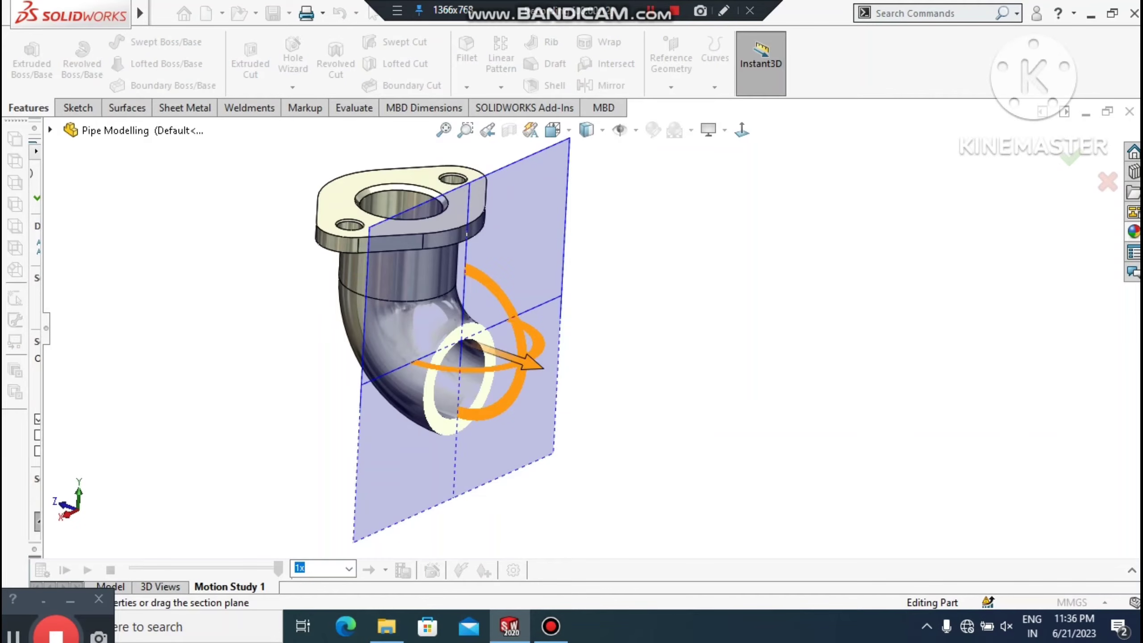
# Step: Section the finished pipe model along the Right Plane to inspect its interior, and switch the section view off
pyautogui.moveTo(50, 320); pyautogui.dragTo(224, 328)
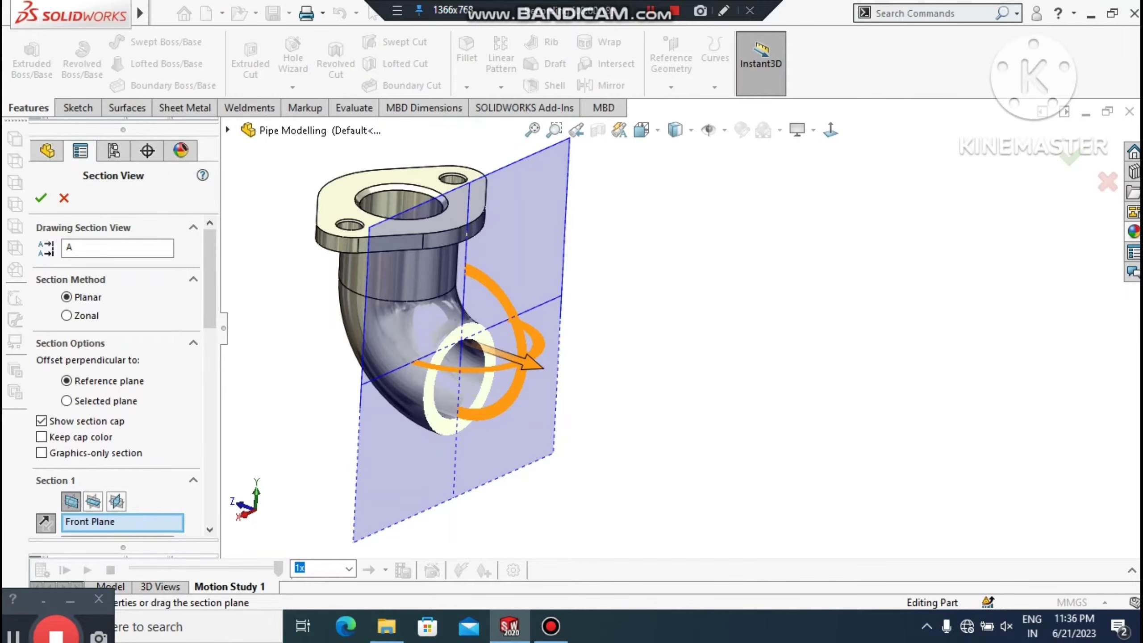
pyautogui.click(94, 502)
pyautogui.click(116, 501)
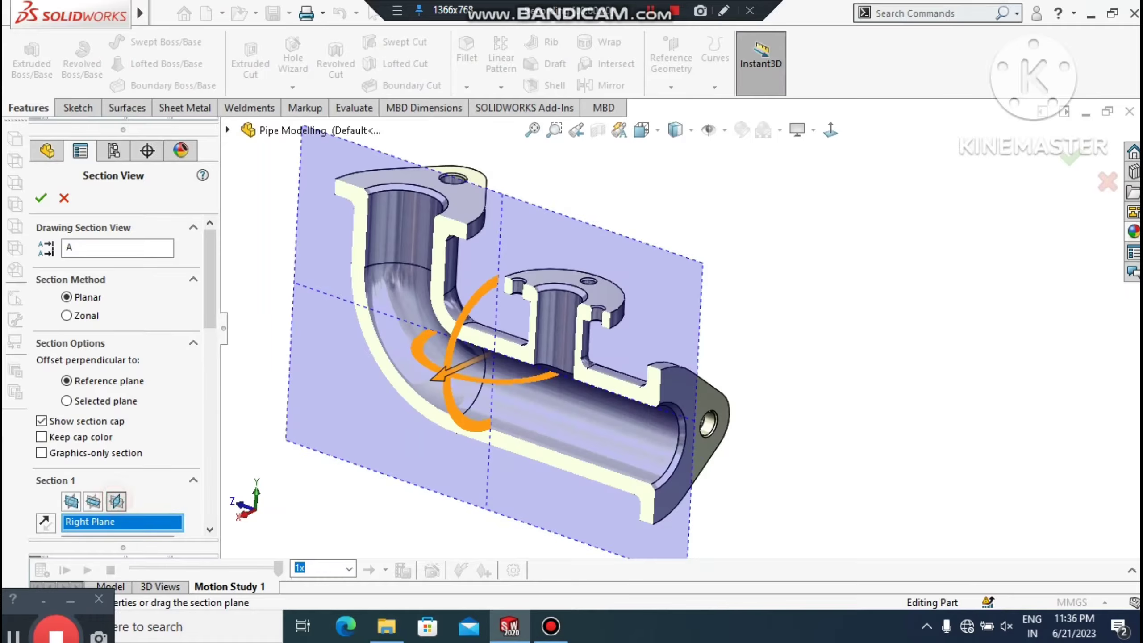
pyautogui.click(41, 198)
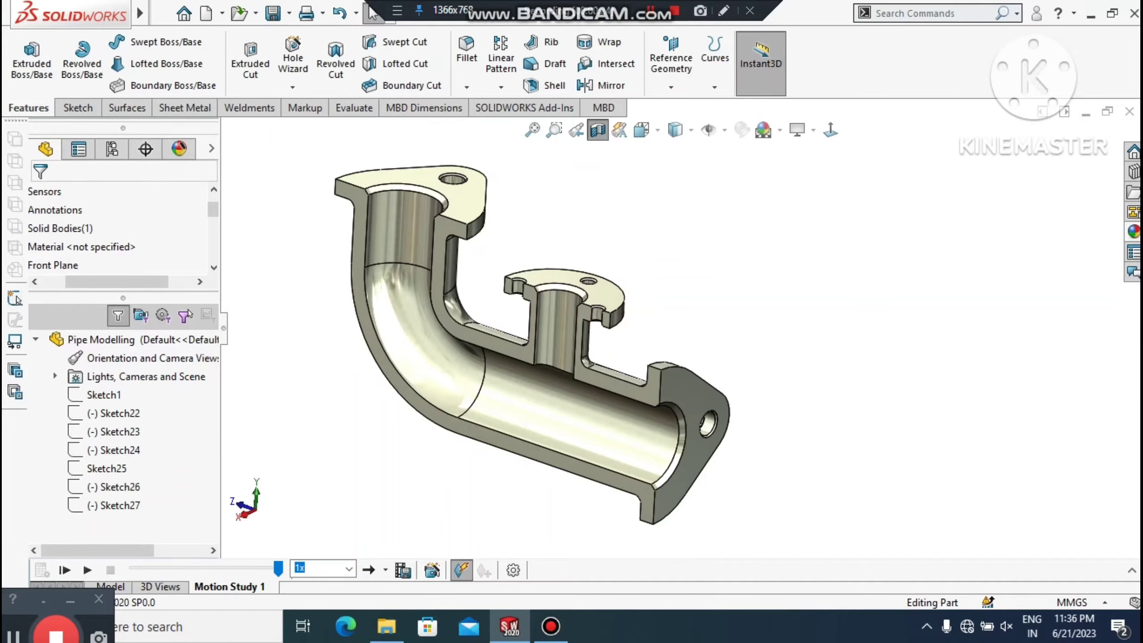
pyautogui.moveTo(729, 360)
pyautogui.mouseDown(button='middle')
pyautogui.moveTo(794, 320)
pyautogui.moveTo(831, 270)
pyautogui.moveTo(720, 392)
pyautogui.moveTo(709, 363)
pyautogui.mouseUp(button='middle')
pyautogui.click(598, 130)
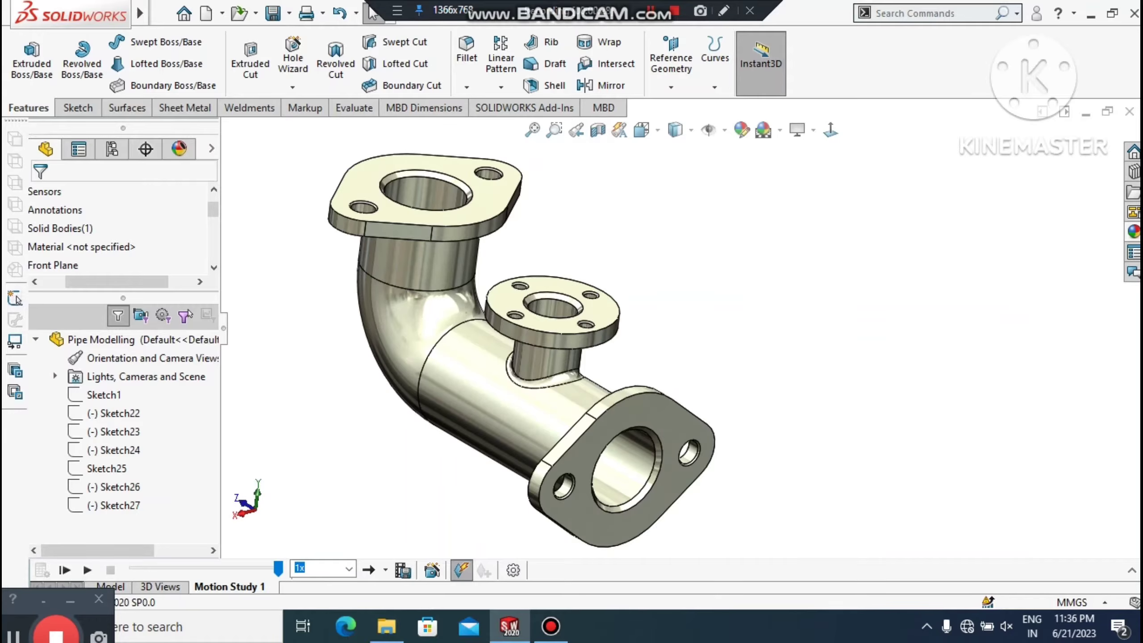
pyautogui.moveTo(387, 356); pyautogui.dragTo(468, 340, button='middle')
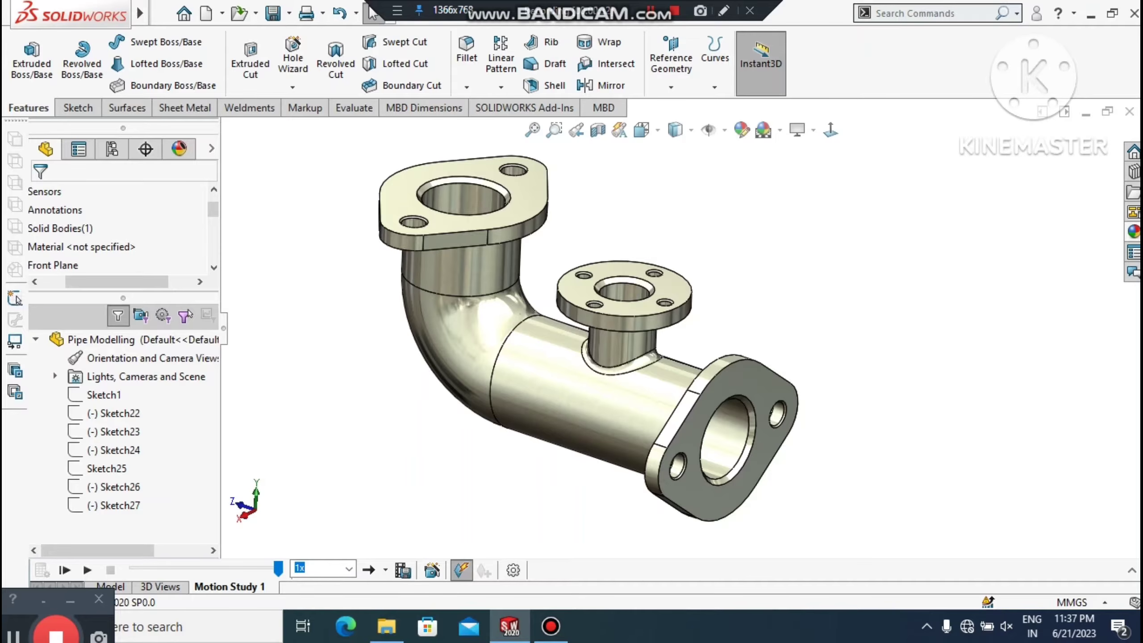
pyautogui.click(64, 569)
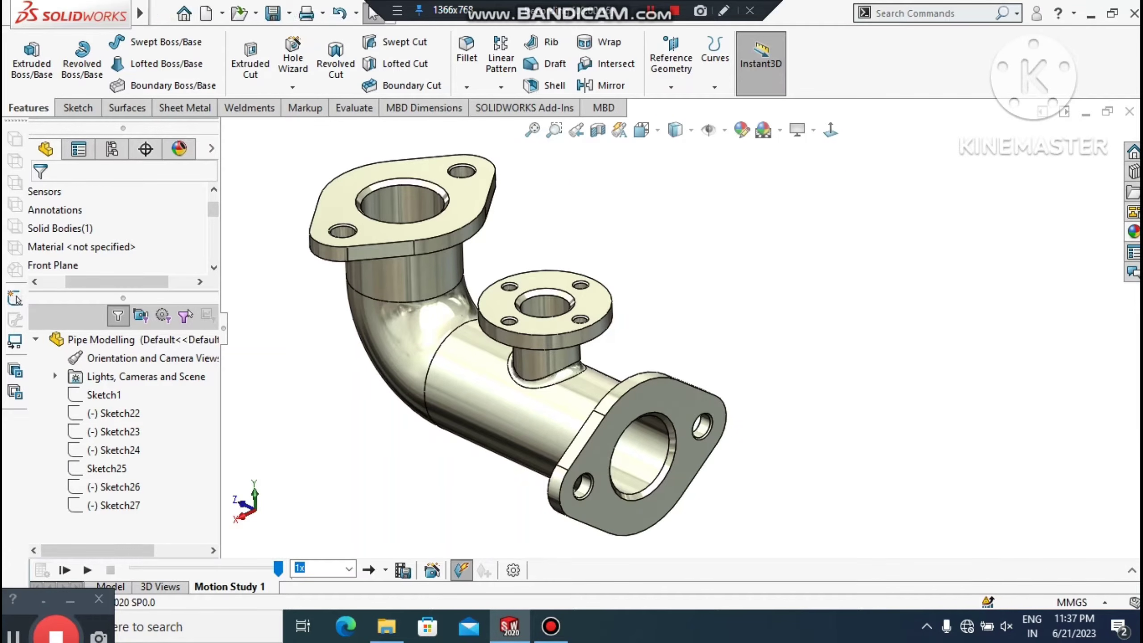
pyautogui.rightClick(832, 196)
pyautogui.click(875, 289)
pyautogui.moveTo(729, 342); pyautogui.dragTo(852, 326)
pyautogui.rightClick(894, 262)
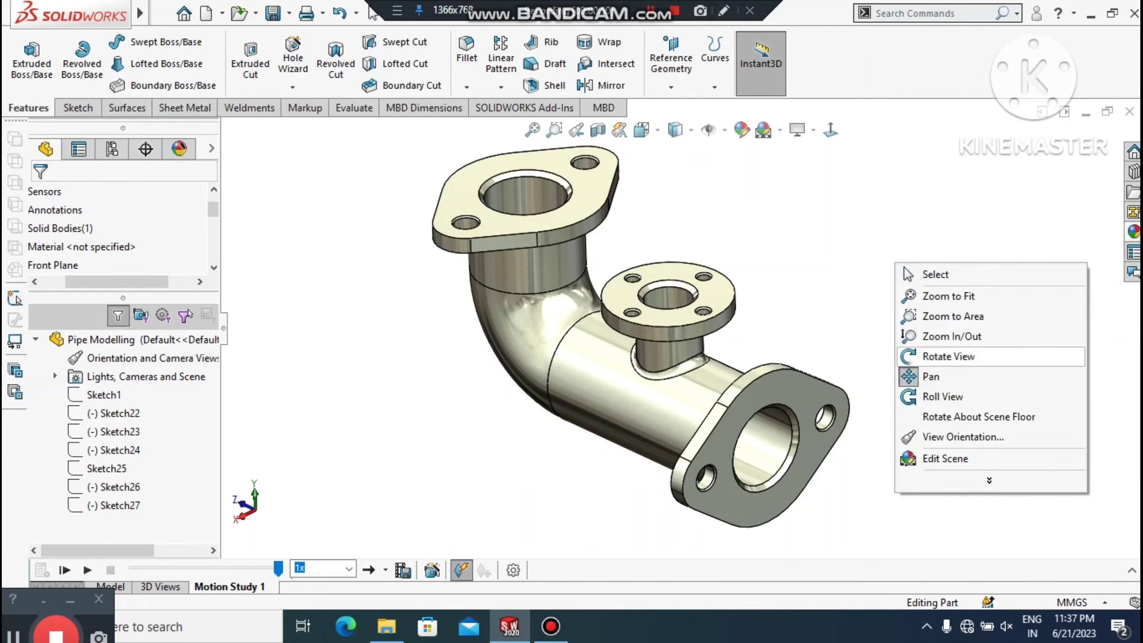
pyautogui.click(914, 373)
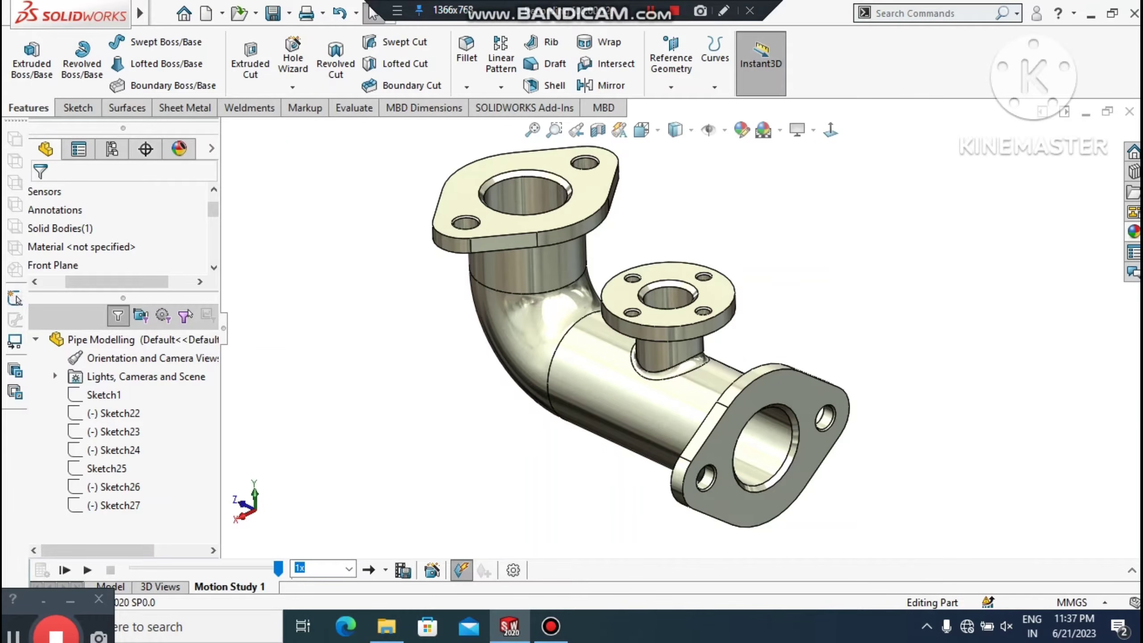
# Step: Create a new part document and apply a plain white background scene
pyautogui.click(163, 13)
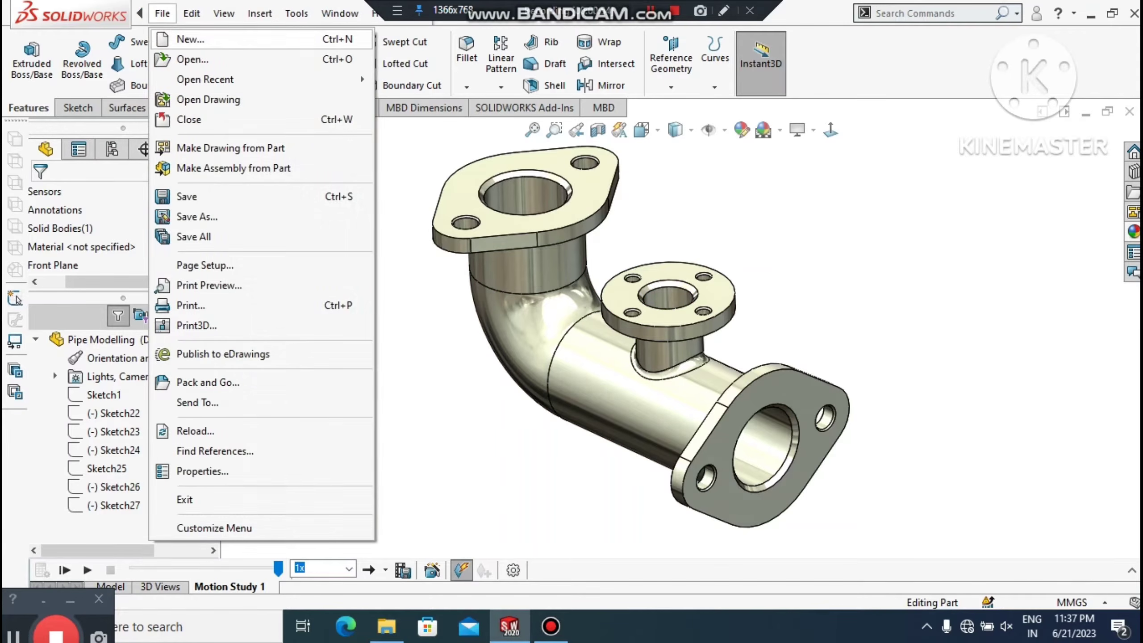
pyautogui.click(163, 38)
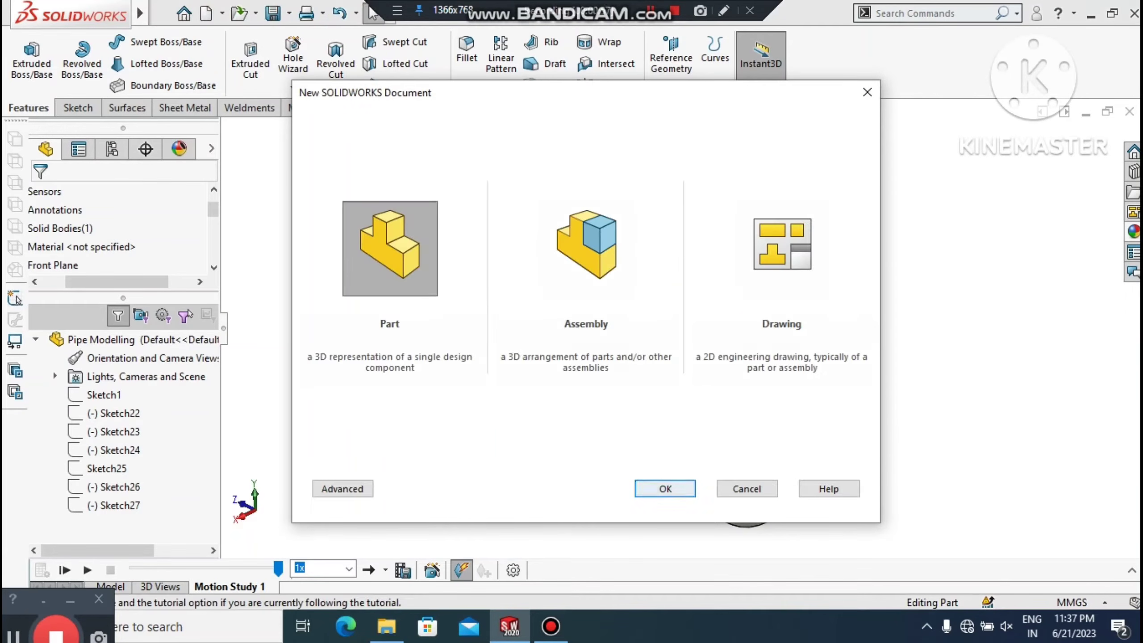
pyautogui.press('Return')
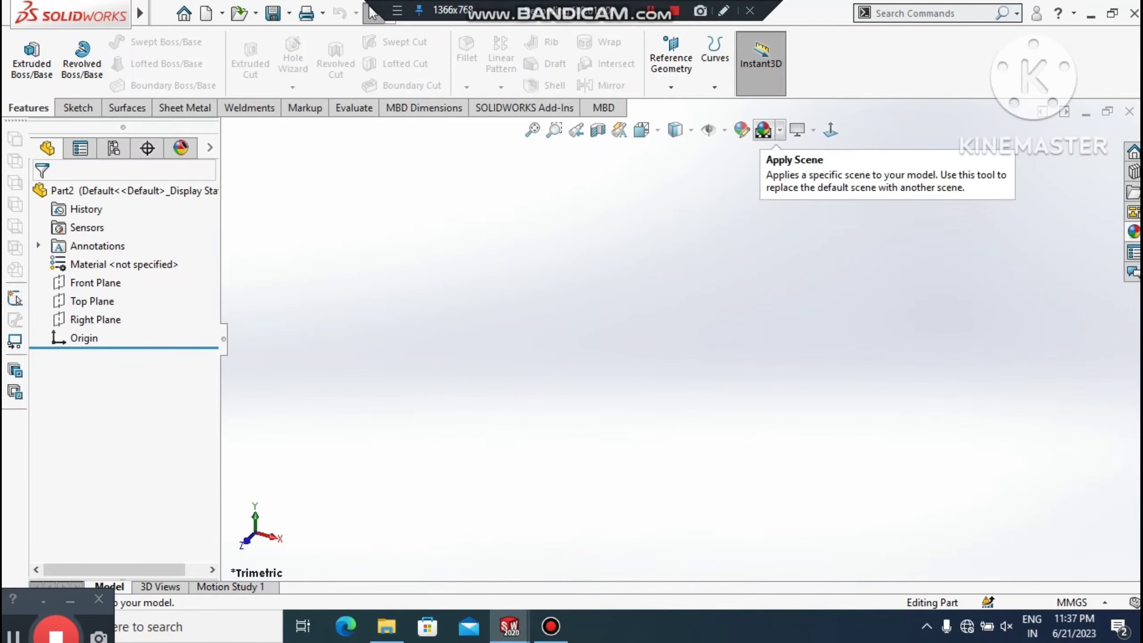
pyautogui.click(763, 130)
pyautogui.click(786, 173)
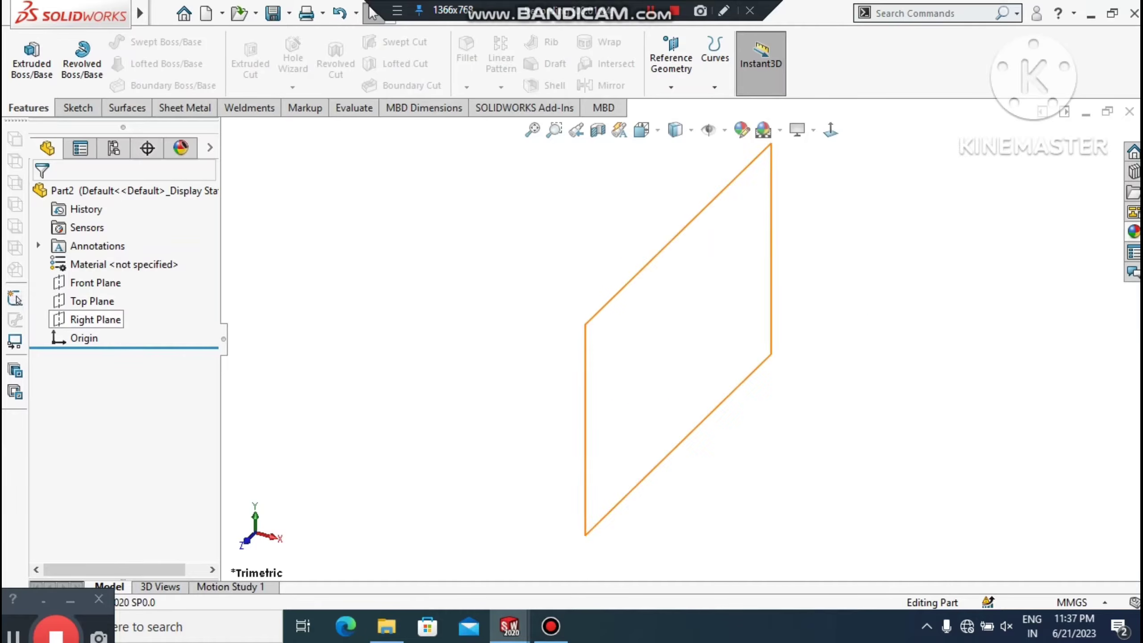
# Step: Start a sketch on the Right Plane and draw a horizontal line about 150.5 mm long from the origin along negative Z
pyautogui.rightClick(93, 315)
pyautogui.click(105, 289)
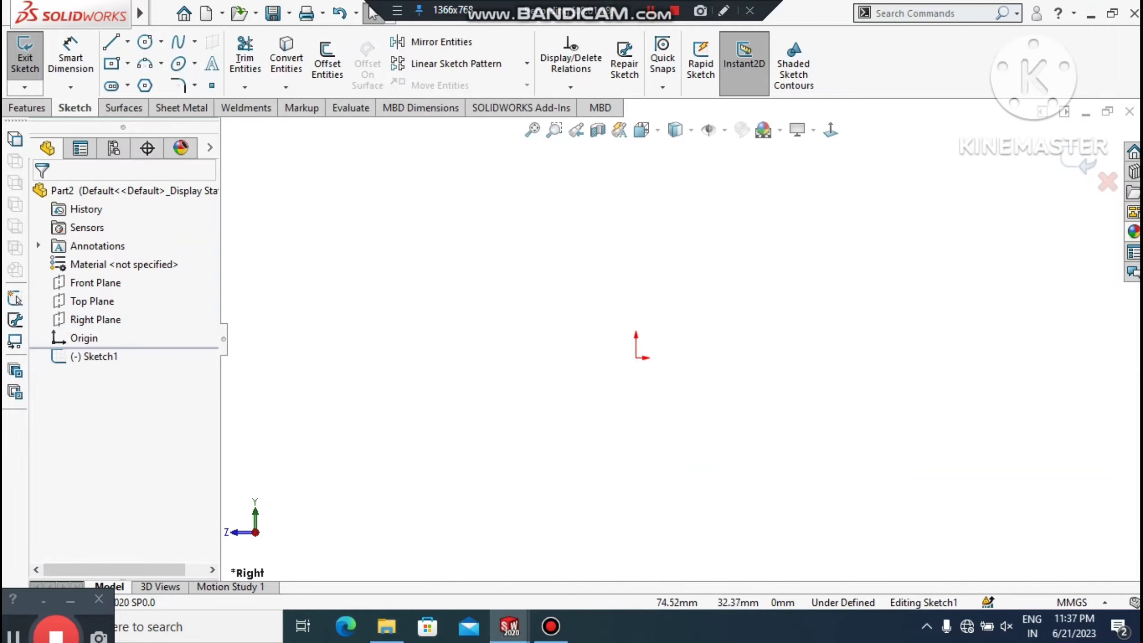
pyautogui.moveTo(138, 13)
pyautogui.click(110, 42)
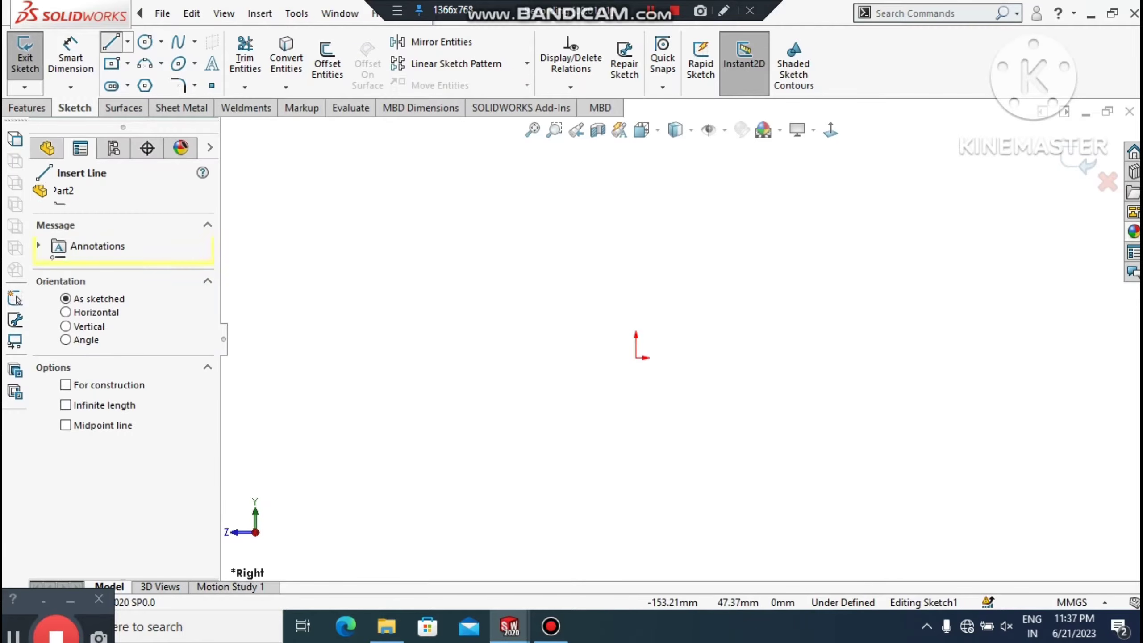
pyautogui.click(636, 358)
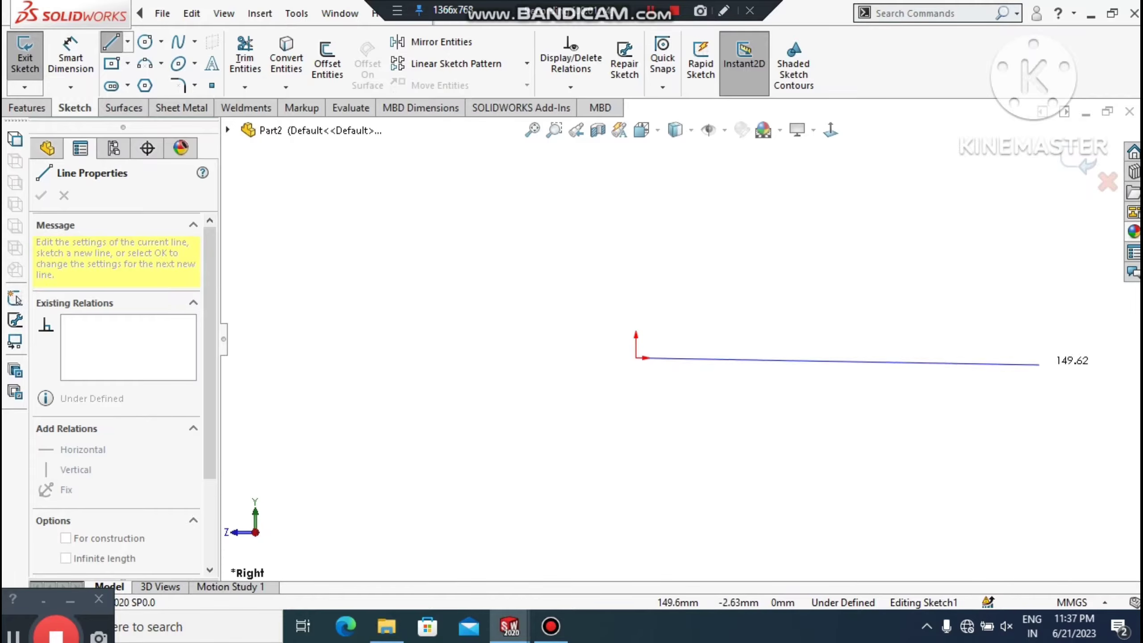
pyautogui.click(1041, 358)
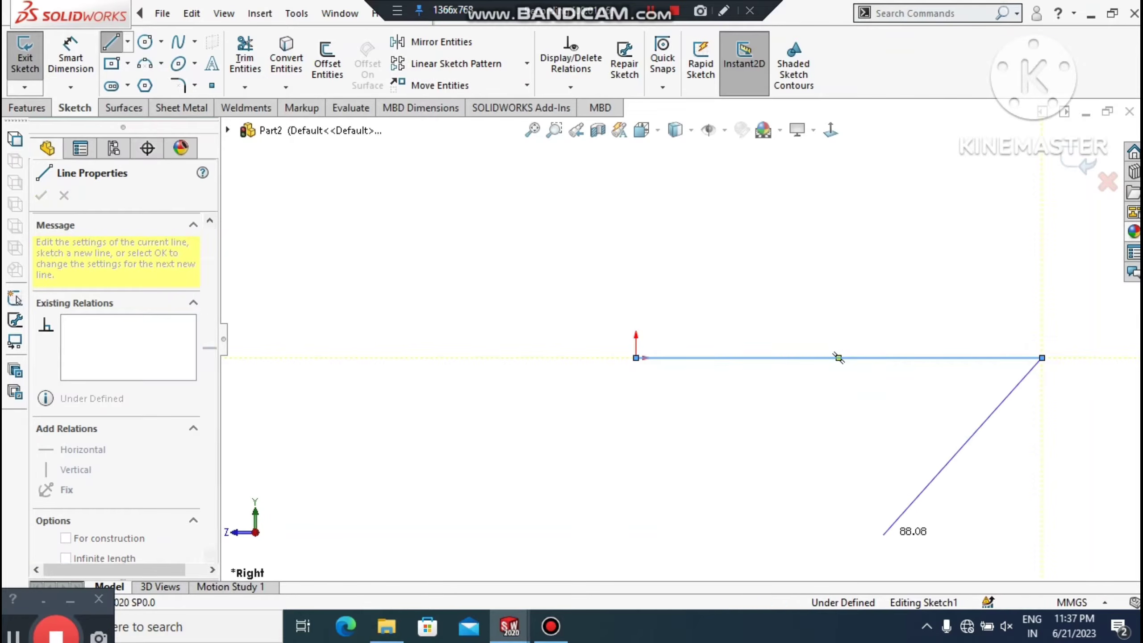
pyautogui.press('Escape')
# Step: Dimension the horizontal line's length and set it to 150 mm
pyautogui.click(69, 52)
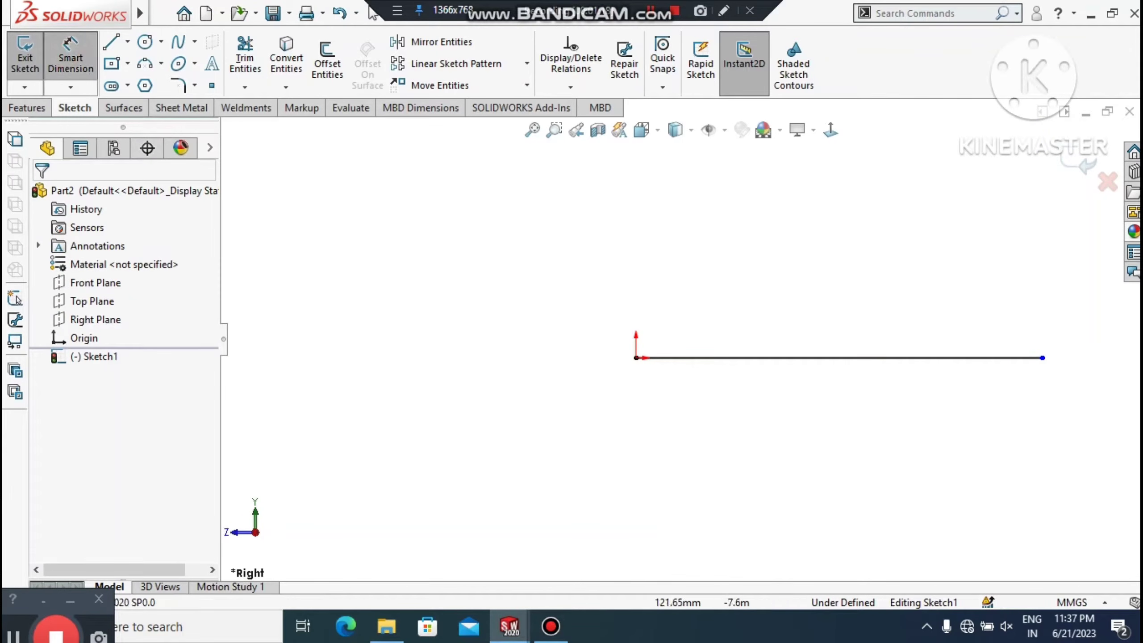
pyautogui.click(885, 358)
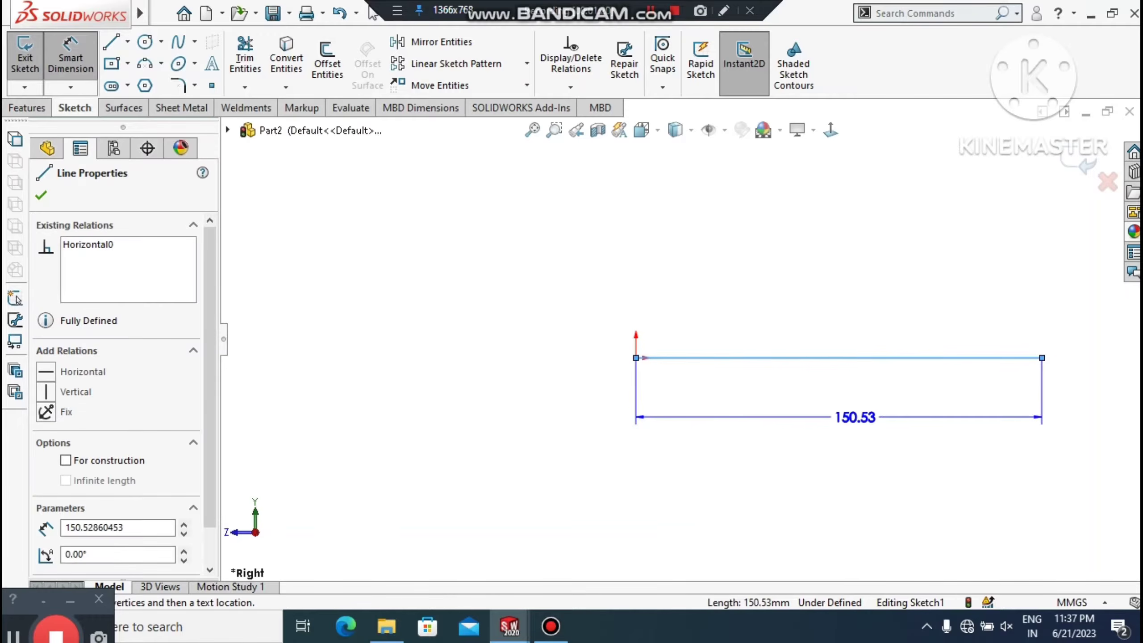
pyautogui.click(855, 417)
pyautogui.write('150')
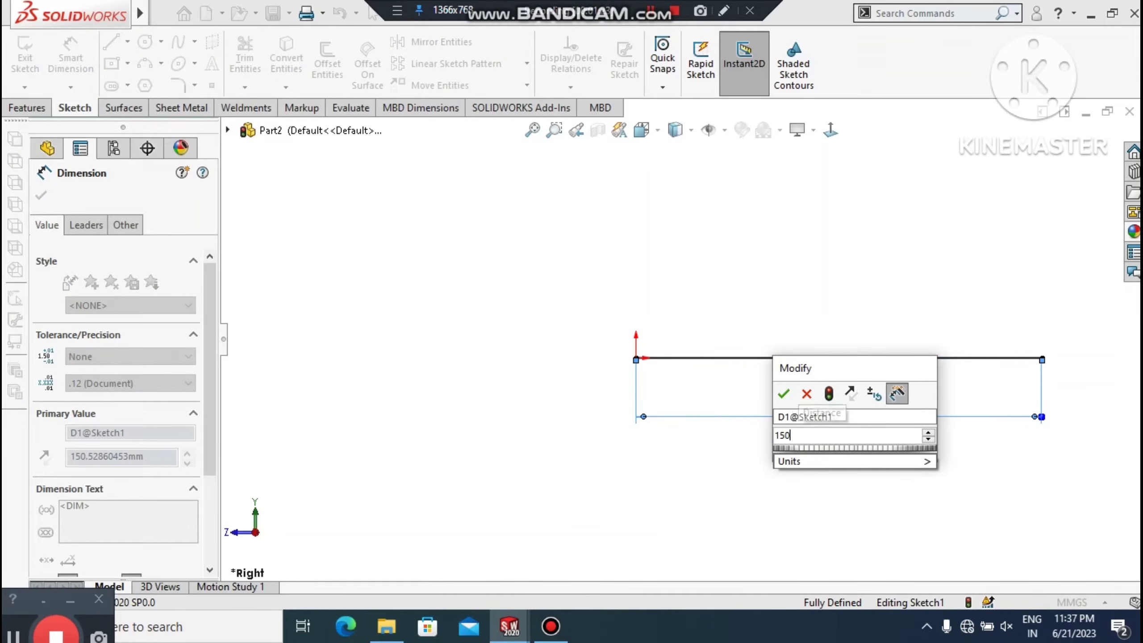
pyautogui.press('Return')
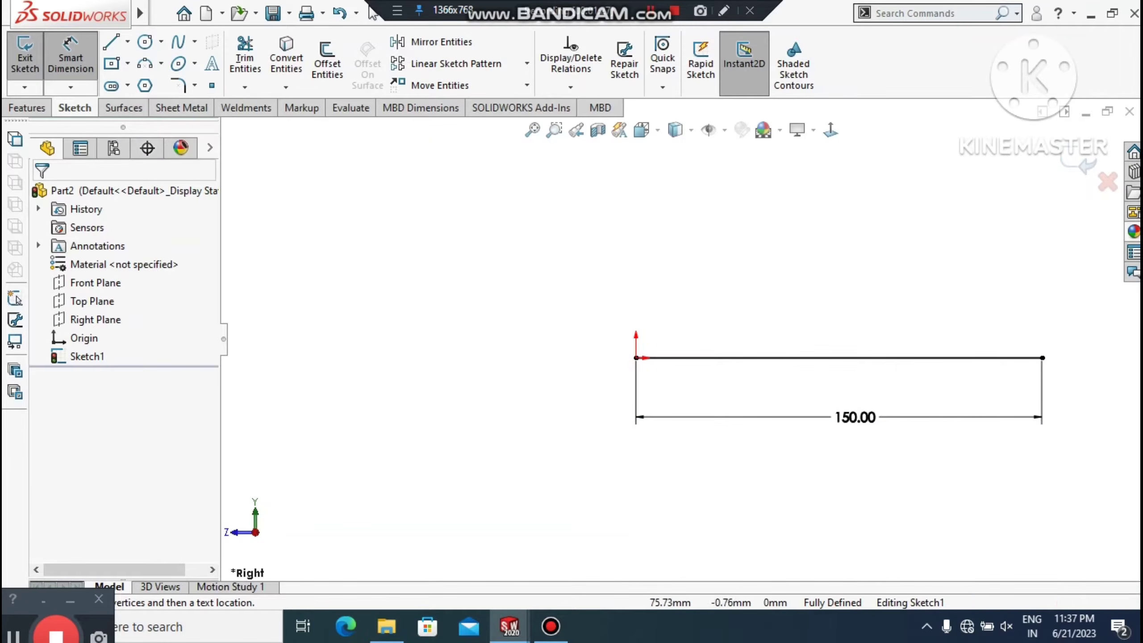
pyautogui.press('Escape')
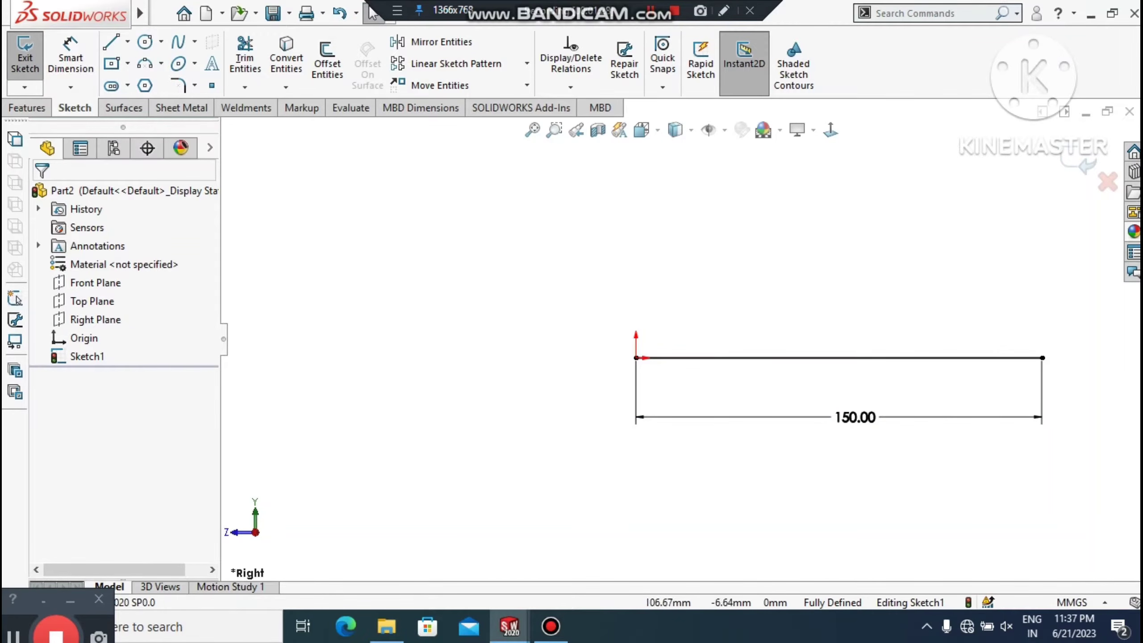
pyautogui.click(896, 359)
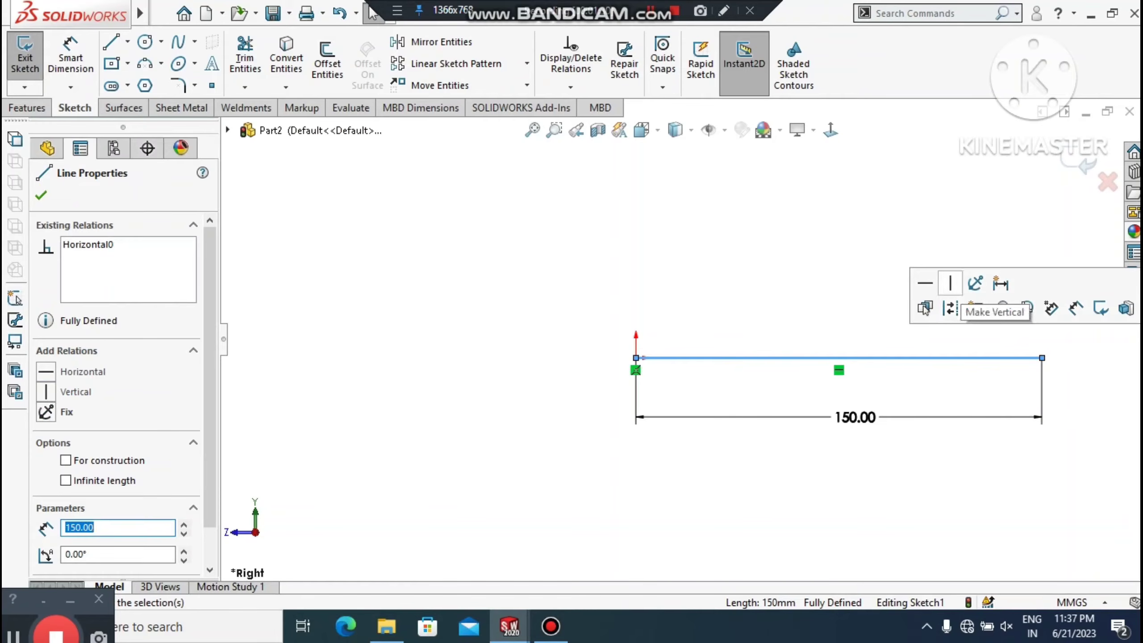
pyautogui.press('Escape')
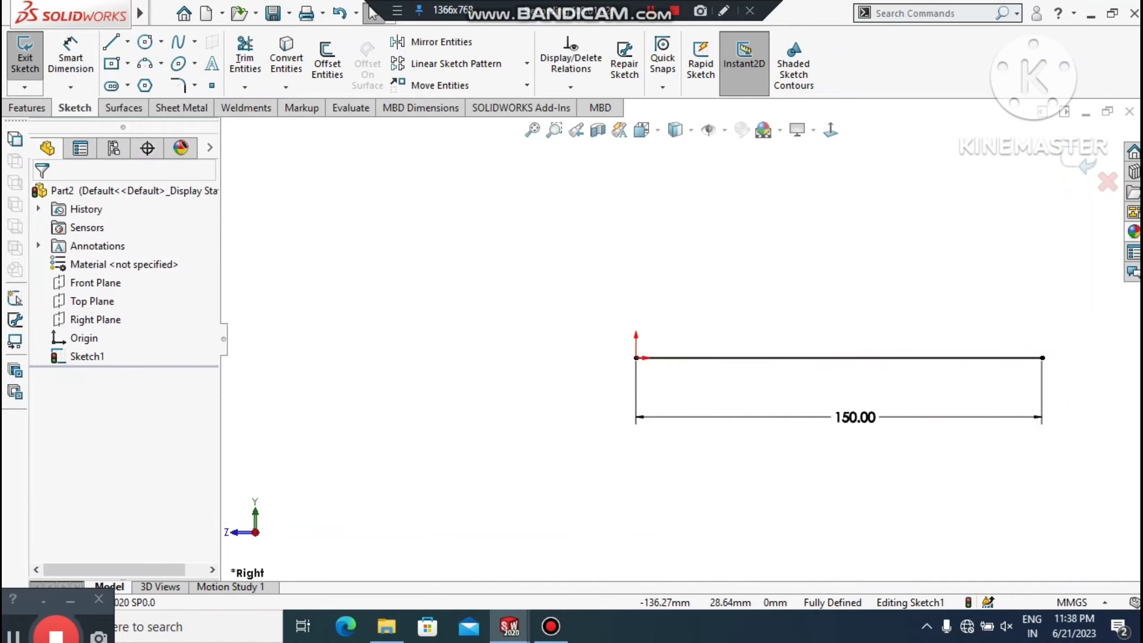
# Step: Draw a three-point arc of about 40.6 mm radius from the origin, curving upward away from the horizontal line
pyautogui.click(145, 63)
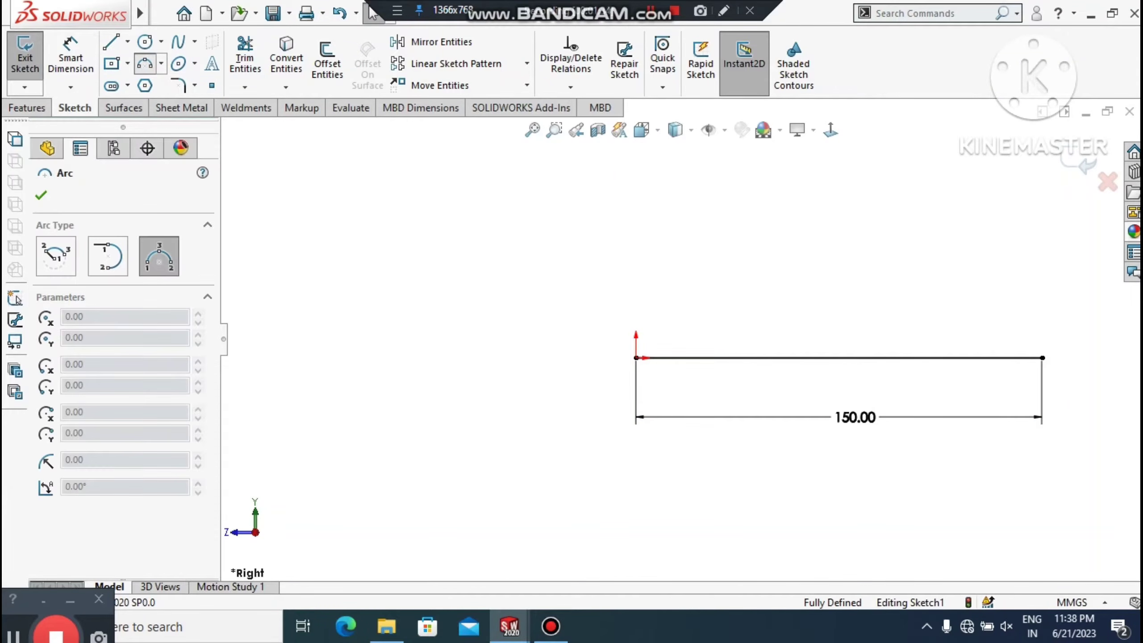
pyautogui.click(635, 358)
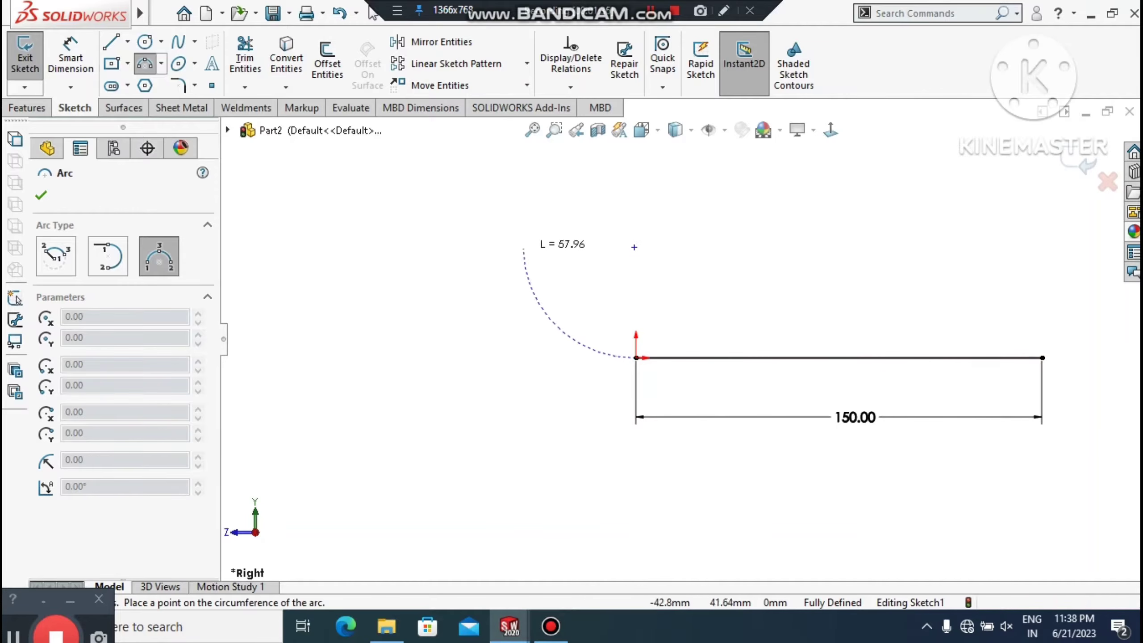
pyautogui.click(521, 242)
pyautogui.click(533, 301)
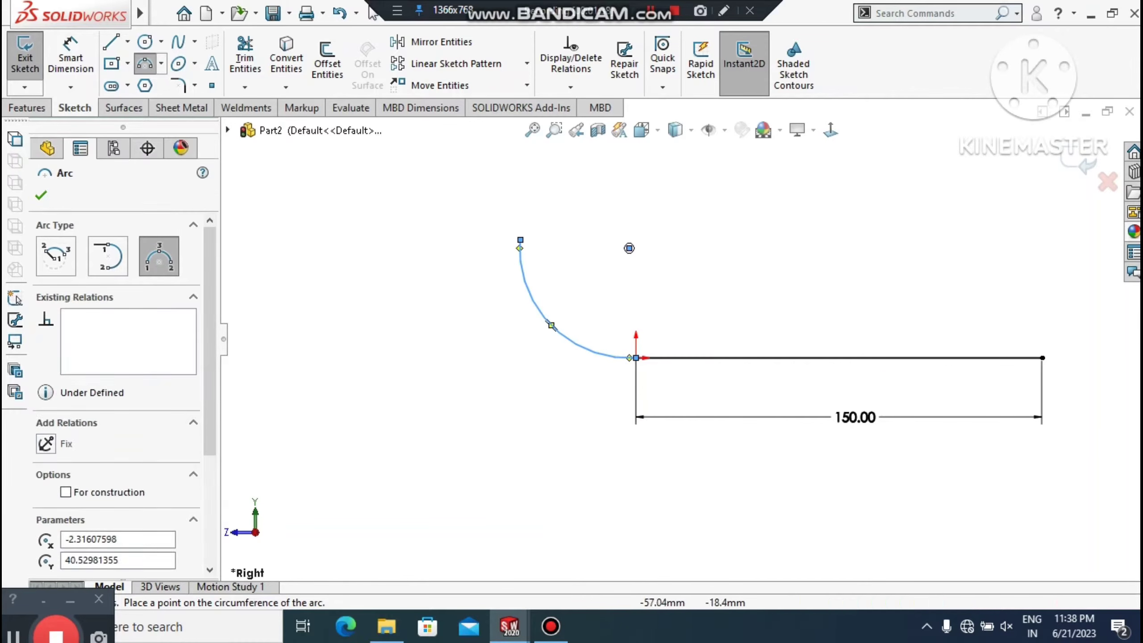
pyautogui.press('Escape')
pyautogui.press('Escape')
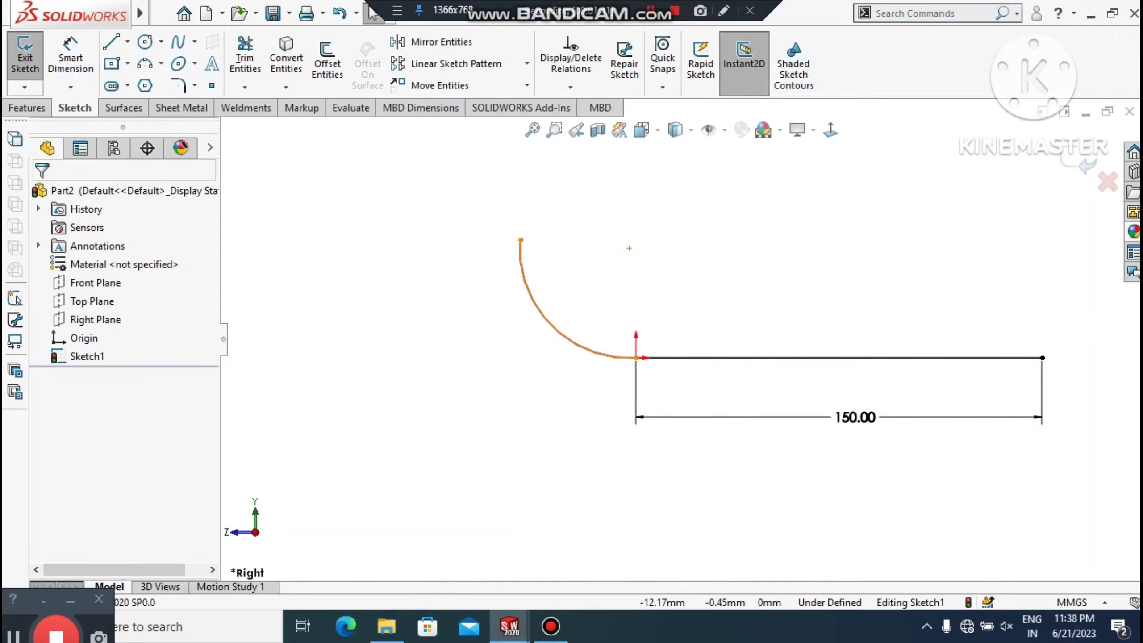
# Step: Dimension the arc's radius and set it to 50 mm
pyautogui.click(59, 56)
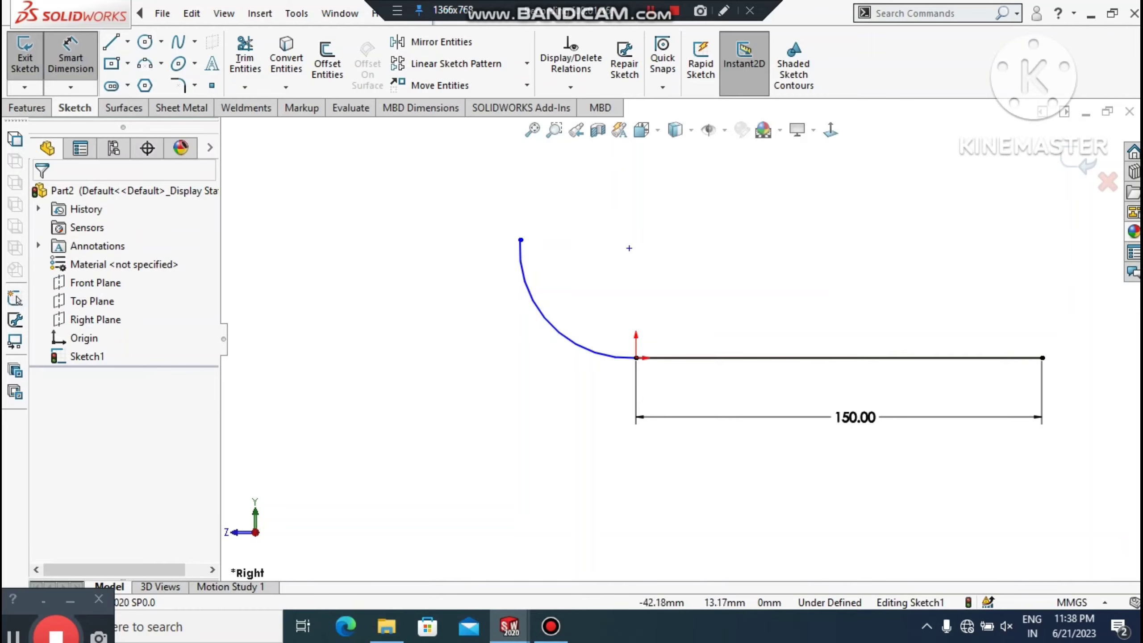
pyautogui.click(547, 314)
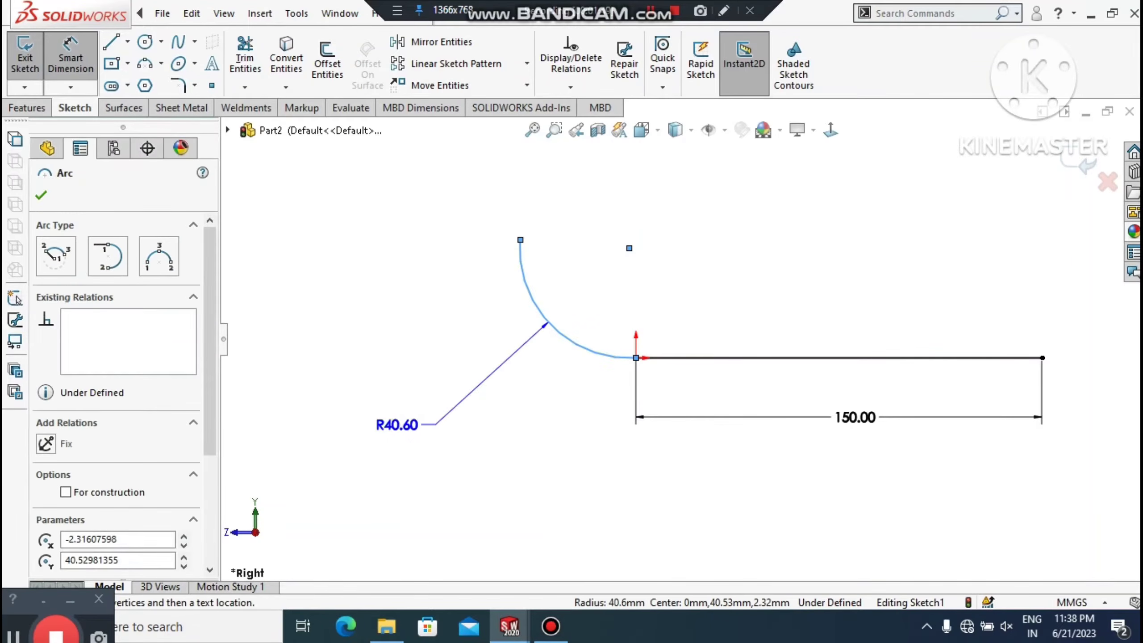
pyautogui.click(397, 425)
pyautogui.write('50')
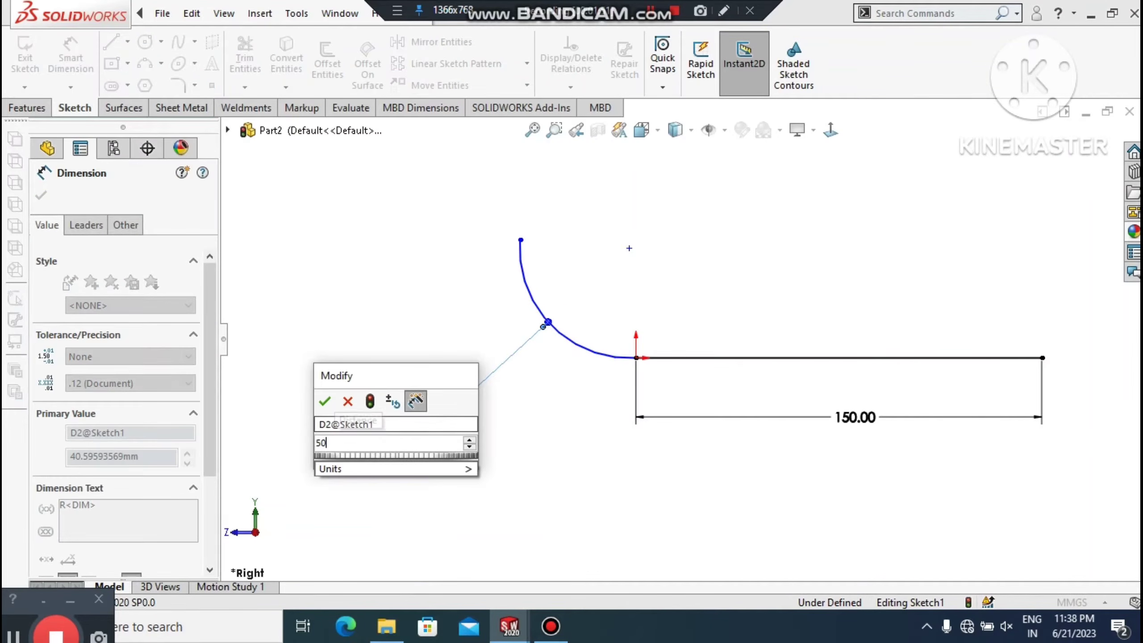
pyautogui.press('Return')
pyautogui.click(370, 324)
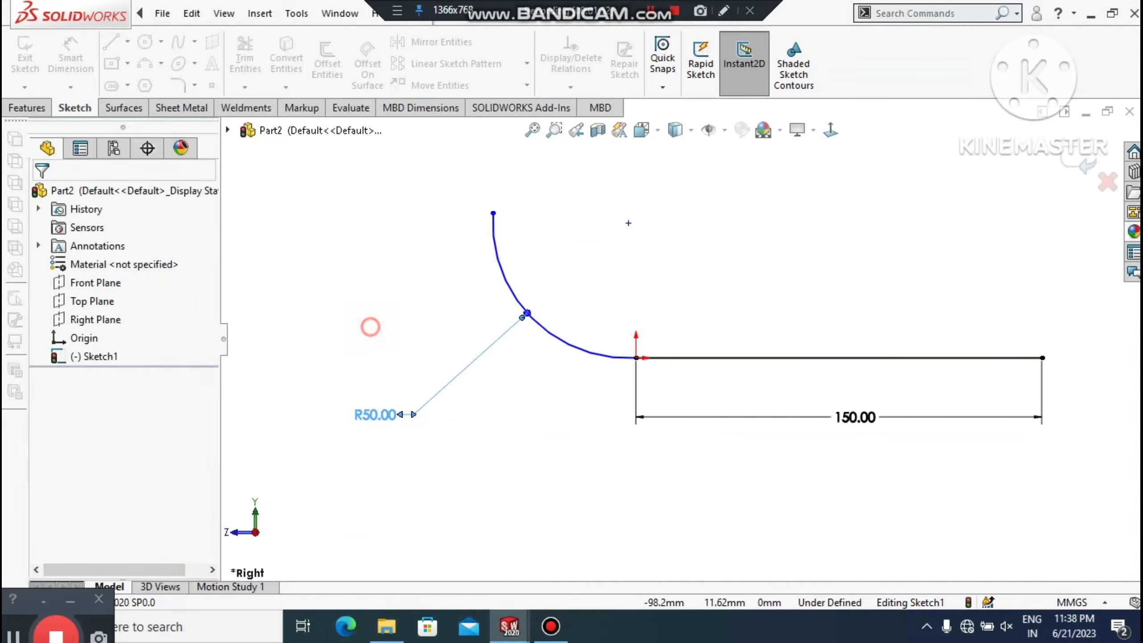
# Step: Align the arc's centre point vertically with the origin using a Vertical relation
pyautogui.click(71, 56)
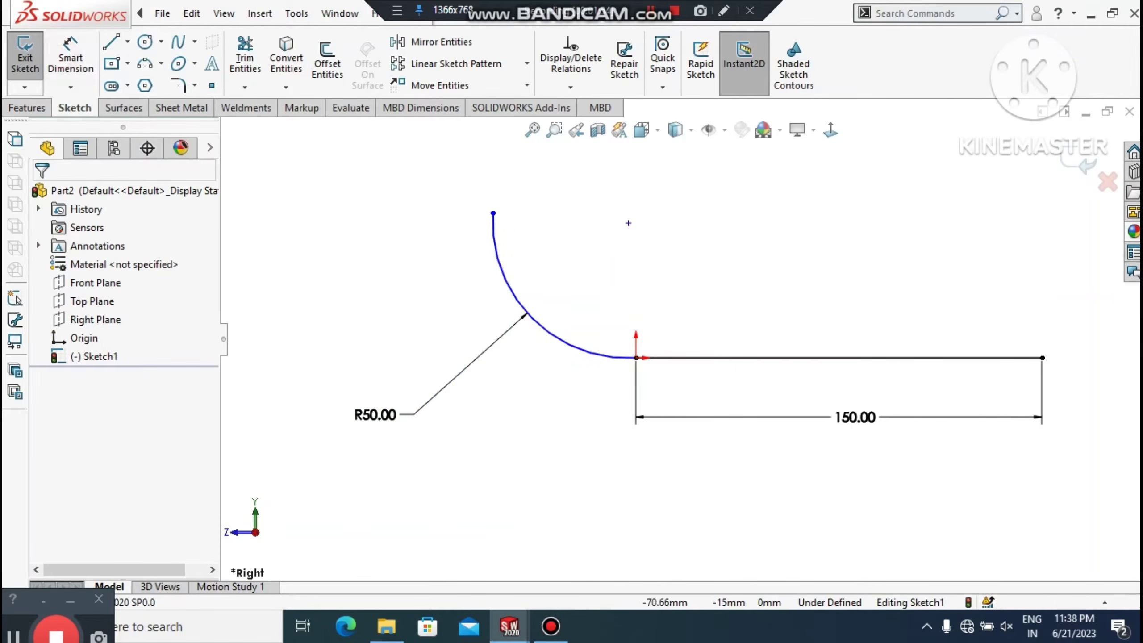
pyautogui.click(504, 430)
pyautogui.click(636, 358)
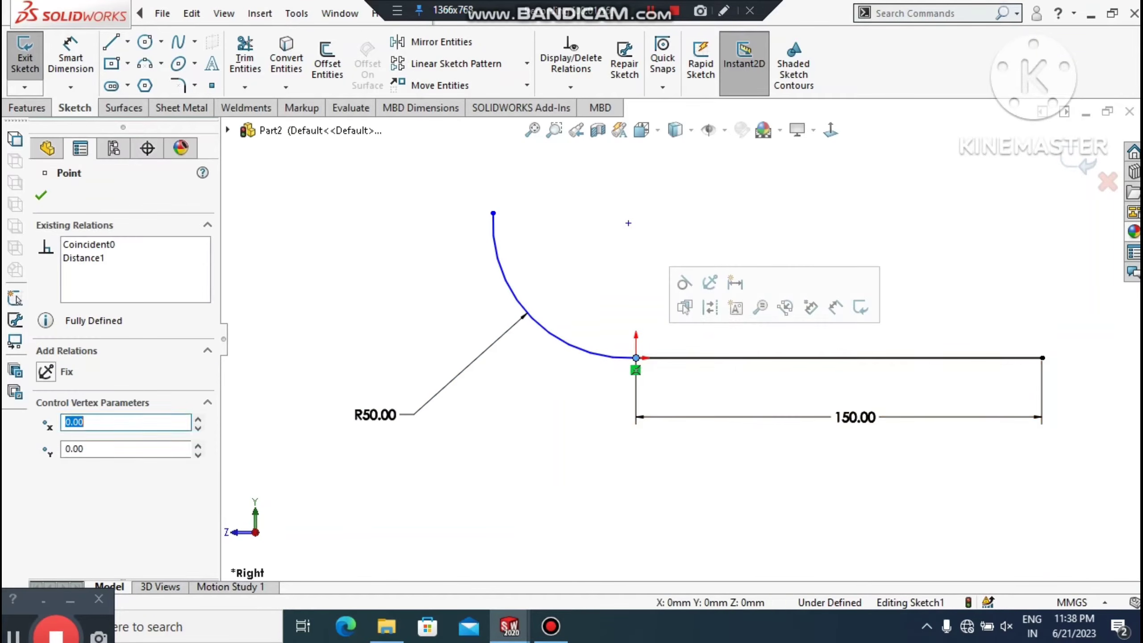
pyautogui.click(629, 223)
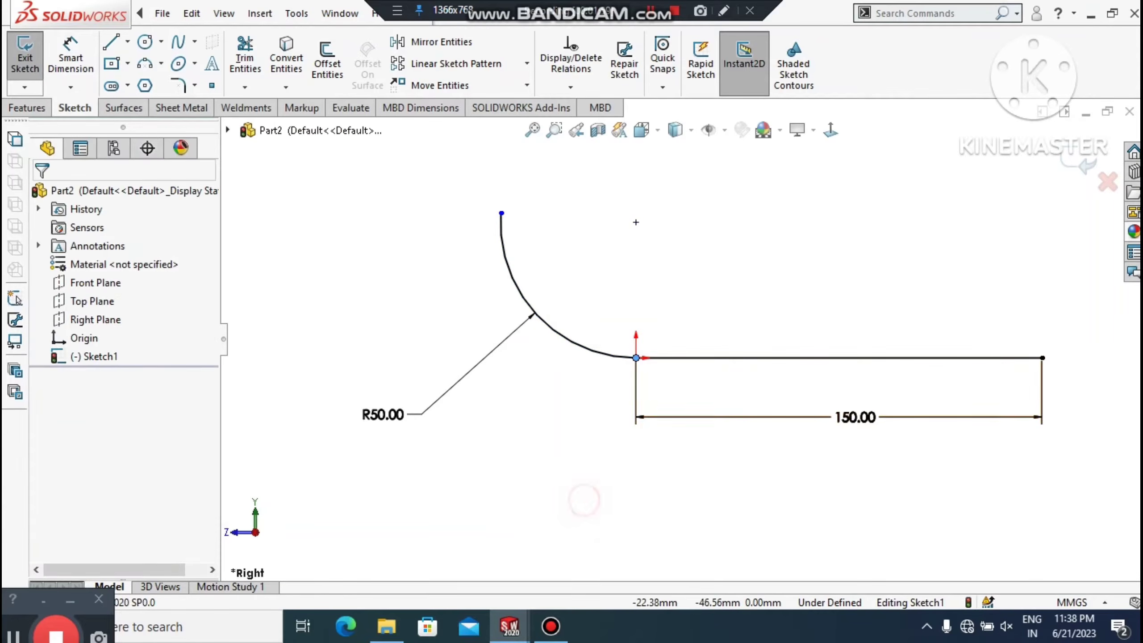
# Step: Draw a vertical line about 63 mm long up from the arc's upper end and make it tangent to the arc
pyautogui.scroll(3, 655, 274)
pyautogui.press('l')
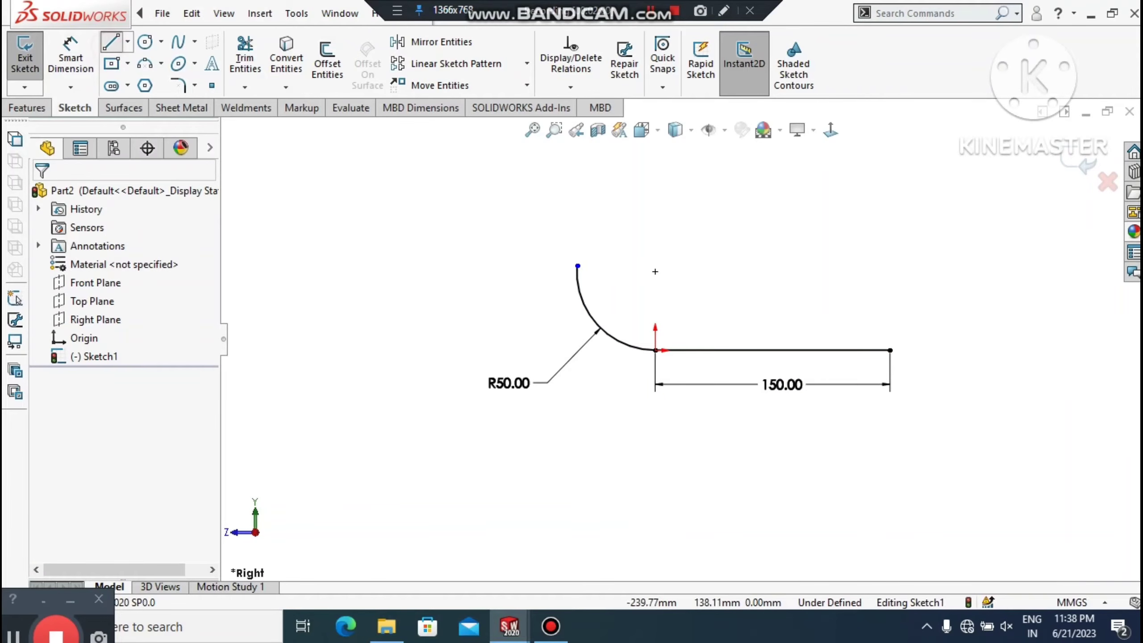
pyautogui.click(577, 266)
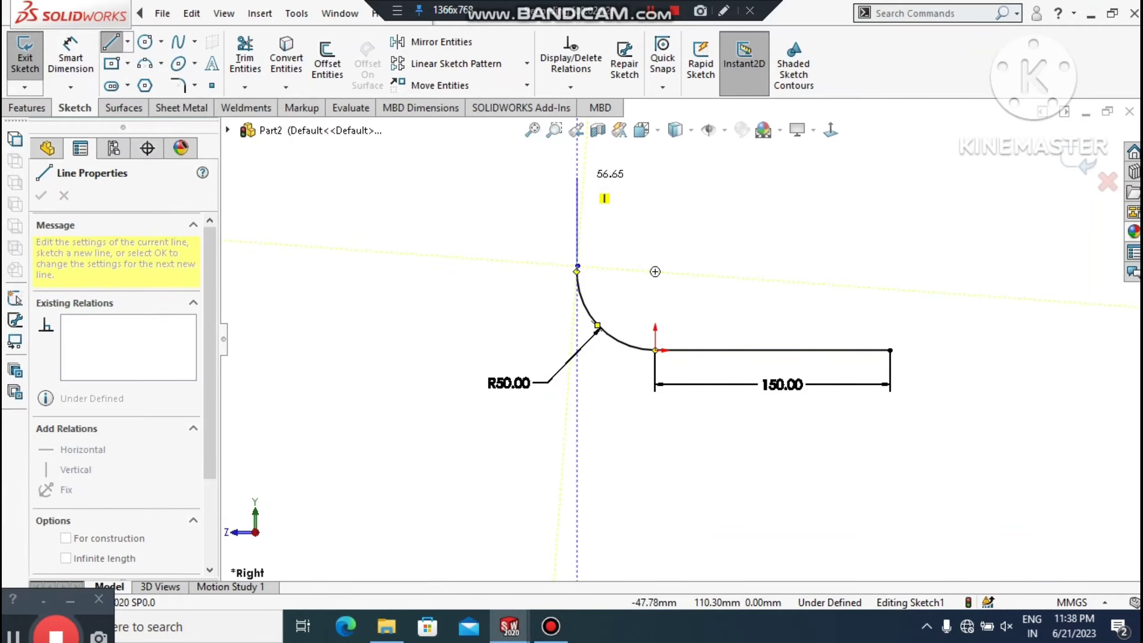
pyautogui.click(578, 172)
pyautogui.press('Escape')
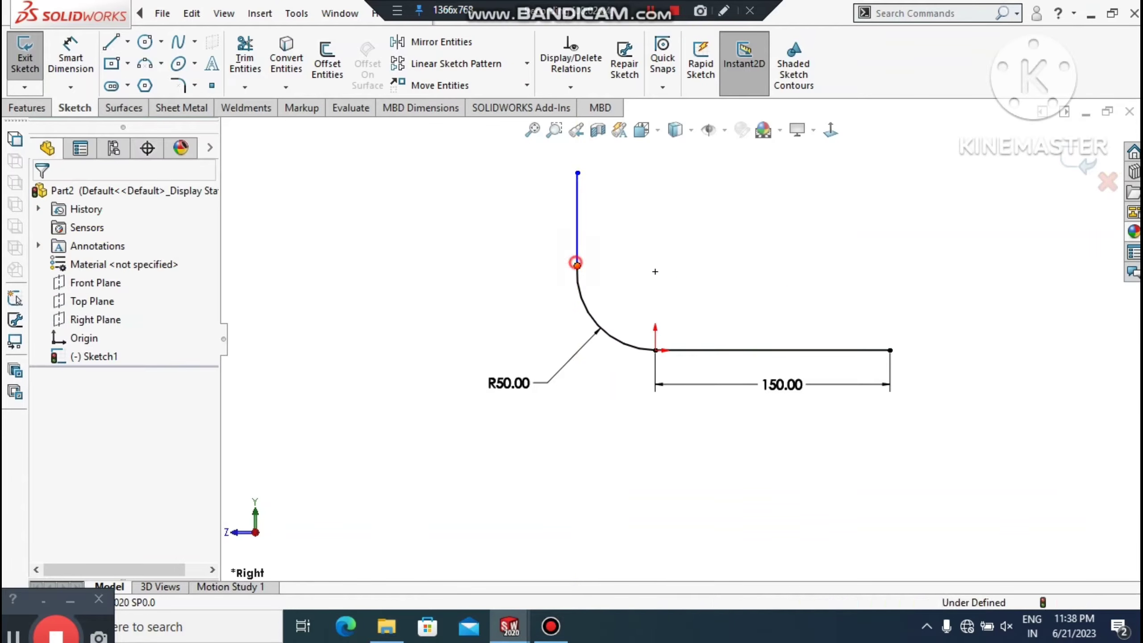
pyautogui.click(577, 266)
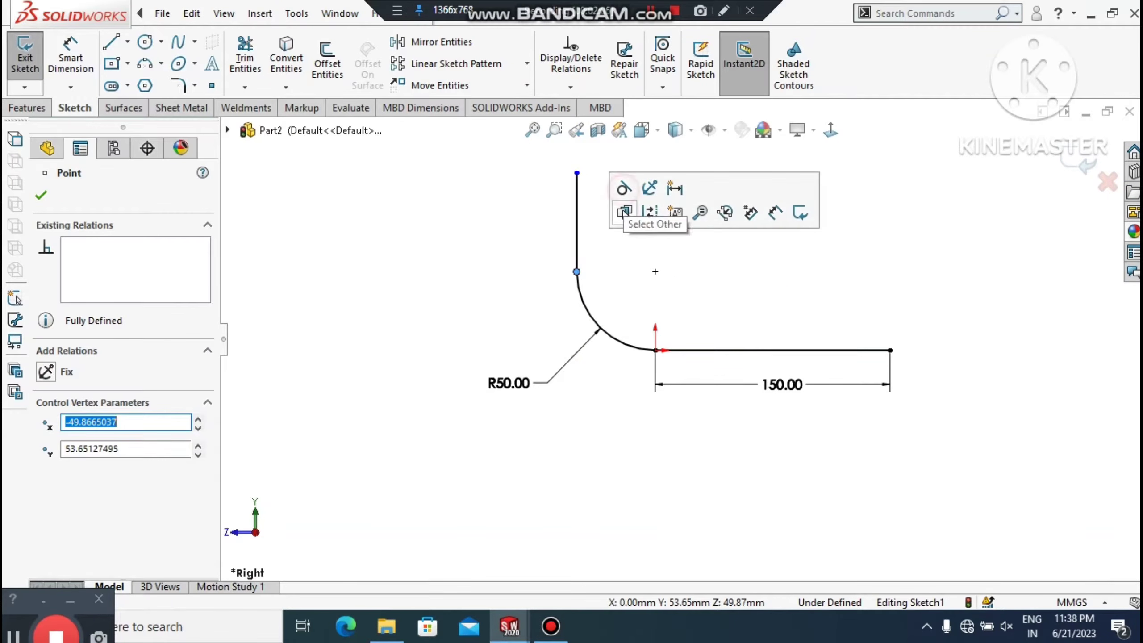
pyautogui.click(729, 278)
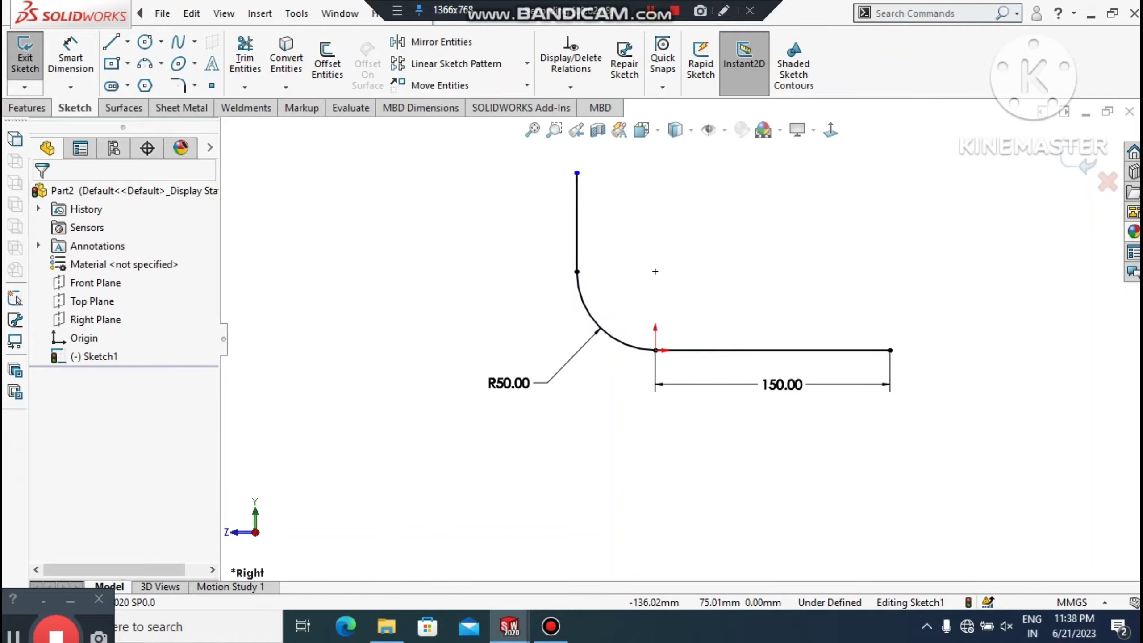
# Step: Dimension the vertical line's length and set it to 50 mm
pyautogui.click(70, 58)
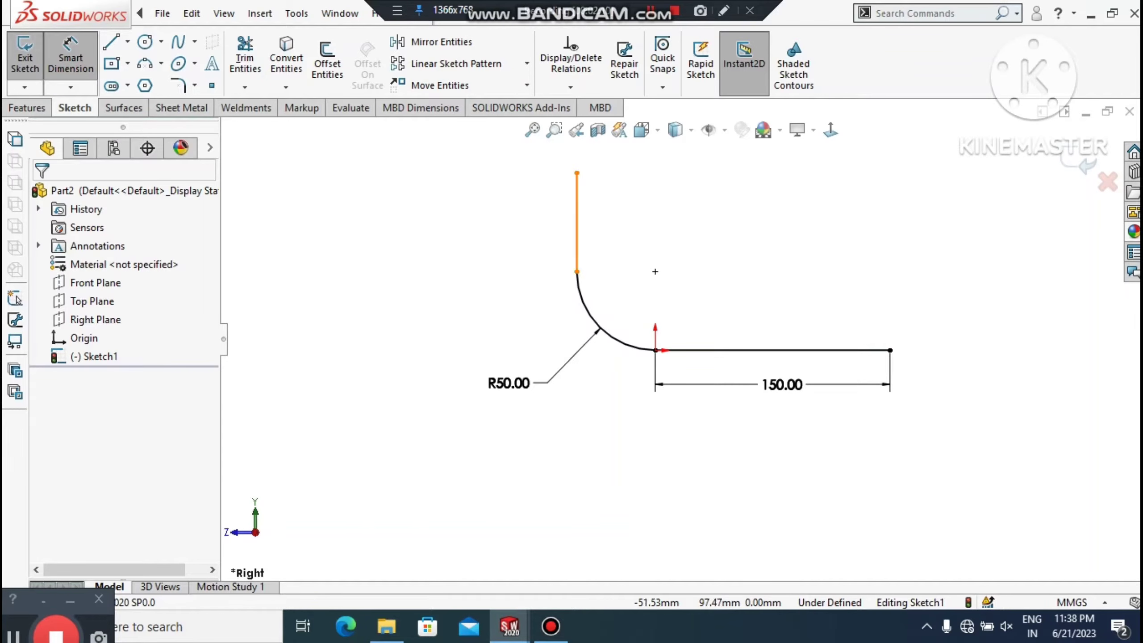
pyautogui.click(577, 198)
pyautogui.click(457, 213)
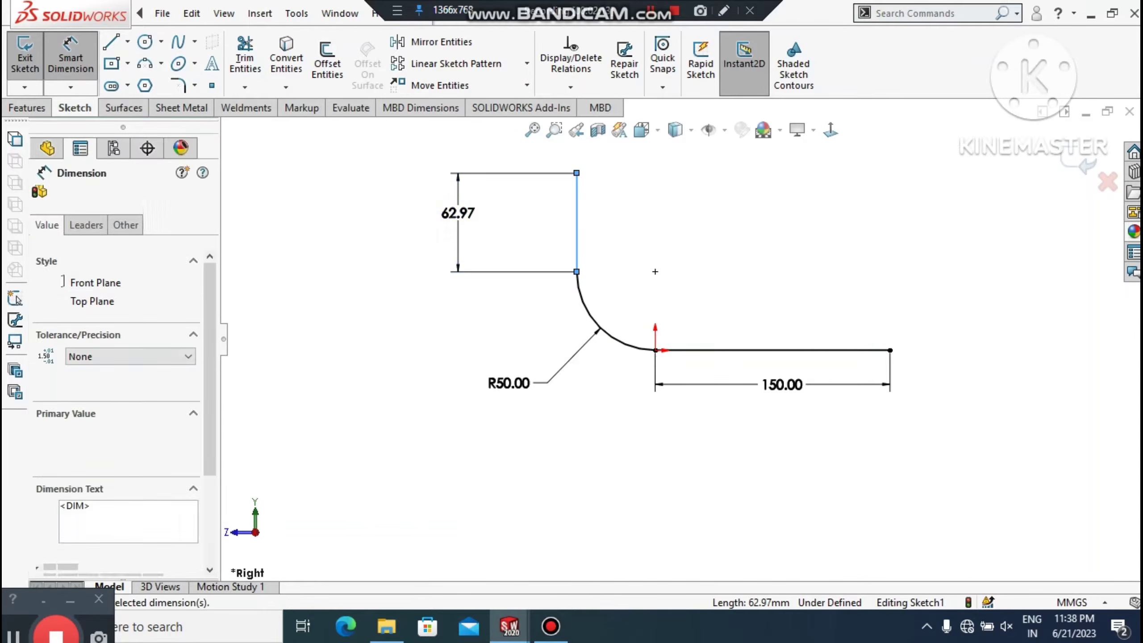
pyautogui.write('50')
pyautogui.press('Return')
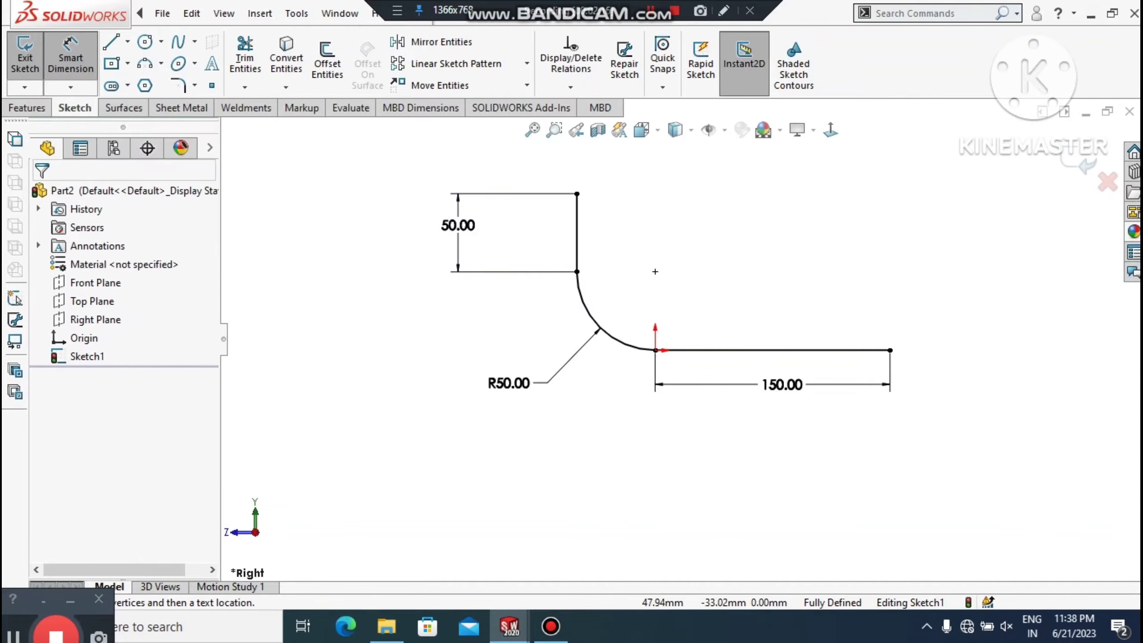
# Step: Start a Swept Boss/Base with a circular profile of 70 mm diameter along the pipe path sketch
pyautogui.scroll(-2, 636, 262)
pyautogui.scroll(1, 692, 306)
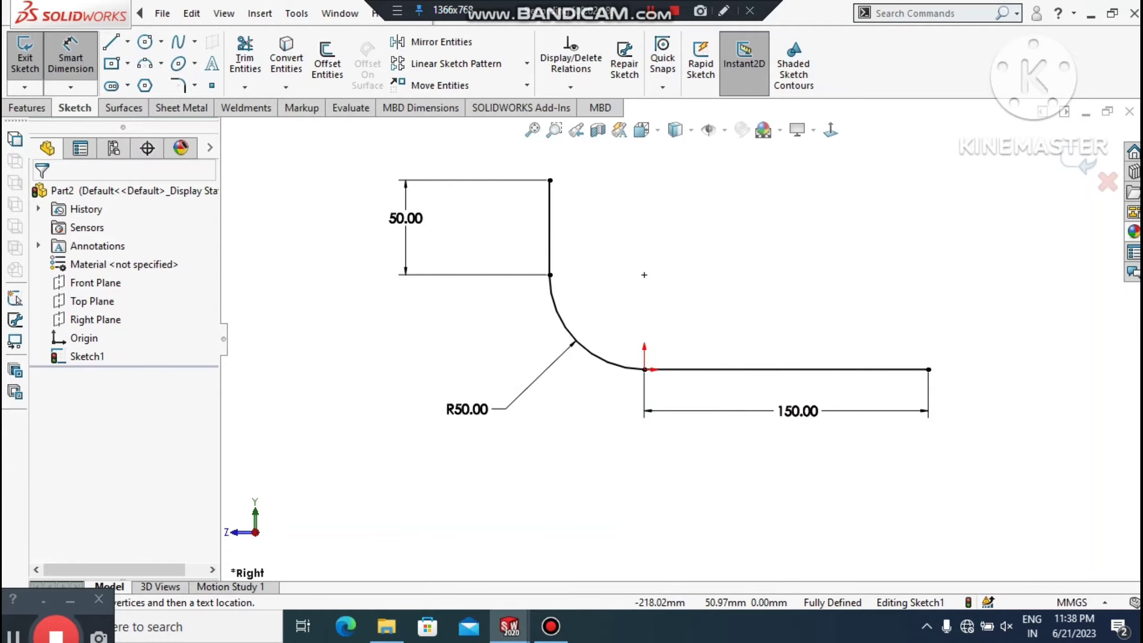
pyautogui.click(30, 104)
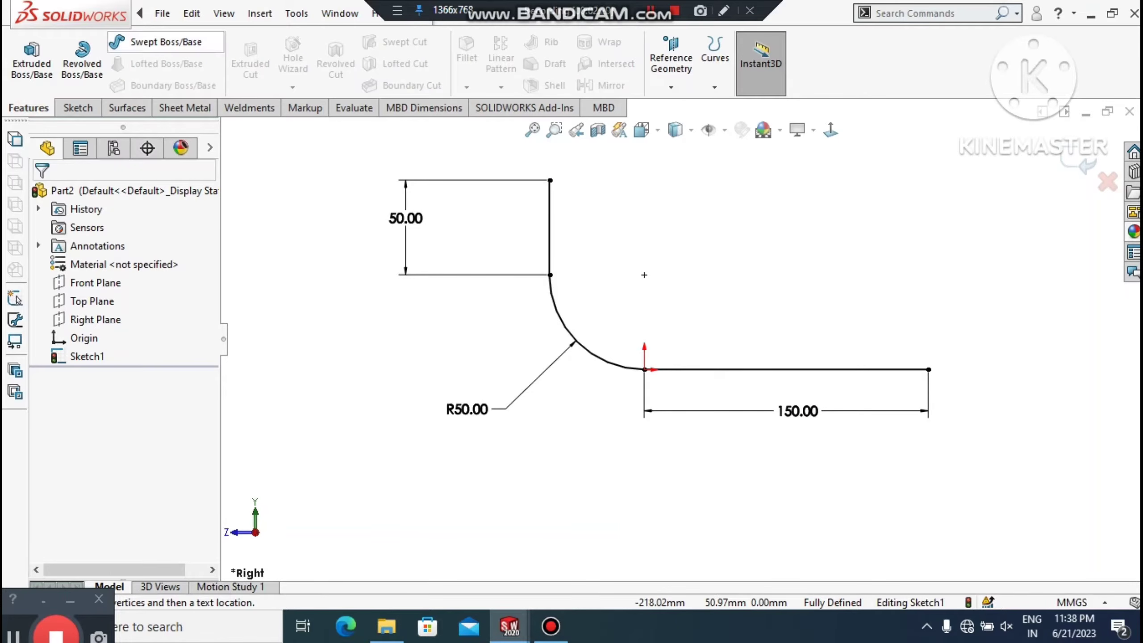
pyautogui.click(149, 41)
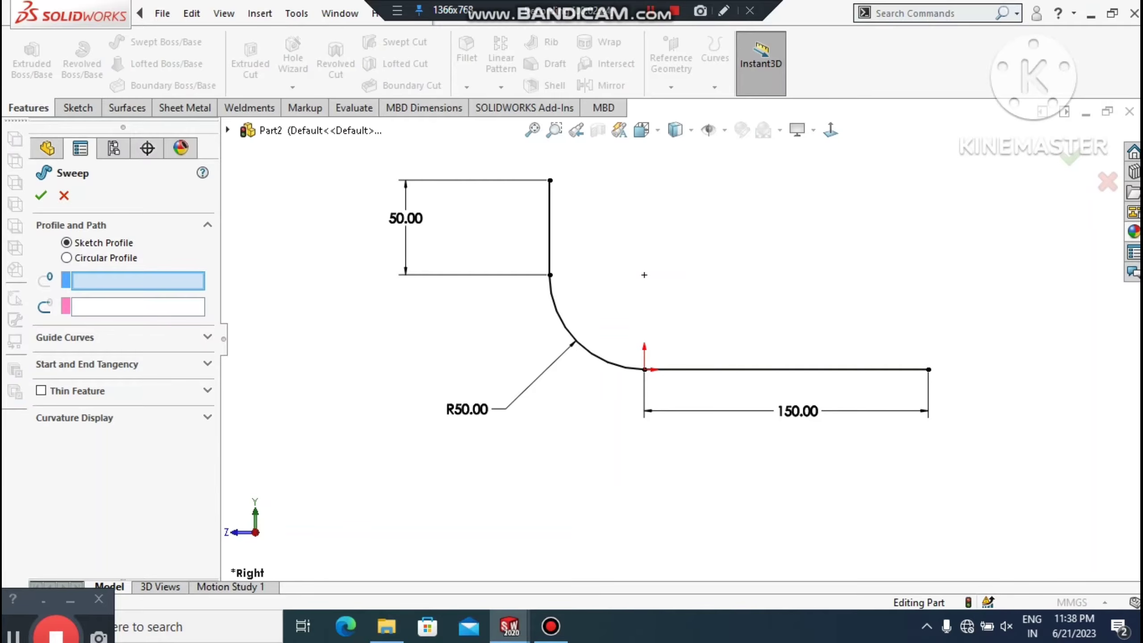
pyautogui.click(97, 258)
pyautogui.click(855, 370)
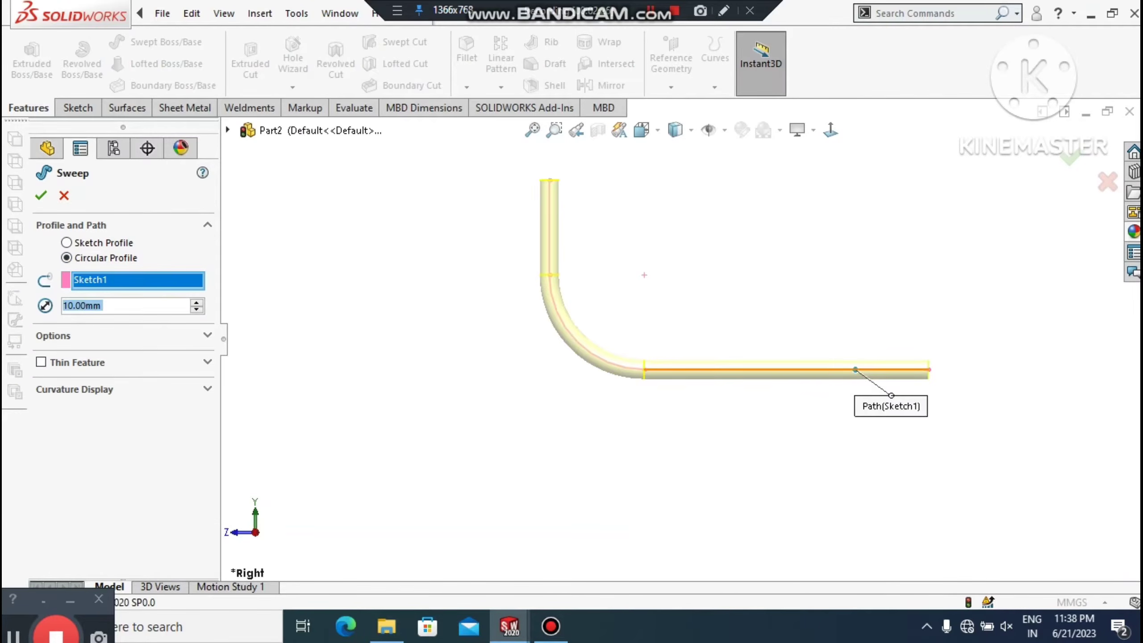
pyautogui.scroll(-2, 621, 356)
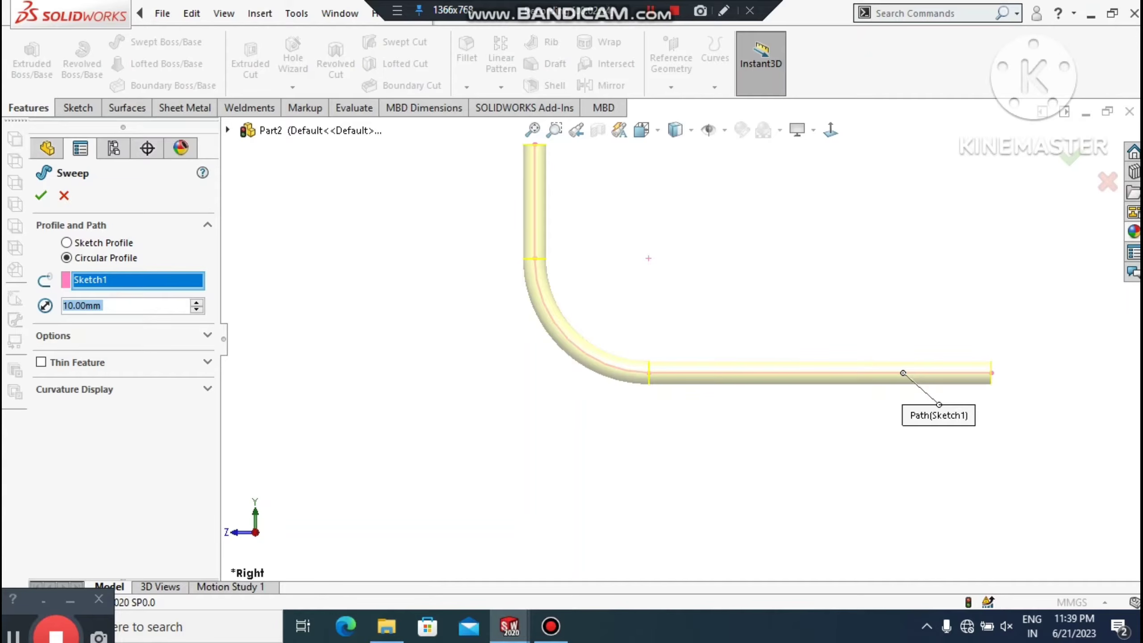
pyautogui.write('7')
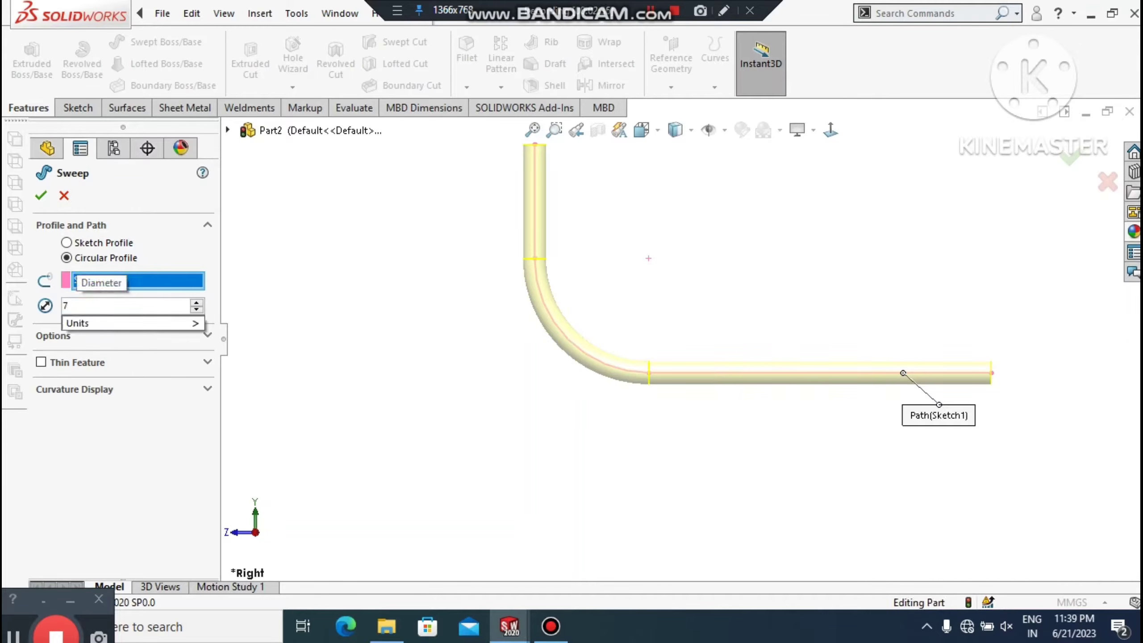
pyautogui.write('9')
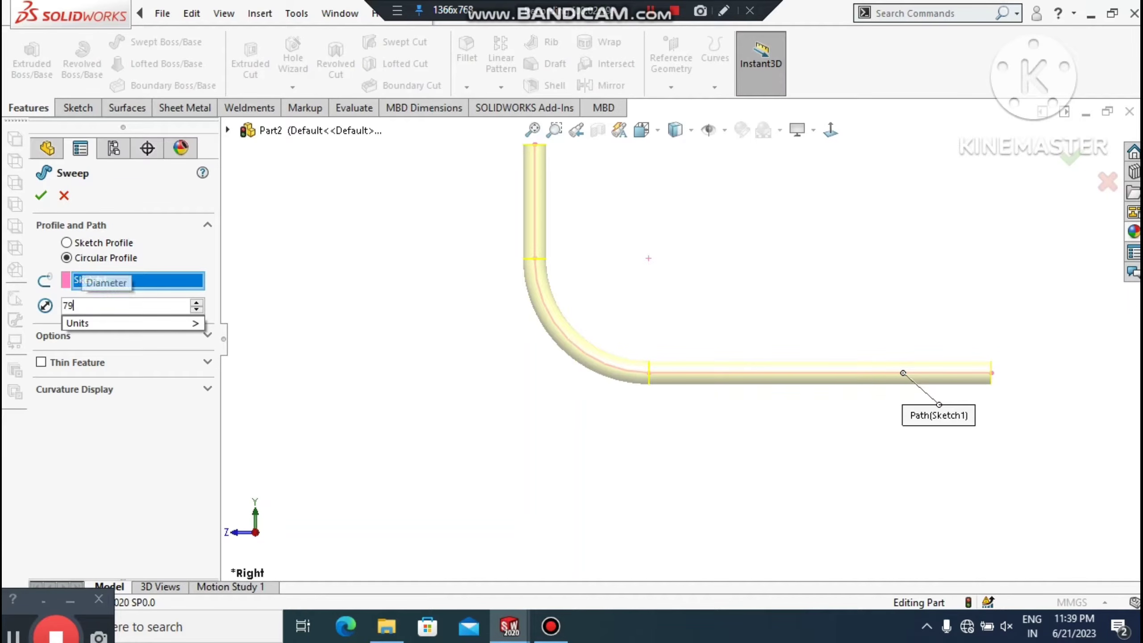
pyautogui.press('BackSpace')
pyautogui.write('0')
pyautogui.press('Return')
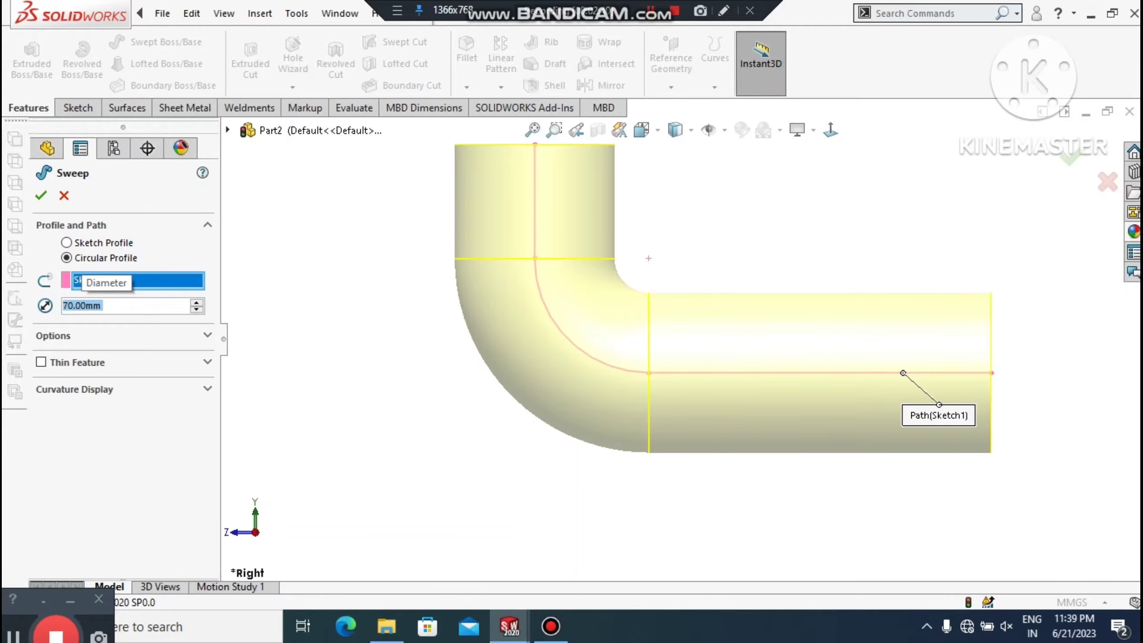
# Step: Make the sweep a one-direction thin feature with a 10 mm wall directed inward, and accept it
pyautogui.click(75, 363)
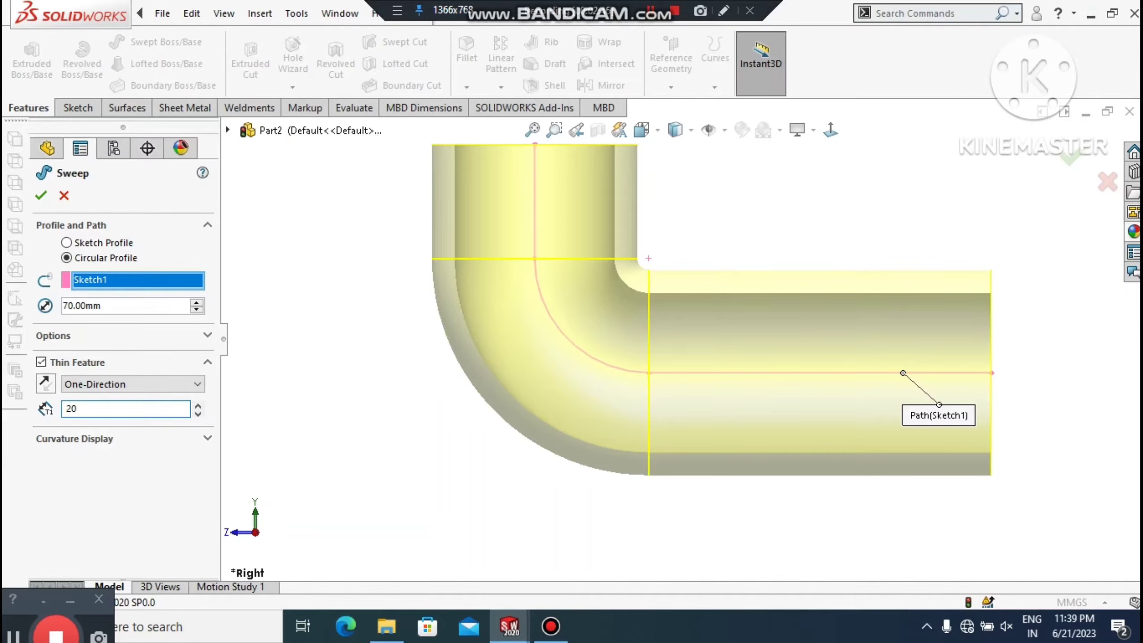
pyautogui.write('20')
pyautogui.press('Return')
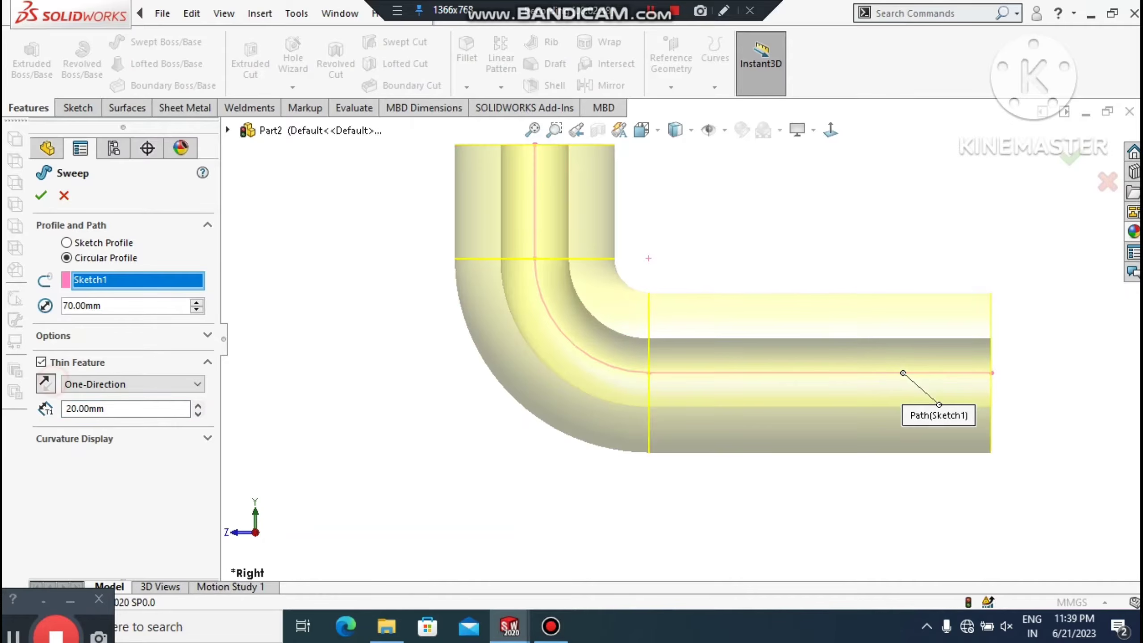
pyautogui.scroll(2, 681, 336)
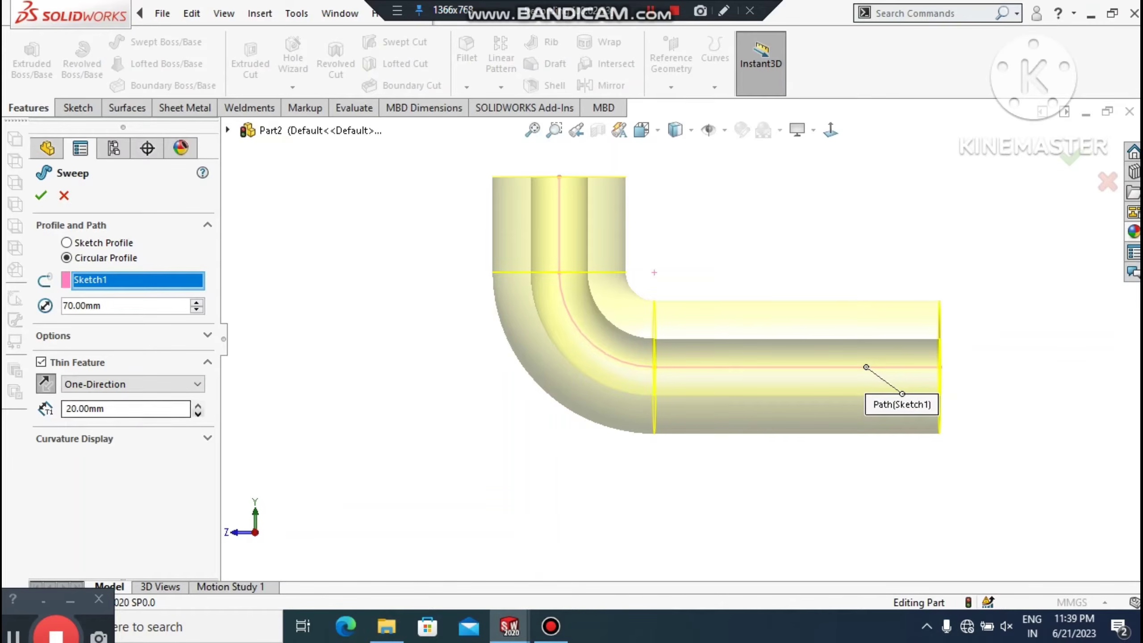
pyautogui.click(197, 414)
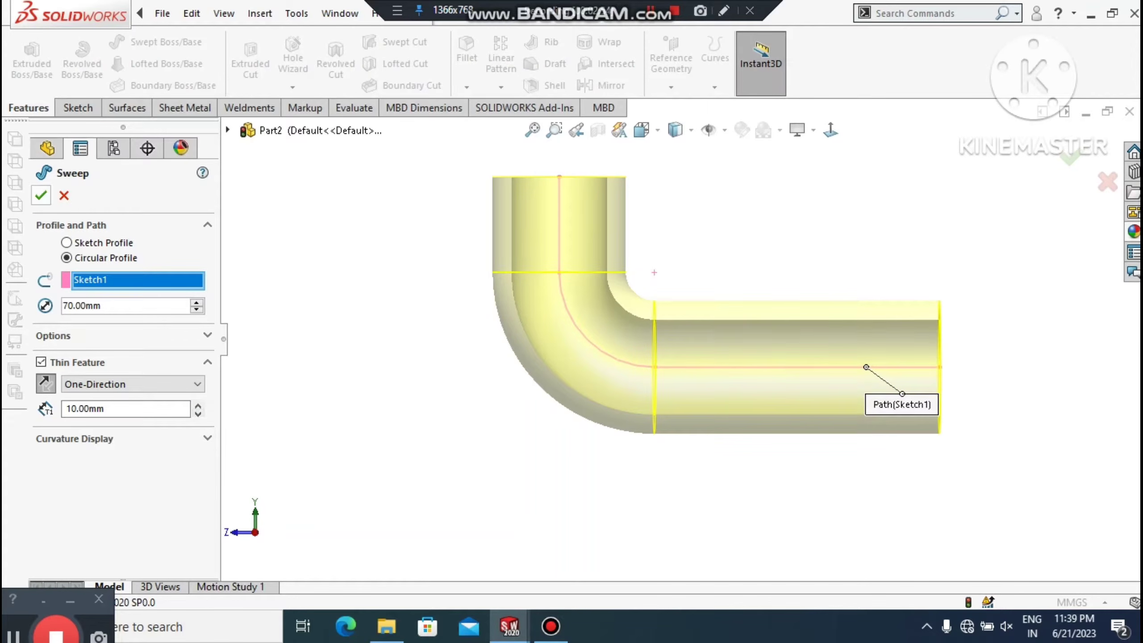
pyautogui.click(41, 195)
# Step: Measure the inner and outer circular edges at the open end of the horizontal pipe
pyautogui.scroll(1, 425, 363)
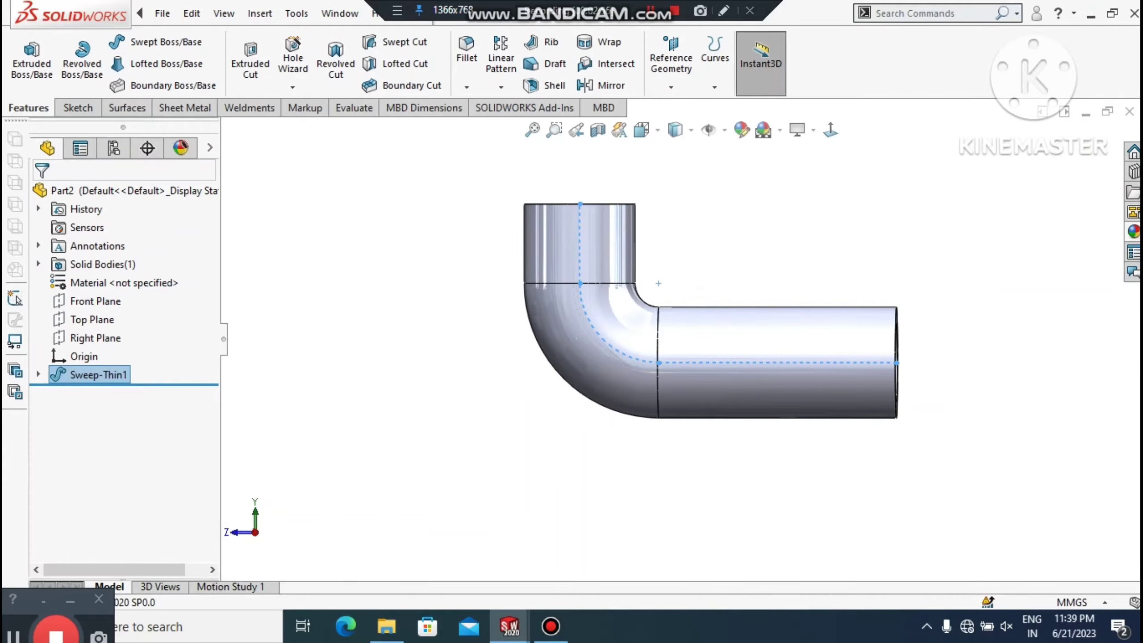
pyautogui.click(424, 363)
pyautogui.moveTo(425, 363); pyautogui.dragTo(344, 420, button='middle')
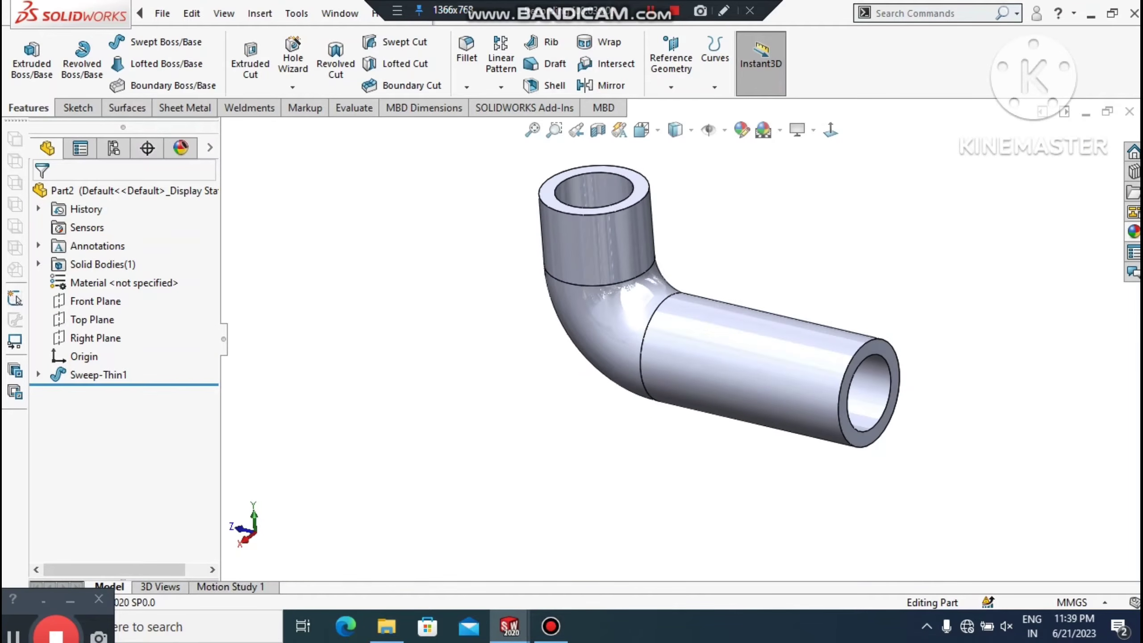
pyautogui.scroll(-2, 961, 387)
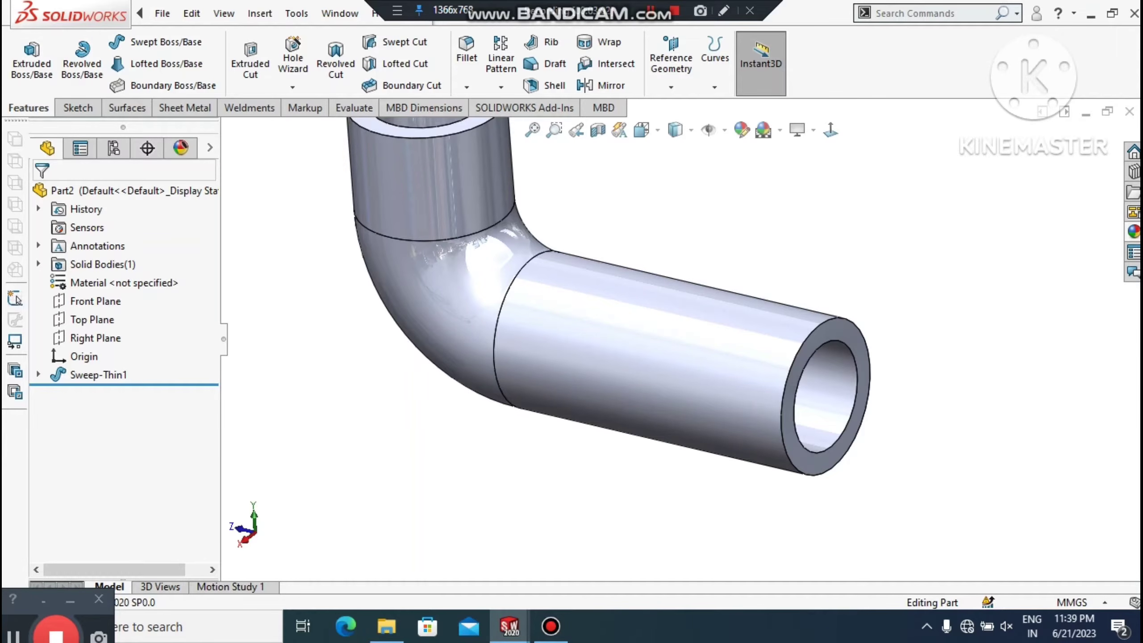
pyautogui.click(354, 108)
pyautogui.click(130, 56)
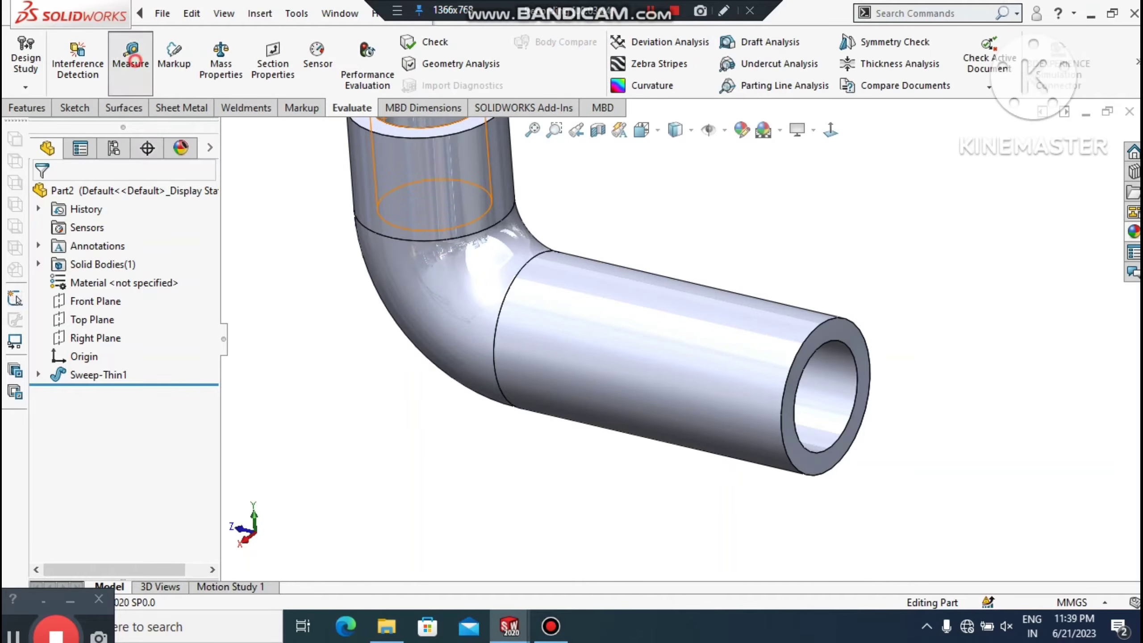
pyautogui.click(833, 338)
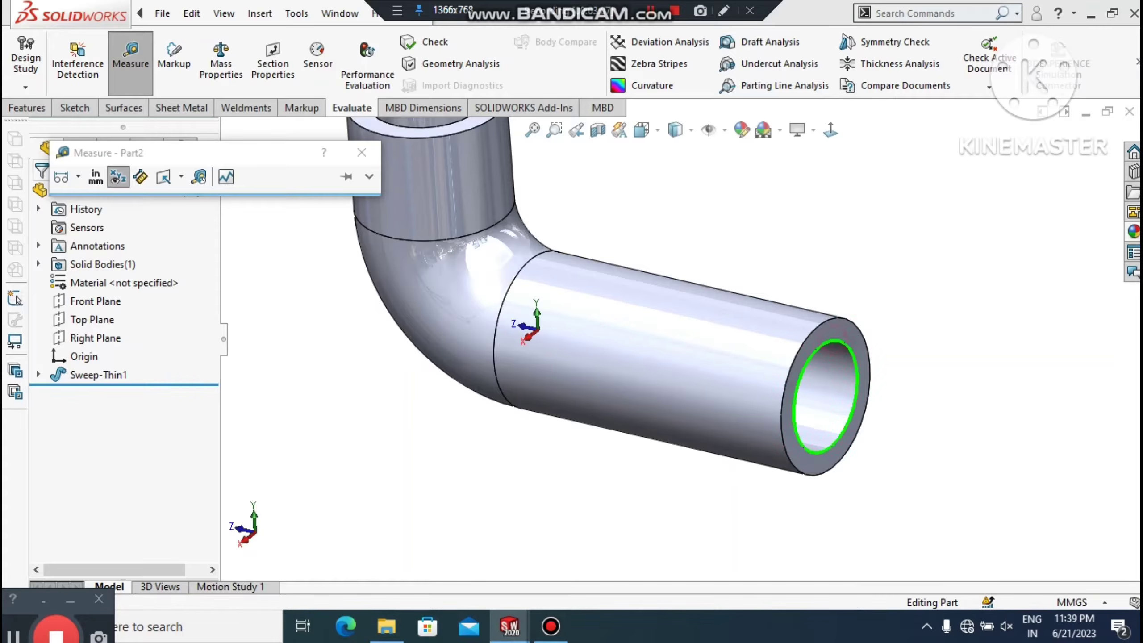
pyautogui.click(970, 423)
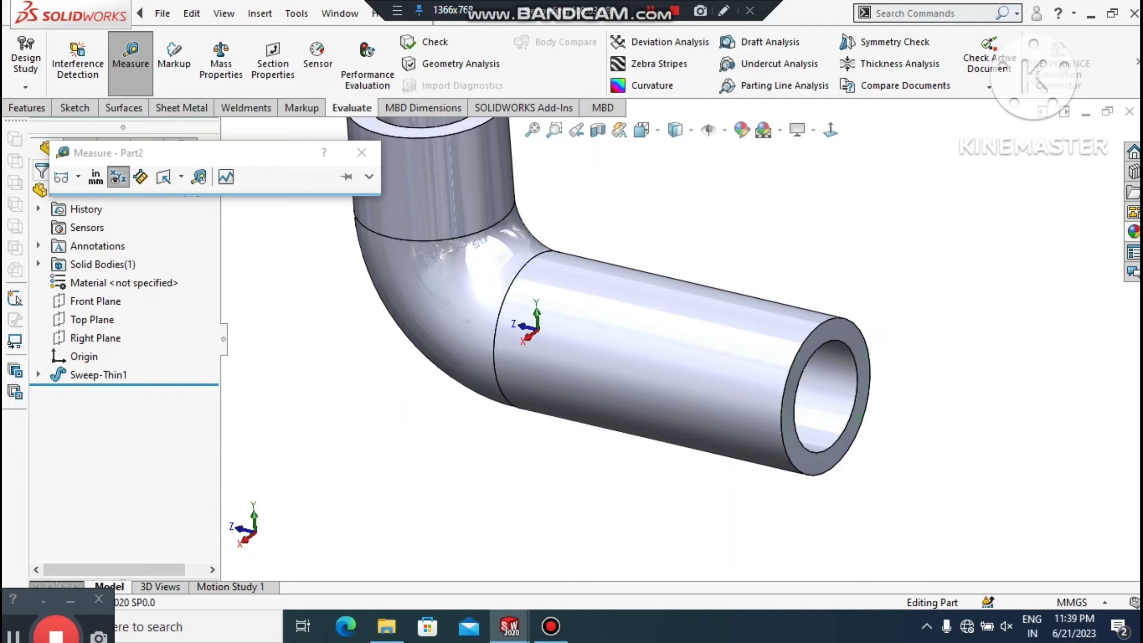
pyautogui.click(864, 332)
pyautogui.click(986, 408)
pyautogui.scroll(1, 684, 343)
pyautogui.press('Escape')
# Step: Open a sketch on the horizontal pipe's end face and draw a vertical centerline about 64 mm long up from the origin
pyautogui.scroll(-2, 815, 354)
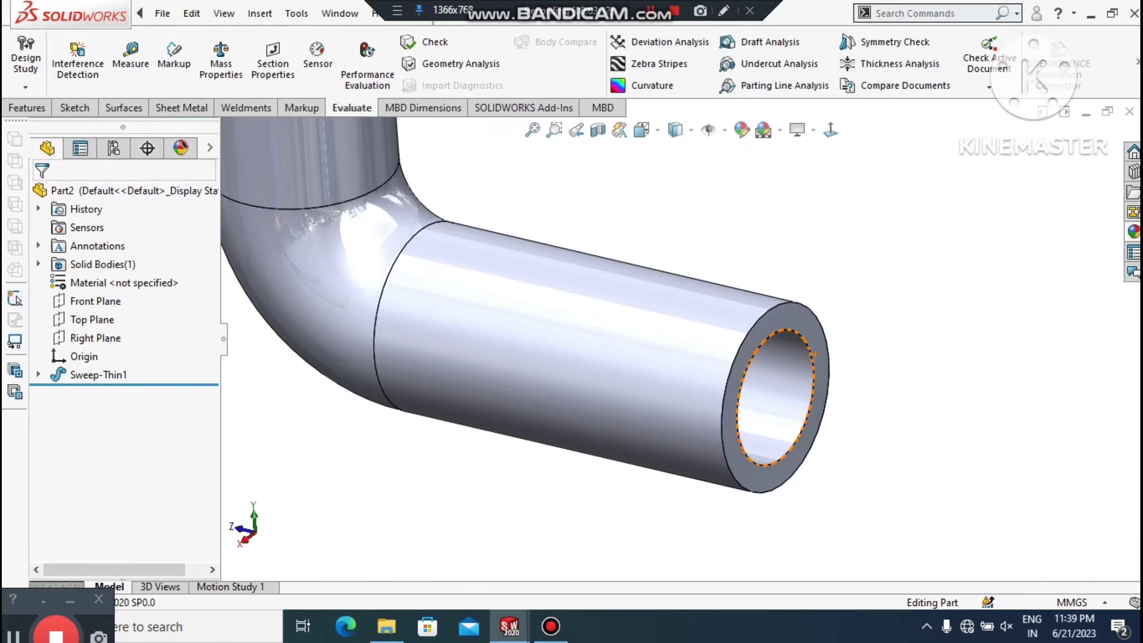
pyautogui.rightClick(817, 356)
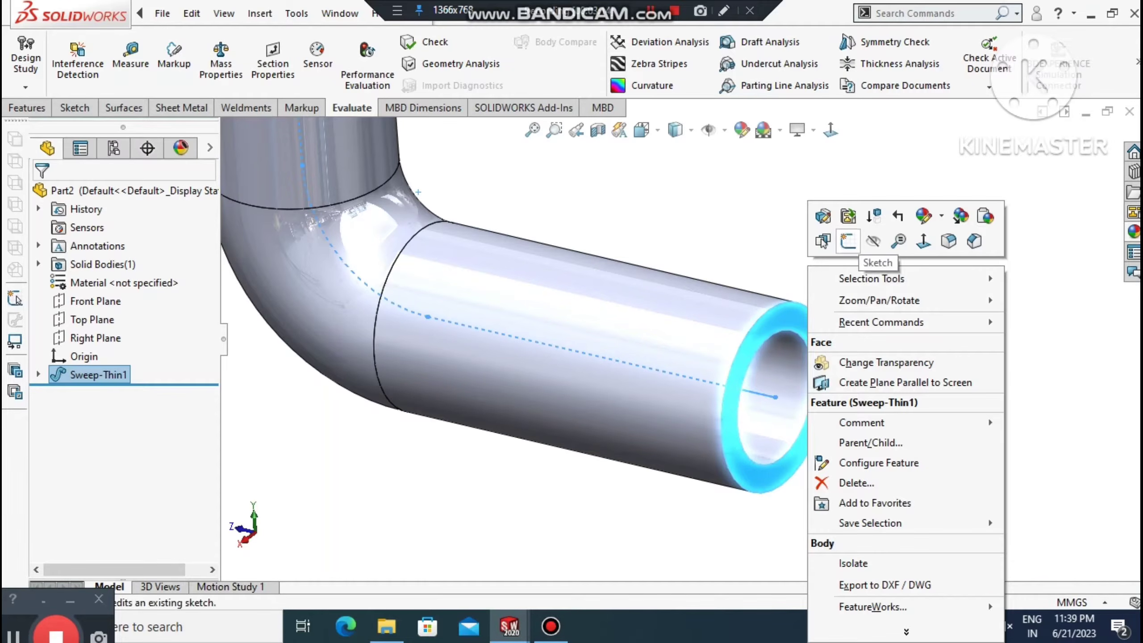
pyautogui.click(856, 240)
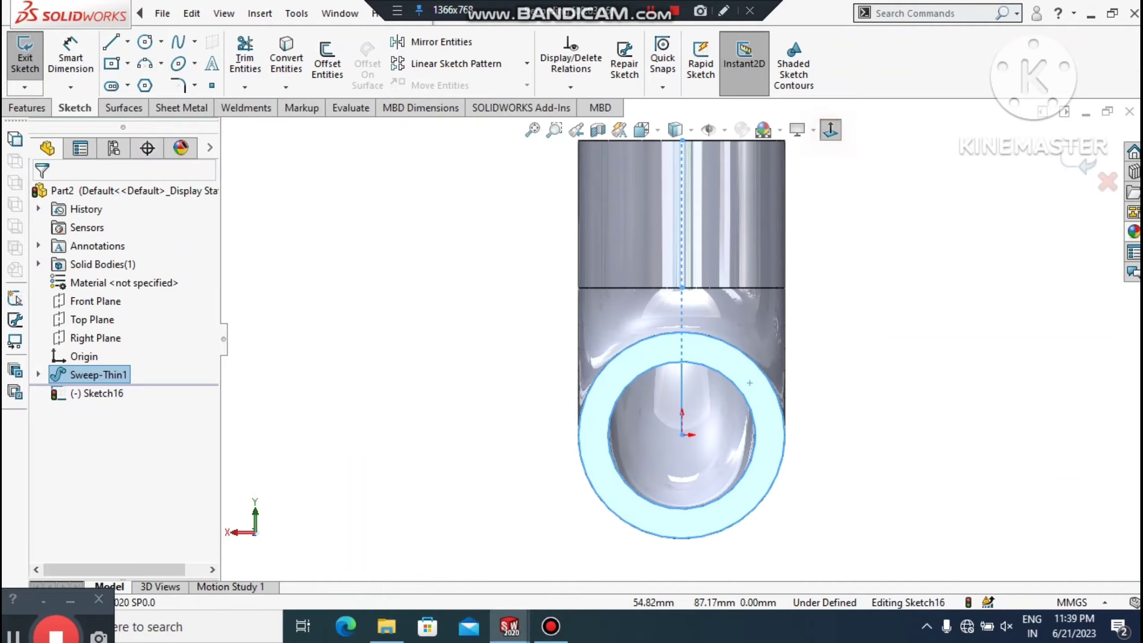
pyautogui.click(145, 42)
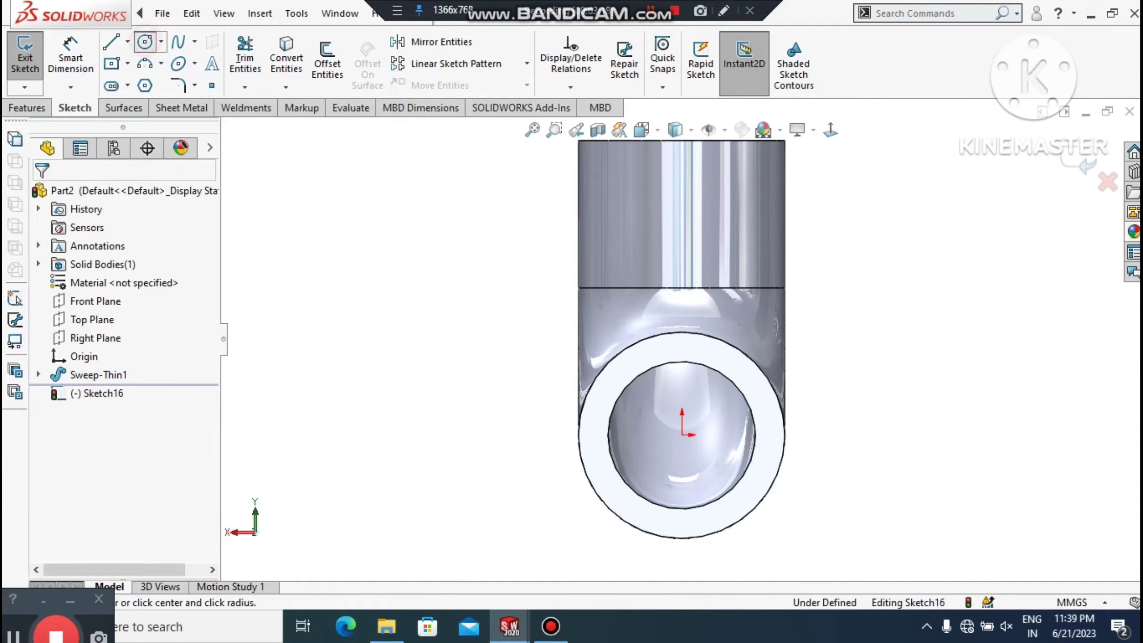
pyautogui.click(128, 42)
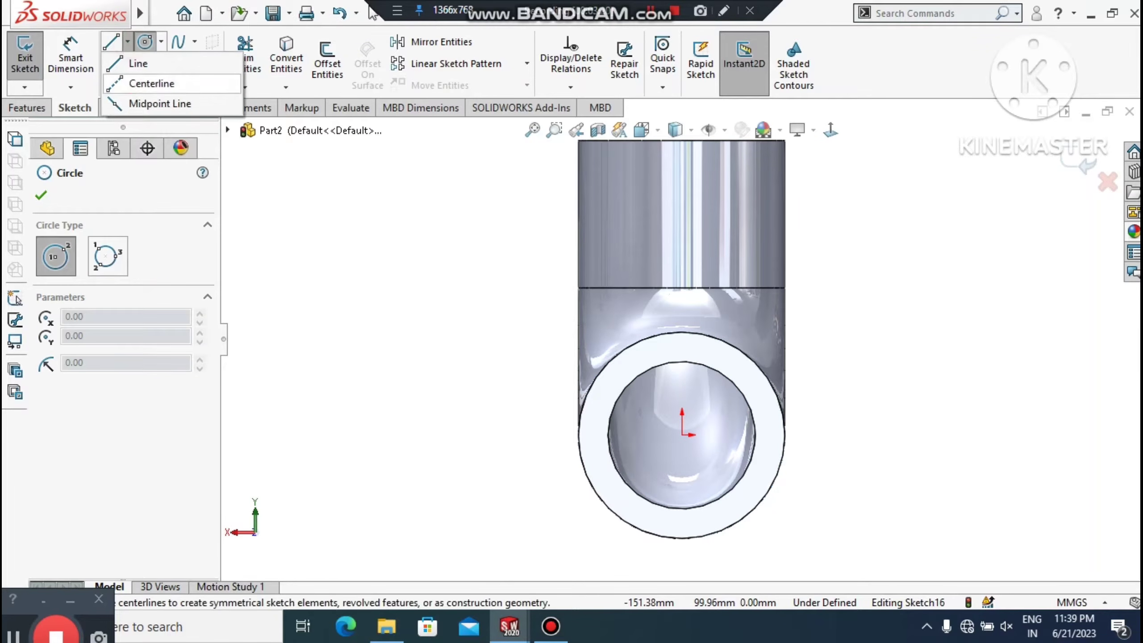
pyautogui.click(189, 69)
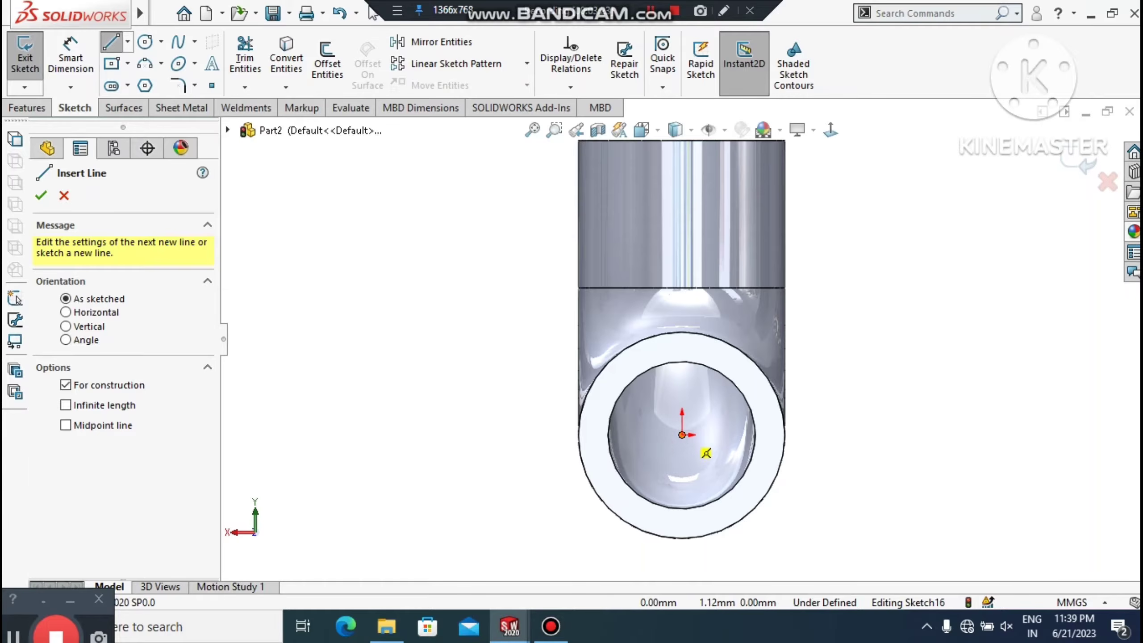
pyautogui.click(682, 435)
pyautogui.click(681, 247)
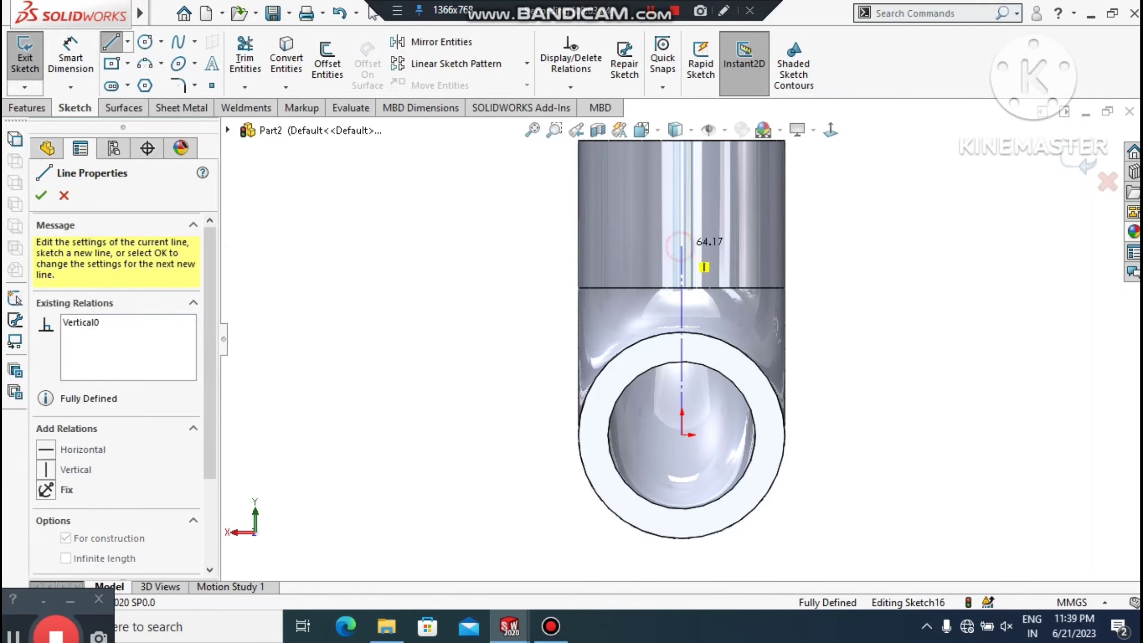
pyautogui.press('Escape')
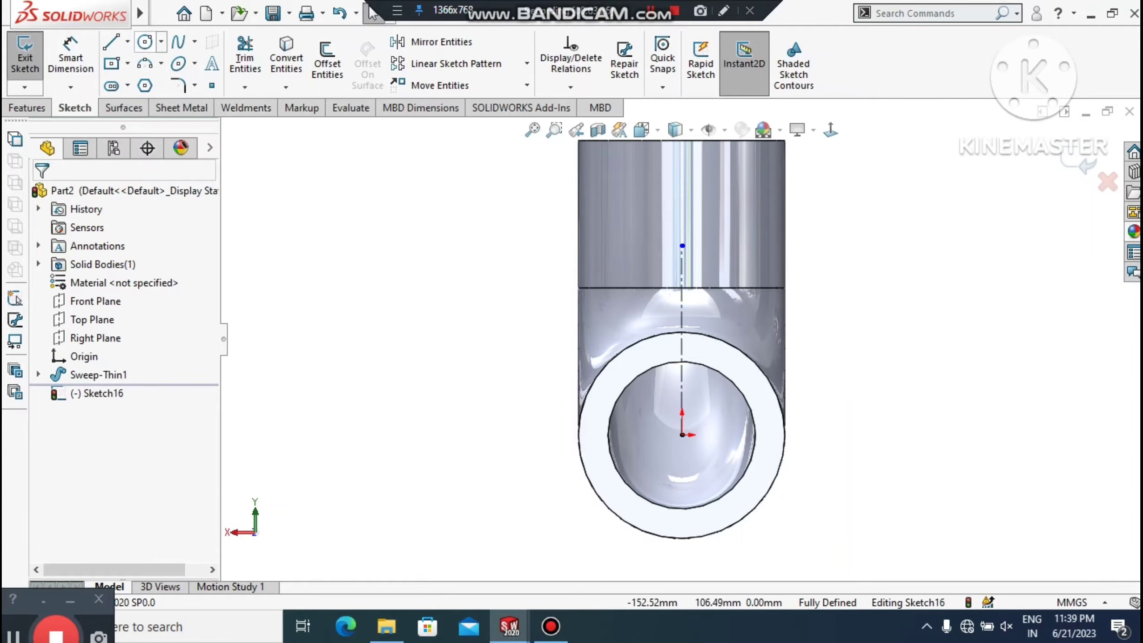
# Step: Draw a horizontal centerline about 75 mm long from the origin out to the right of the pipe
pyautogui.click(128, 42)
pyautogui.click(171, 81)
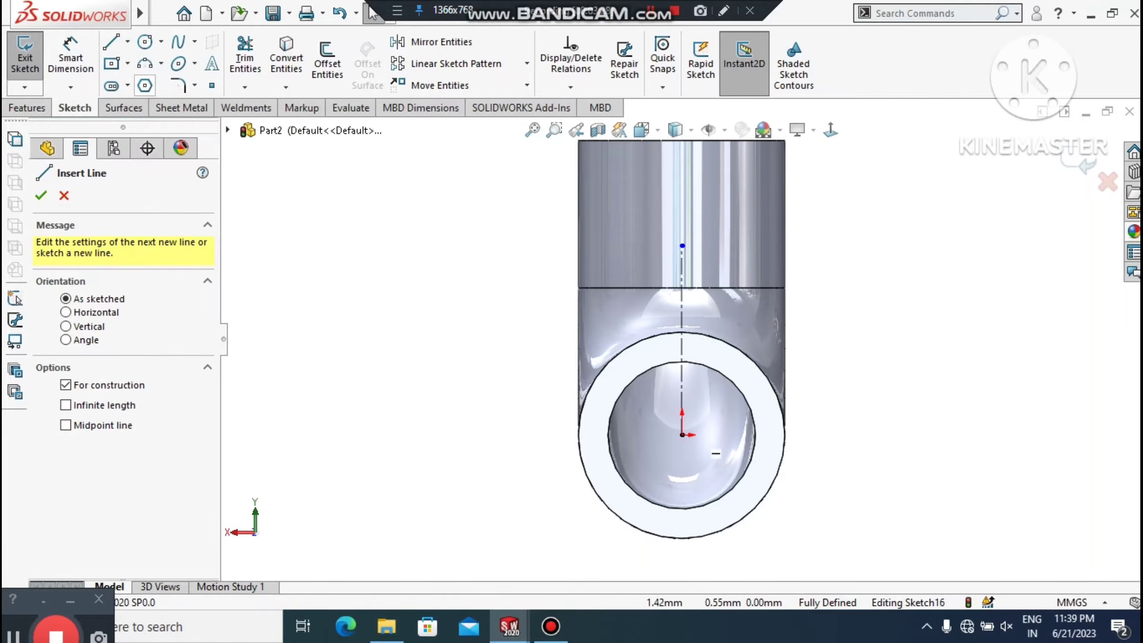
pyautogui.click(681, 435)
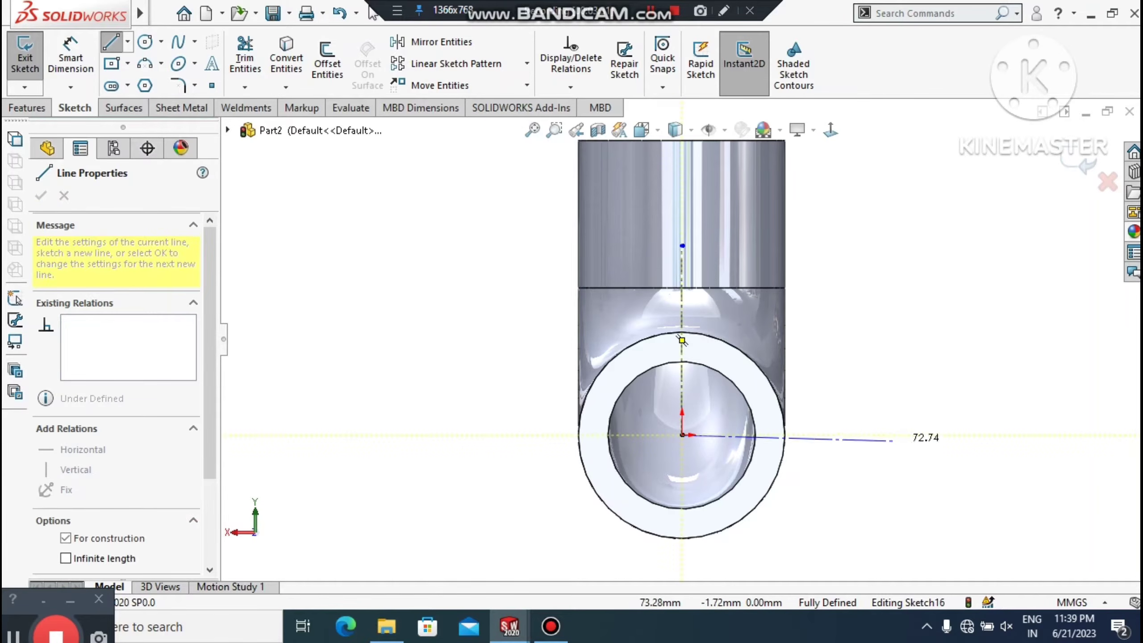
pyautogui.click(903, 435)
pyautogui.press('Escape')
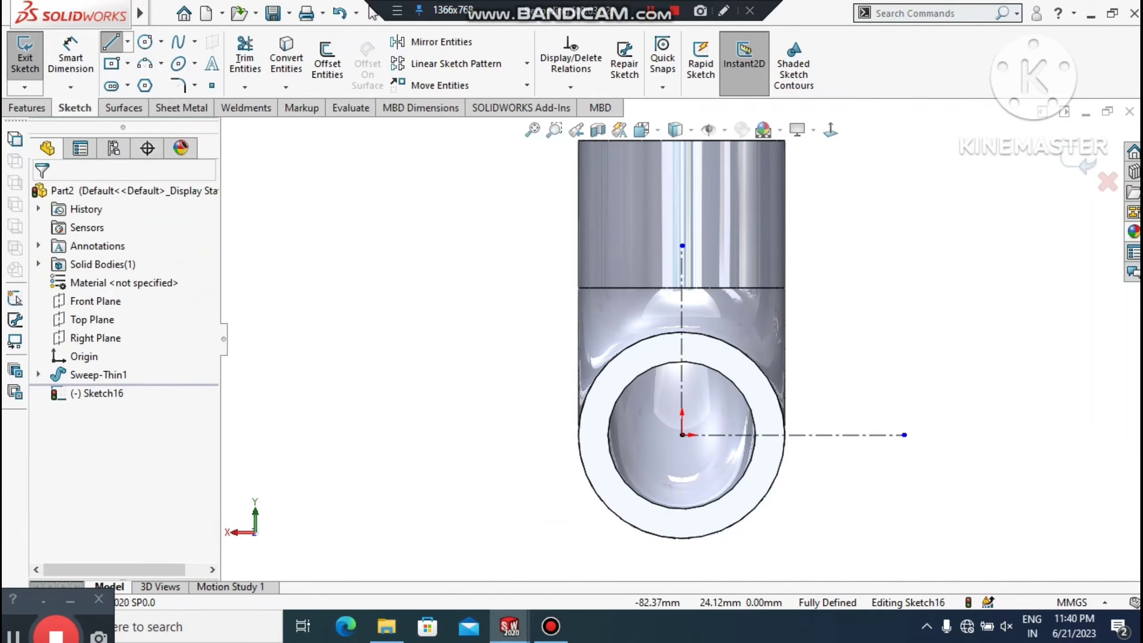
# Step: Sketch two concentric circles, about 14 mm and 38 mm in diameter, left of the pipe and level with the origin
pyautogui.click(145, 42)
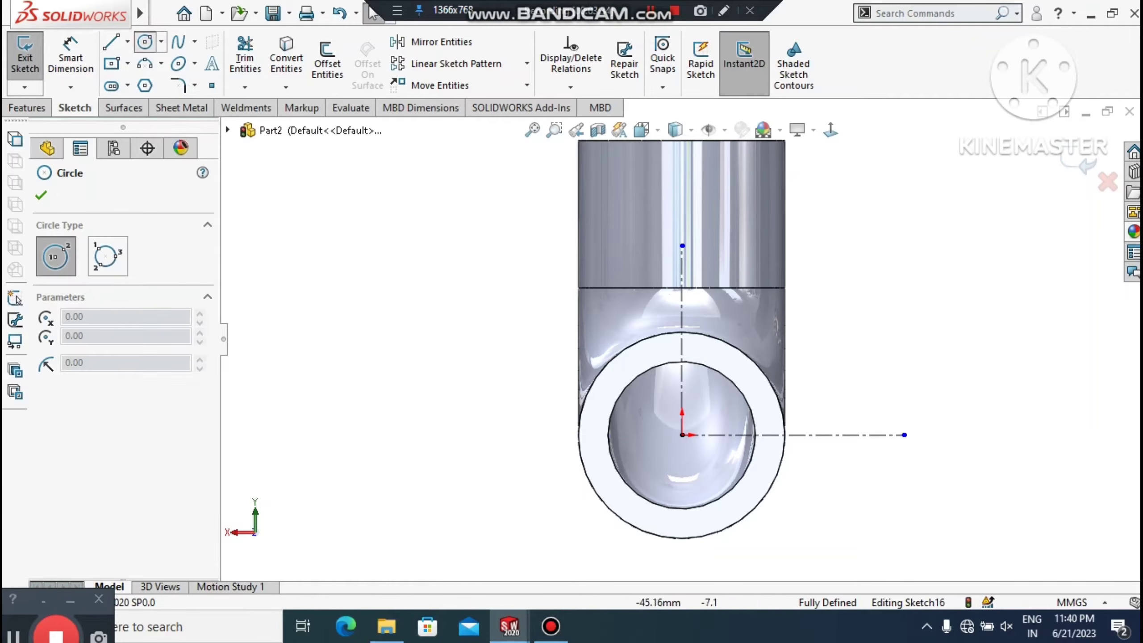
pyautogui.click(535, 435)
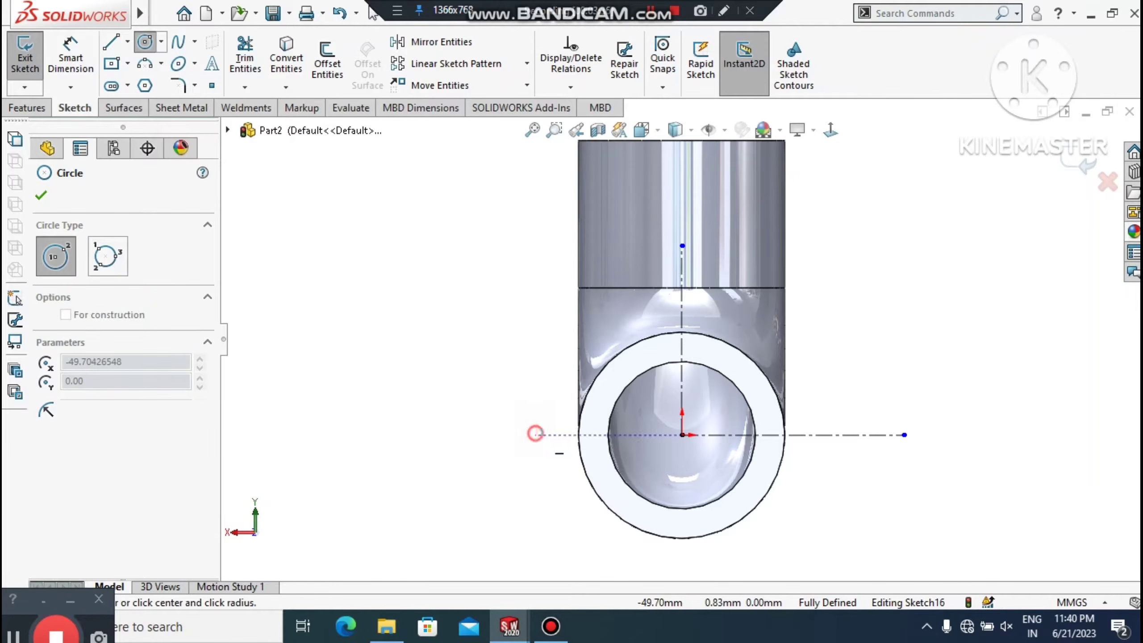
pyautogui.click(554, 447)
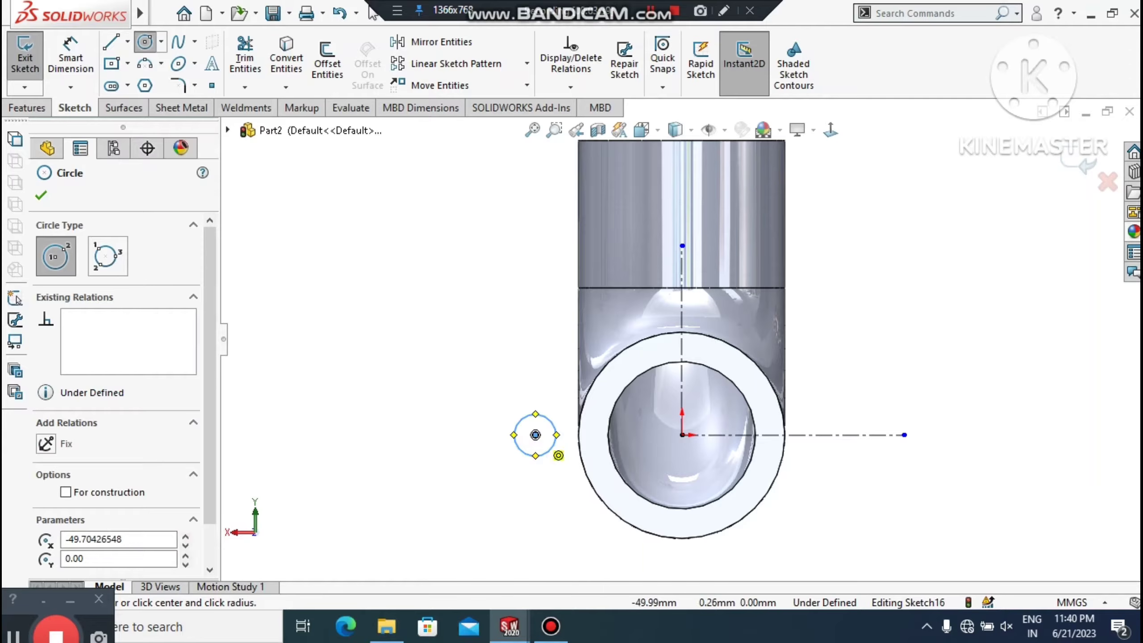
pyautogui.click(535, 434)
pyautogui.click(544, 489)
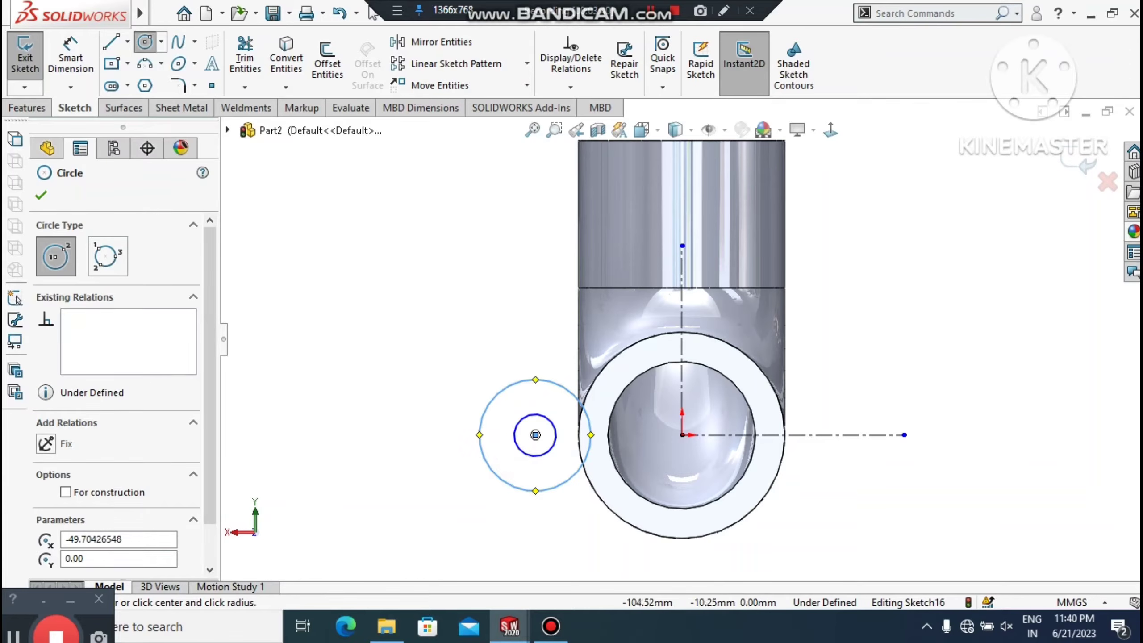
pyautogui.press('Escape')
# Step: Dimension the distance between the origin and the centre of the two concentric circles as 50 mm
pyautogui.click(70, 55)
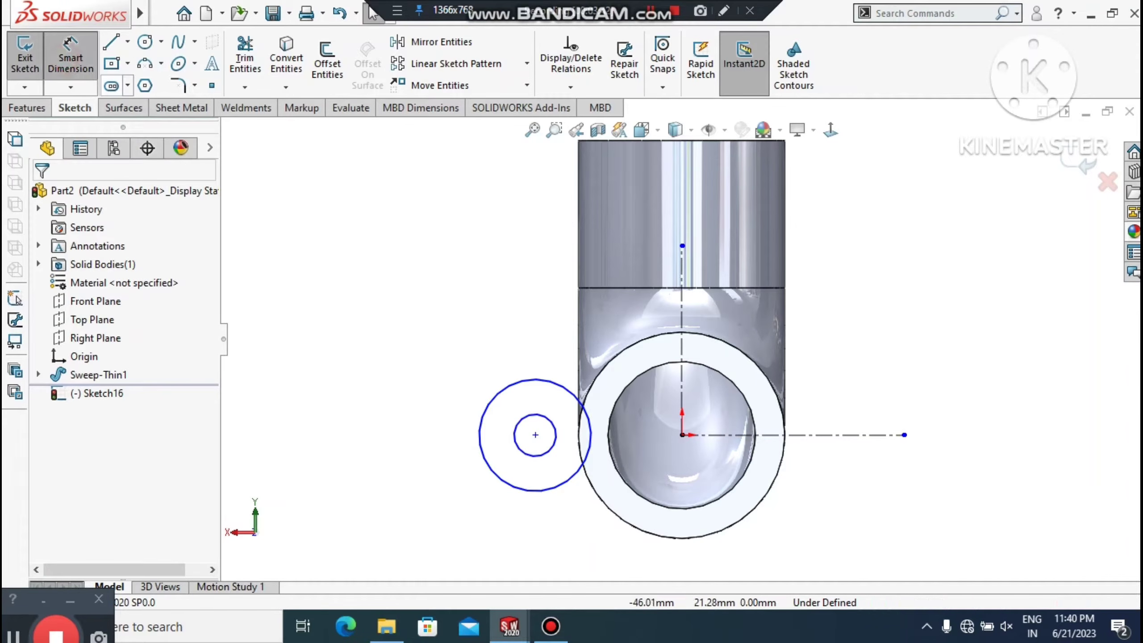
pyautogui.click(682, 435)
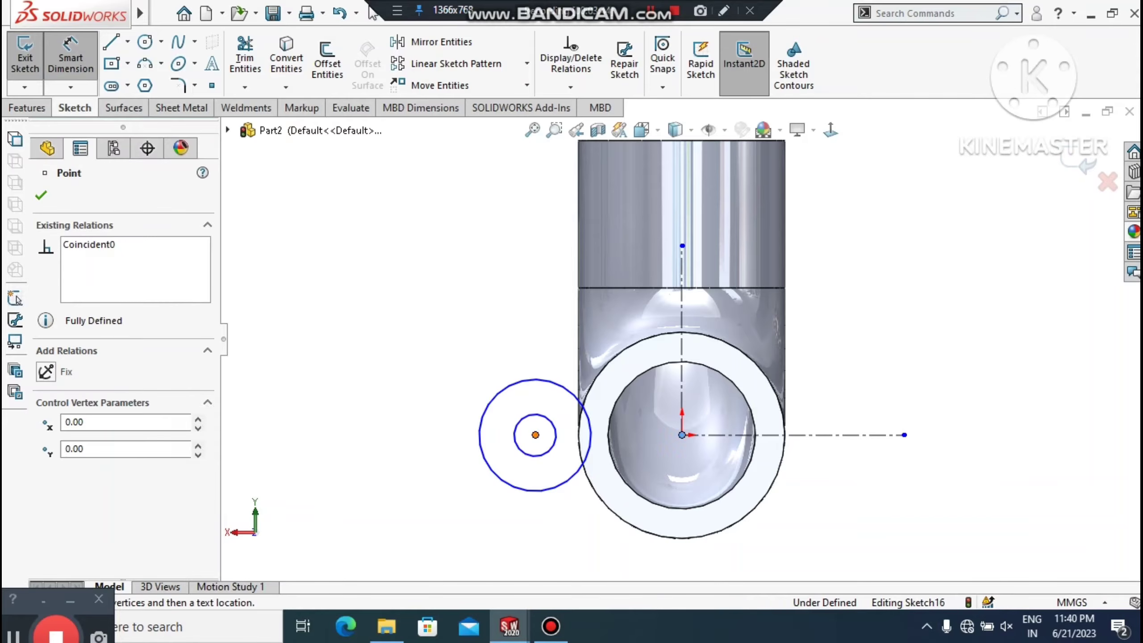
pyautogui.click(535, 434)
pyautogui.click(612, 553)
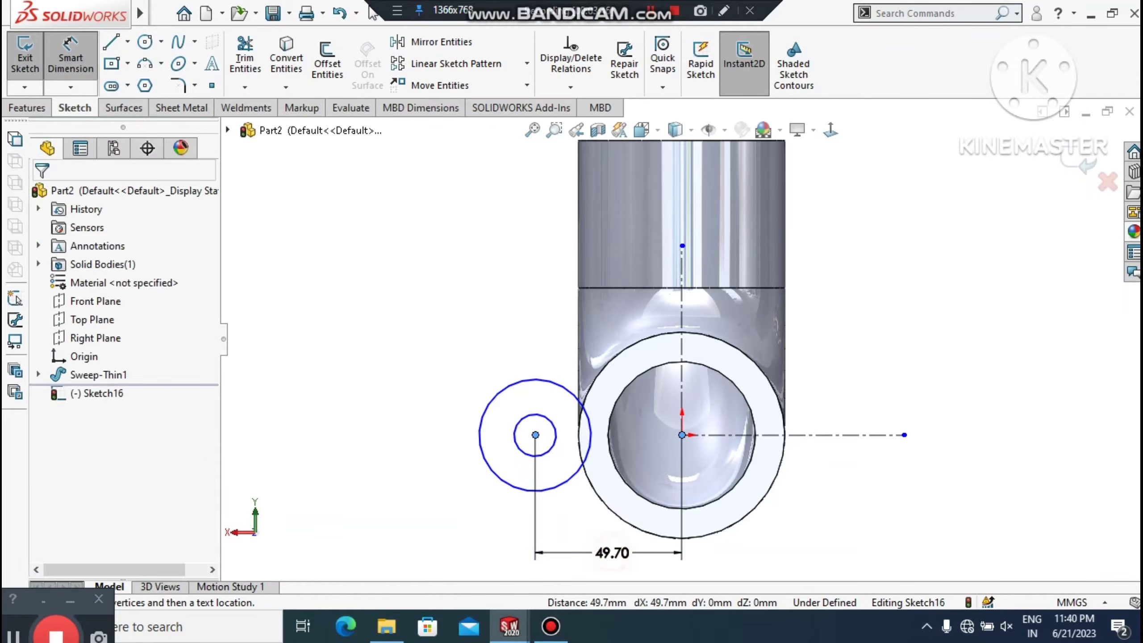
pyautogui.write('50')
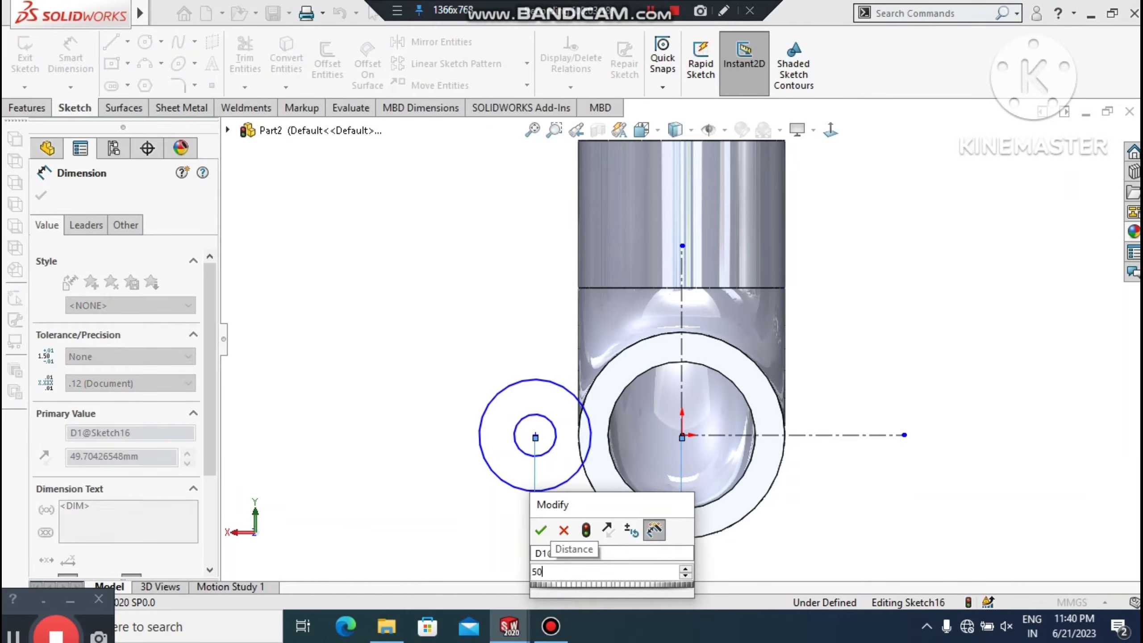
pyautogui.press('Return')
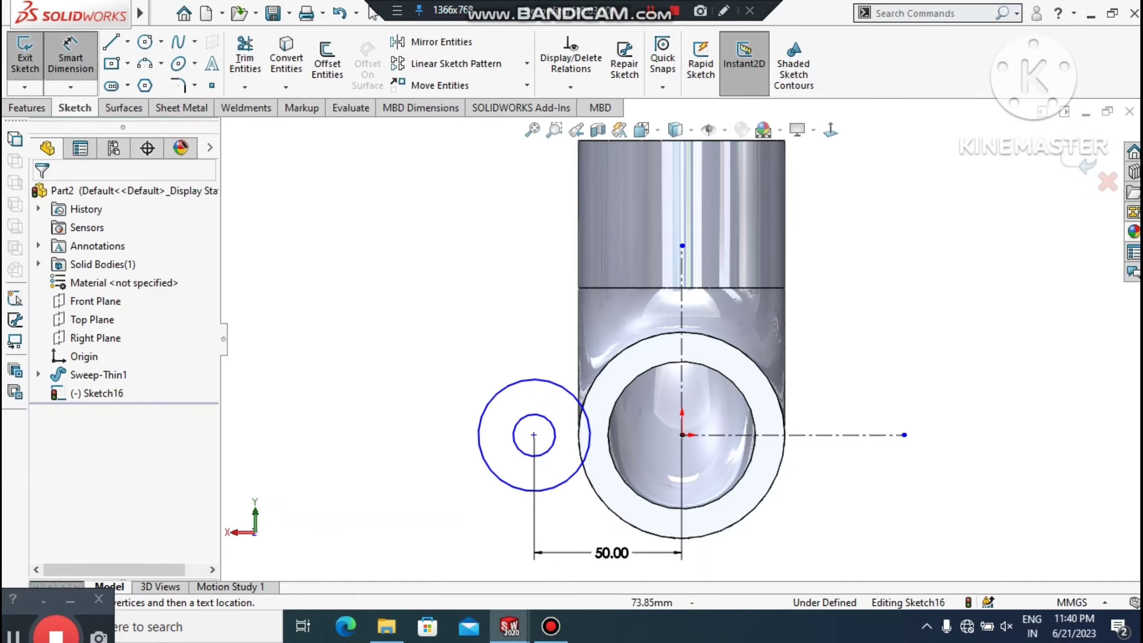
# Step: Dimension the smaller of the two concentric circles to a diameter of 15 mm
pyautogui.scroll(1, 525, 311)
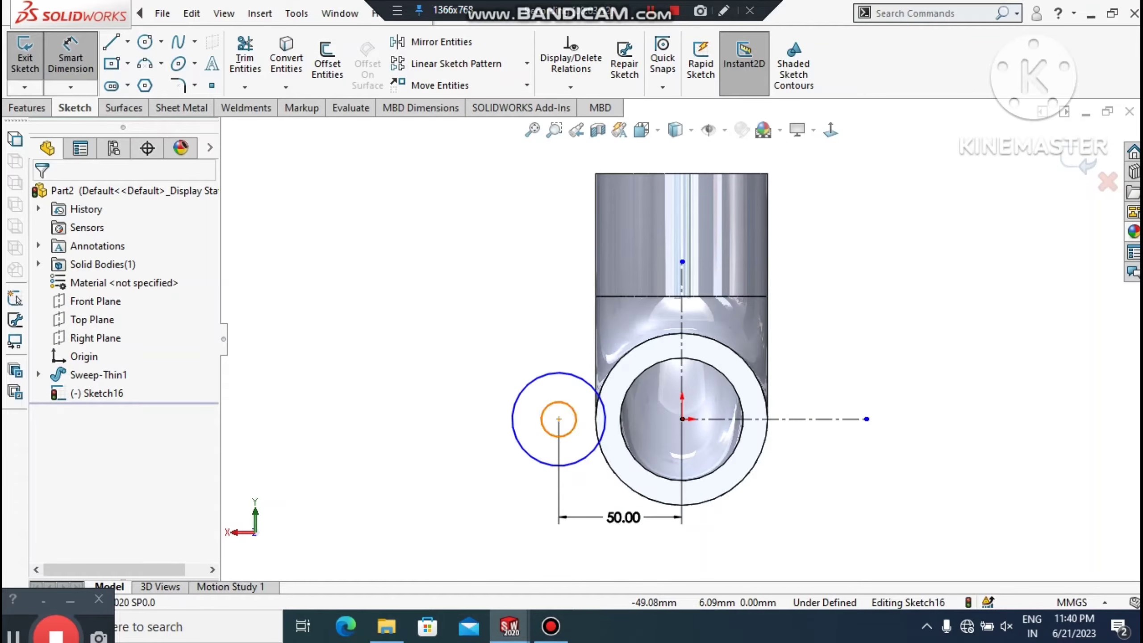
pyautogui.click(560, 402)
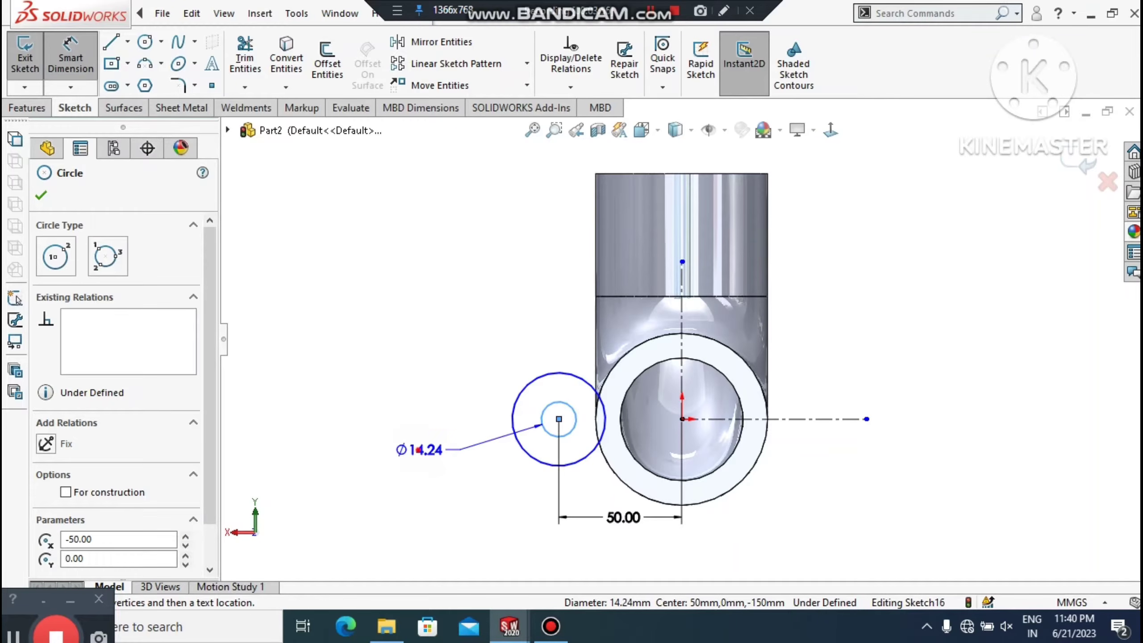
pyautogui.click(418, 450)
pyautogui.write('15')
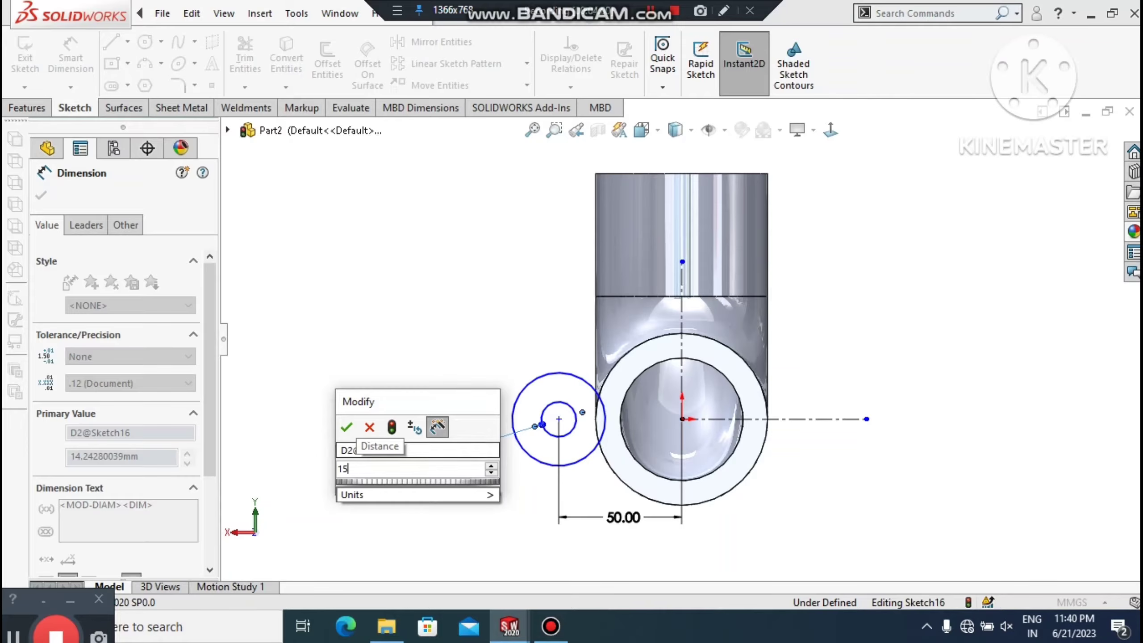
pyautogui.press('Return')
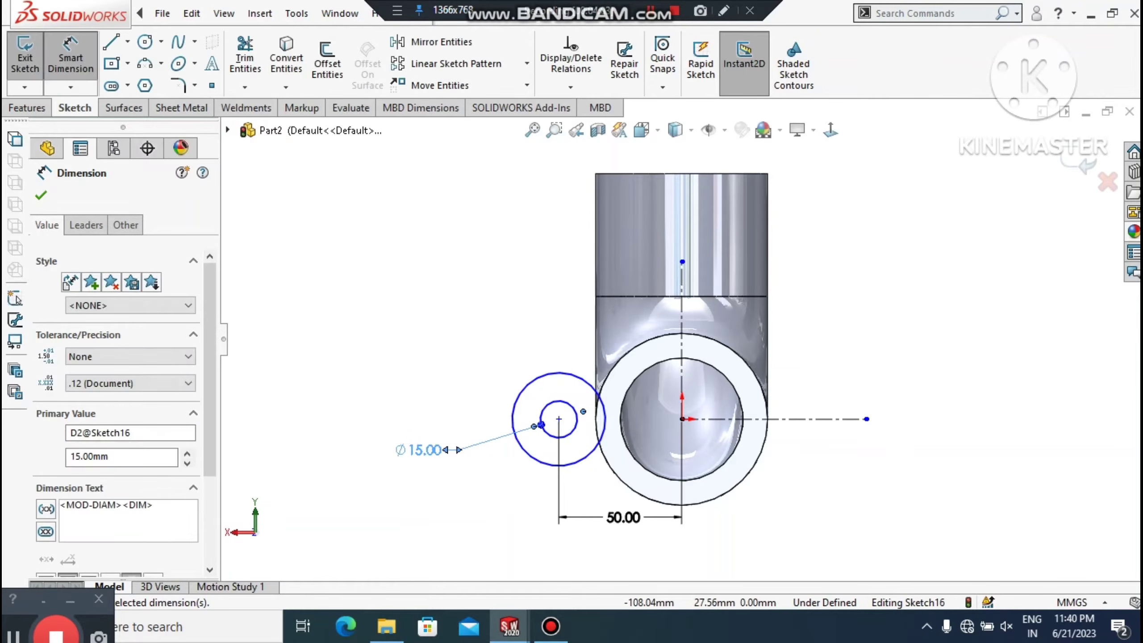
pyautogui.click(416, 352)
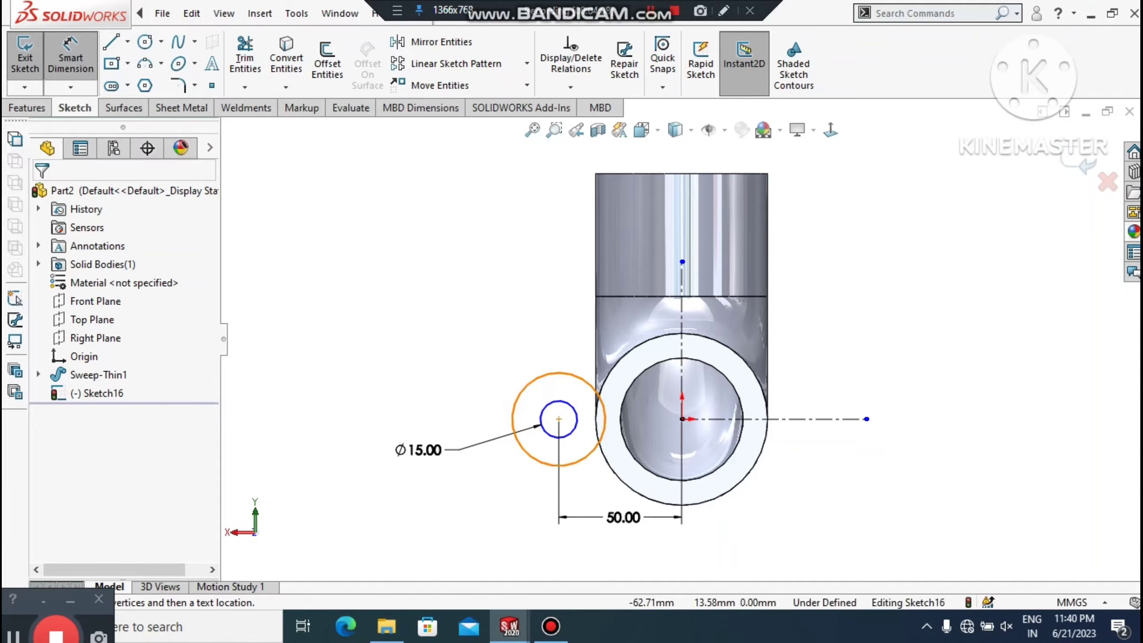
# Step: Dimension the larger of the two concentric circles to a diameter of 40 mm
pyautogui.click(538, 375)
pyautogui.click(472, 316)
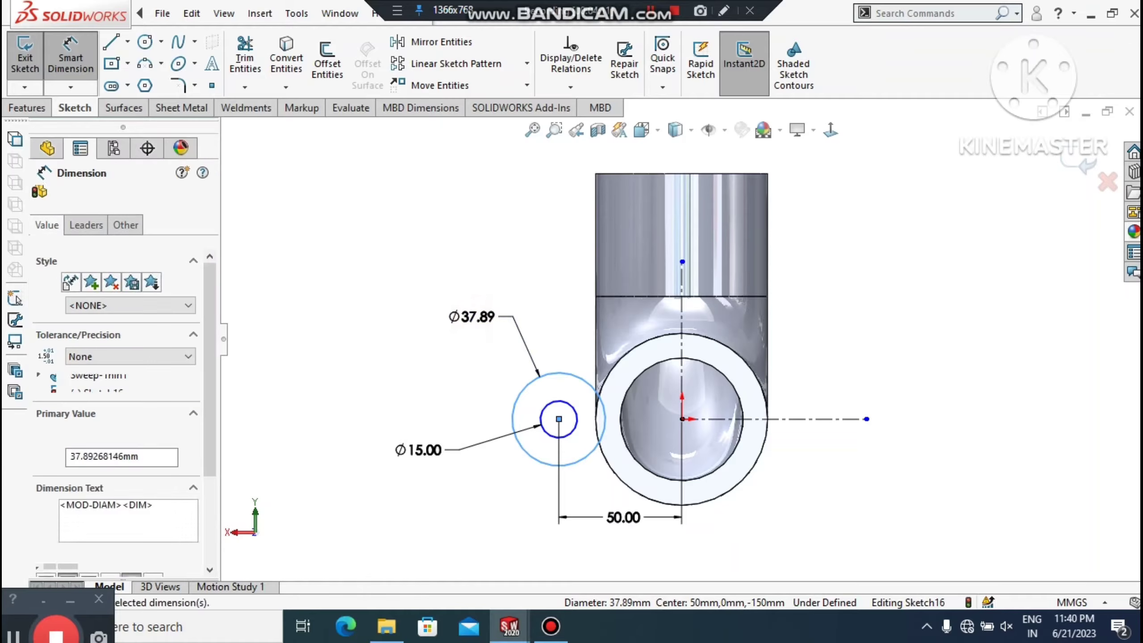
pyautogui.write('40')
pyautogui.press('Return')
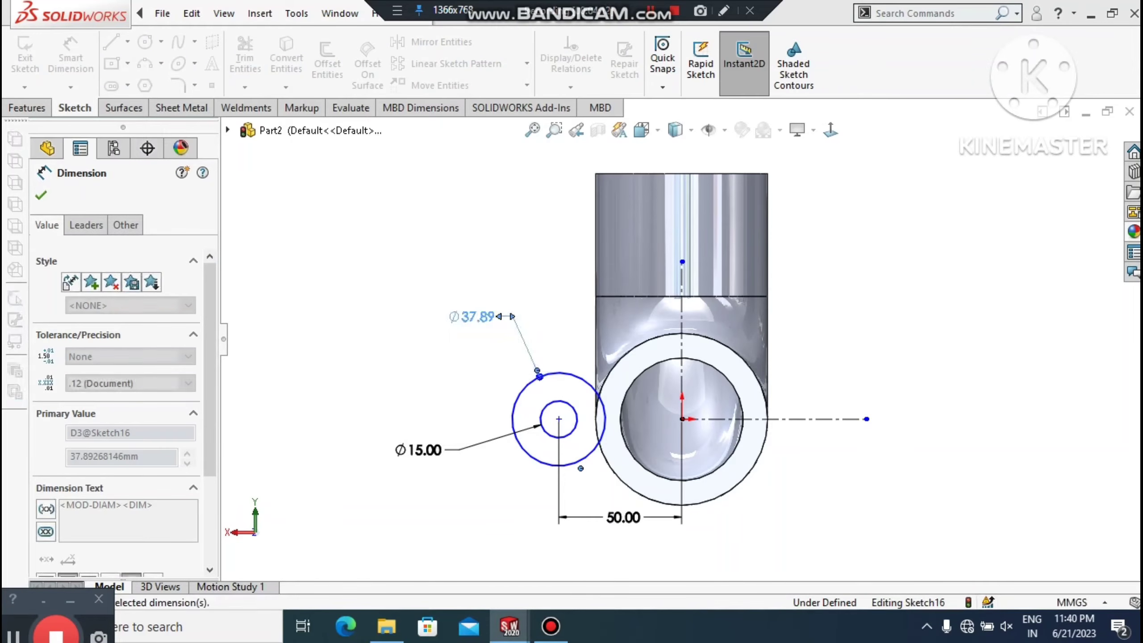
pyautogui.click(344, 364)
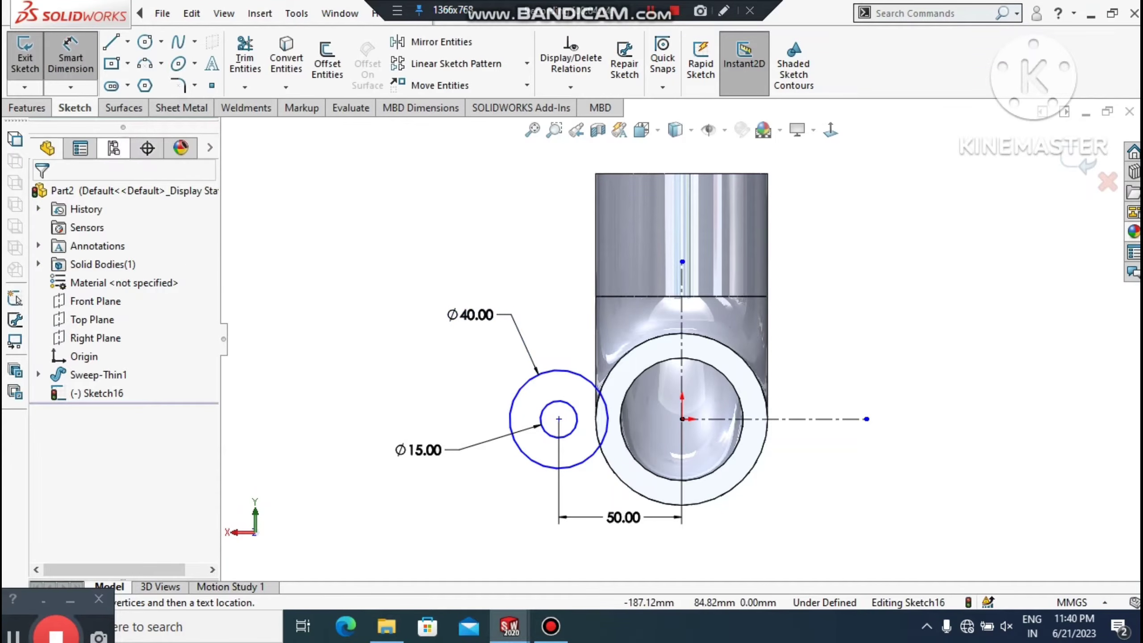
# Step: Mirror both concentric circles about the vertical centerline to the other side of the pipe, keeping the originals
pyautogui.click(442, 41)
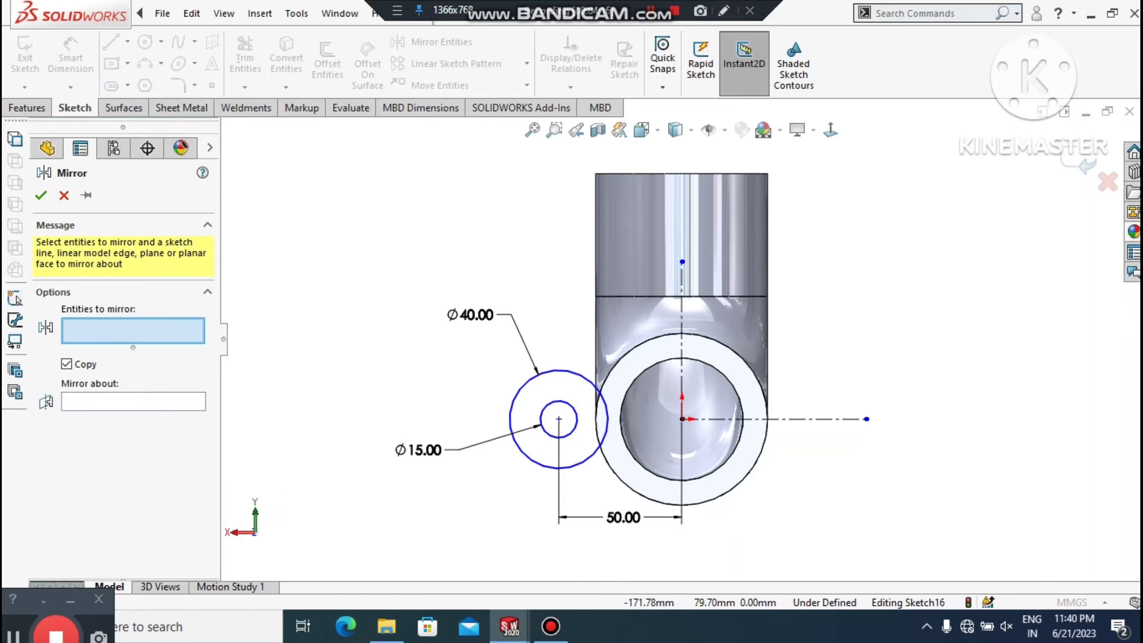
pyautogui.moveTo(385, 237); pyautogui.dragTo(583, 504)
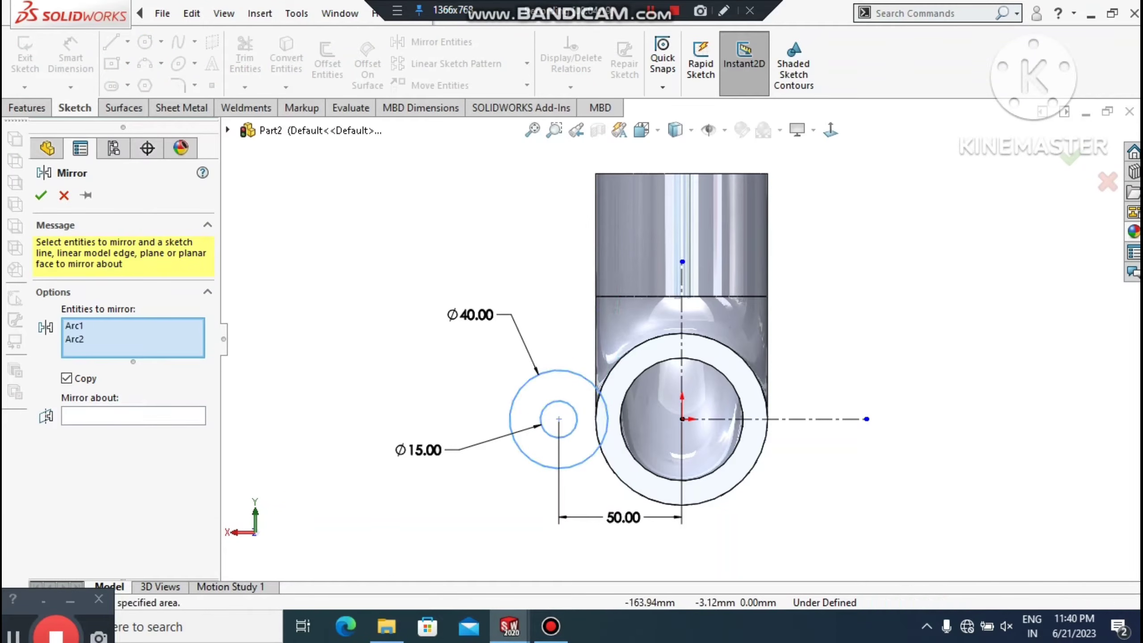
pyautogui.click(97, 413)
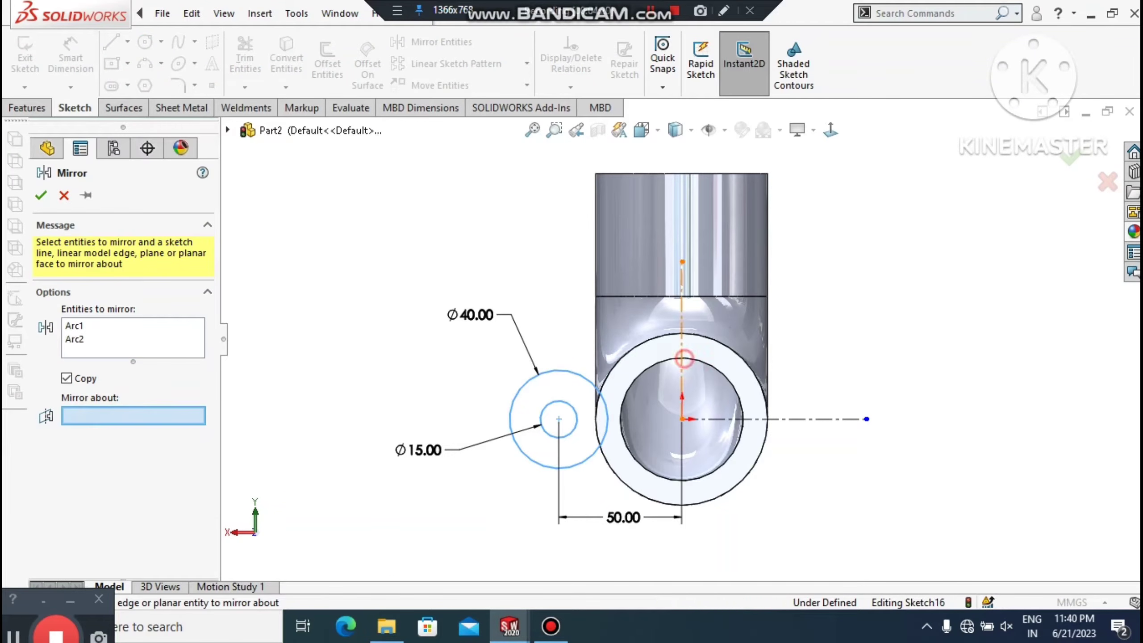
pyautogui.click(682, 357)
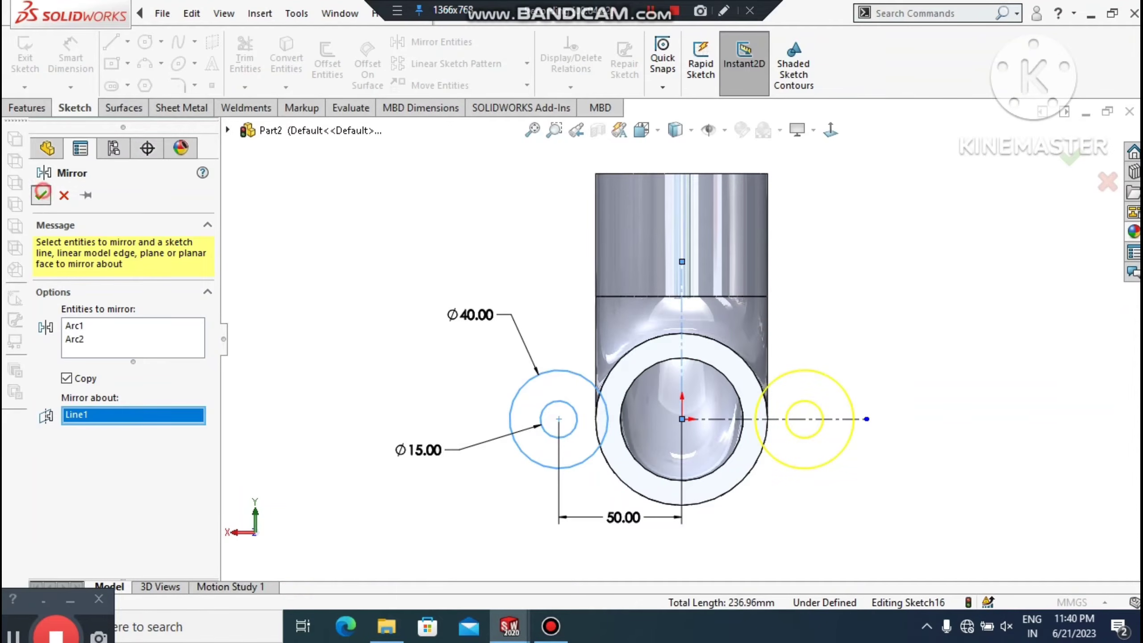
pyautogui.click(41, 194)
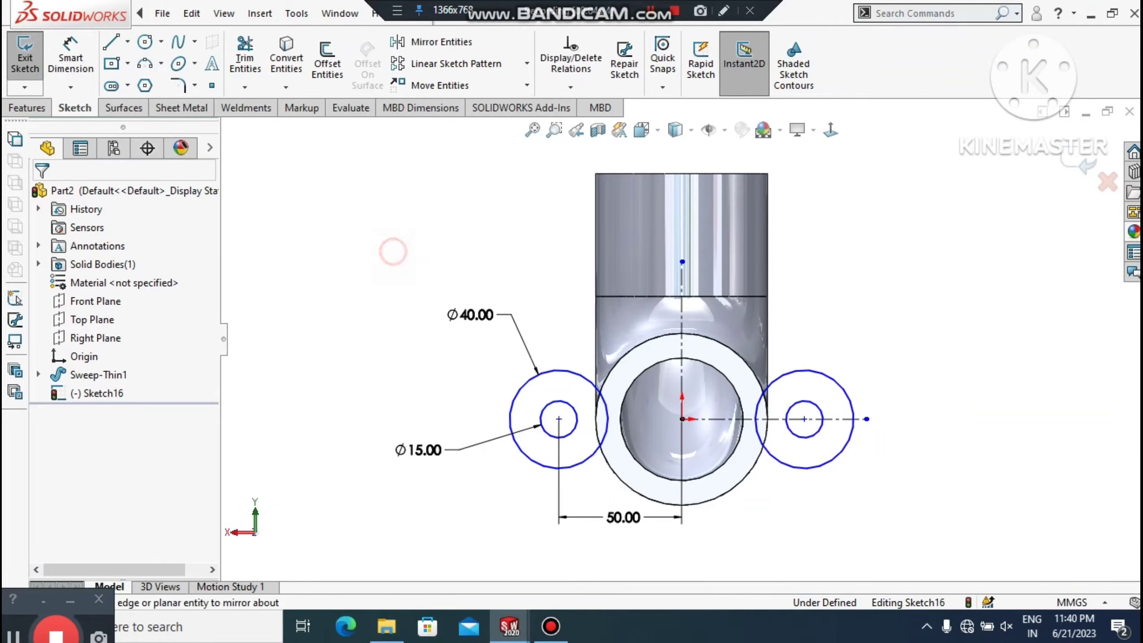
# Step: Draw a circle centred on the origin around the pipe end and dimension its diameter to 100 mm
pyautogui.click(145, 42)
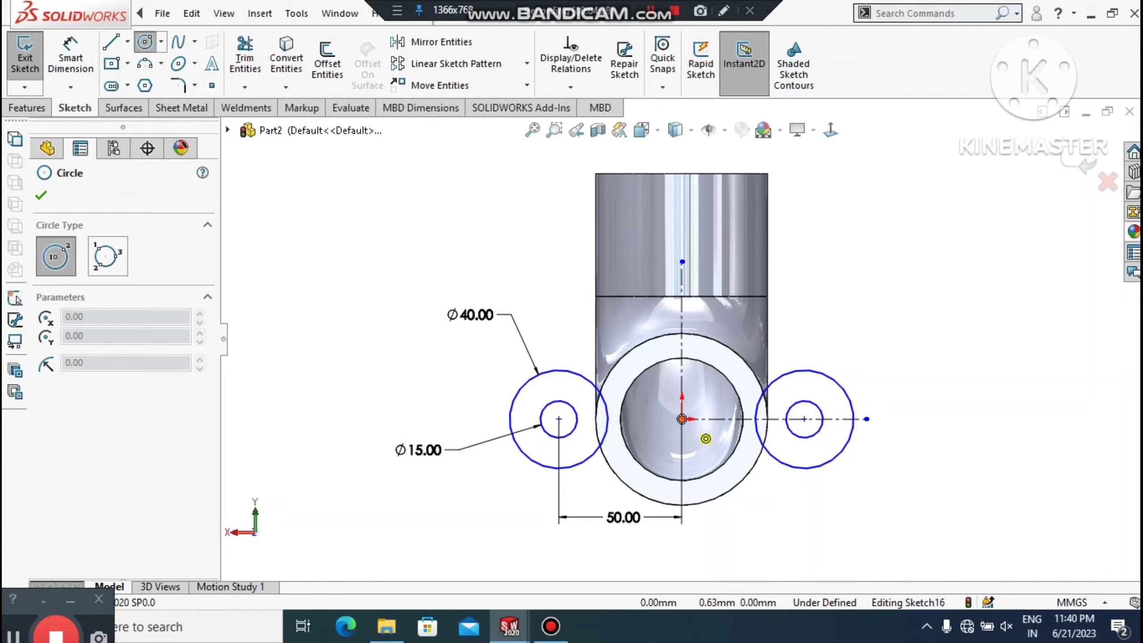
pyautogui.click(682, 419)
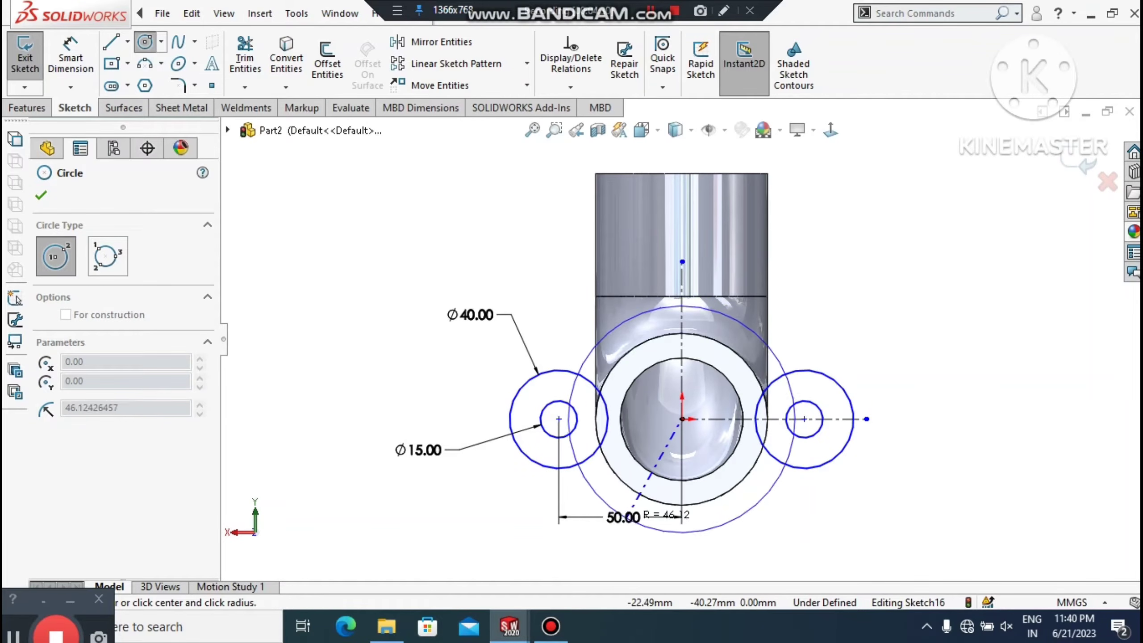
pyautogui.click(605, 484)
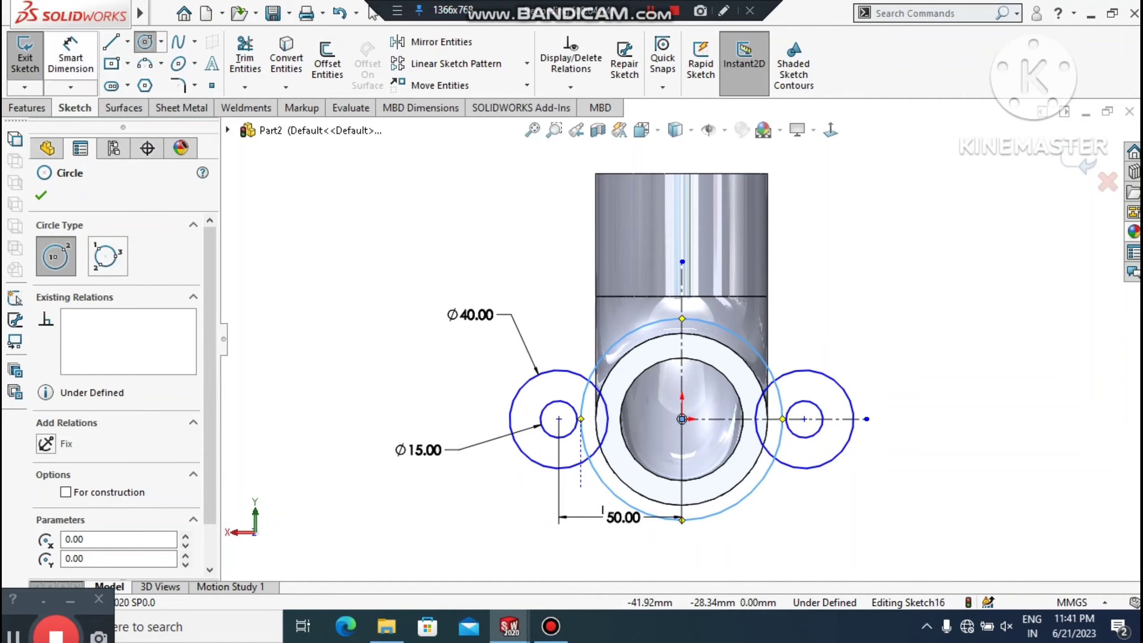
pyautogui.click(70, 55)
pyautogui.click(760, 356)
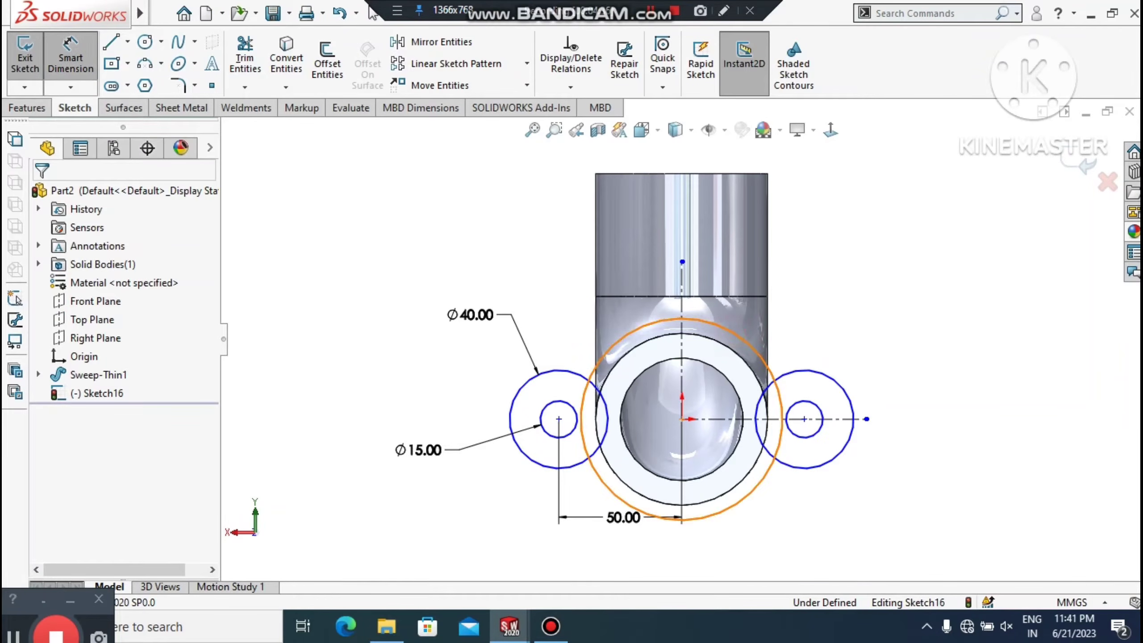
pyautogui.click(868, 232)
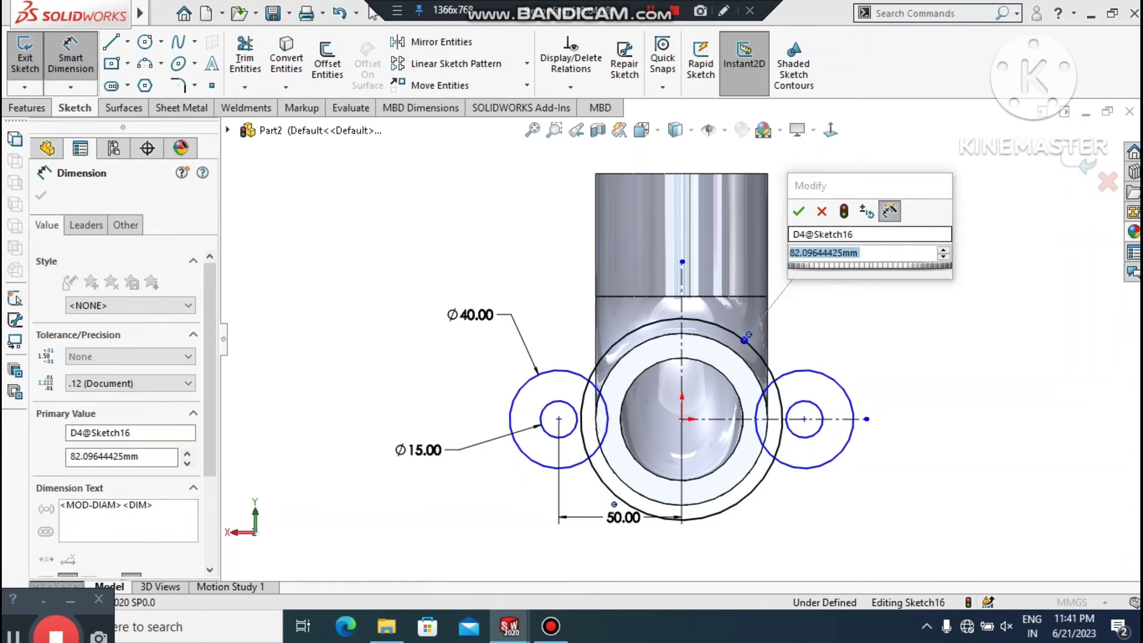
pyautogui.write('100')
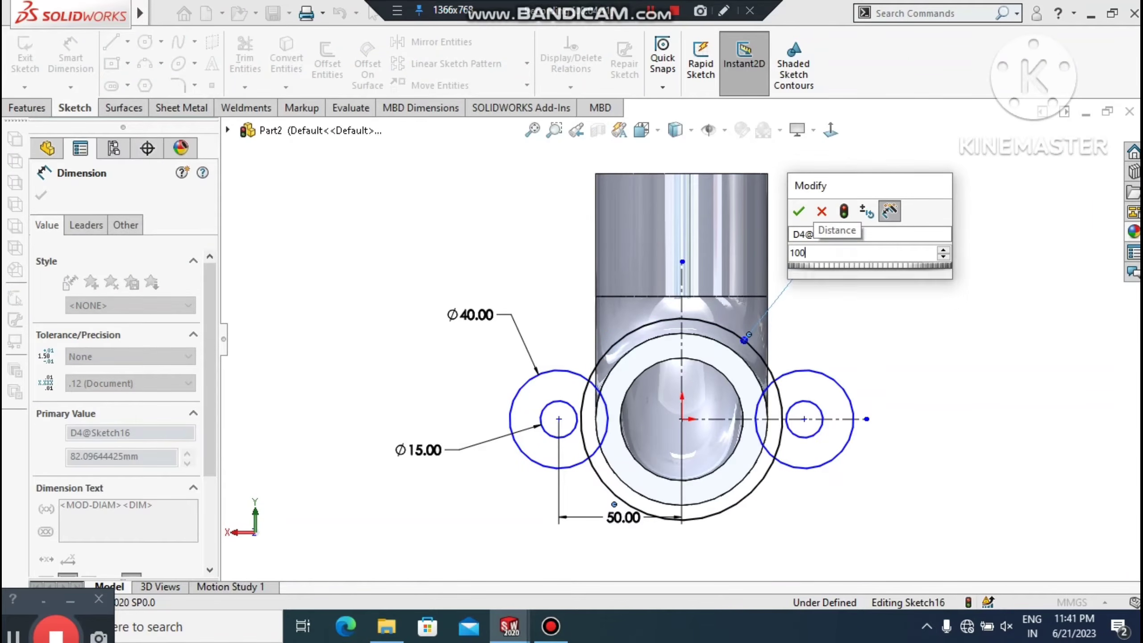
pyautogui.press('Return')
pyautogui.click(958, 291)
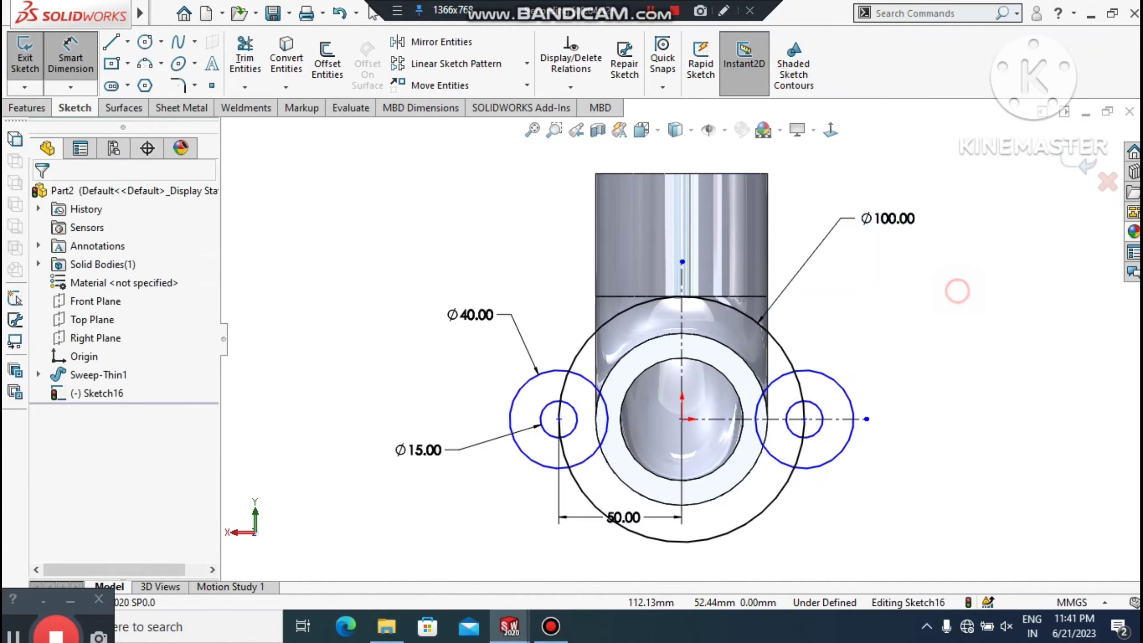
# Step: Draw two lines, each about 40 mm long, joining the upper sides of both 40 mm circles tangentially to the 100 mm circle
pyautogui.click(112, 41)
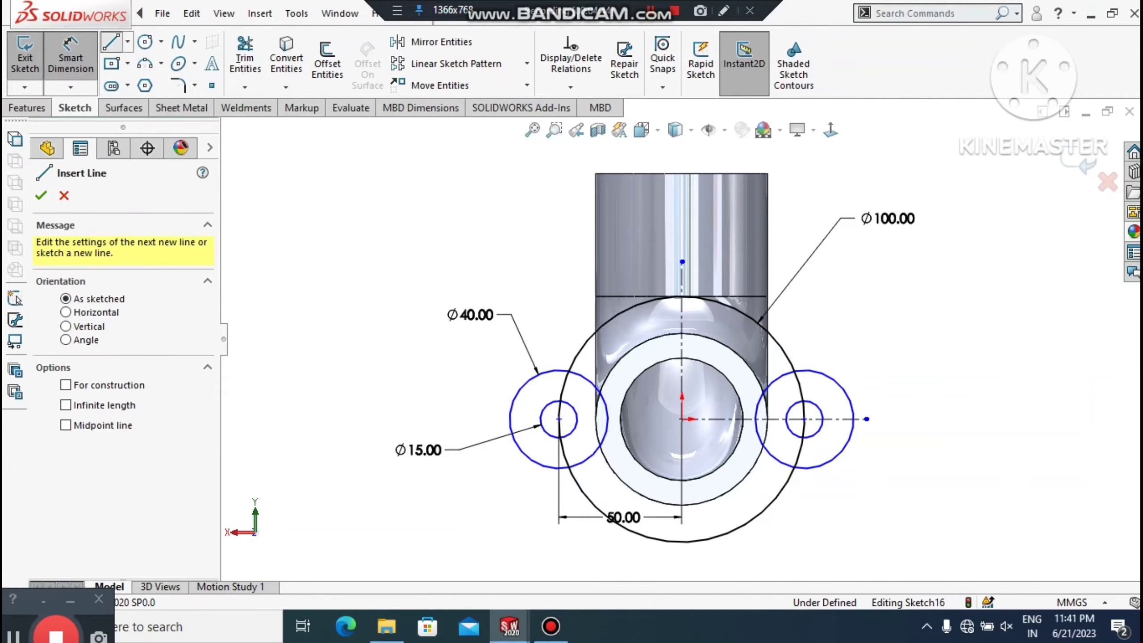
pyautogui.click(526, 380)
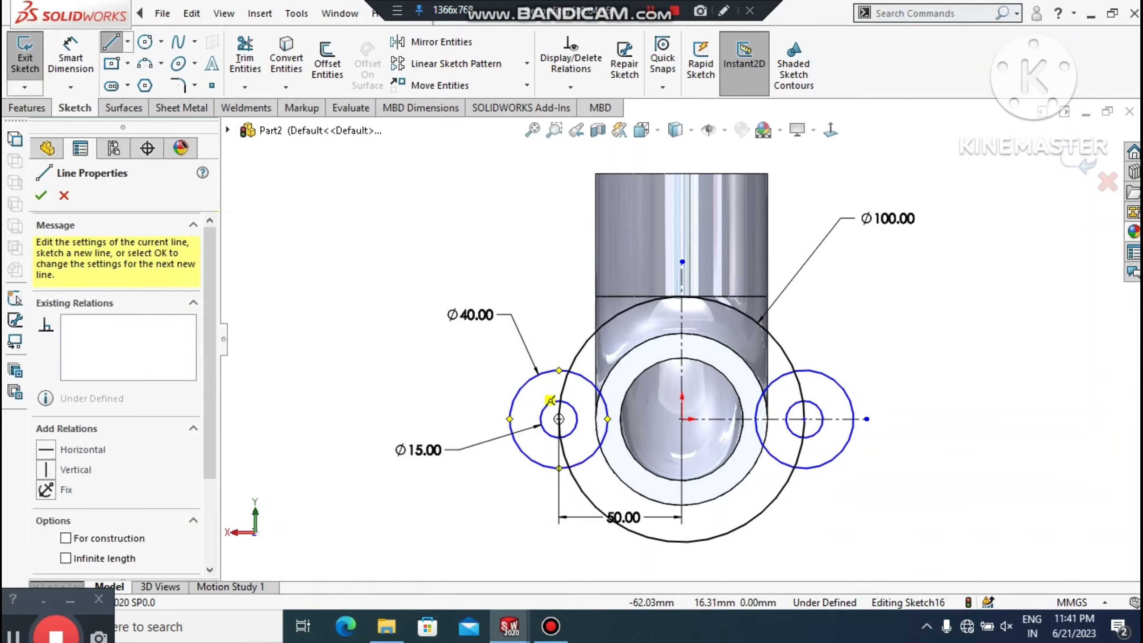
pyautogui.click(608, 321)
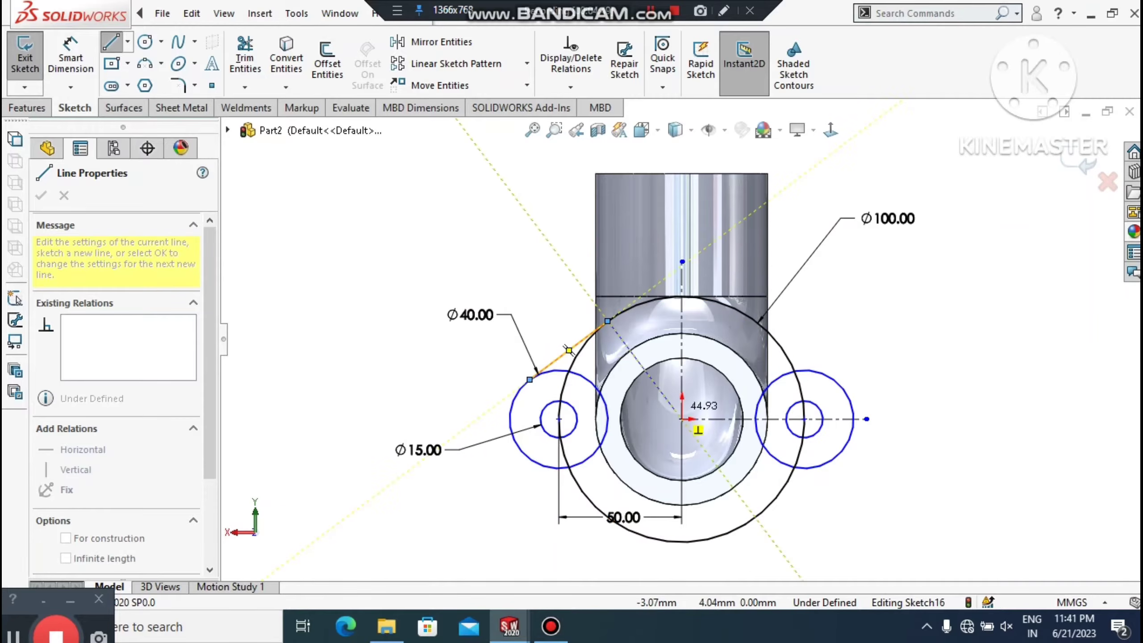
pyautogui.press('Escape')
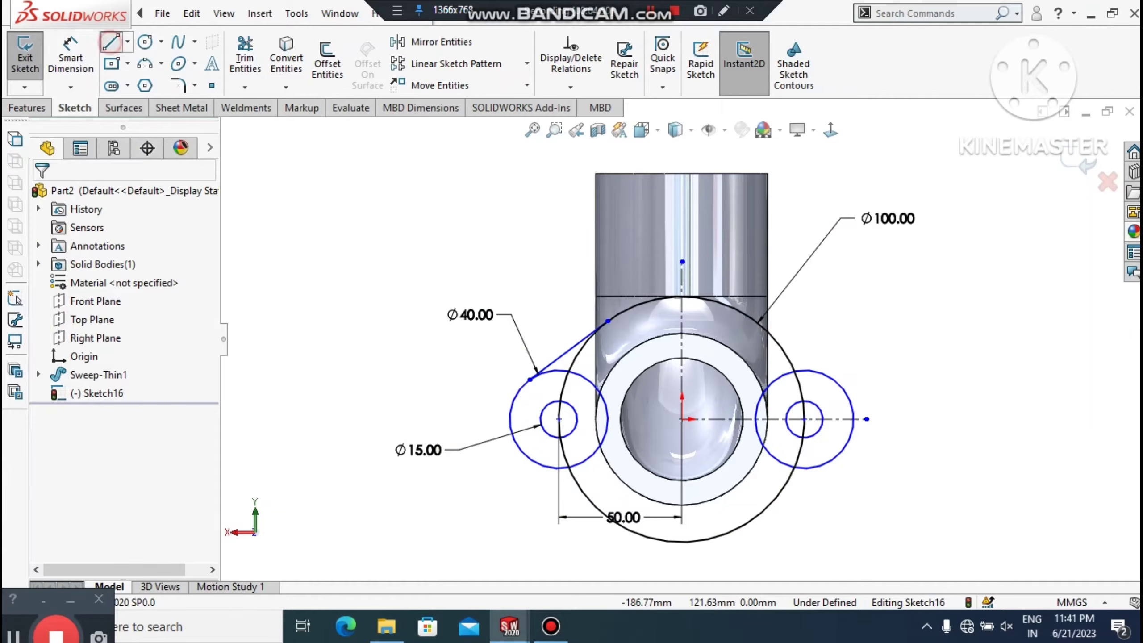
pyautogui.click(111, 41)
pyautogui.click(873, 417)
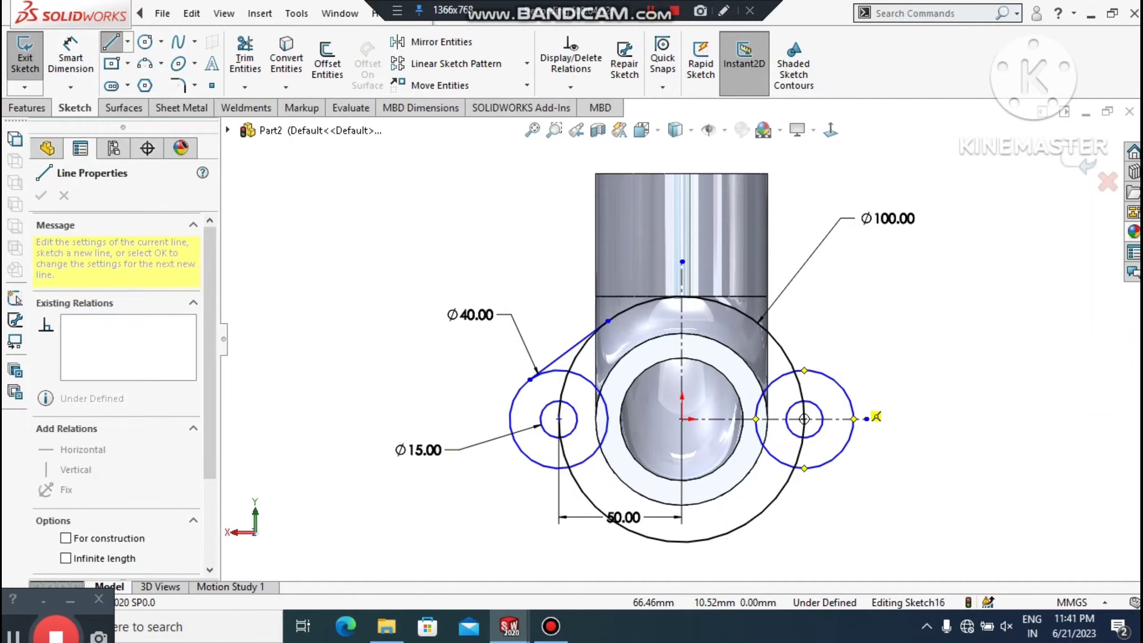
pyautogui.click(756, 321)
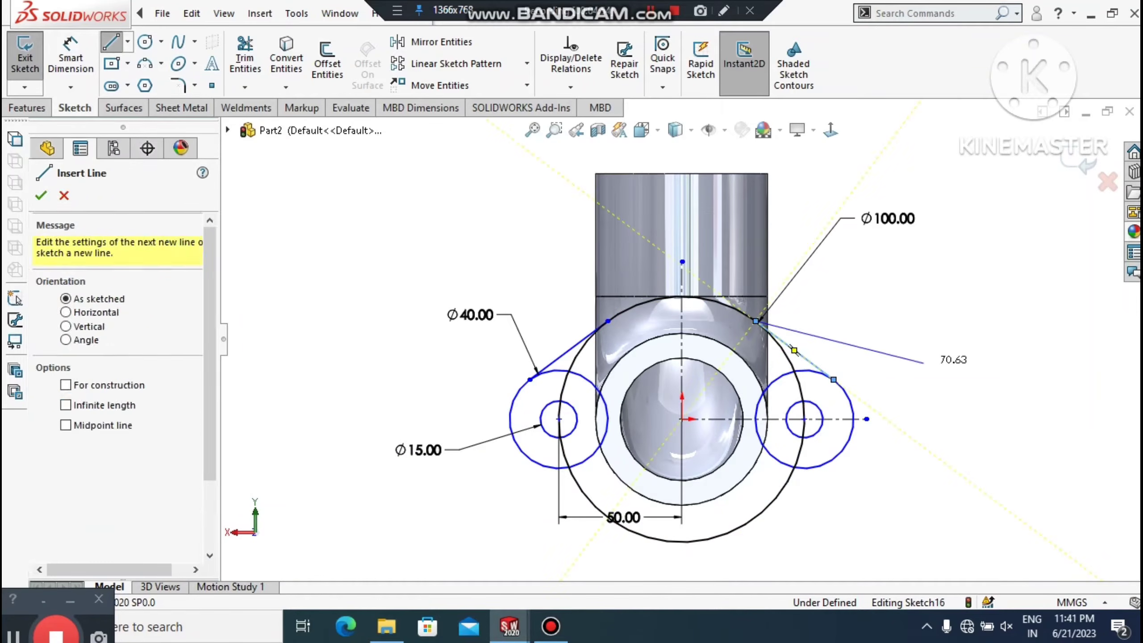
pyautogui.press('Escape')
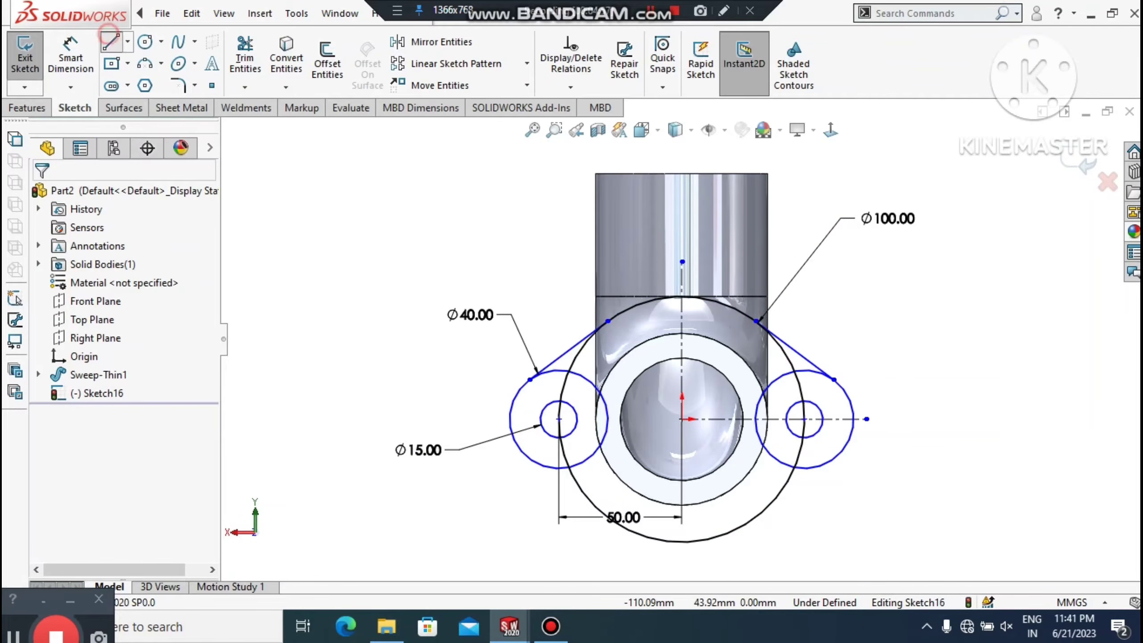
# Step: Draw lines from the lower sides of both 40 mm circles to the 100 mm circle, about 48 mm long at left and 30 mm at right
pyautogui.click(109, 41)
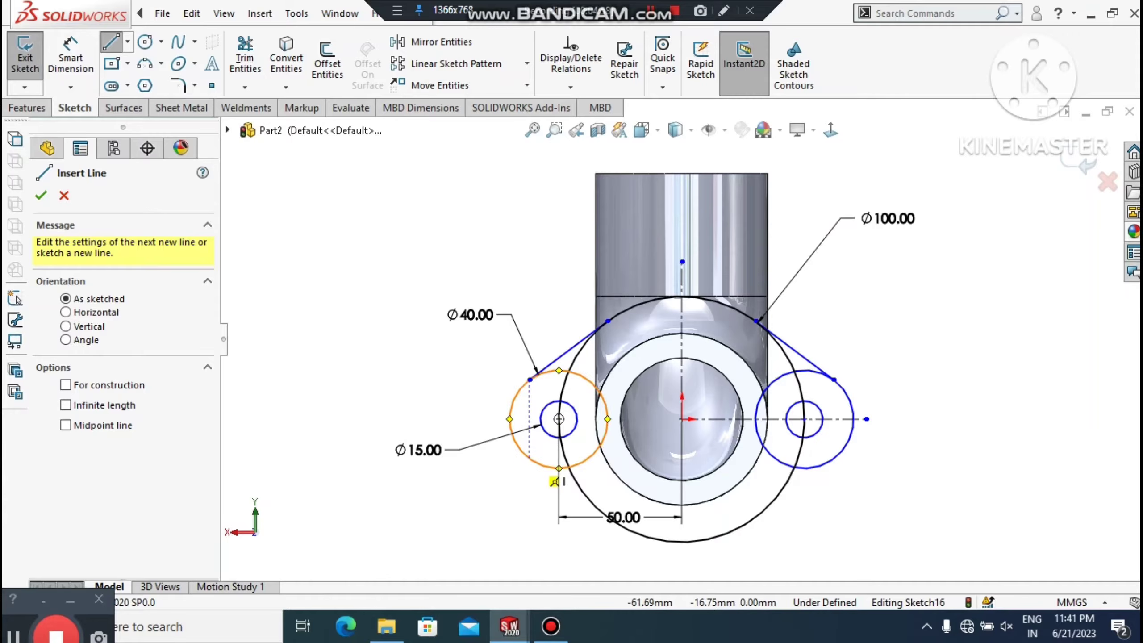
pyautogui.click(530, 459)
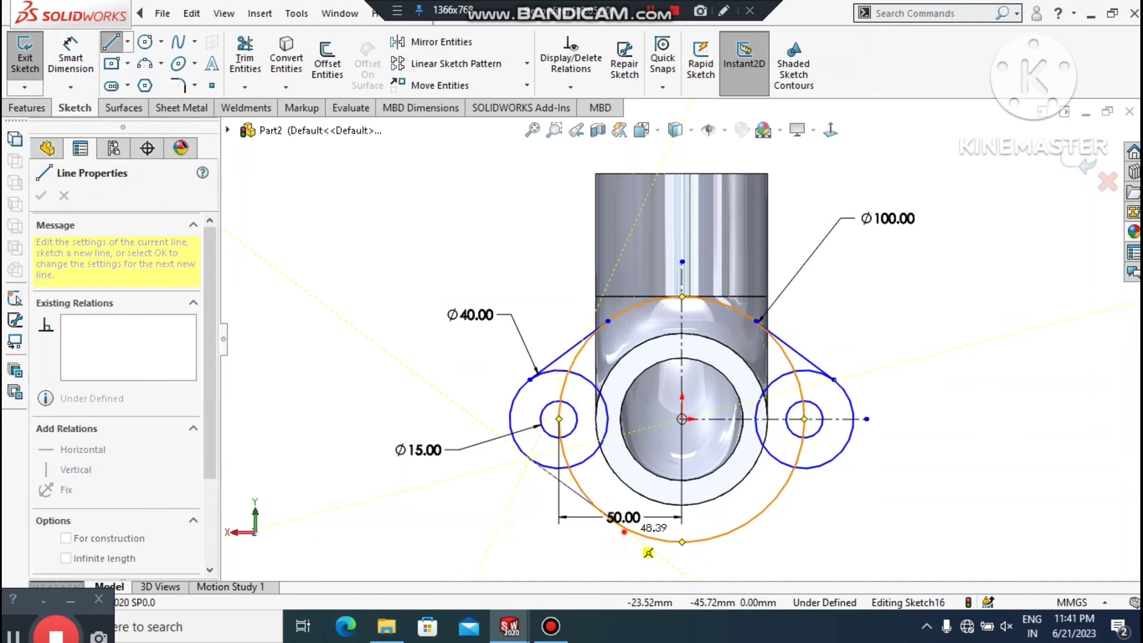
pyautogui.click(625, 529)
pyautogui.press('Escape')
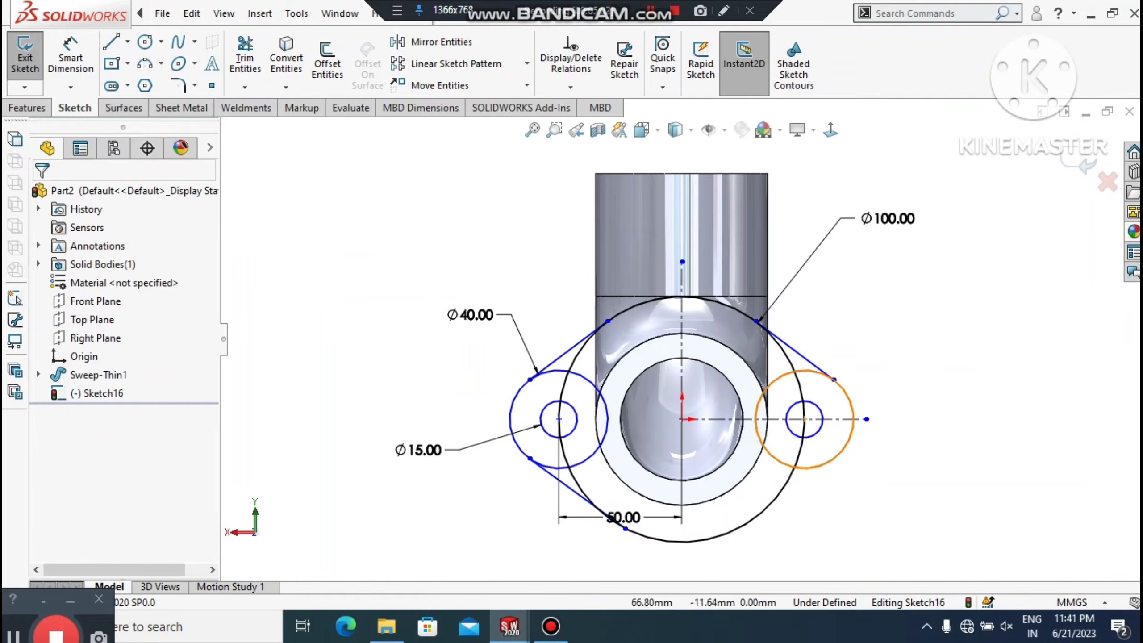
pyautogui.click(108, 42)
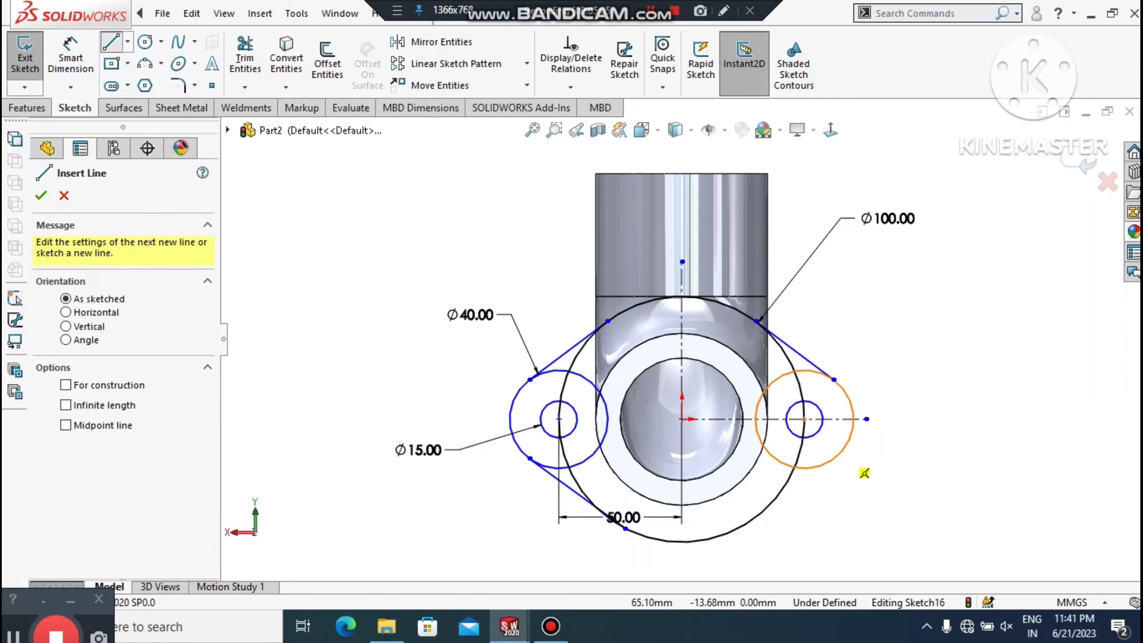
pyautogui.click(866, 475)
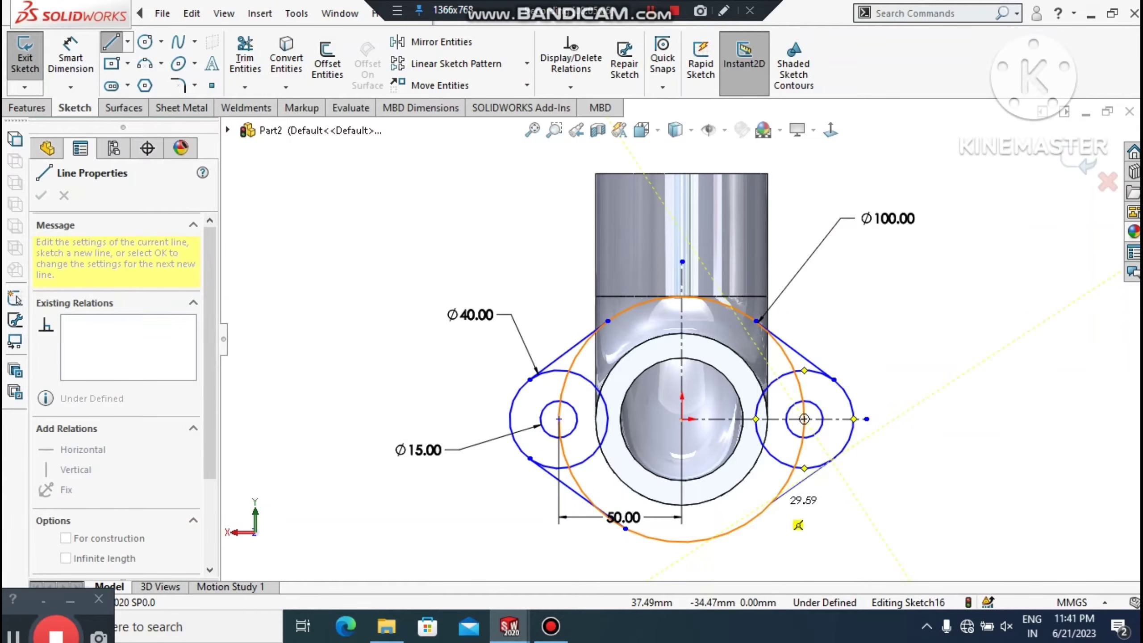
pyautogui.click(772, 502)
pyautogui.press('Escape')
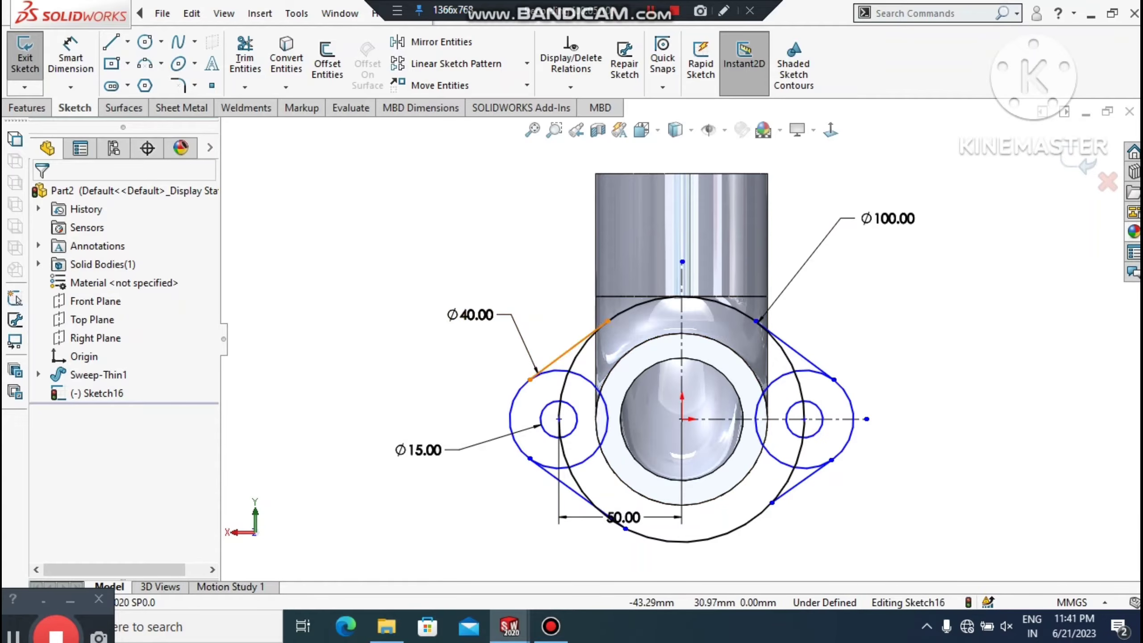
# Step: Examine the existing relations of the two upper connecting lines and the lower-right connecting line
pyautogui.click(569, 350)
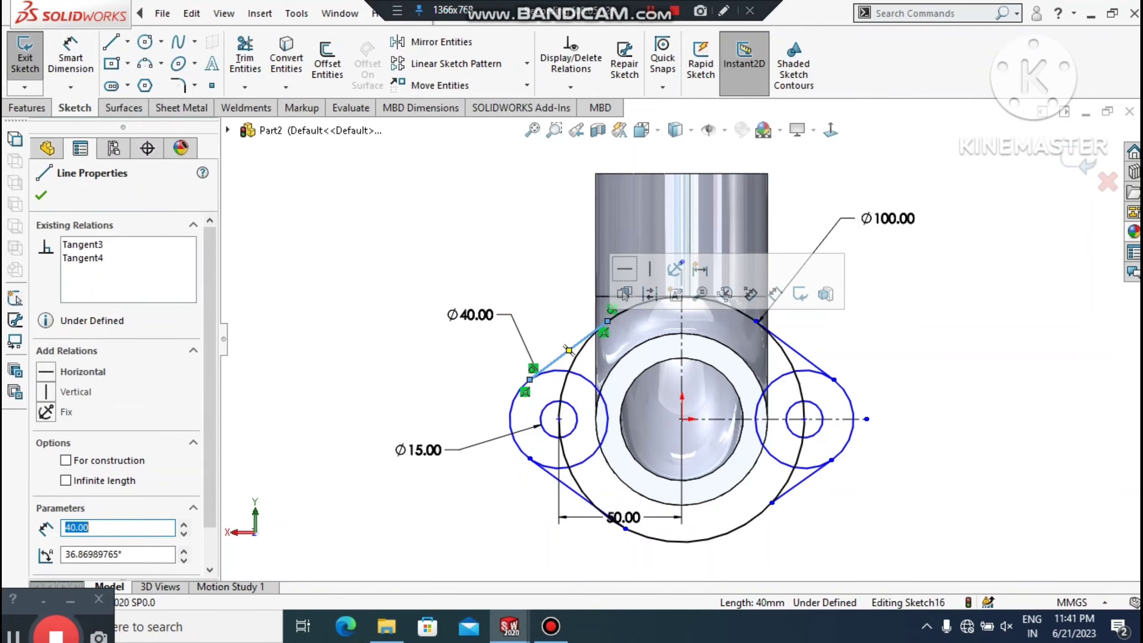
pyautogui.click(947, 379)
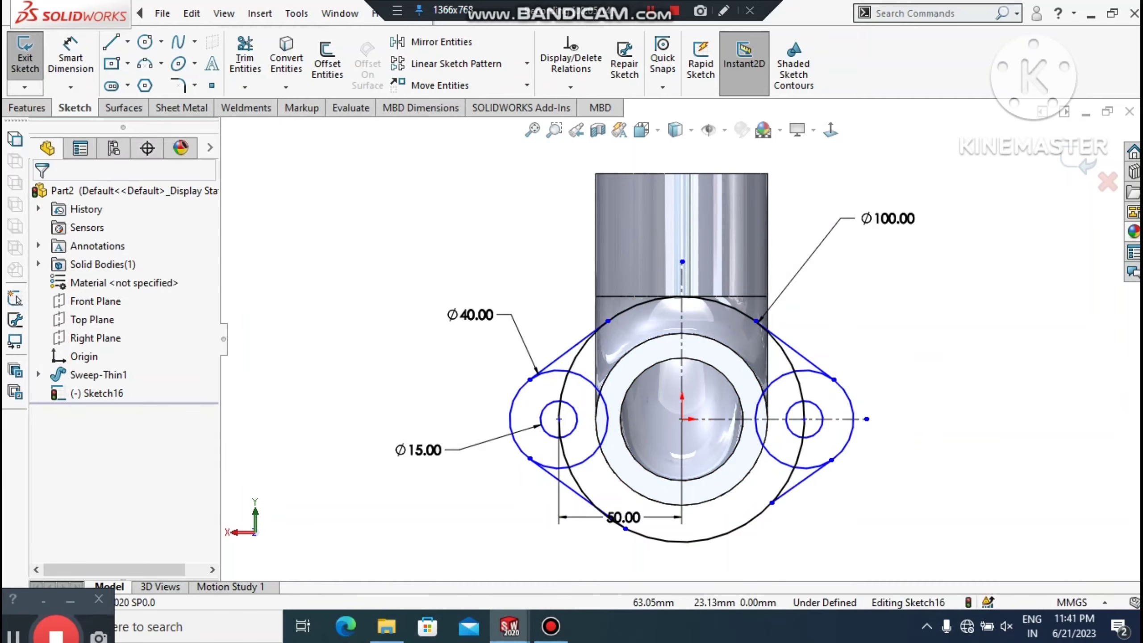
pyautogui.click(796, 352)
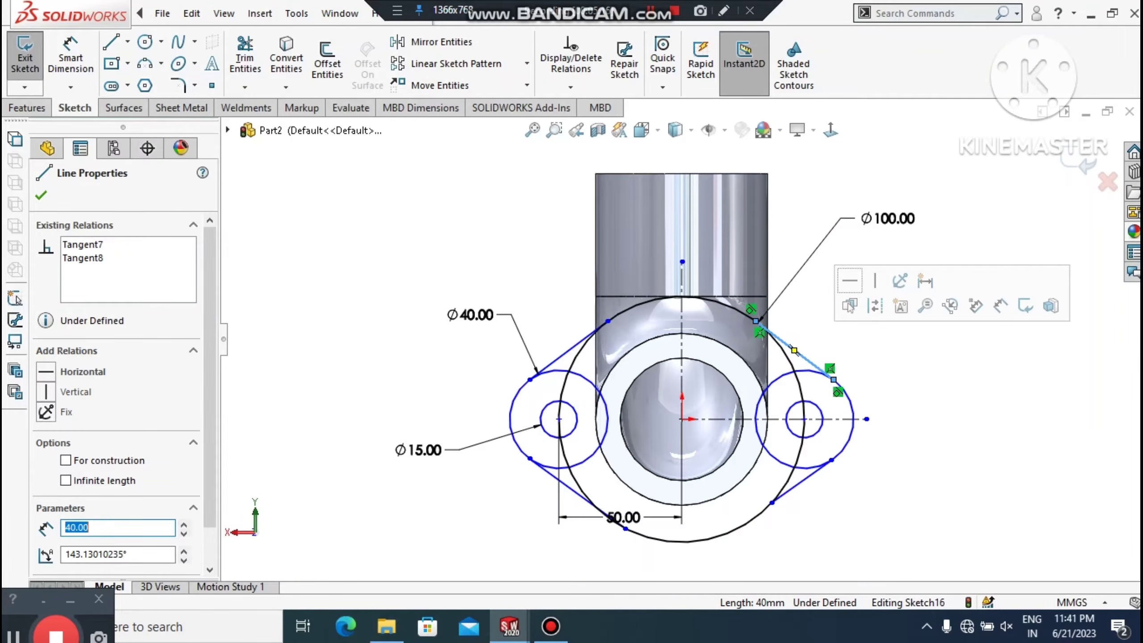
pyautogui.click(931, 378)
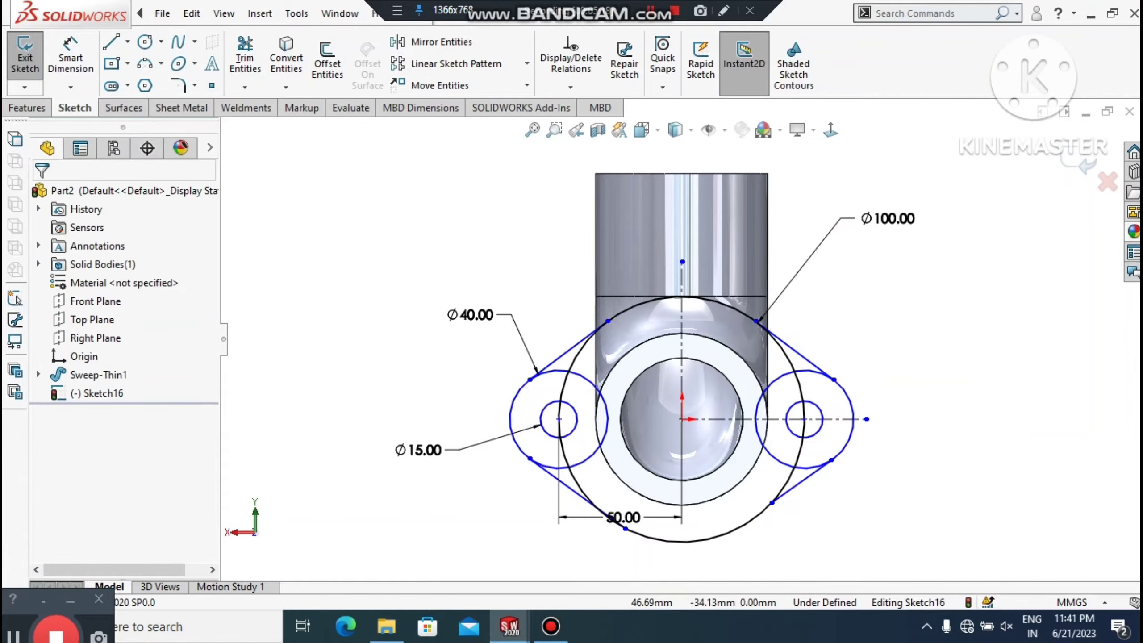
pyautogui.click(802, 482)
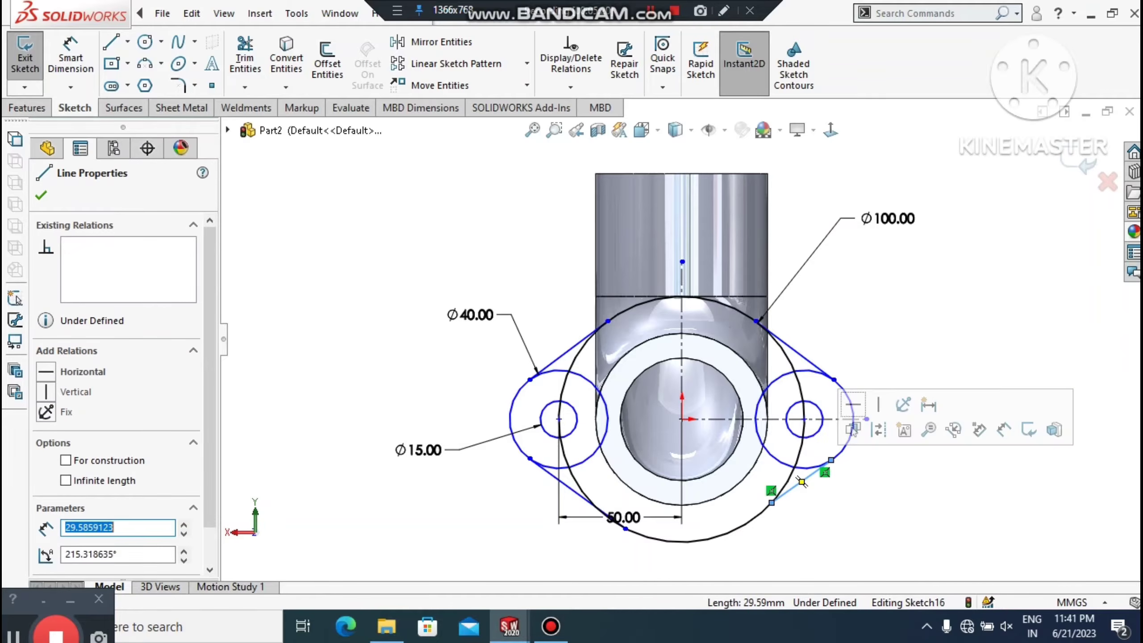
pyautogui.click(867, 498)
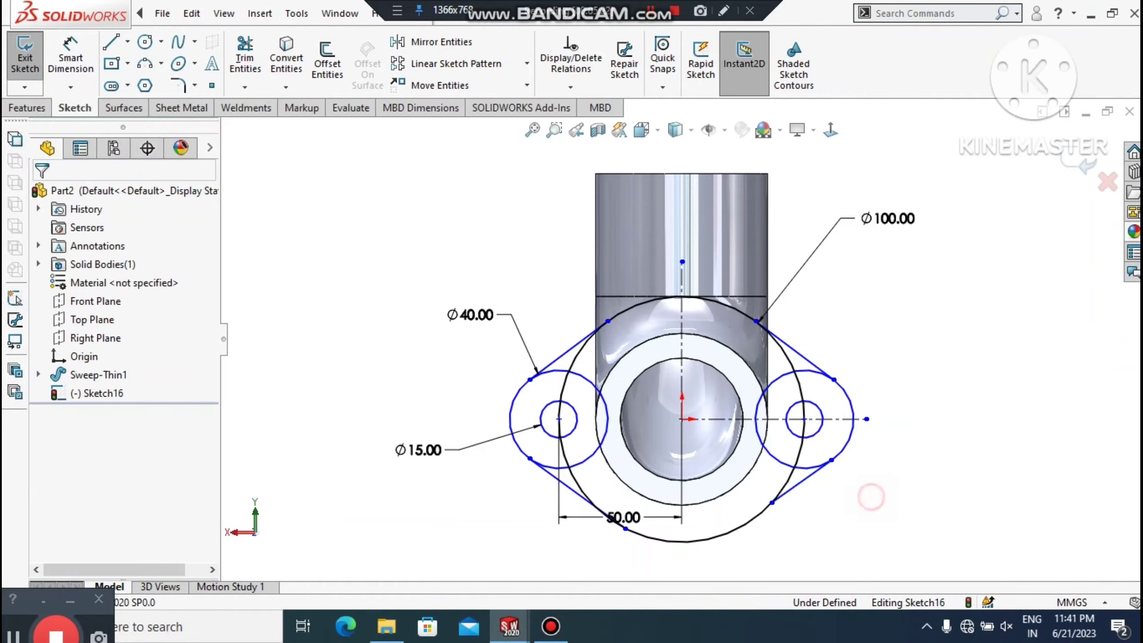
# Step: Add a tangent relation between the lower-right connecting line and the adjacent 40 mm circle
pyautogui.scroll(-5, 796, 527)
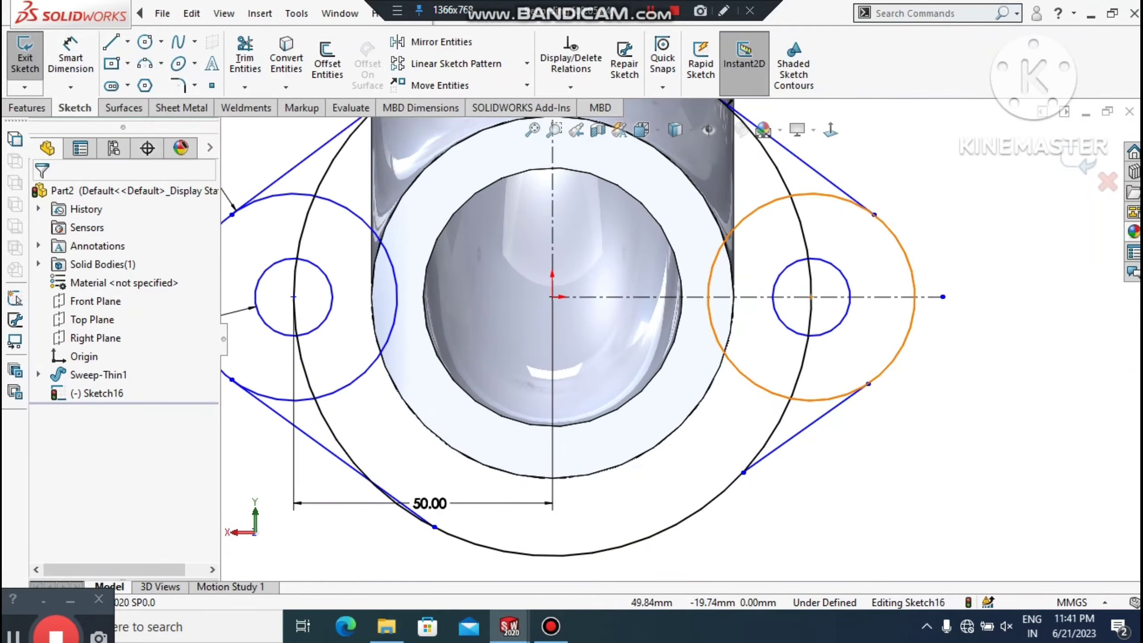
pyautogui.click(811, 399)
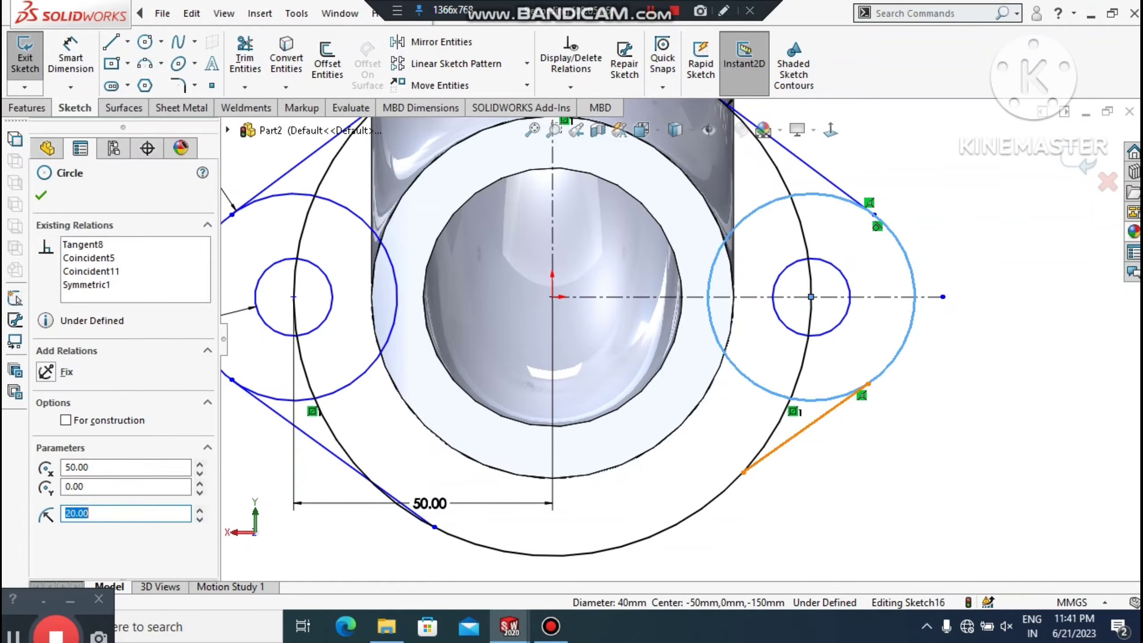
pyautogui.keyDown('ctrl'); pyautogui.click(814, 423); pyautogui.keyUp('ctrl')
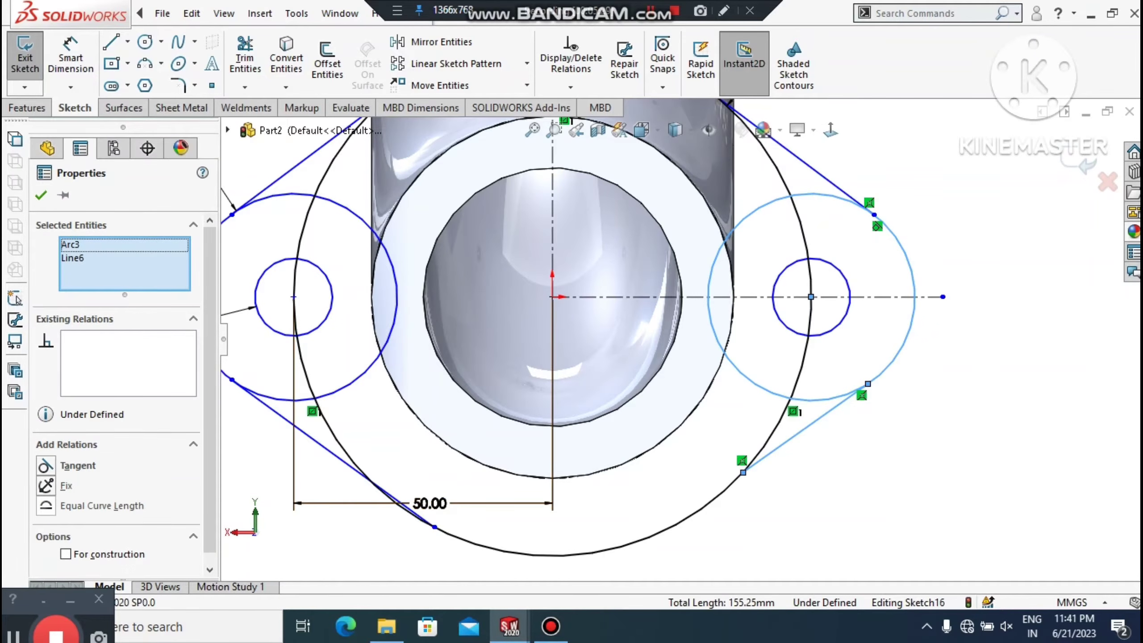
pyautogui.click(46, 466)
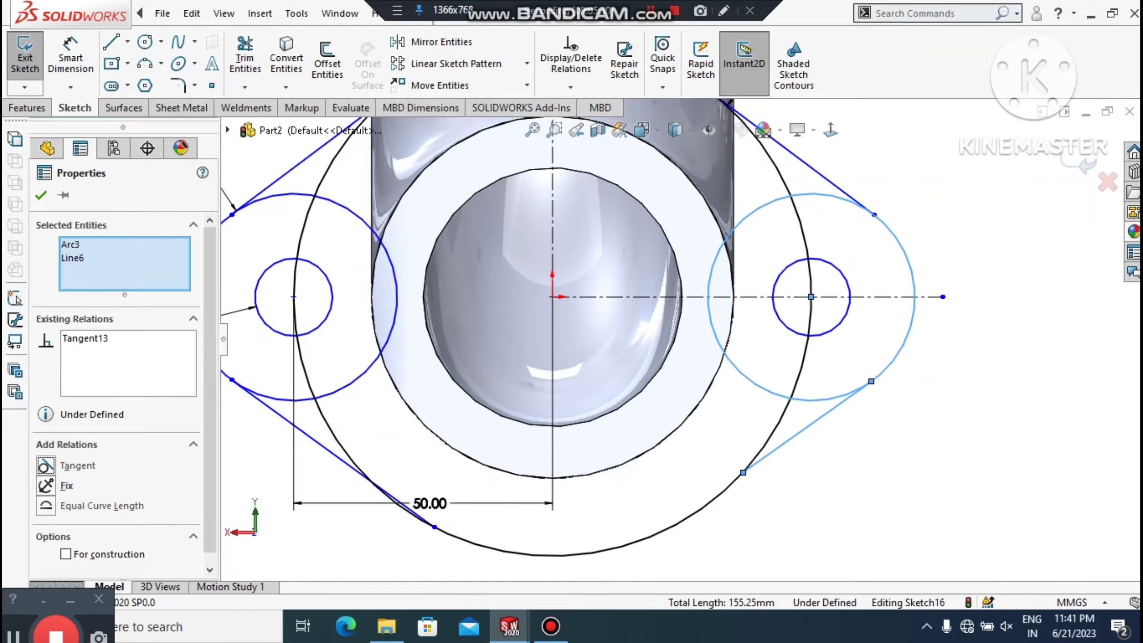
pyautogui.press('Escape')
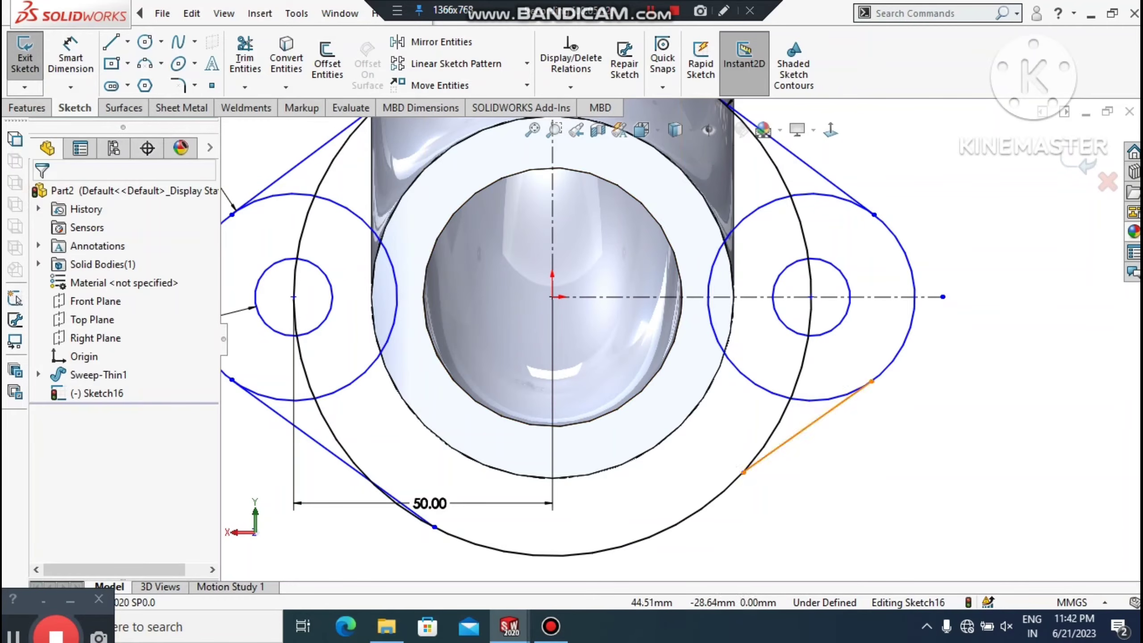
# Step: Add a tangent relation between the lower-right connecting line and the 100 mm circle
pyautogui.click(785, 444)
pyautogui.press('Escape')
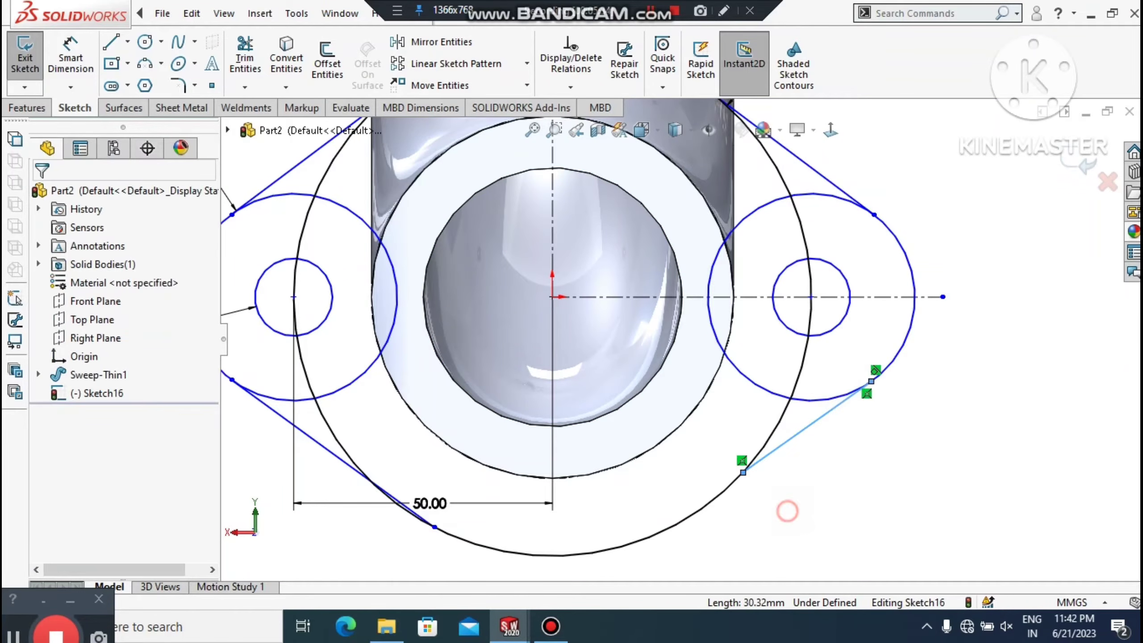
pyautogui.click(770, 455)
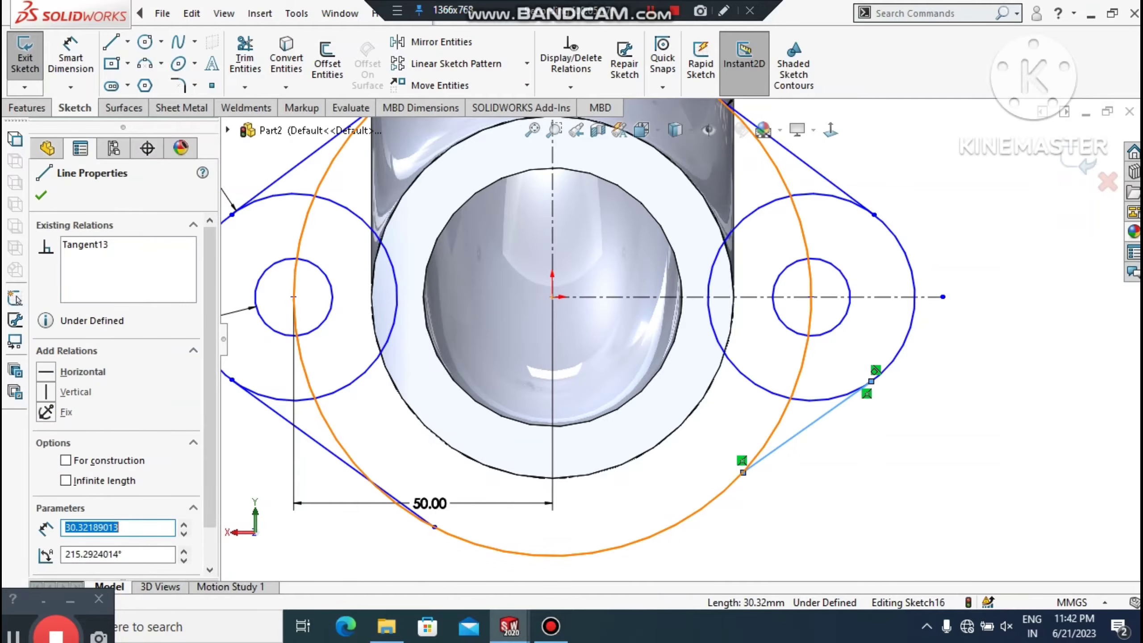
pyautogui.keyDown('ctrl'); pyautogui.click(774, 432); pyautogui.keyUp('ctrl')
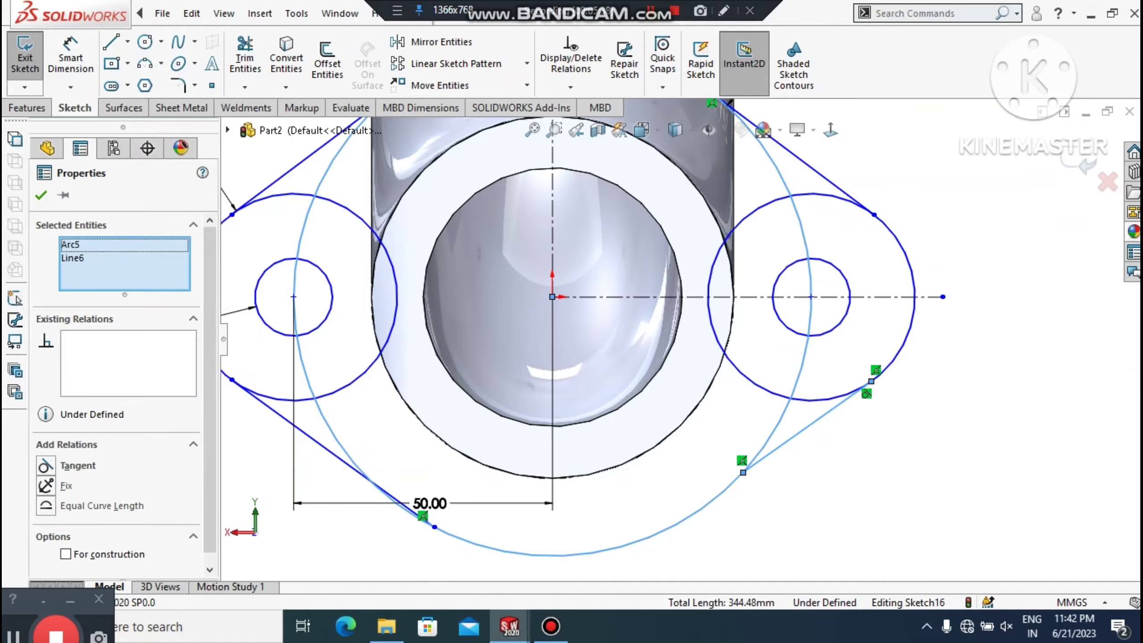
pyautogui.click(45, 465)
pyautogui.press('Escape')
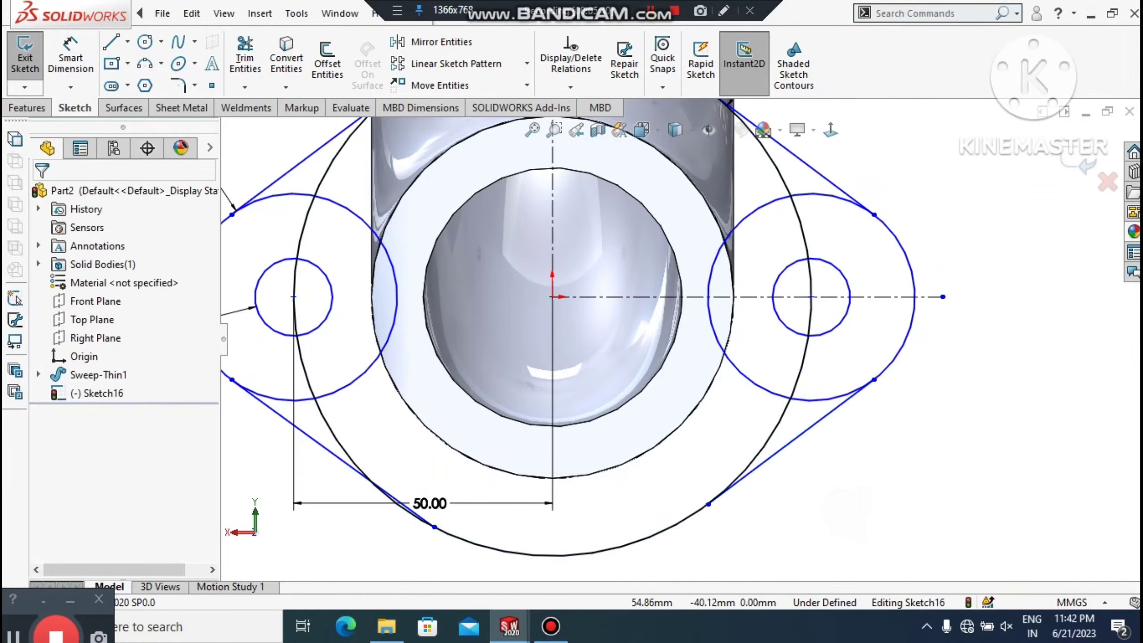
# Step: Add a tangent relation between the lower-left connecting line and the adjacent 40 mm circle
pyautogui.scroll(2, 809, 423)
pyautogui.scroll(-1, 447, 458)
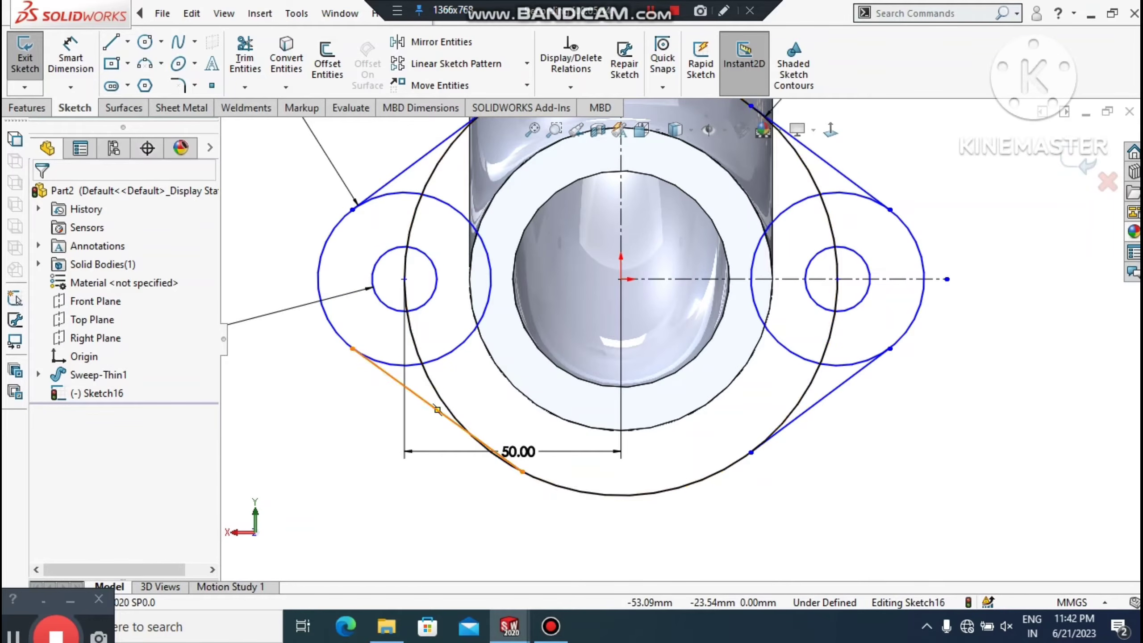
pyautogui.click(437, 410)
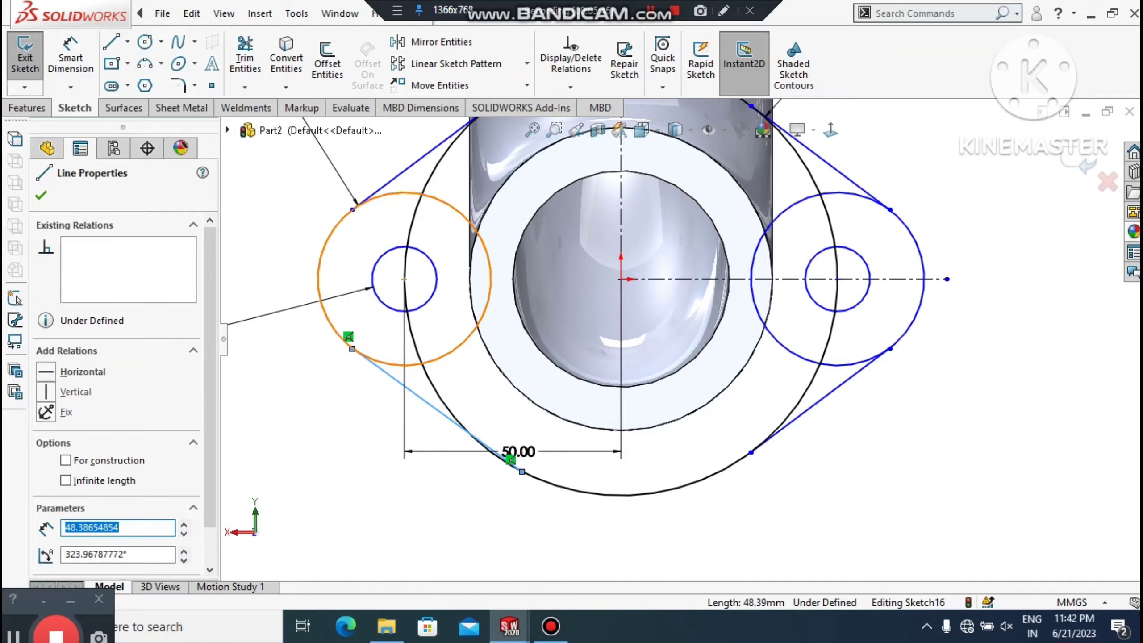
pyautogui.keyDown('ctrl'); pyautogui.click(389, 366); pyautogui.keyUp('ctrl')
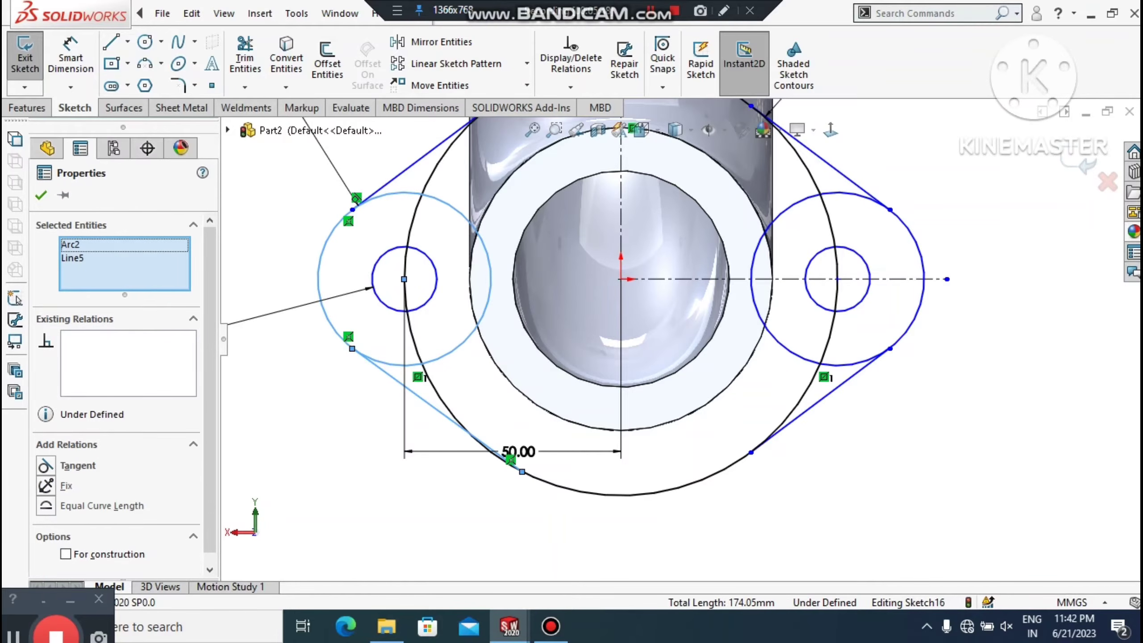
pyautogui.click(46, 466)
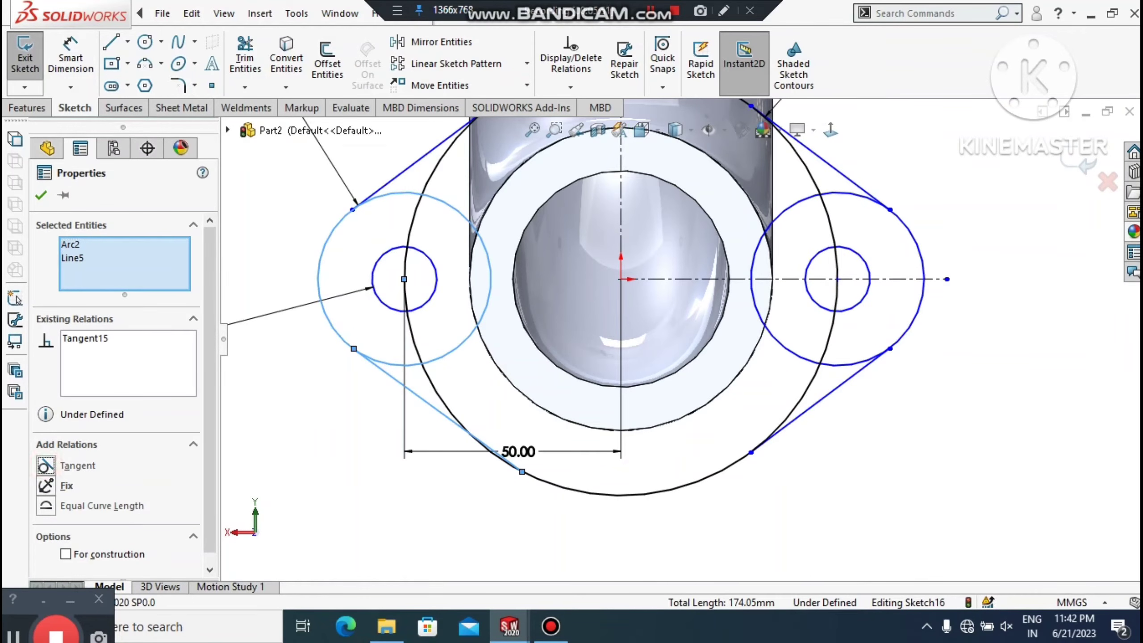
# Step: Leave the flange sketch and reopen it for editing
pyautogui.doubleClick(356, 462)
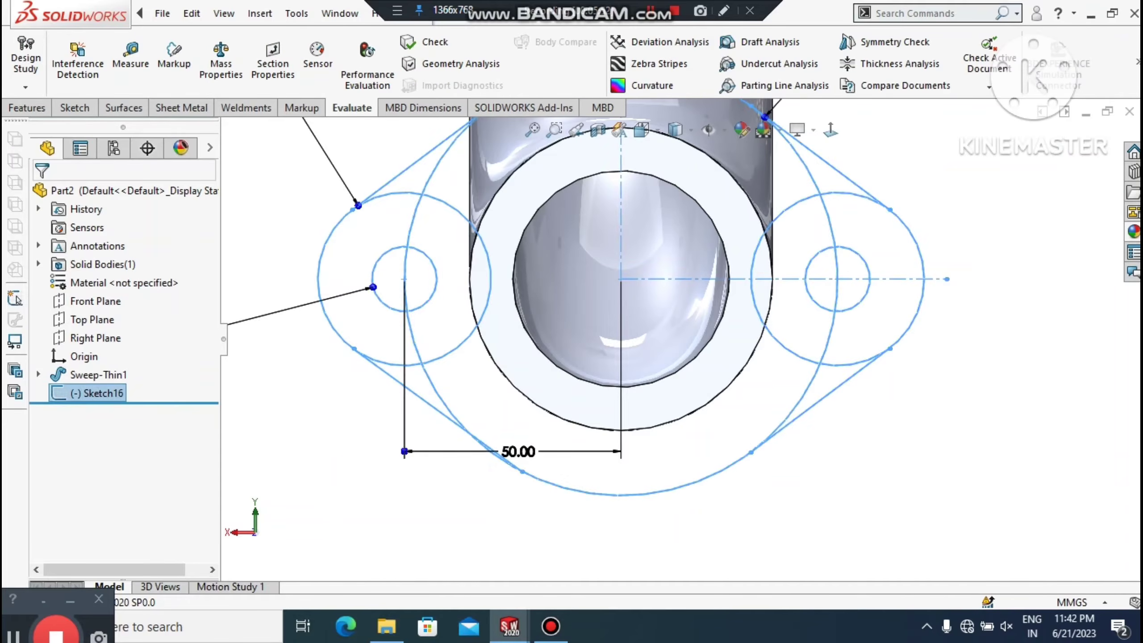
pyautogui.rightClick(79, 394)
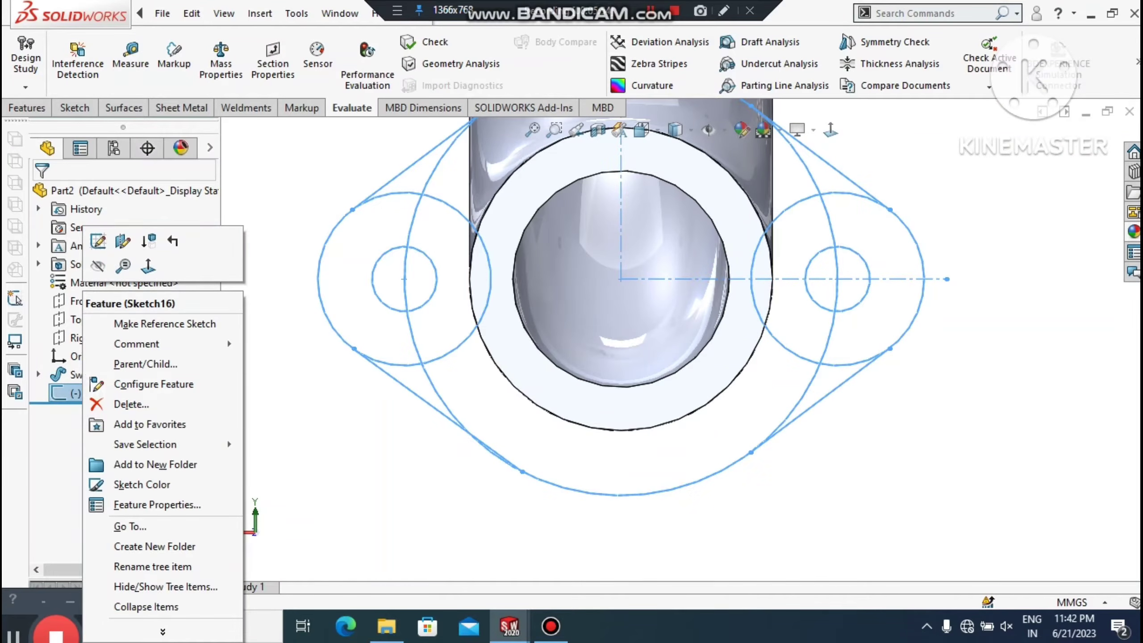
pyautogui.click(98, 241)
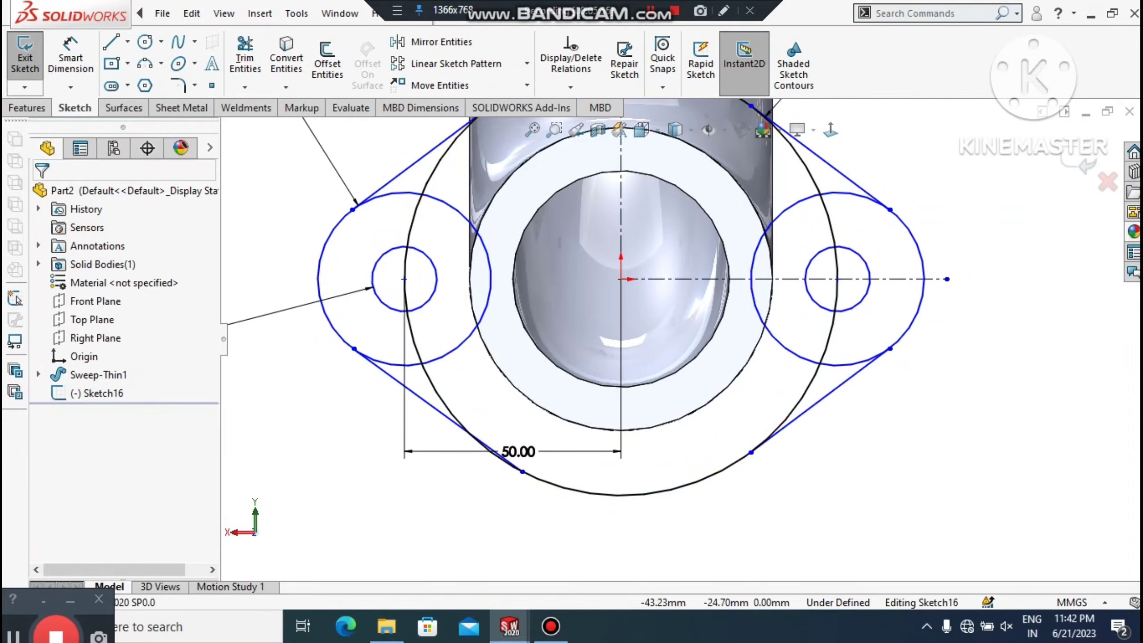
# Step: Add a tangent relation between the lower-left connecting line and the 100 mm circle
pyautogui.click(430, 387)
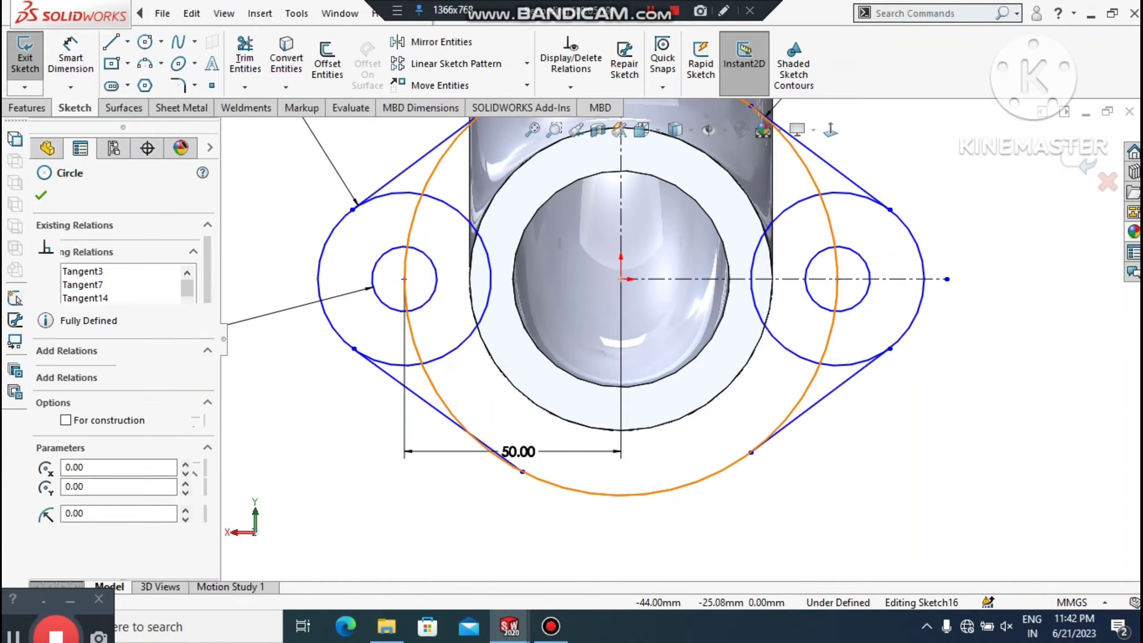
pyautogui.keyDown('ctrl'); pyautogui.click(421, 398); pyautogui.keyUp('ctrl')
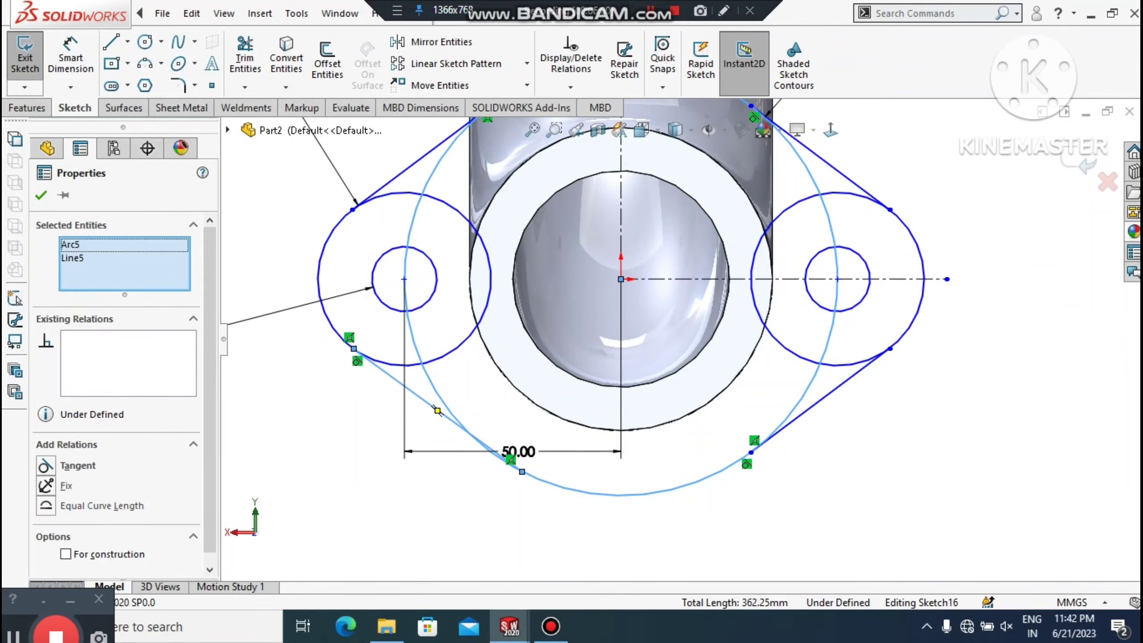
pyautogui.click(46, 465)
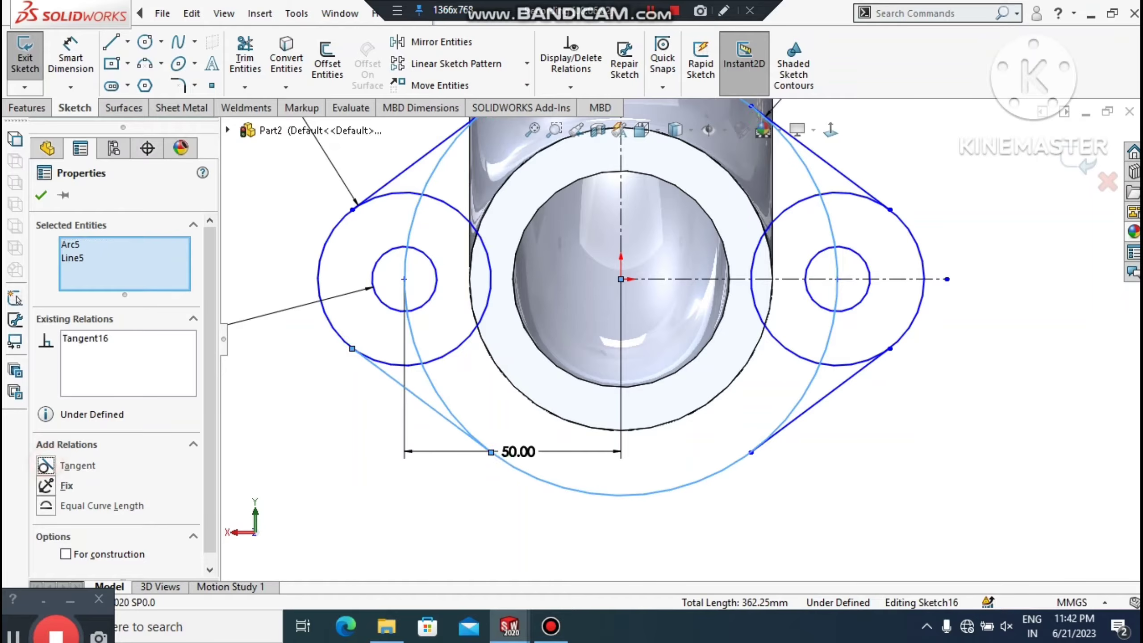
pyautogui.click(420, 524)
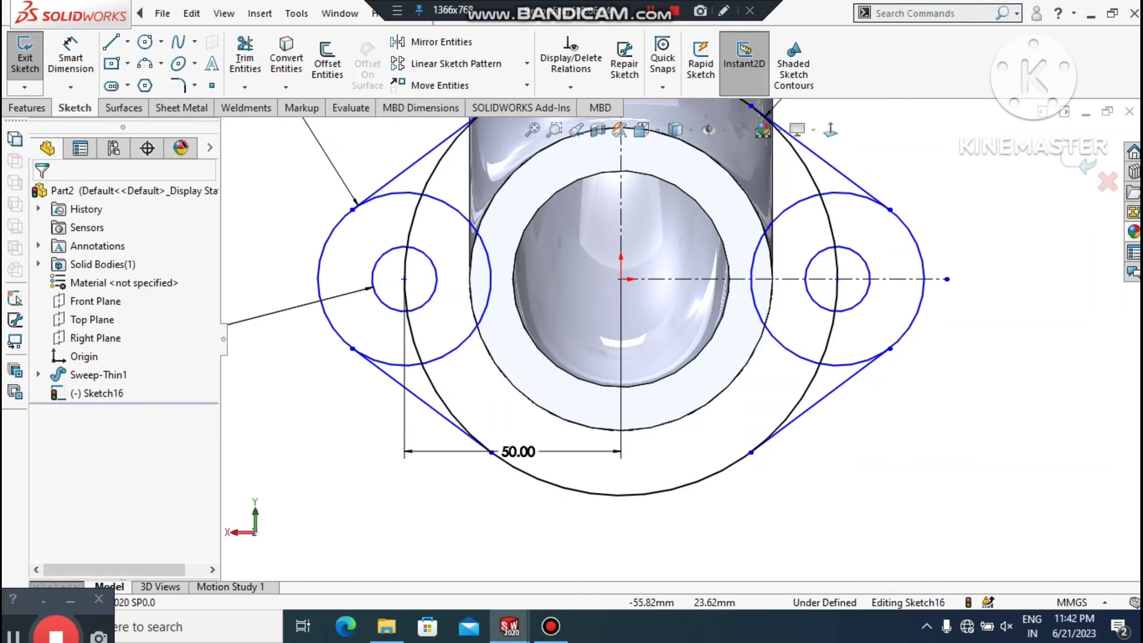
# Step: Trim the inner part of the left 40 mm circle and the 100 mm circle's arcs lying inside the left lobe outside its hole
pyautogui.scroll(3, 575, 234)
pyautogui.click(162, 13)
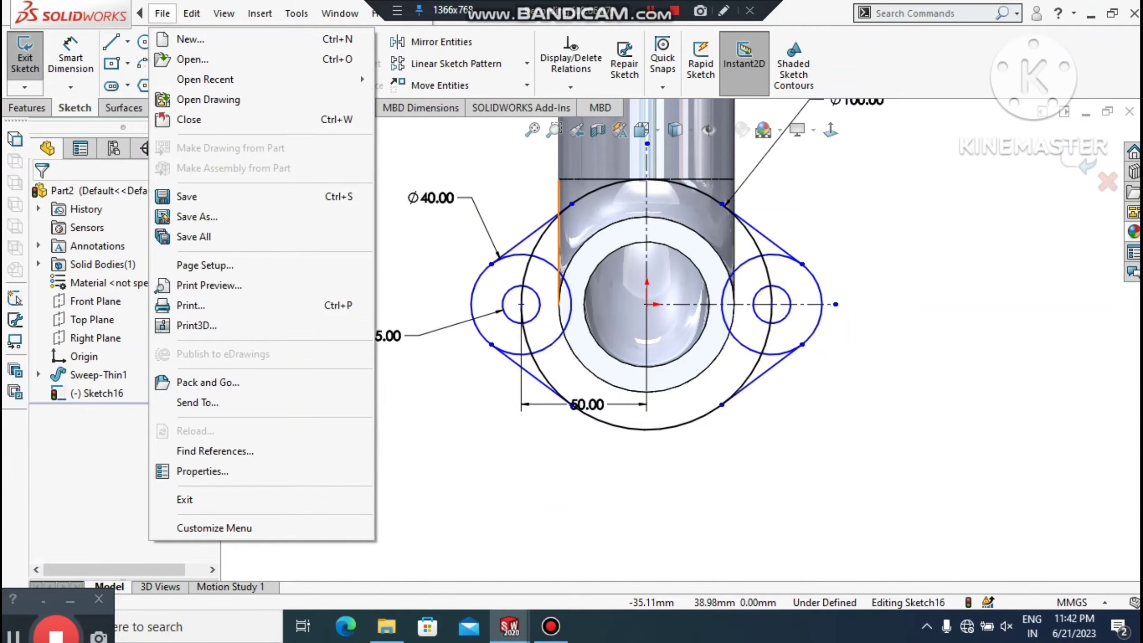
pyautogui.click(417, 156)
pyautogui.click(237, 54)
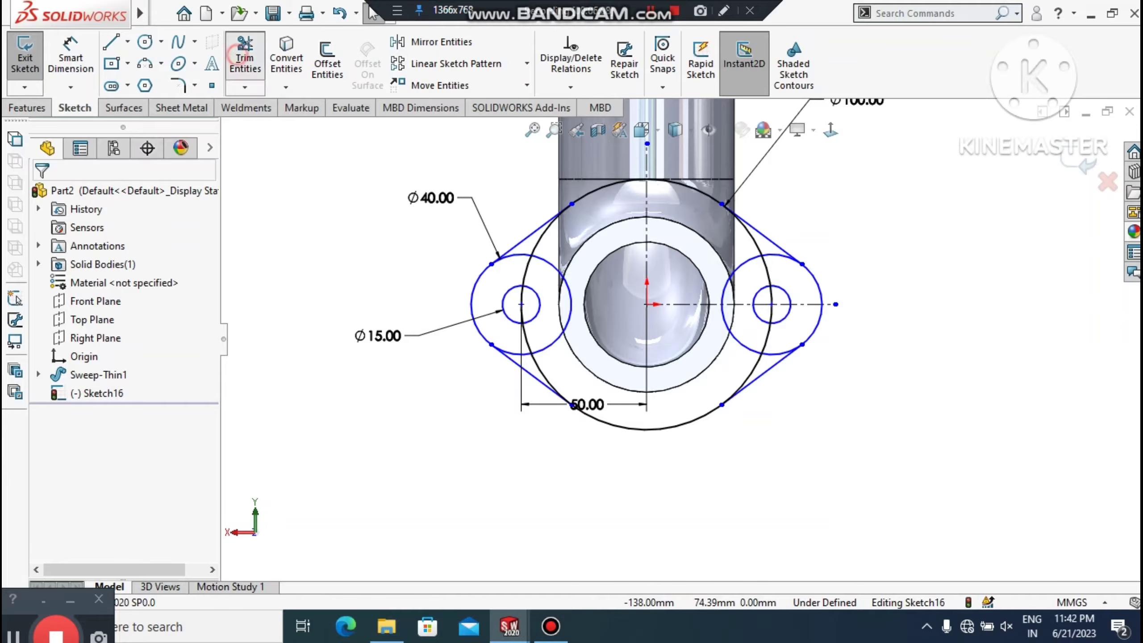
pyautogui.scroll(-2, 551, 245)
pyautogui.moveTo(585, 277)
pyautogui.mouseDown()
pyautogui.moveTo(550, 286)
pyautogui.moveTo(515, 276)
pyautogui.mouseUp()
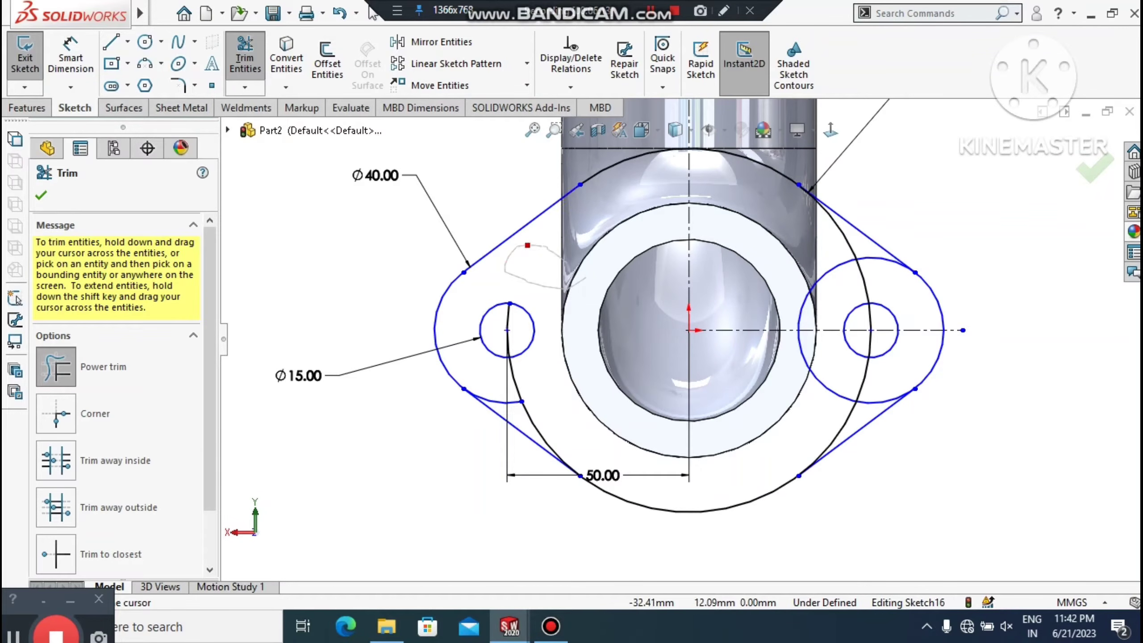
pyautogui.moveTo(527, 245); pyautogui.dragTo(517, 391)
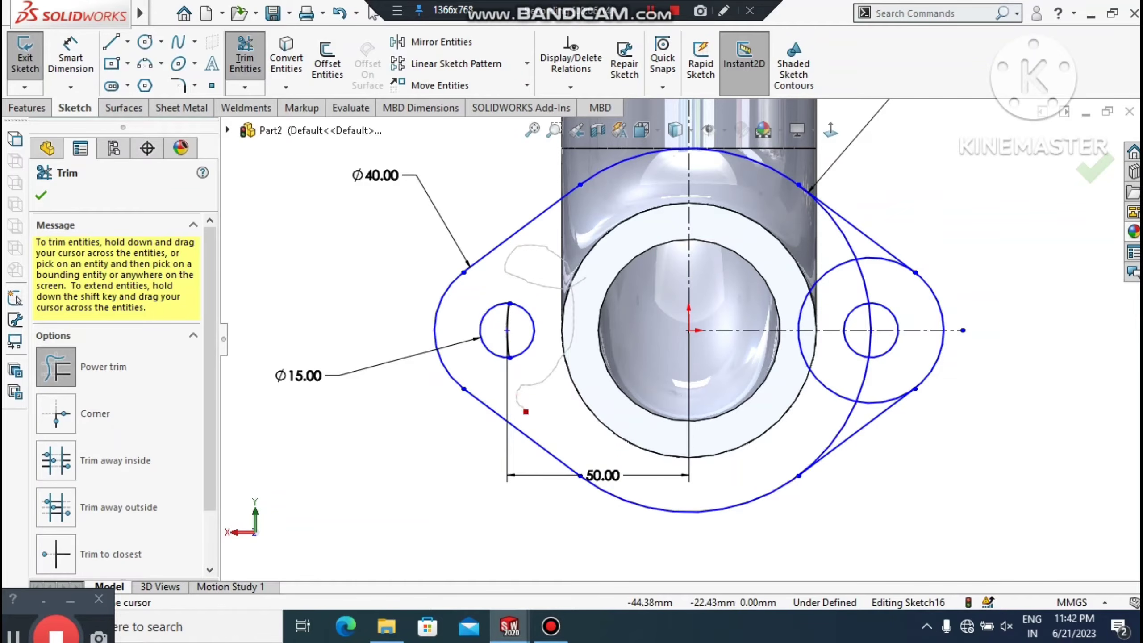
# Step: Trim the leftover piece of the 100 mm circle inside the left 15 mm hole
pyautogui.scroll(-3, 506, 330)
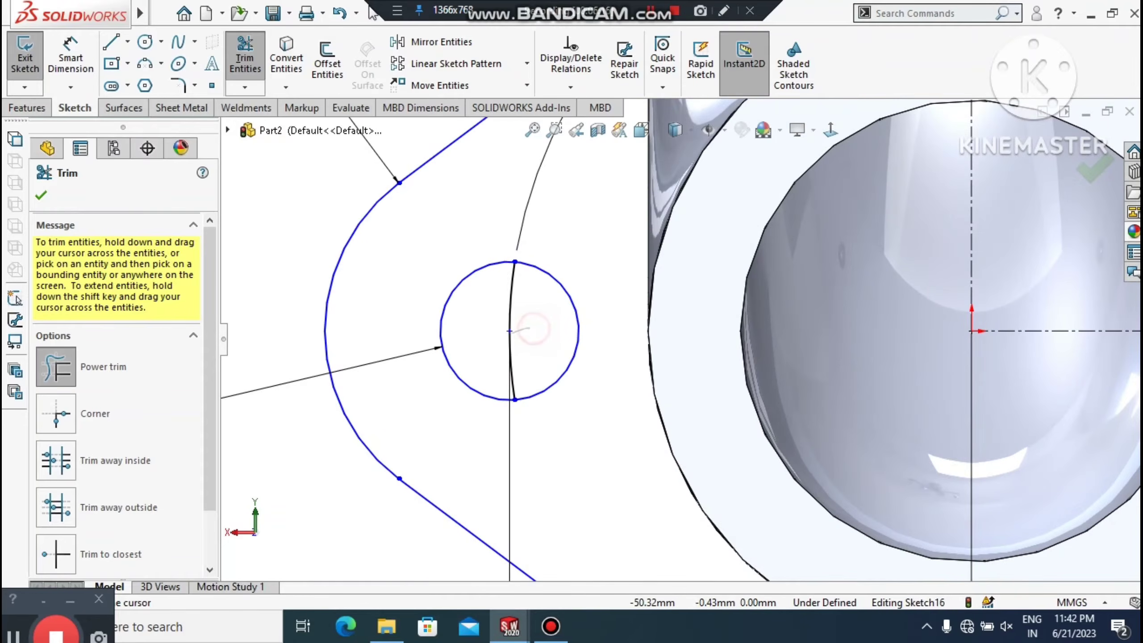
pyautogui.moveTo(530, 328); pyautogui.dragTo(498, 352)
pyautogui.scroll(3, 502, 351)
pyautogui.scroll(3, 553, 335)
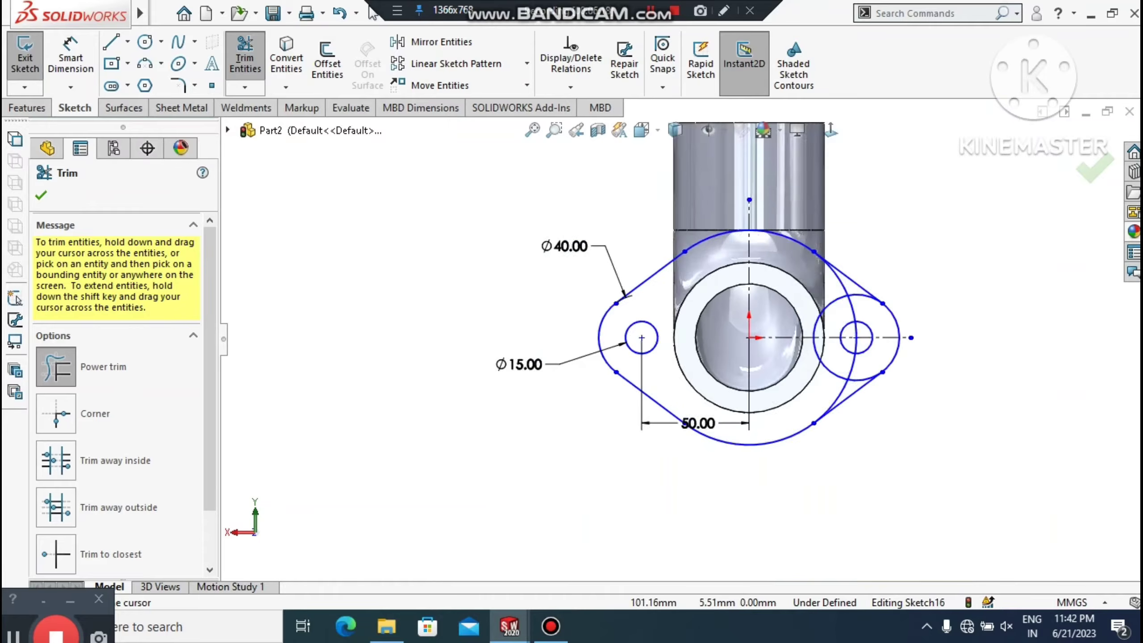
# Step: Trim the inner part of the right lobe's circle and the large circle's arcs crossing that lobe outside its hole
pyautogui.scroll(-3, 807, 289)
pyautogui.scroll(-2, 864, 270)
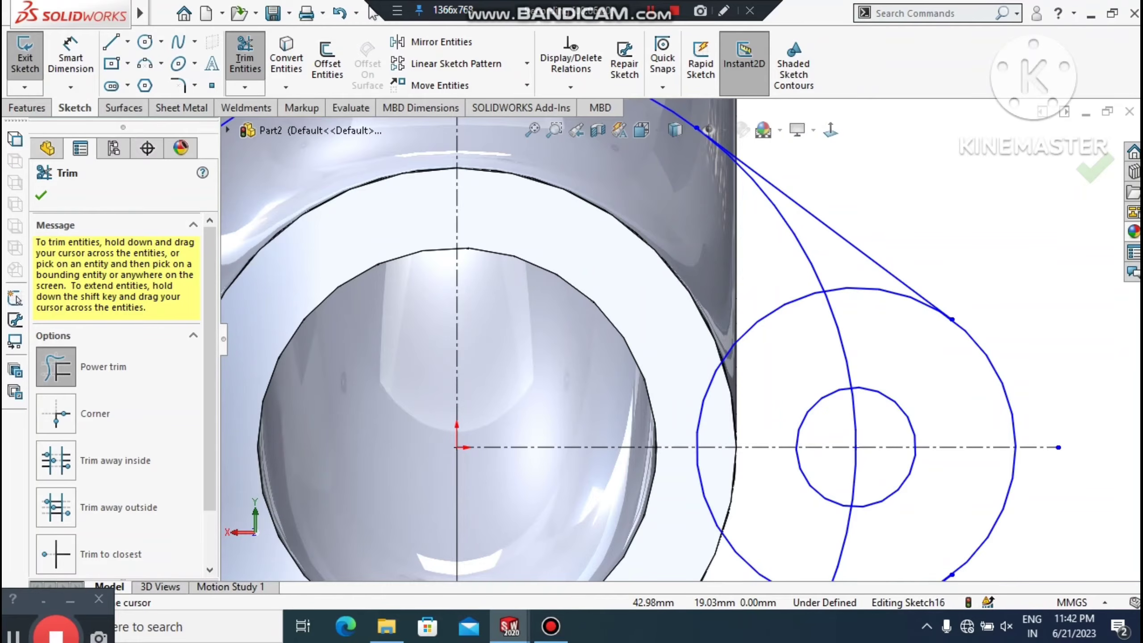
pyautogui.moveTo(899, 329)
pyautogui.mouseDown()
pyautogui.moveTo(852, 289)
pyautogui.moveTo(801, 307)
pyautogui.moveTo(837, 329)
pyautogui.mouseUp()
pyautogui.scroll(3, 782, 403)
pyautogui.scroll(-2, 749, 533)
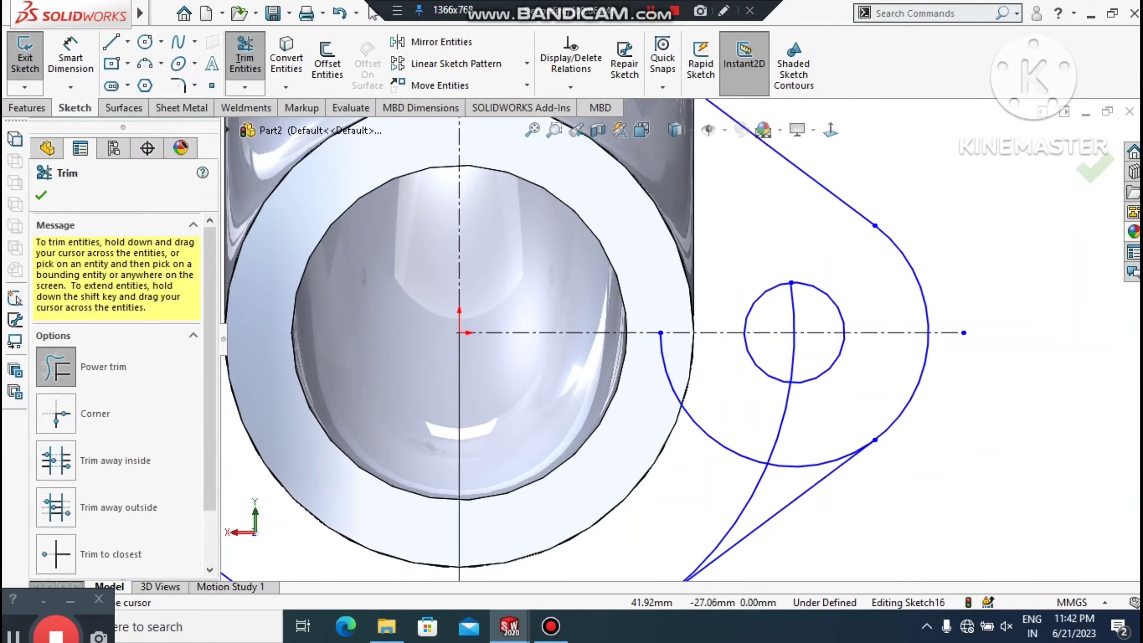
pyautogui.moveTo(805, 447)
pyautogui.mouseDown()
pyautogui.moveTo(766, 473)
pyautogui.moveTo(718, 445)
pyautogui.moveTo(786, 413)
pyautogui.mouseUp()
pyautogui.scroll(1, 786, 413)
pyautogui.scroll(2, 770, 394)
# Step: Trim the leftover piece of the large circle inside the right flange hole
pyautogui.scroll(-8, 756, 332)
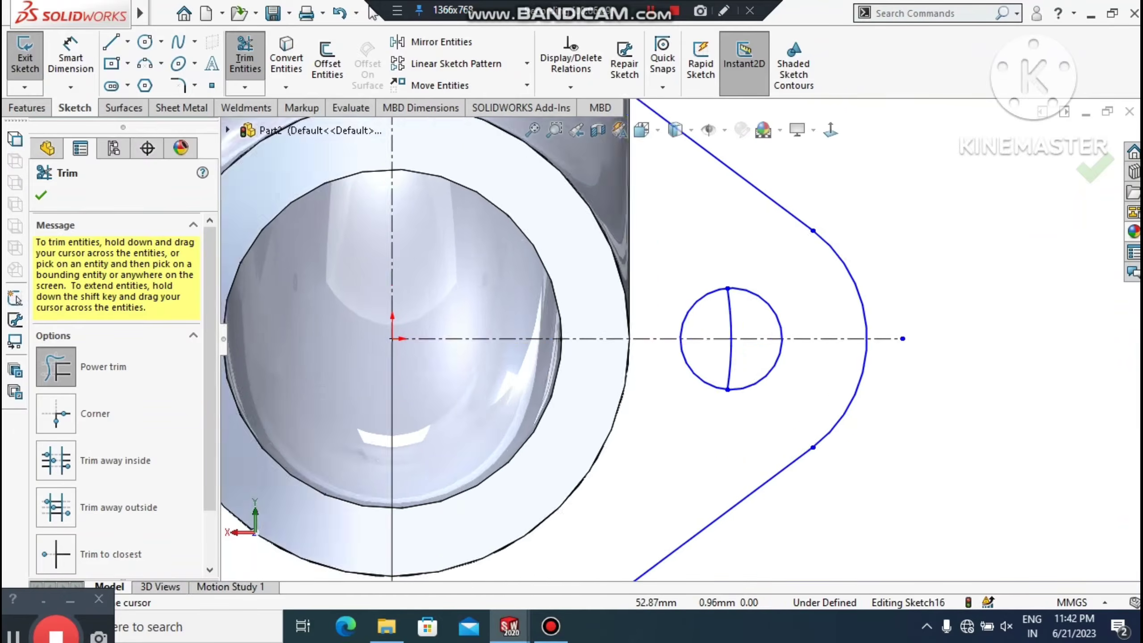
pyautogui.moveTo(740, 310); pyautogui.dragTo(661, 327)
pyautogui.moveTo(730, 393); pyautogui.dragTo(730, 394)
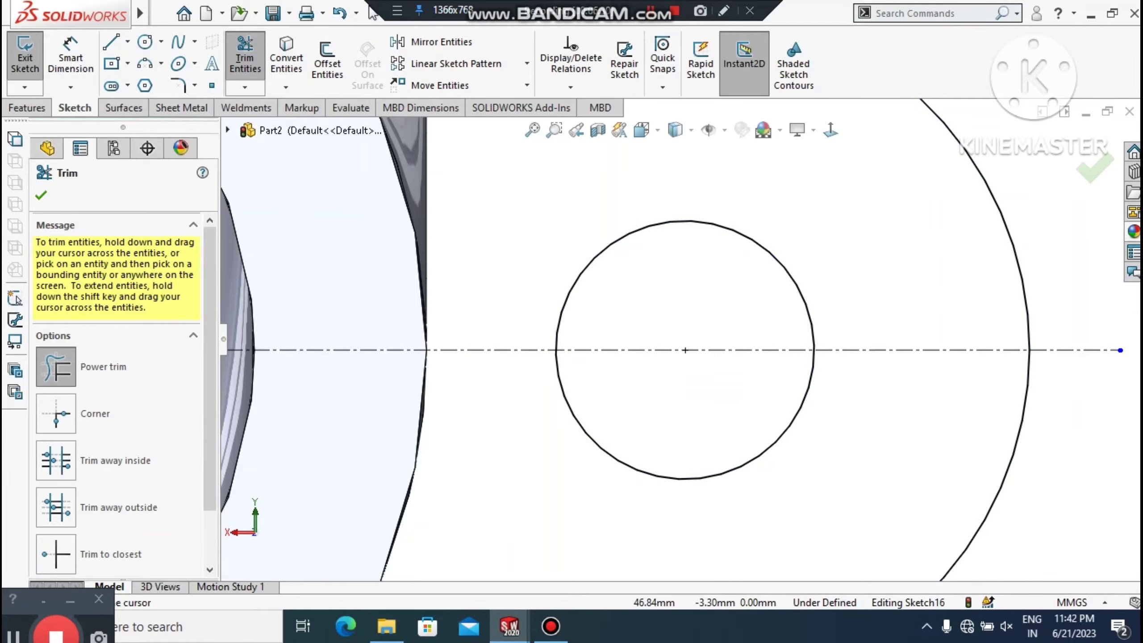
pyautogui.scroll(10, 750, 347)
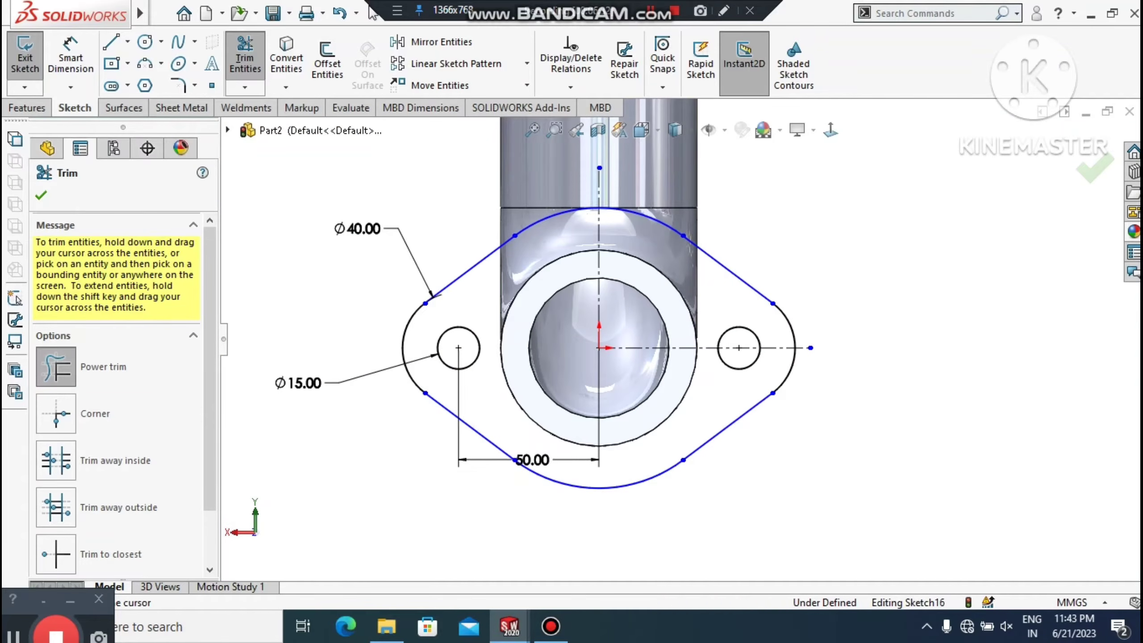
# Step: Sketch a circle of 25 mm radius centred on the origin, coinciding with the pipe's bore edge
pyautogui.click(145, 42)
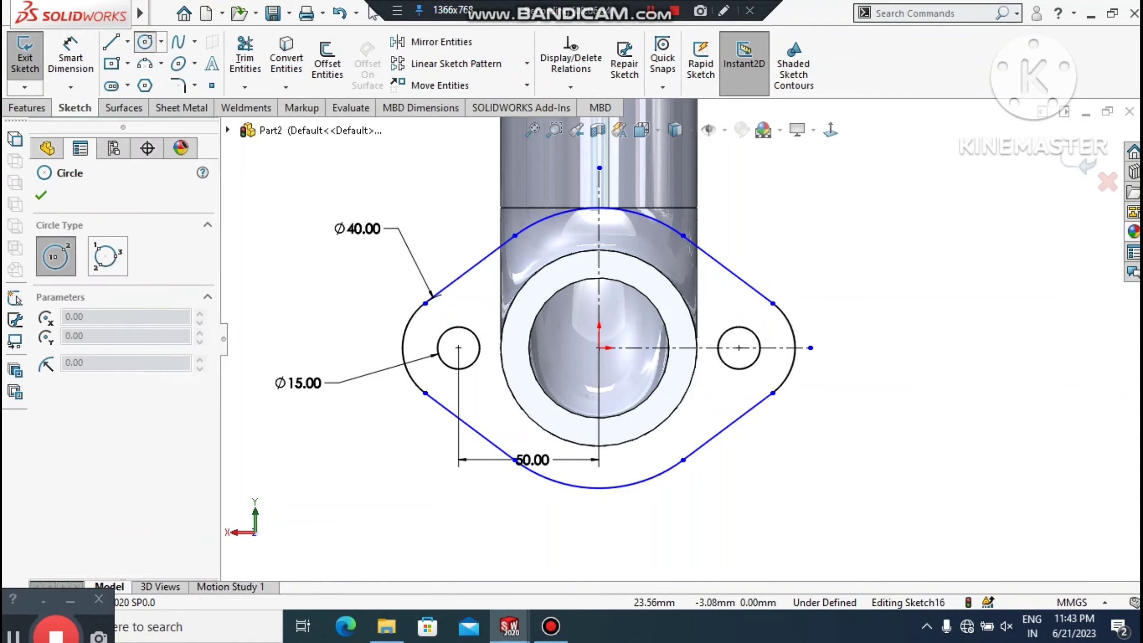
pyautogui.click(599, 347)
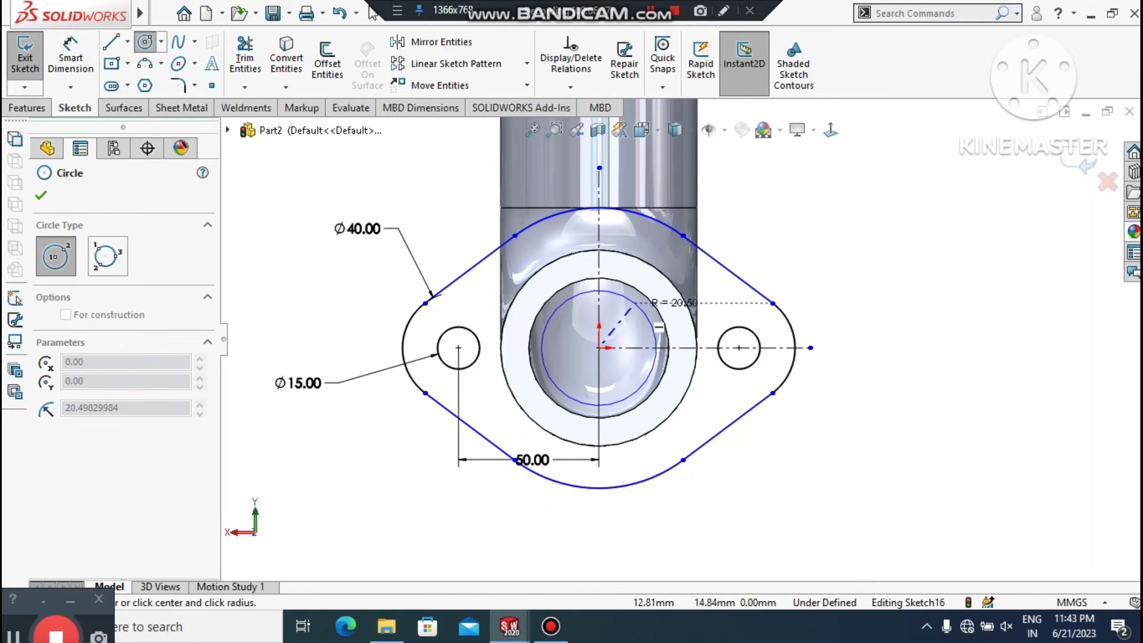
pyautogui.click(647, 297)
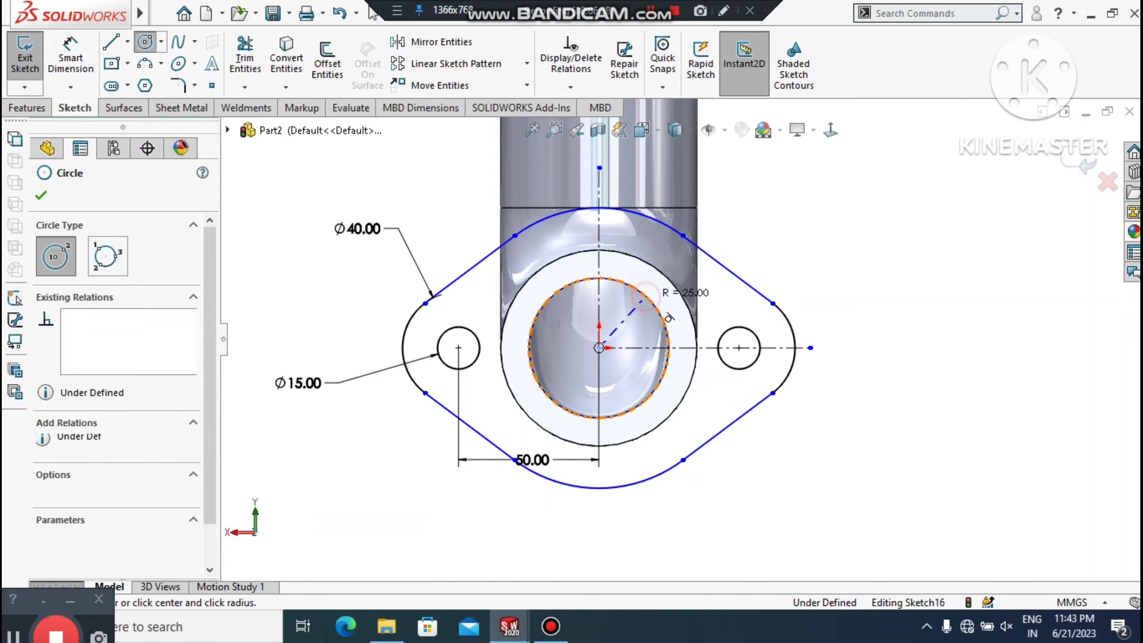
pyautogui.press('Escape')
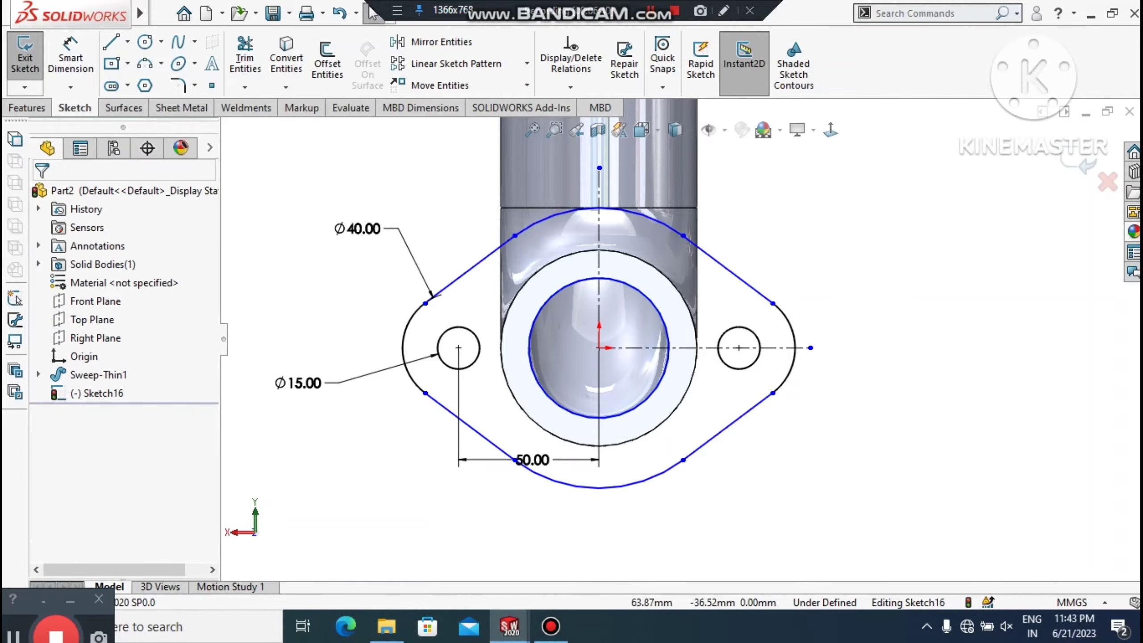
# Step: Extrude the flange sketch 10 mm as a blind boss with reversed direction, back along the pipe, merging the result
pyautogui.scroll(3, 779, 450)
pyautogui.moveTo(458, 461); pyautogui.dragTo(635, 498, button='middle')
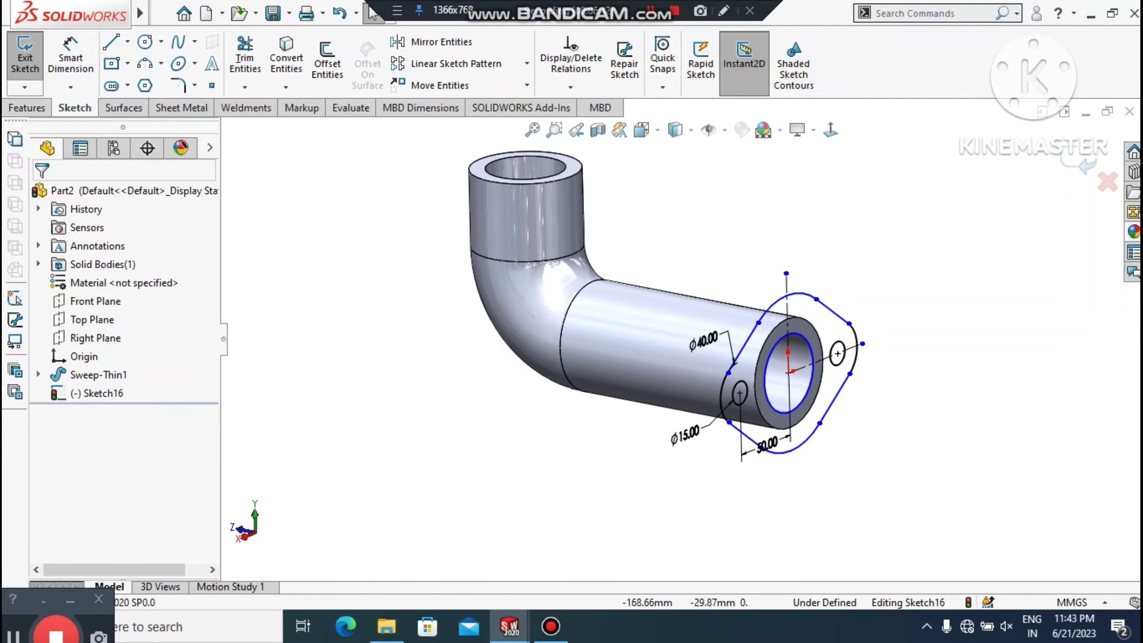
pyautogui.click(27, 108)
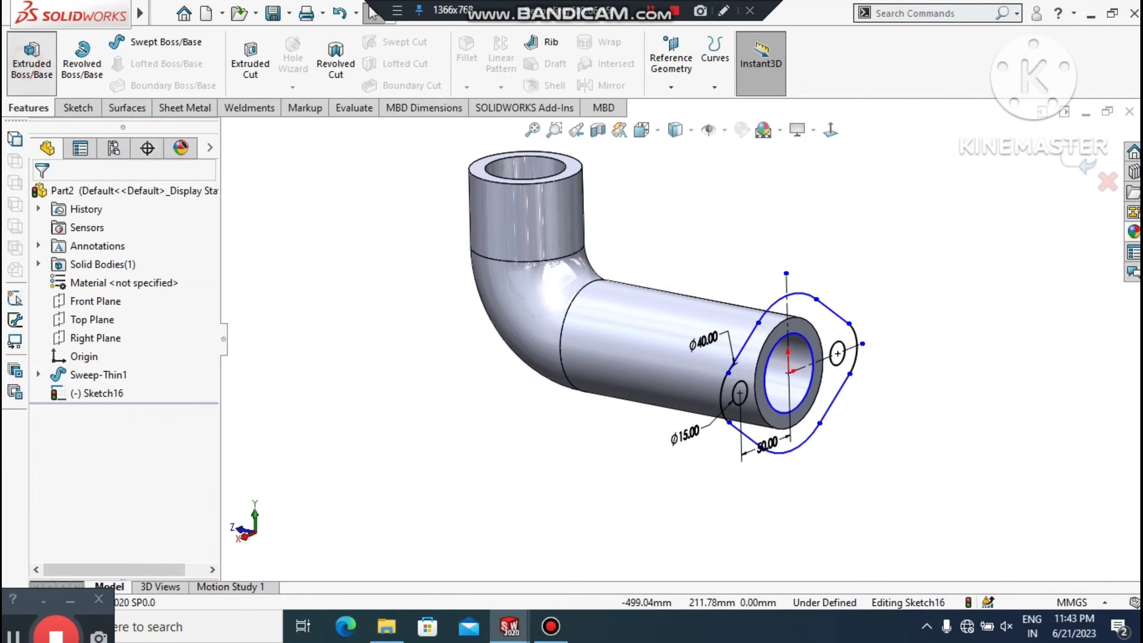
pyautogui.click(32, 57)
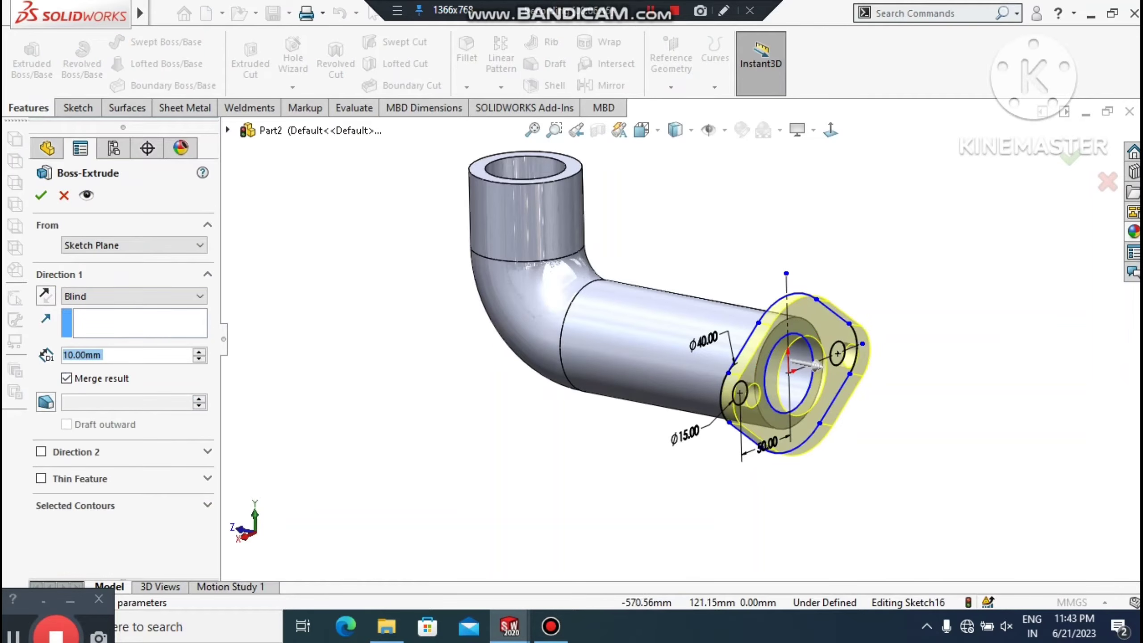
pyautogui.click(45, 296)
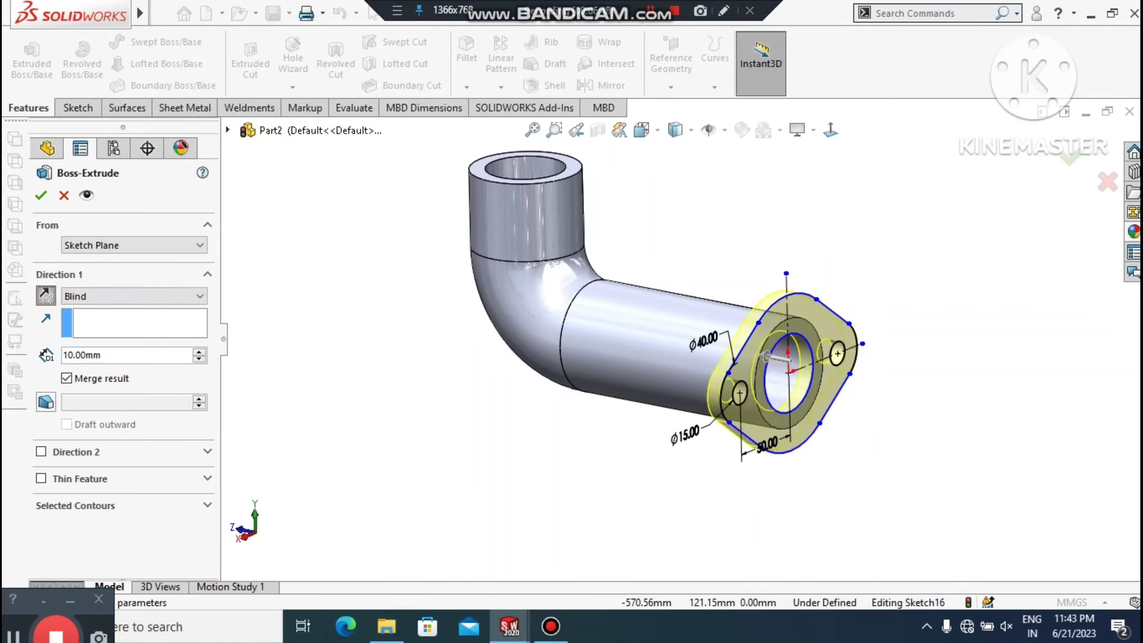
pyautogui.press('Return')
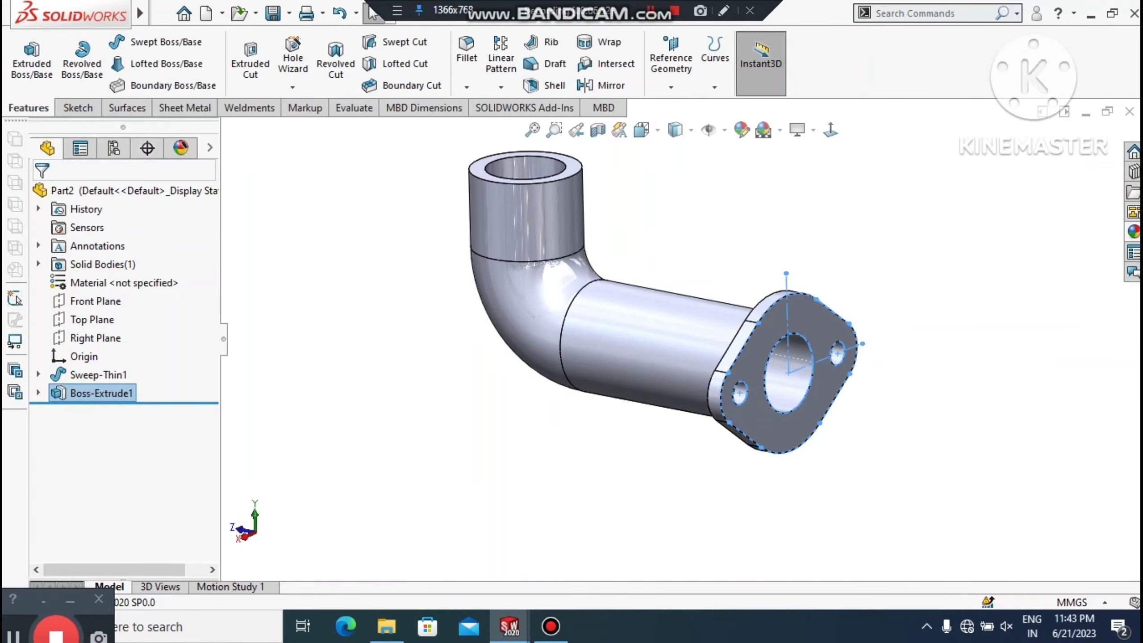
pyautogui.click(479, 361)
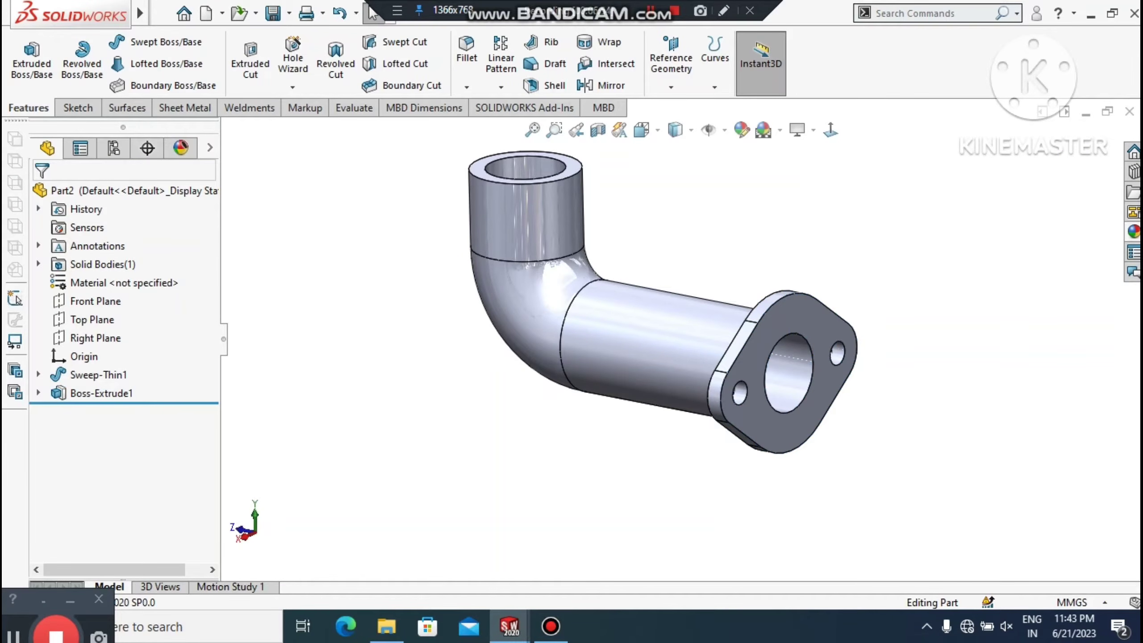
# Step: Apply the brushed tungsten appearance to the whole part
pyautogui.click(1134, 232)
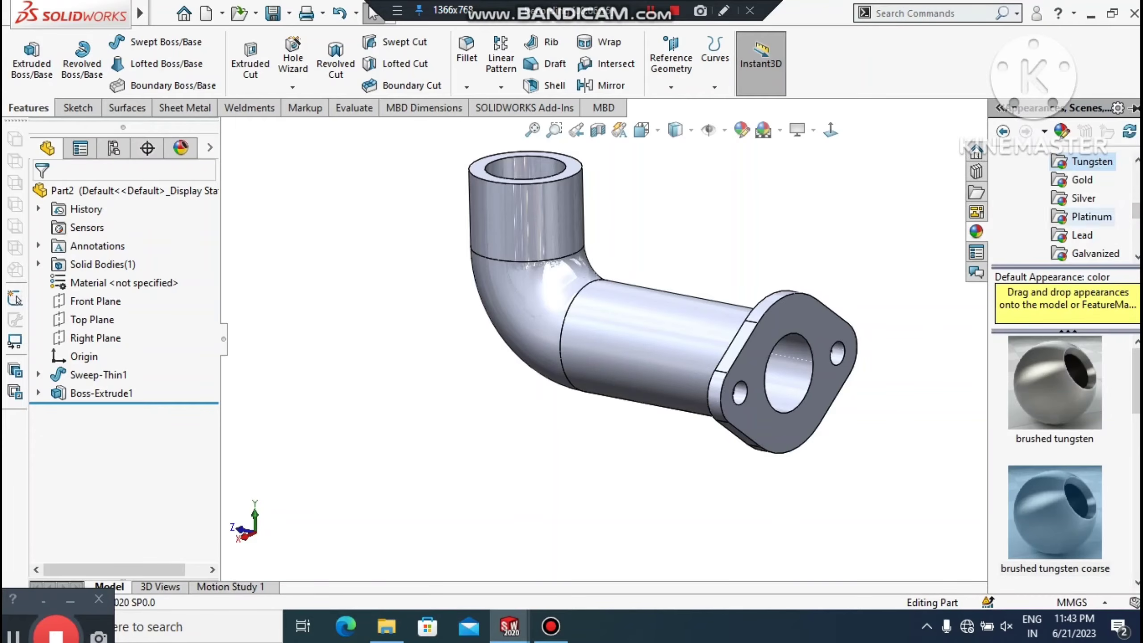
pyautogui.scroll(4, 1087, 225)
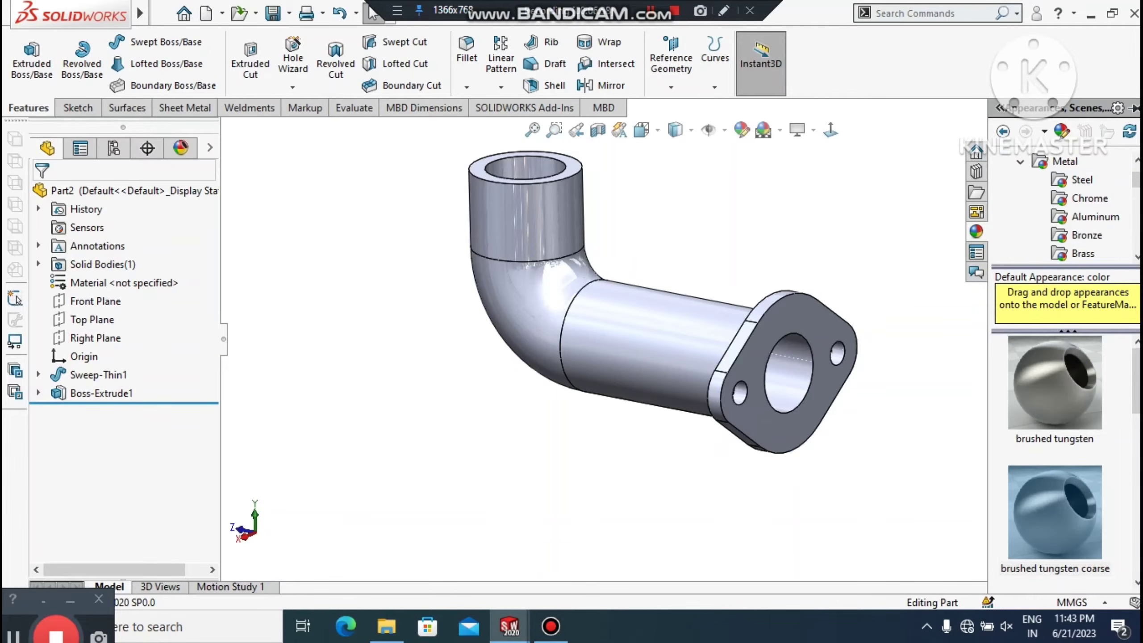
pyautogui.scroll(-3, 1087, 216)
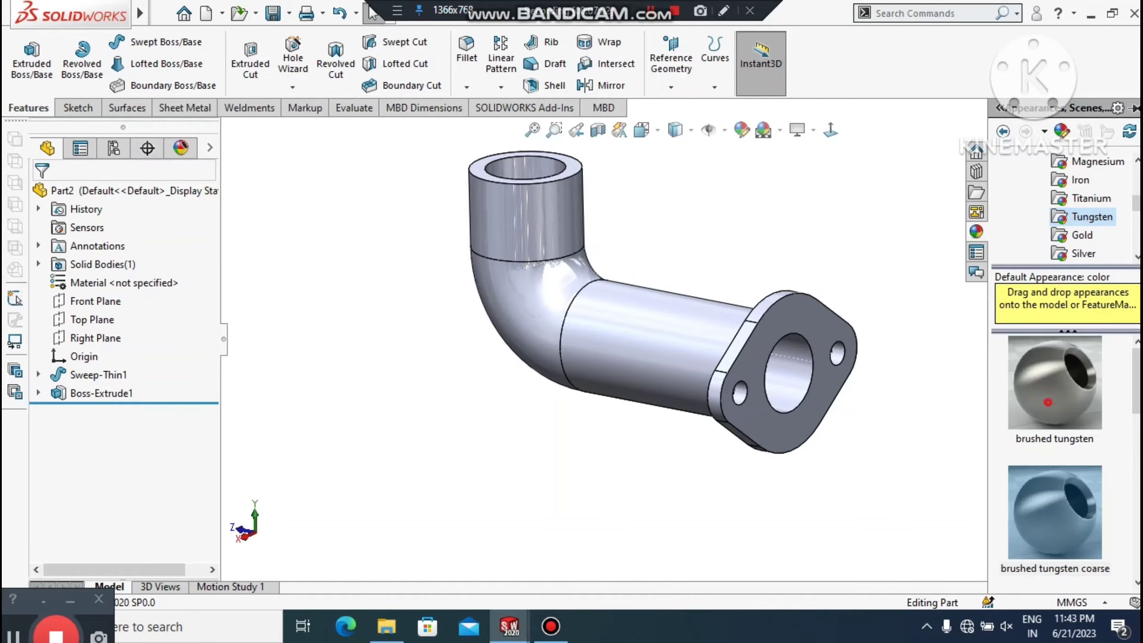
pyautogui.doubleClick(1048, 402)
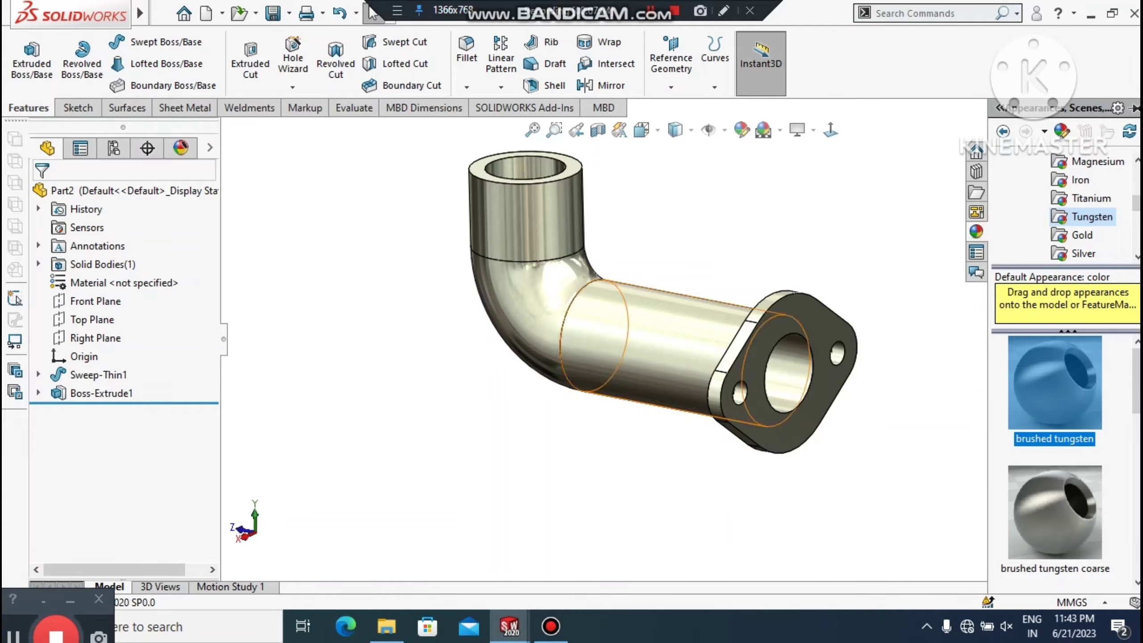
pyautogui.click(865, 272)
pyautogui.scroll(-3, 630, 190)
pyautogui.scroll(1, 626, 428)
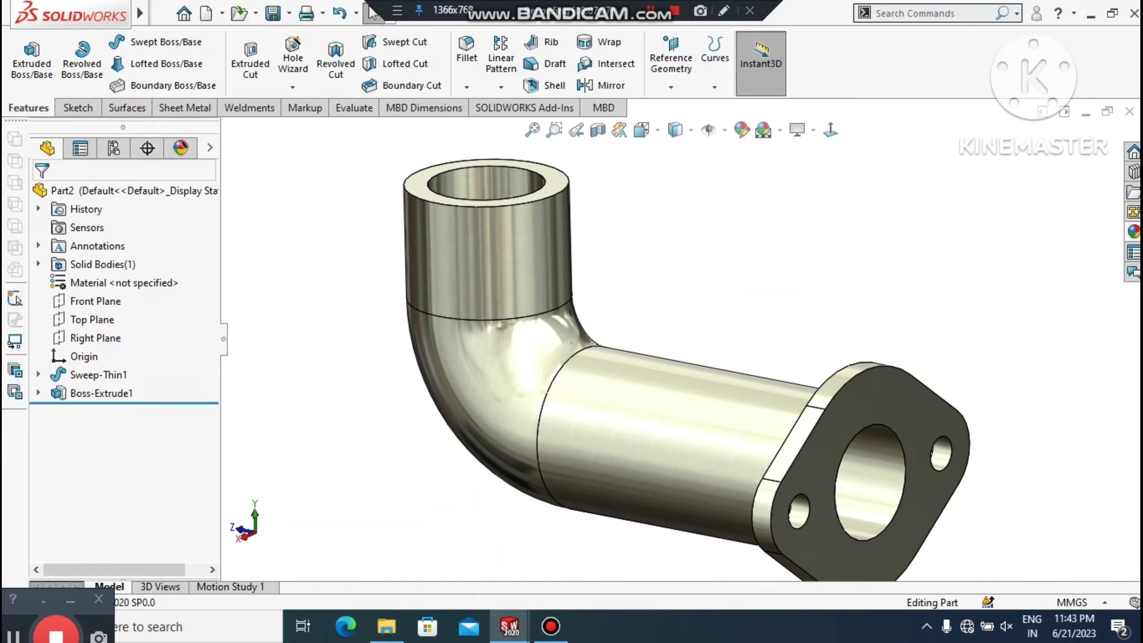
# Step: Start a new sketch on the end face of the pipe's vertical leg
pyautogui.rightClick(558, 177)
pyautogui.click(573, 151)
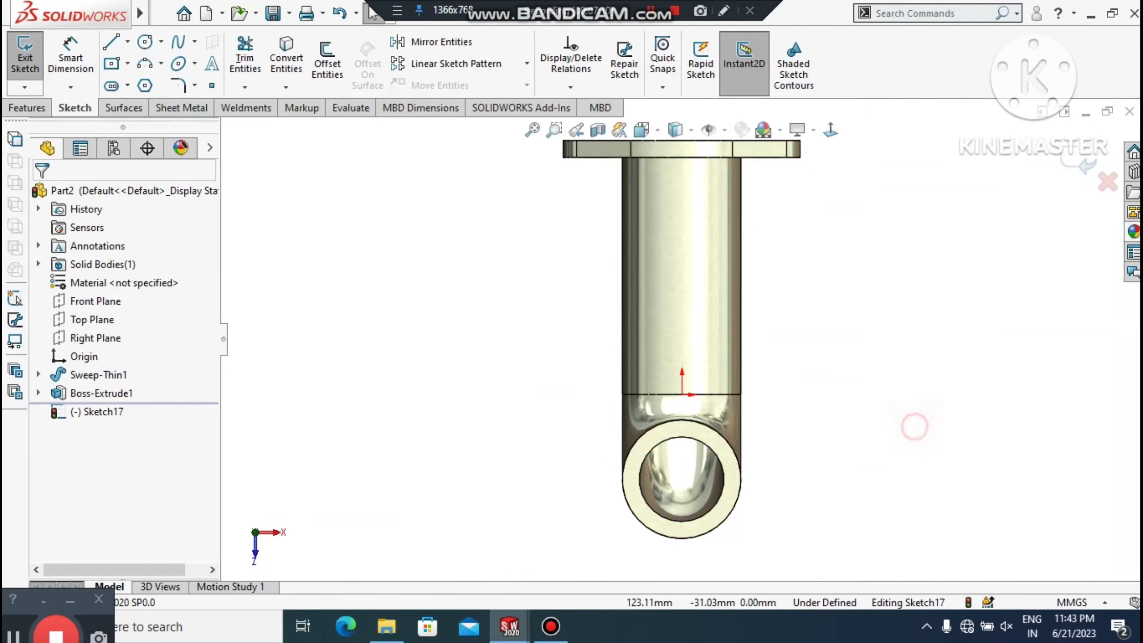
pyautogui.scroll(-2, 671, 539)
# Step: Sketch a horizontal centerline about 107 mm long from the centre of the pipe's end face outward to the right
pyautogui.moveTo(140, 14)
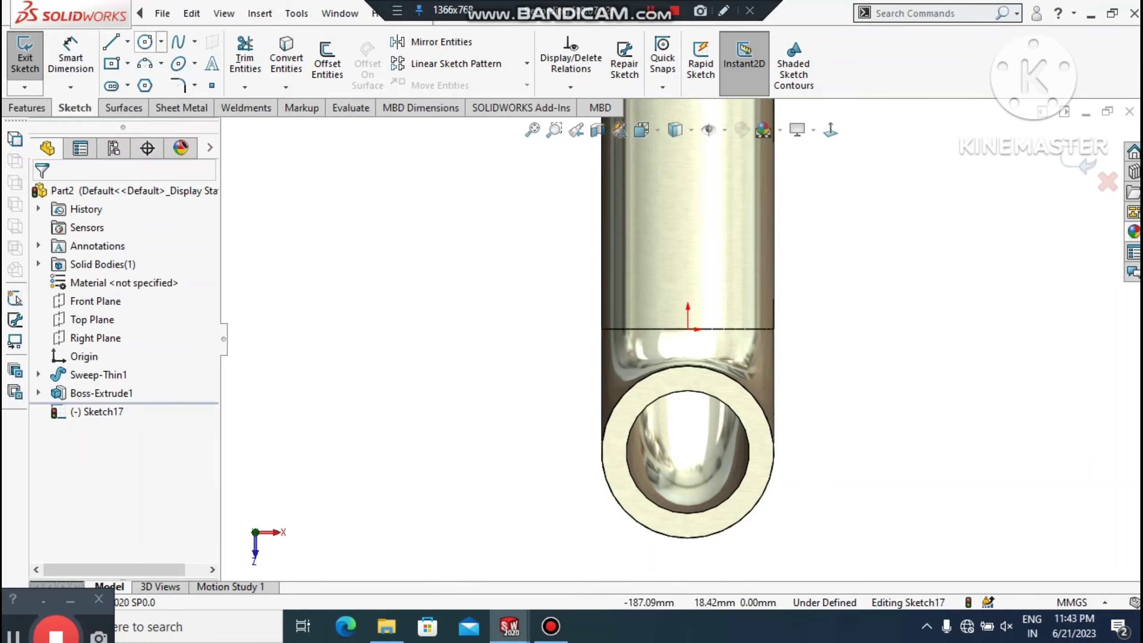
pyautogui.click(127, 42)
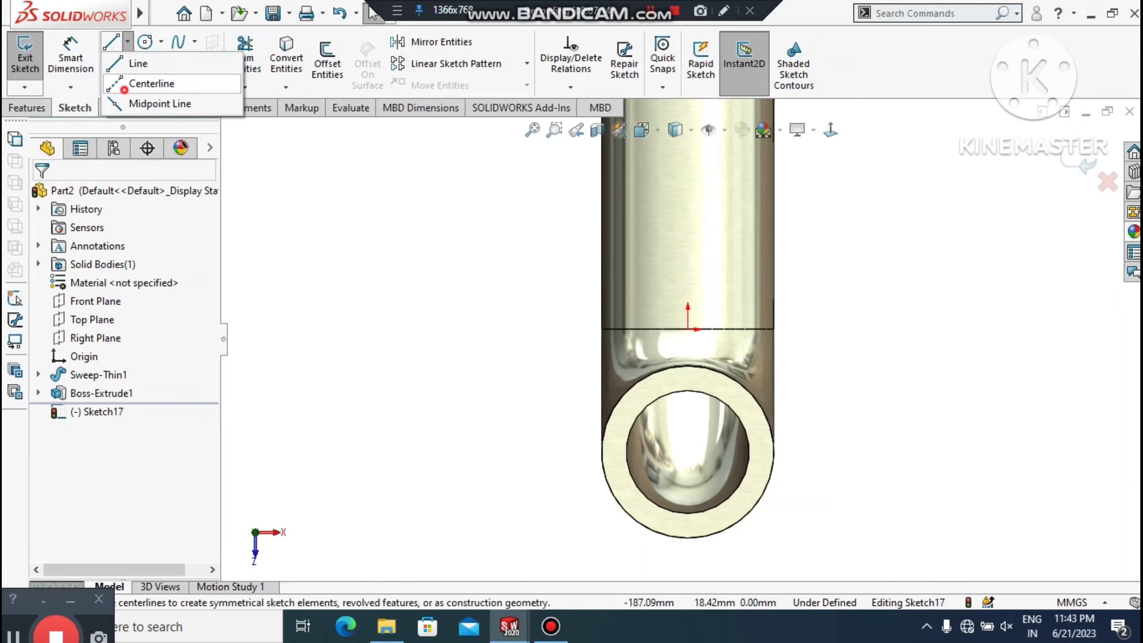
pyautogui.click(149, 85)
pyautogui.scroll(-1, 724, 525)
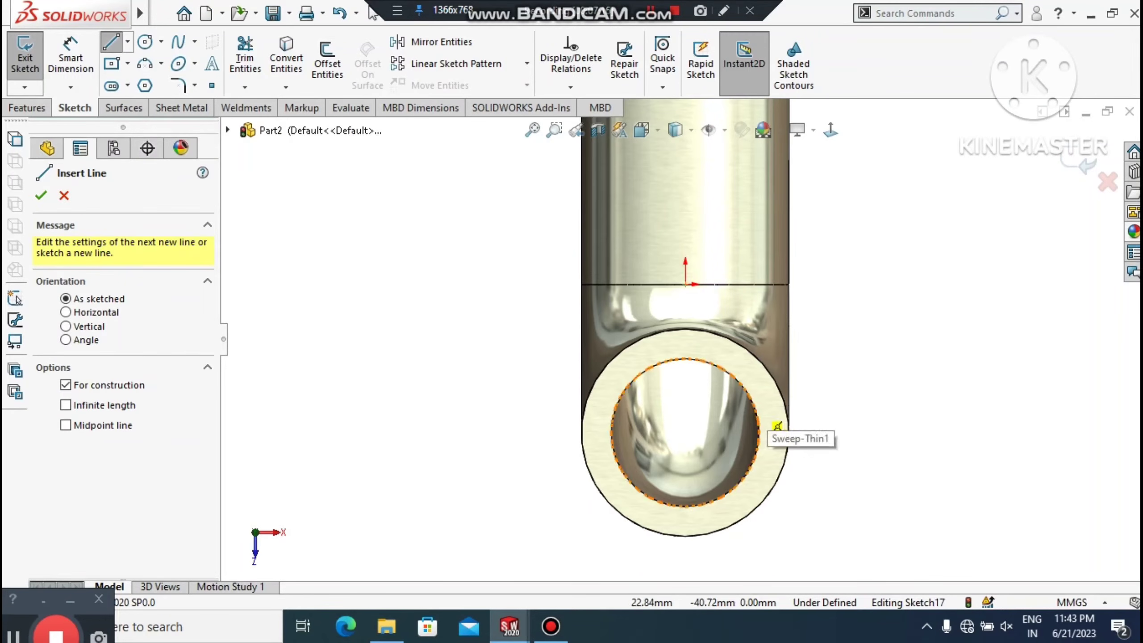
pyautogui.click(685, 432)
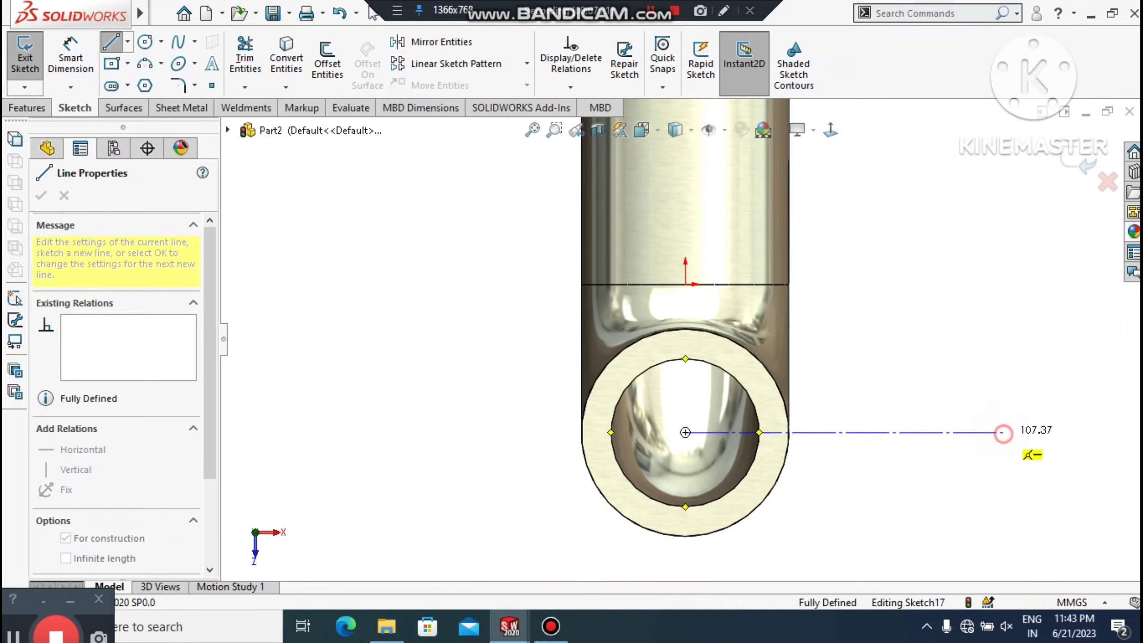
pyautogui.click(1004, 432)
pyautogui.press('Escape')
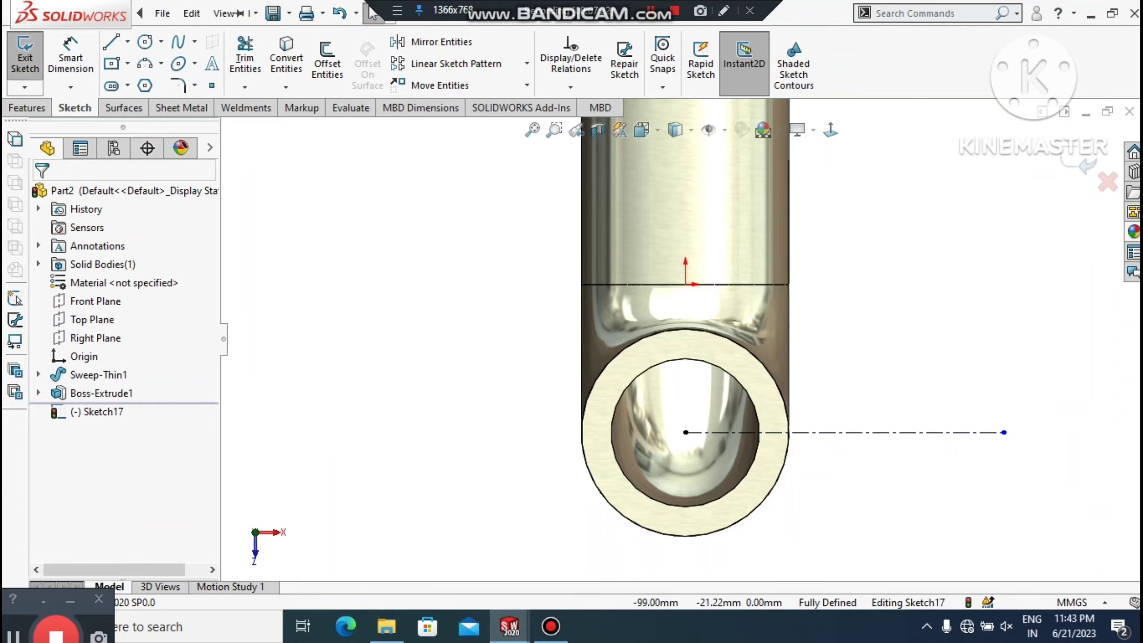
pyautogui.click(936, 432)
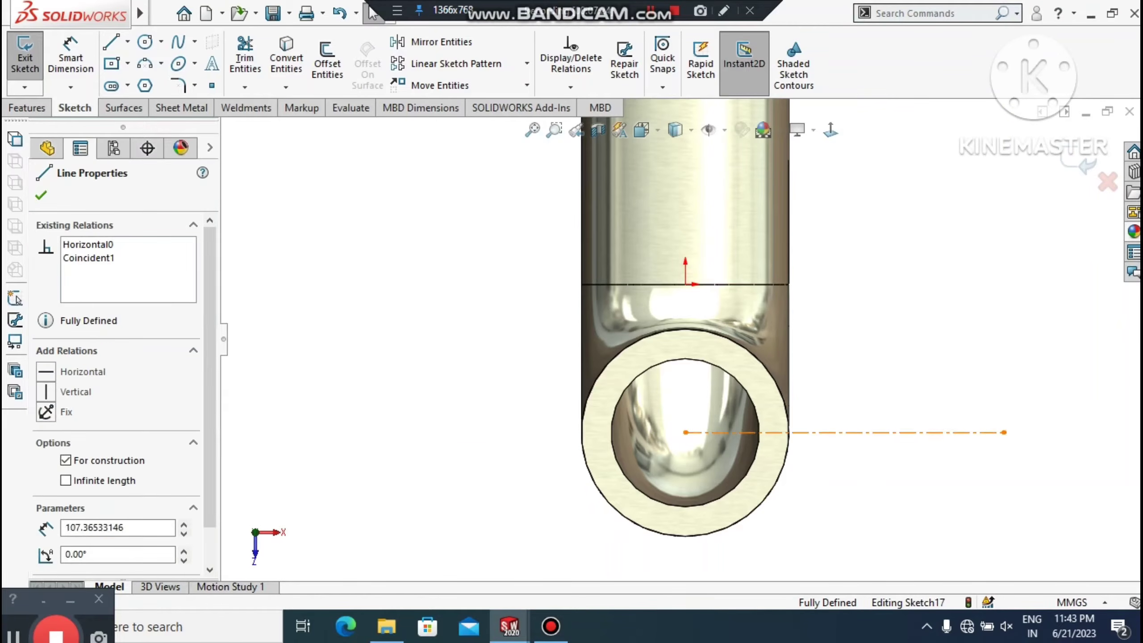
pyautogui.click(977, 492)
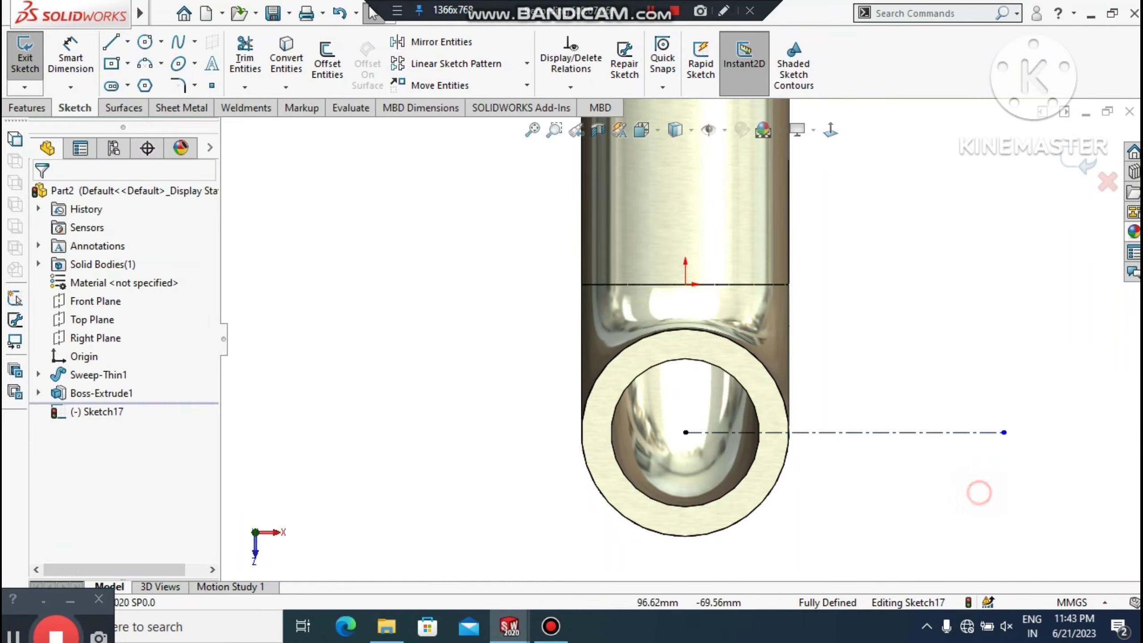
# Step: Sketch a vertical centerline from the centre of the pipe's end face upward past the origin
pyautogui.click(127, 42)
pyautogui.click(162, 84)
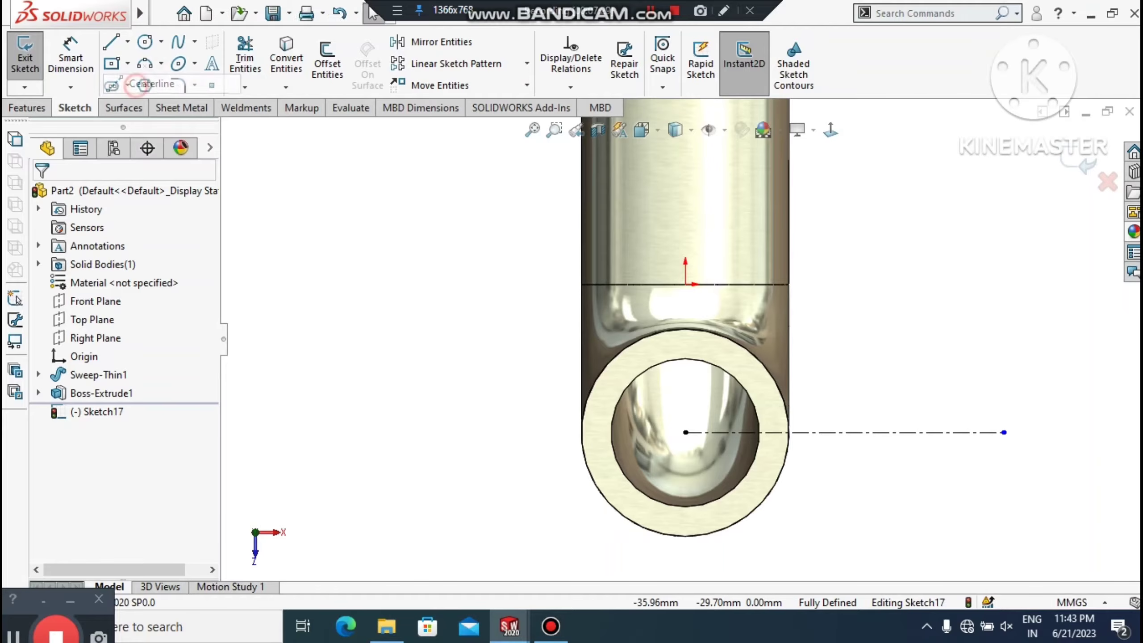
pyautogui.click(685, 432)
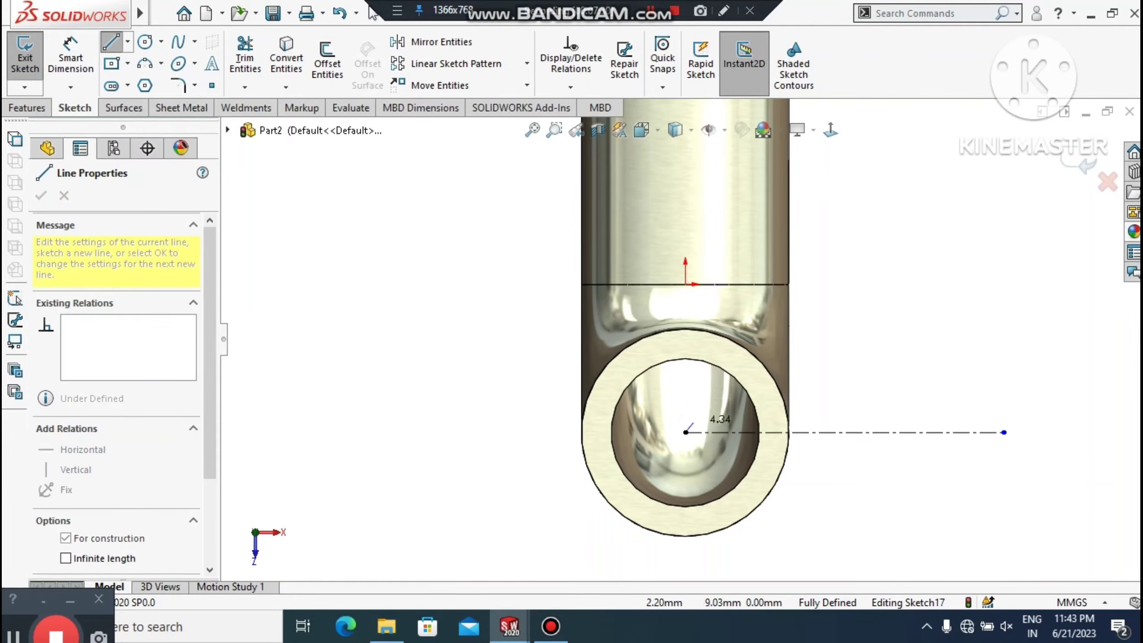
pyautogui.click(687, 185)
pyautogui.press('Escape')
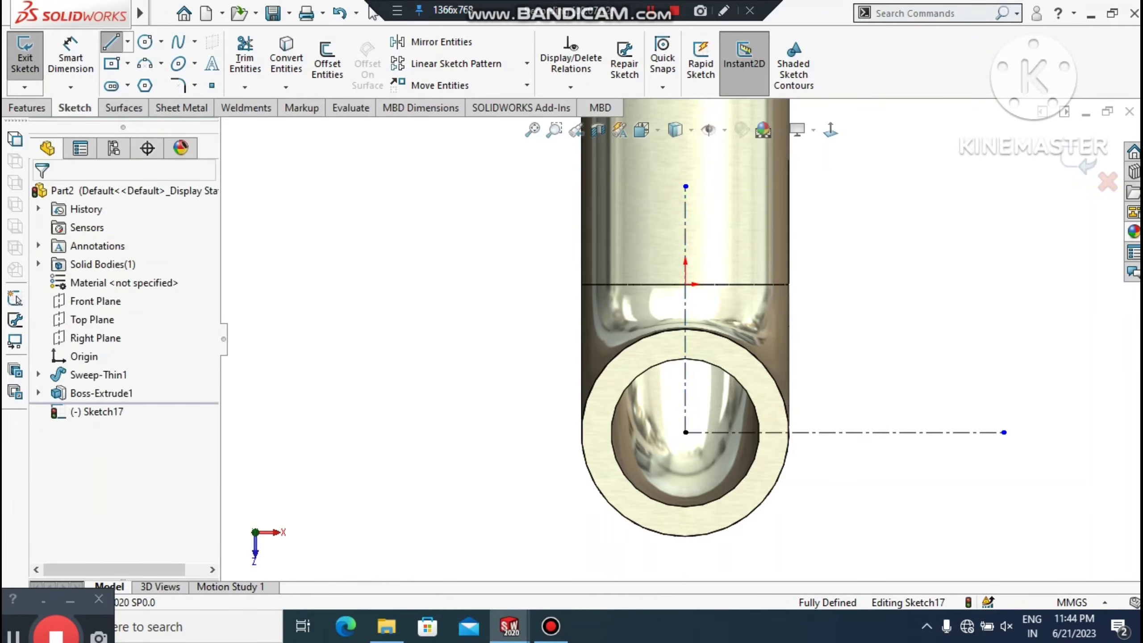
# Step: Sketch two concentric circles, about 17.6 mm and 33.5 mm in diameter, about 60 mm left of the pipe's centre and level with it
pyautogui.click(144, 43)
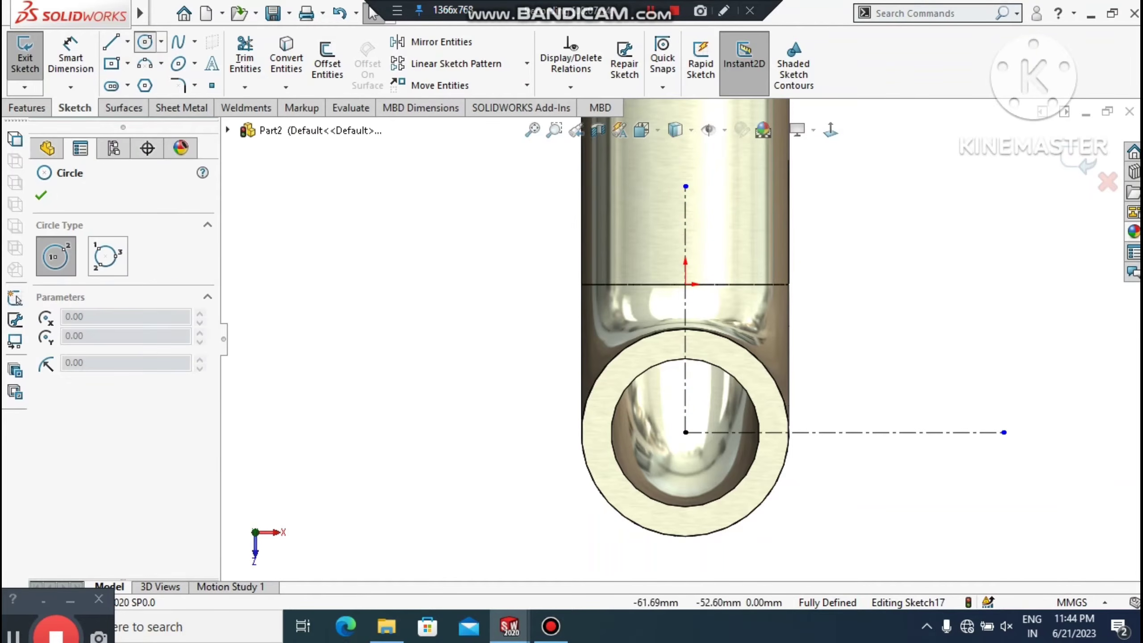
pyautogui.click(508, 433)
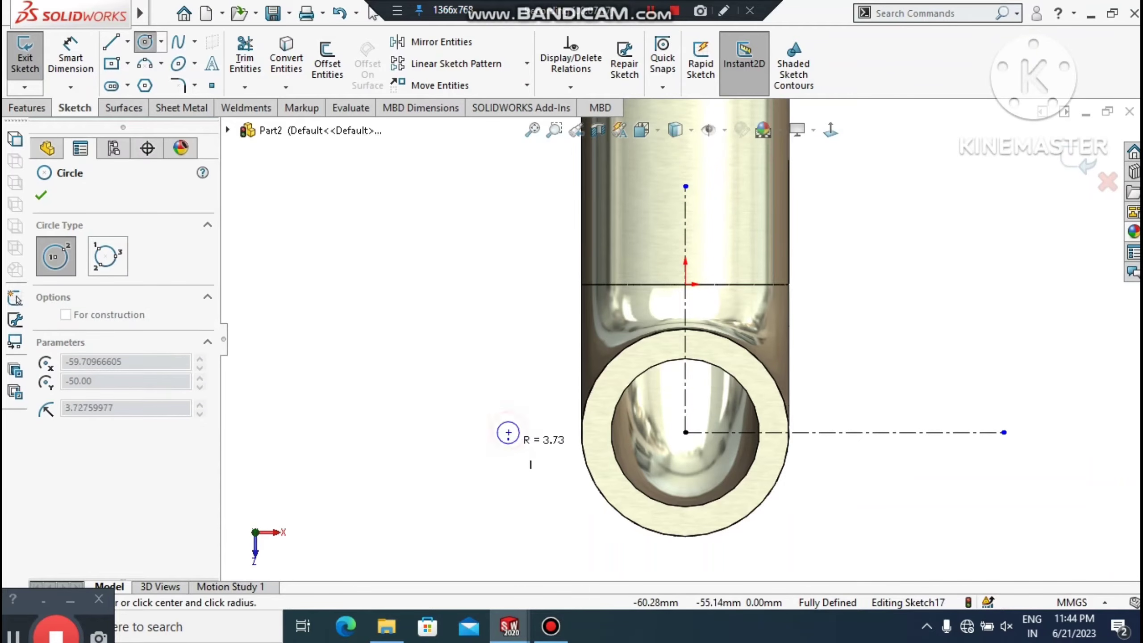
pyautogui.click(535, 445)
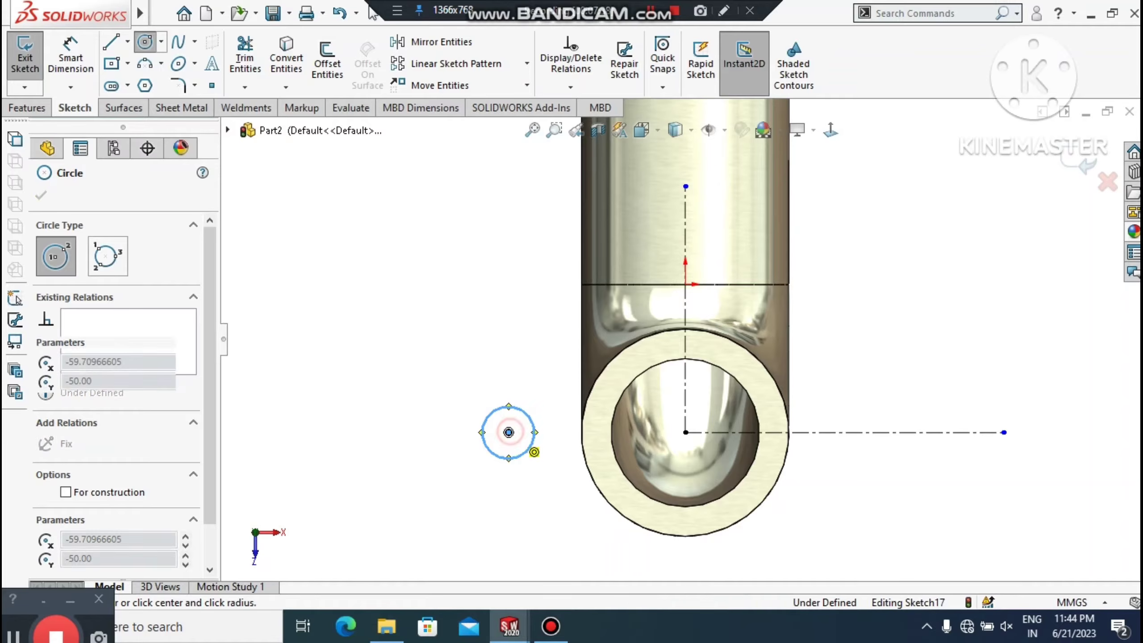
pyautogui.click(508, 433)
pyautogui.click(525, 479)
pyautogui.press('Escape')
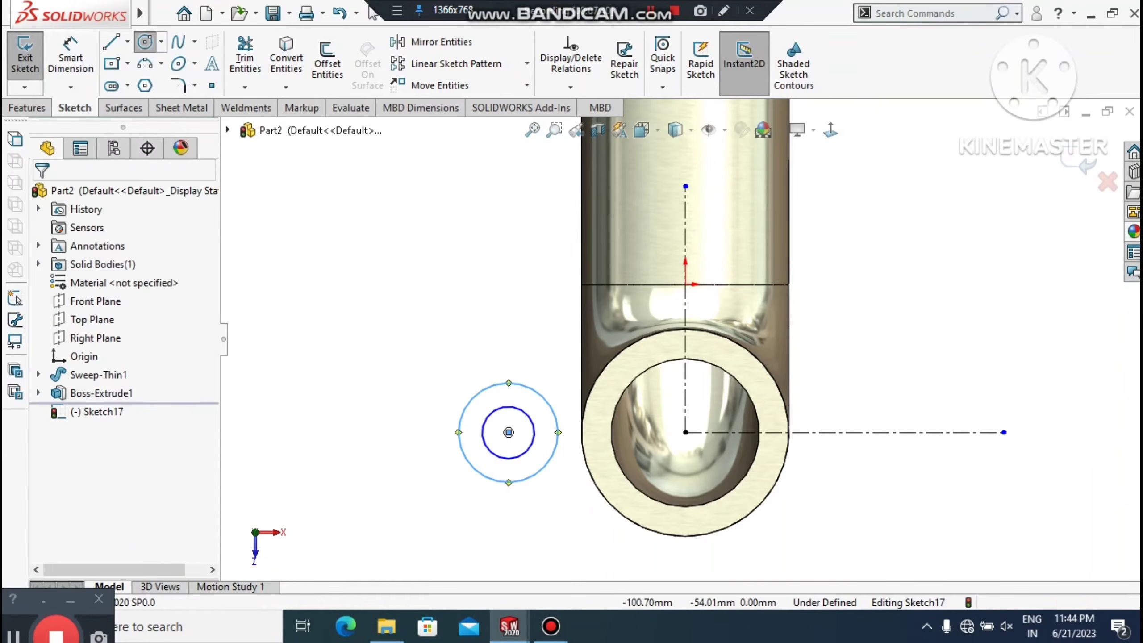
# Step: Dimension the inner of the two concentric circles to a diameter of 15 mm
pyautogui.click(71, 47)
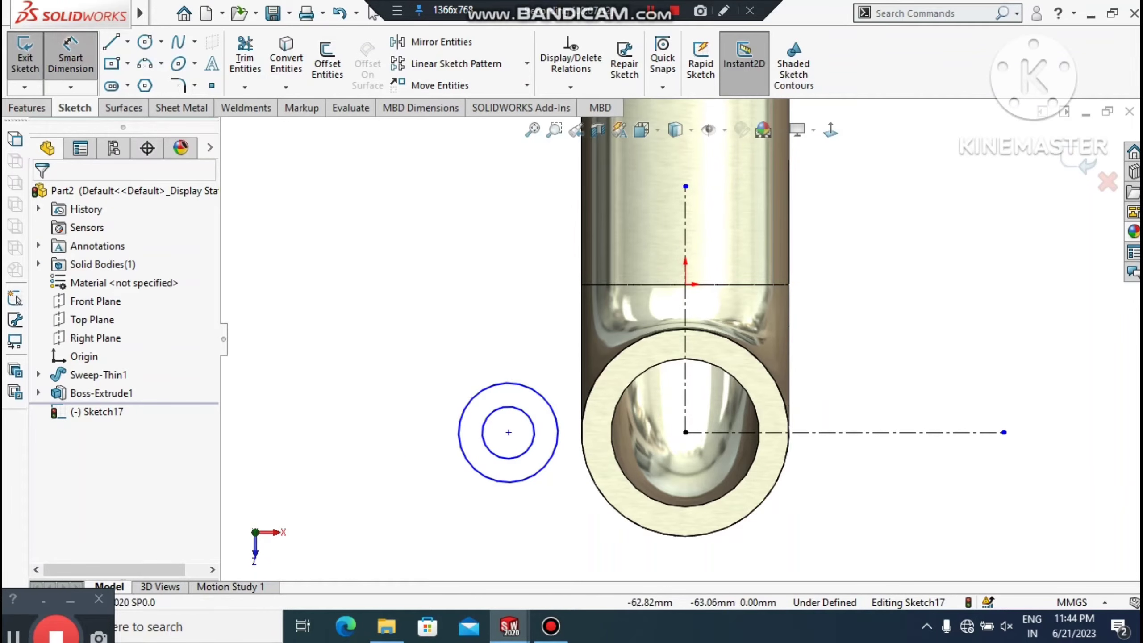
pyautogui.click(490, 450)
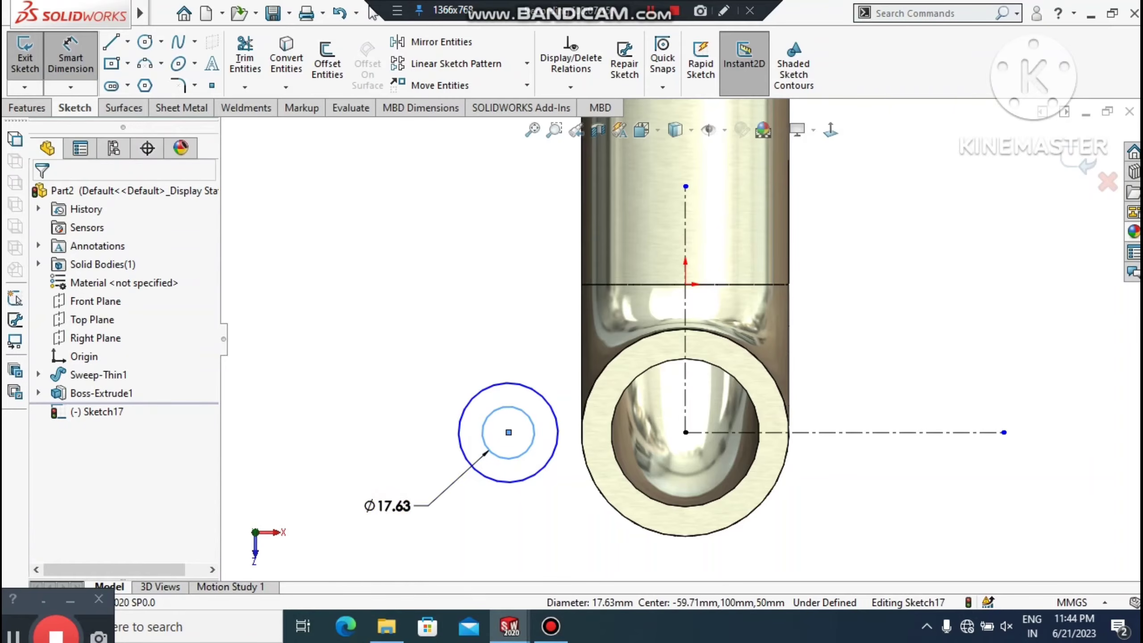
pyautogui.click(385, 505)
pyautogui.write('15')
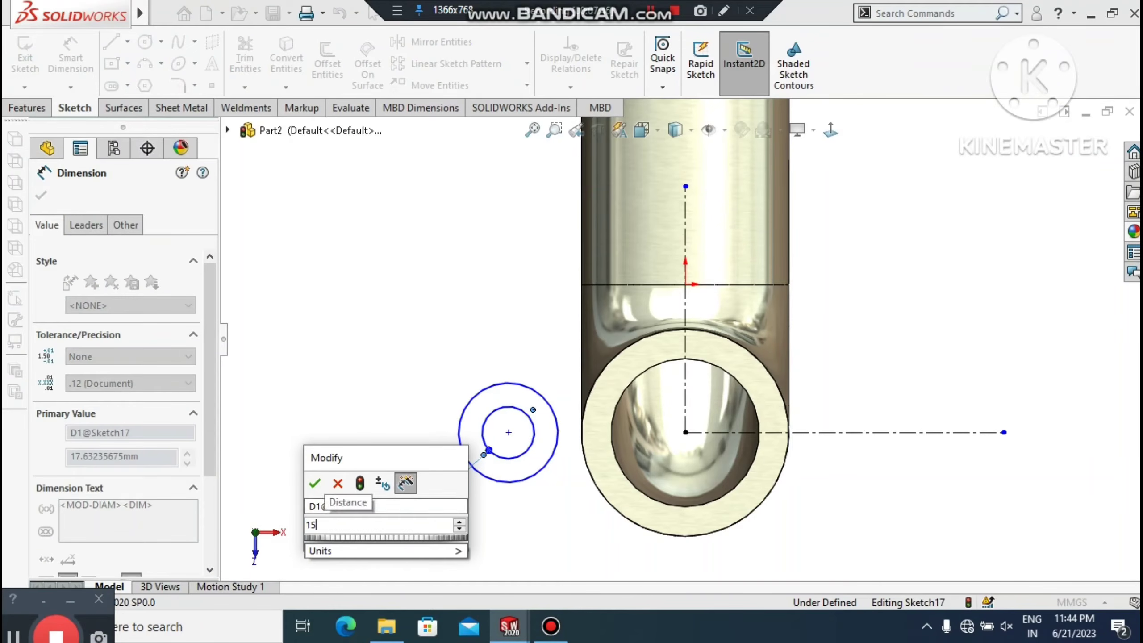
pyautogui.press('Return')
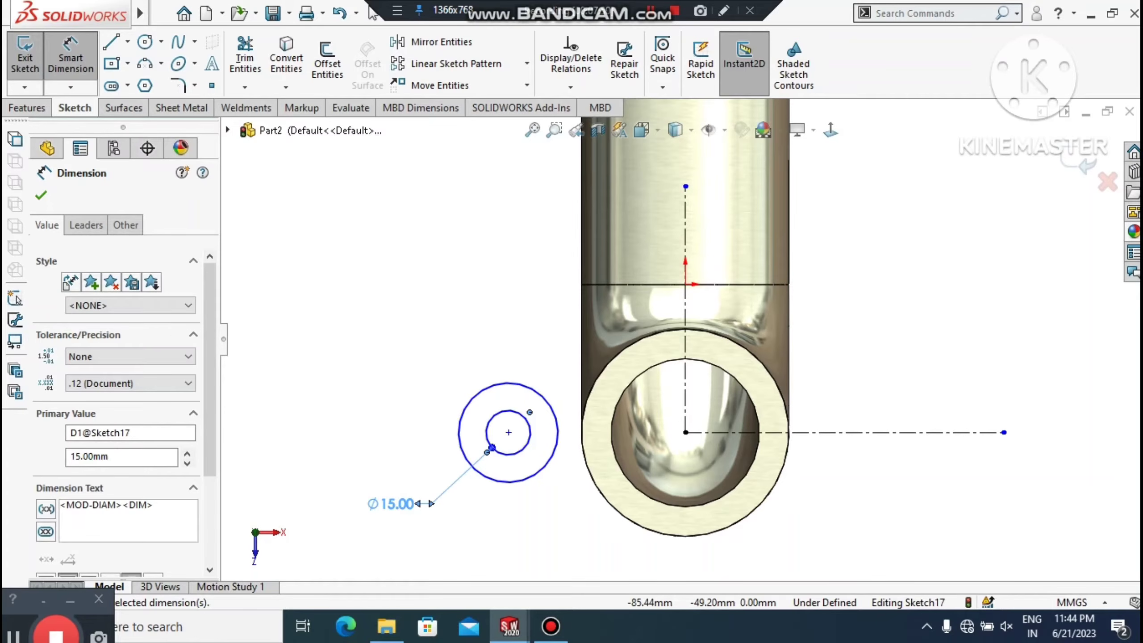
pyautogui.click(399, 344)
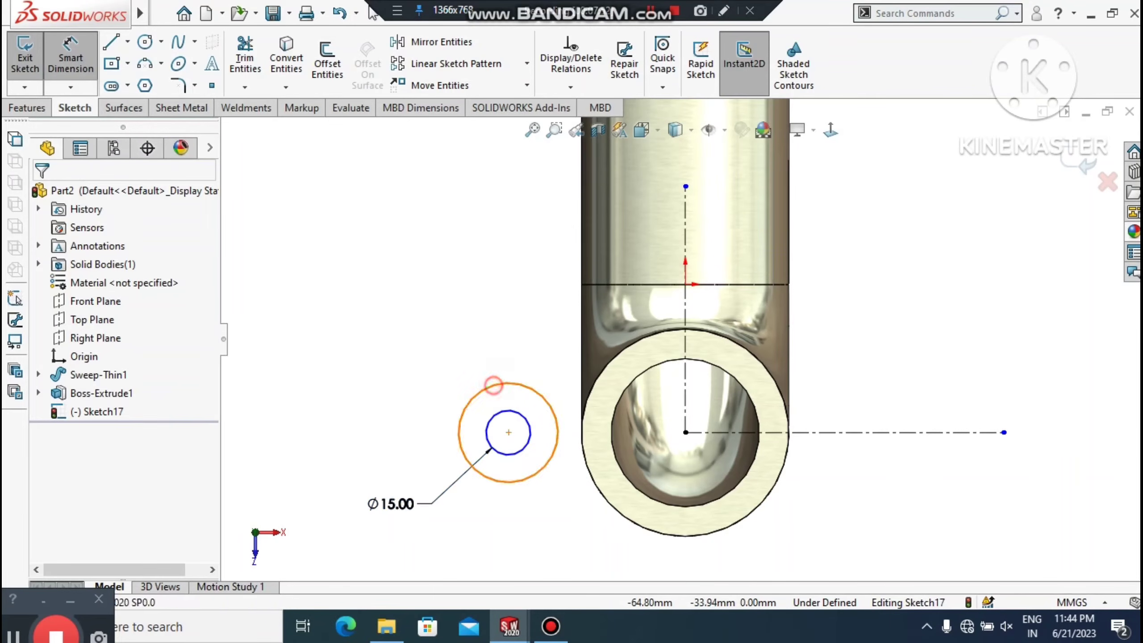
# Step: Dimension the outer of the two concentric circles to a diameter of 40 mm
pyautogui.click(481, 388)
pyautogui.click(396, 305)
pyautogui.write('40')
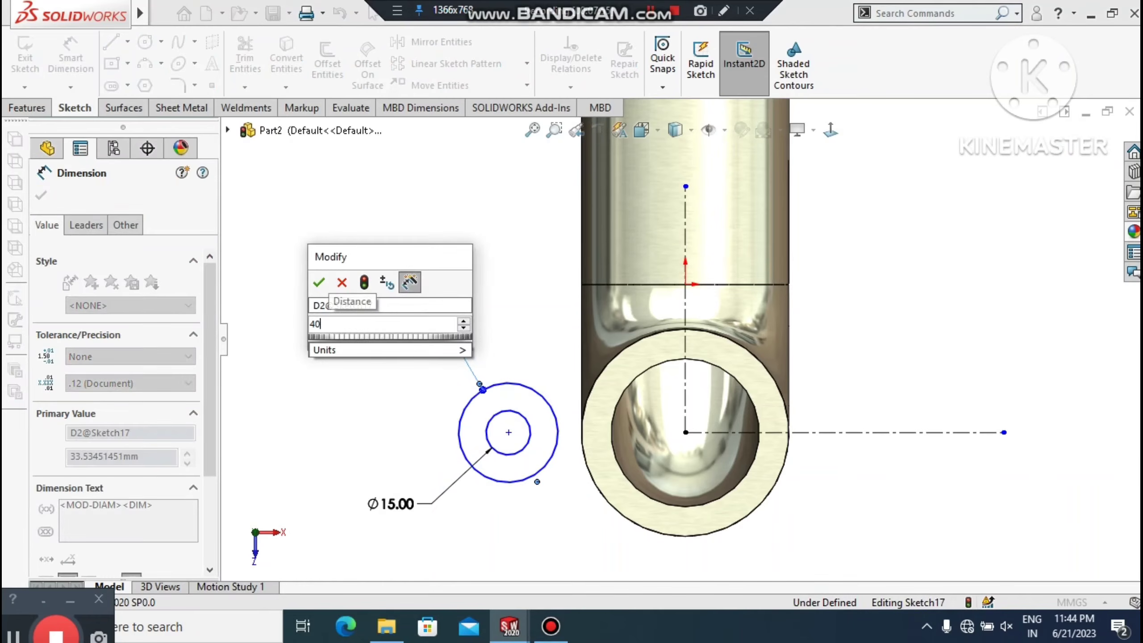
pyautogui.press('Return')
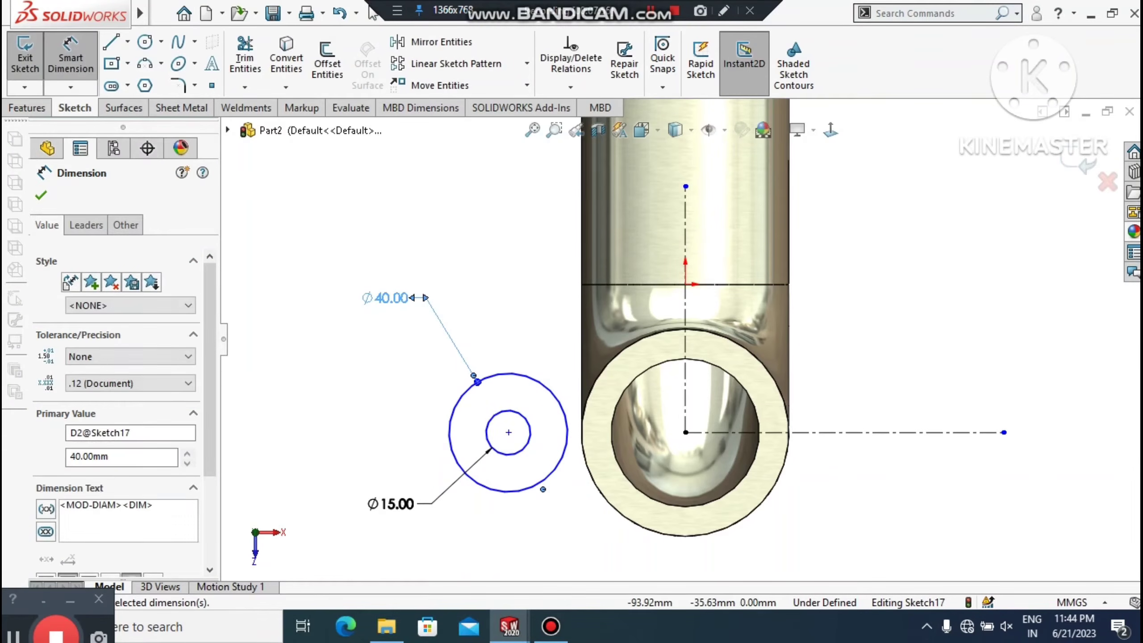
pyautogui.click(407, 390)
# Step: Set the distance between the pipe's centre and the centre of the concentric circles to 50 mm
pyautogui.click(685, 432)
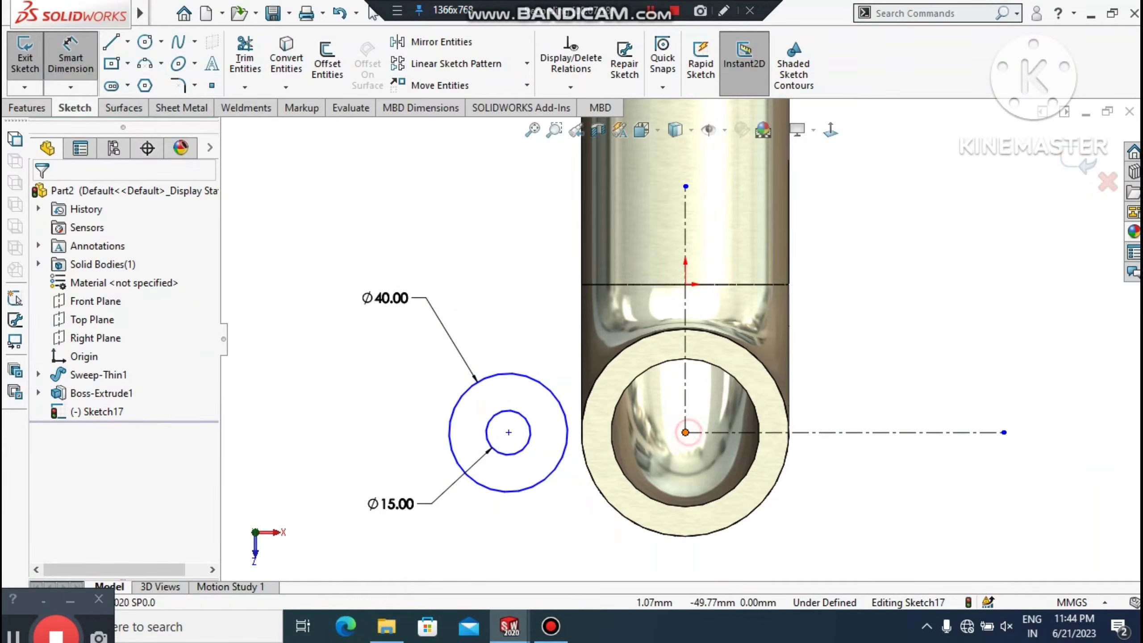
pyautogui.click(509, 433)
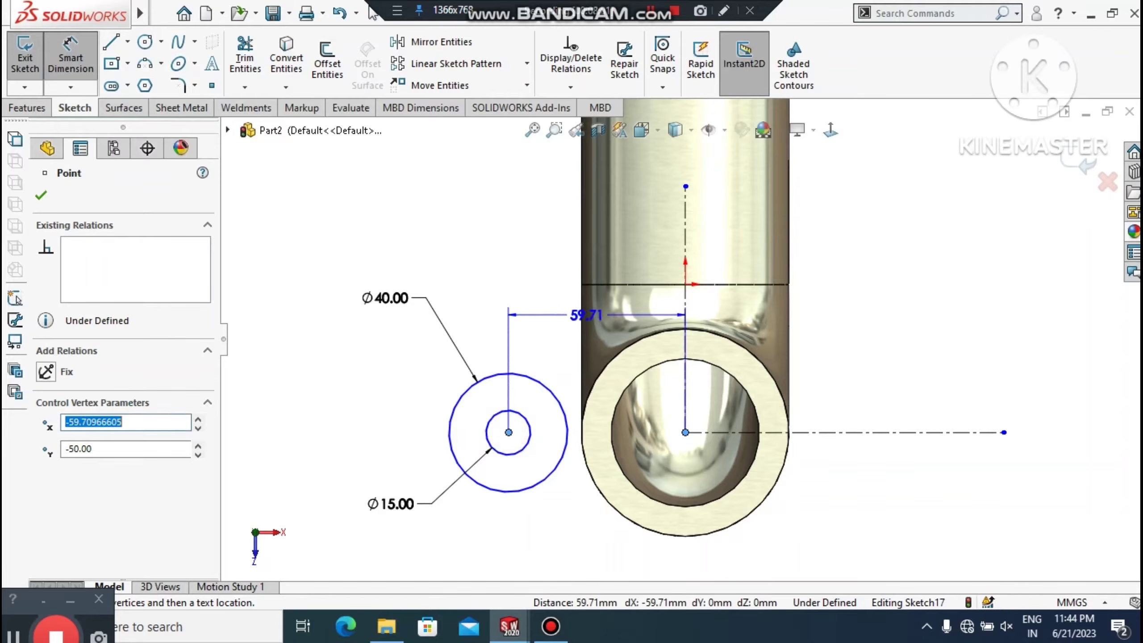
pyautogui.click(548, 312)
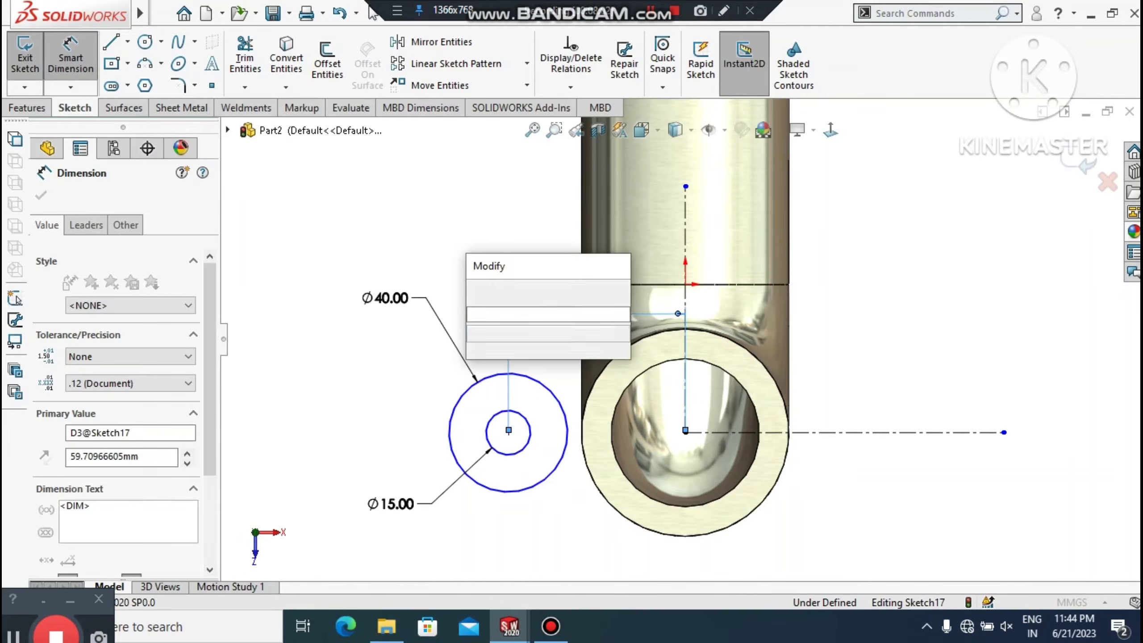
pyautogui.write('5')
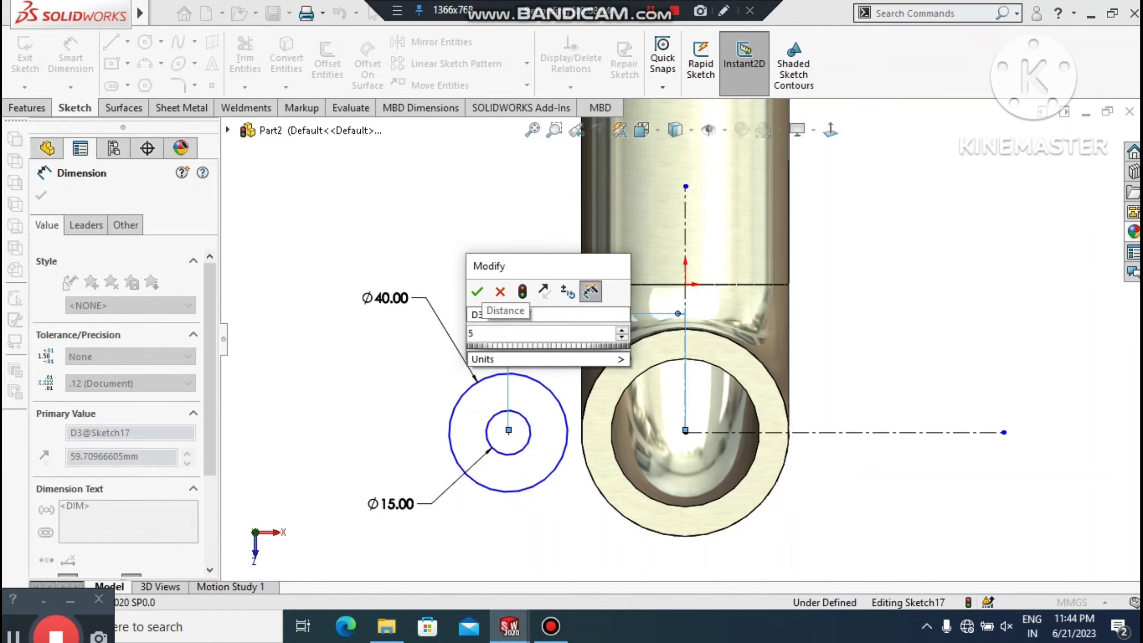
pyautogui.write('0')
pyautogui.press('Return')
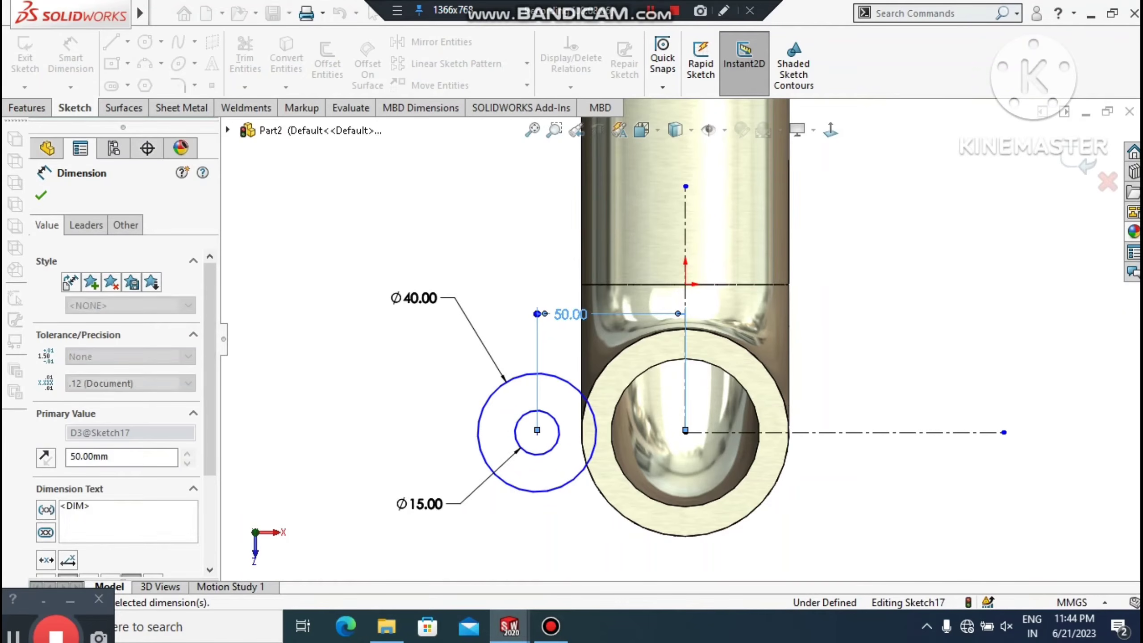
pyautogui.click(902, 487)
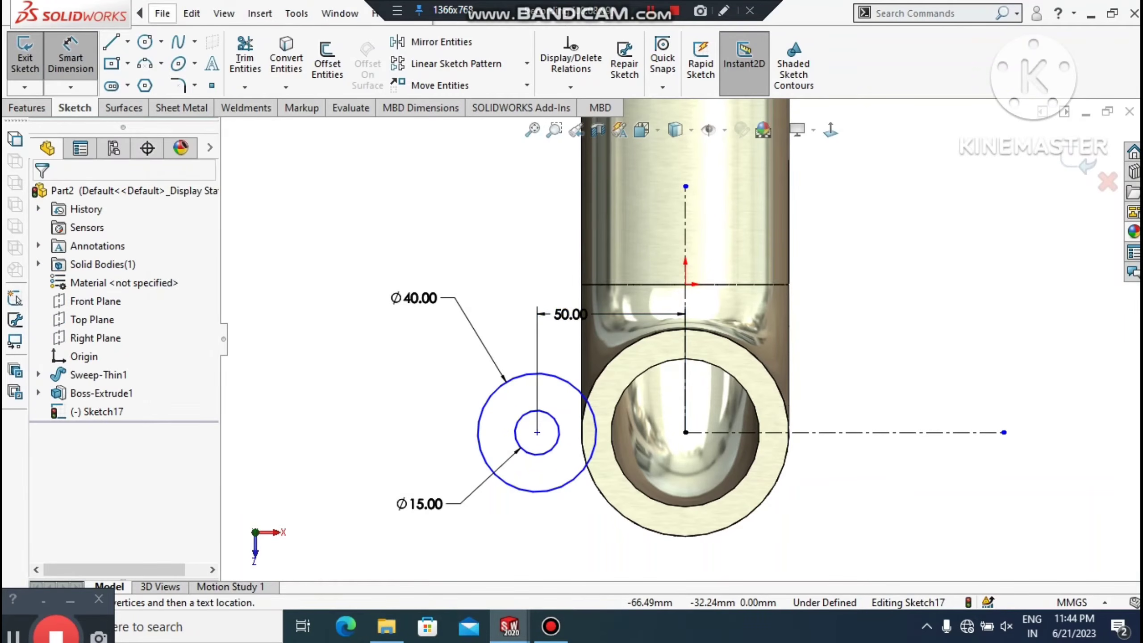
# Step: Mirror both concentric circles about the vertical centerline, keeping the originals as copies
pyautogui.click(441, 41)
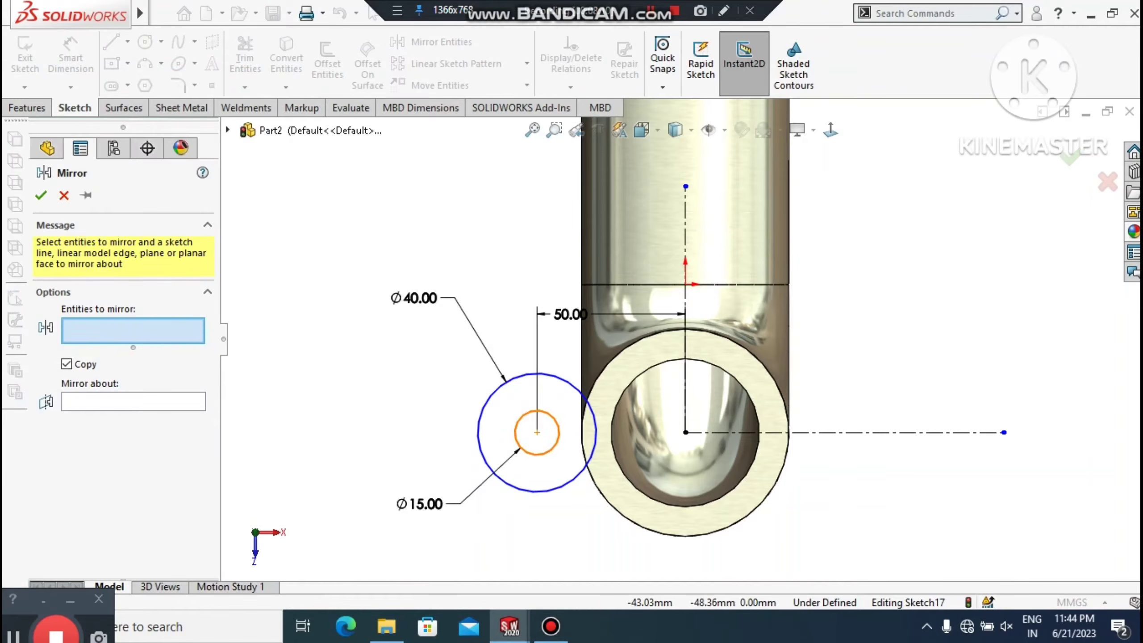
pyautogui.click(558, 428)
pyautogui.click(559, 383)
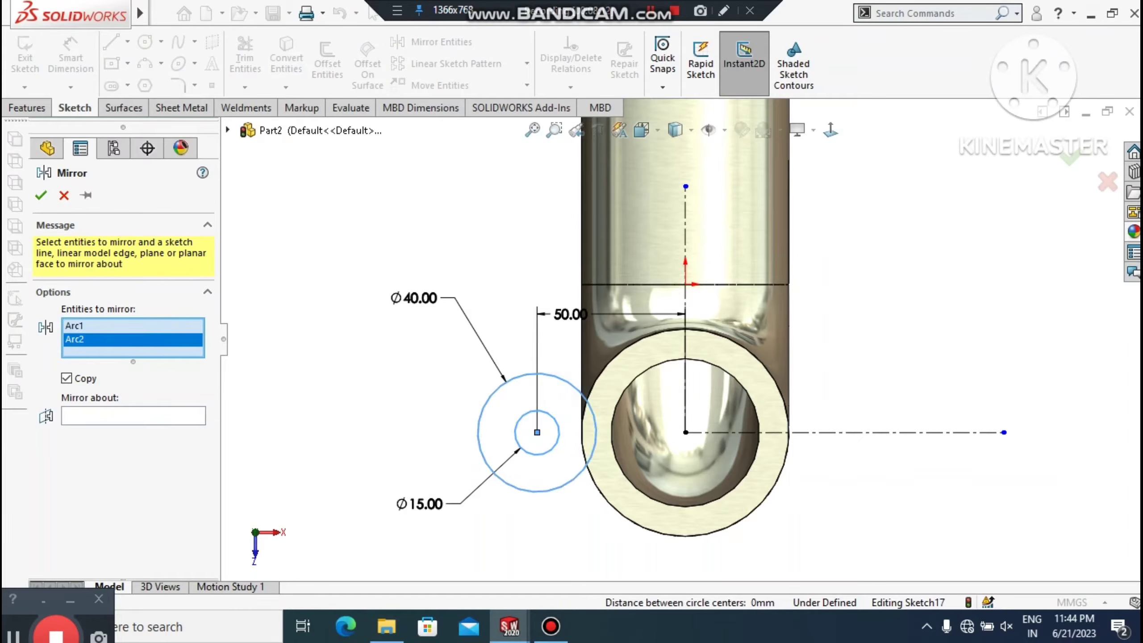
pyautogui.click(166, 415)
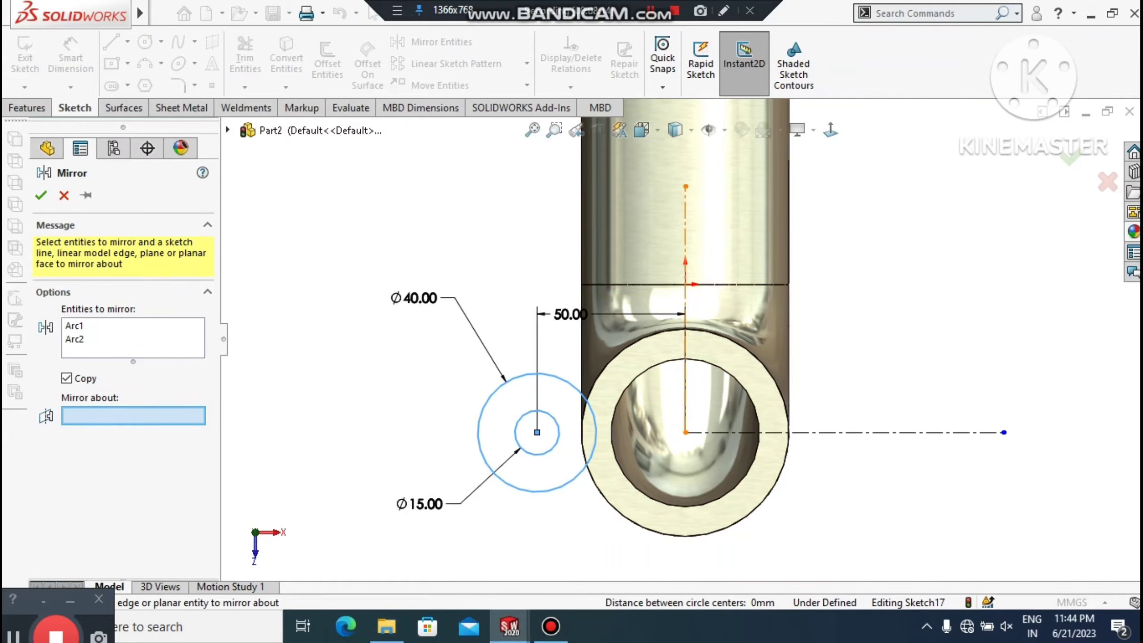
pyautogui.click(685, 229)
pyautogui.click(41, 195)
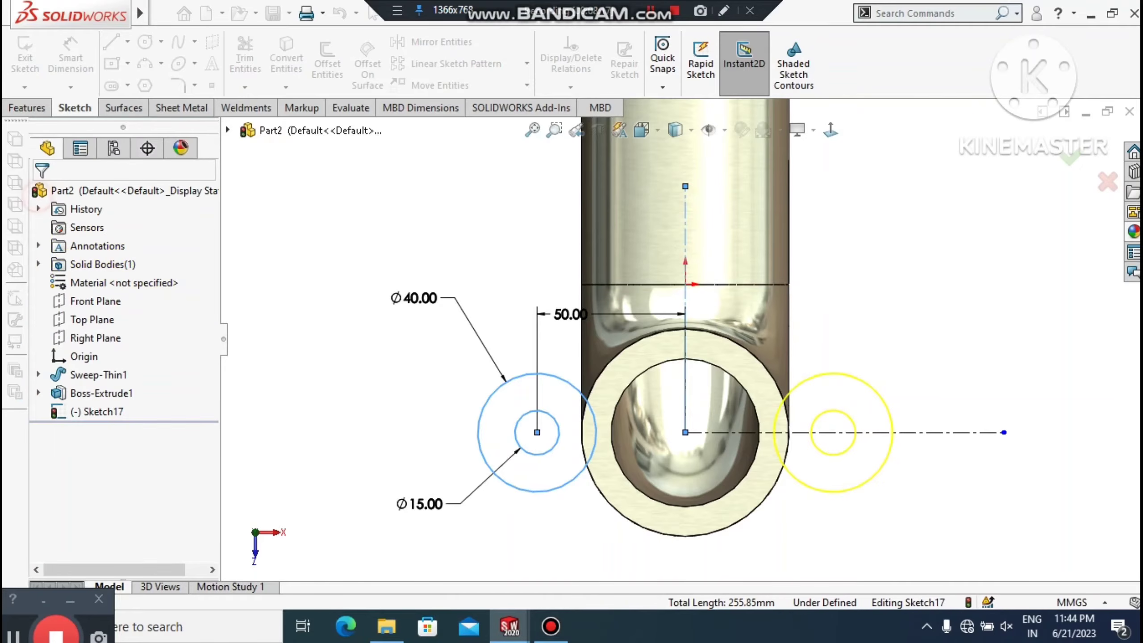
# Step: Sketch a circle about 84 mm in diameter around the pipe's outer edge, centred on the pipe's end face
pyautogui.click(145, 42)
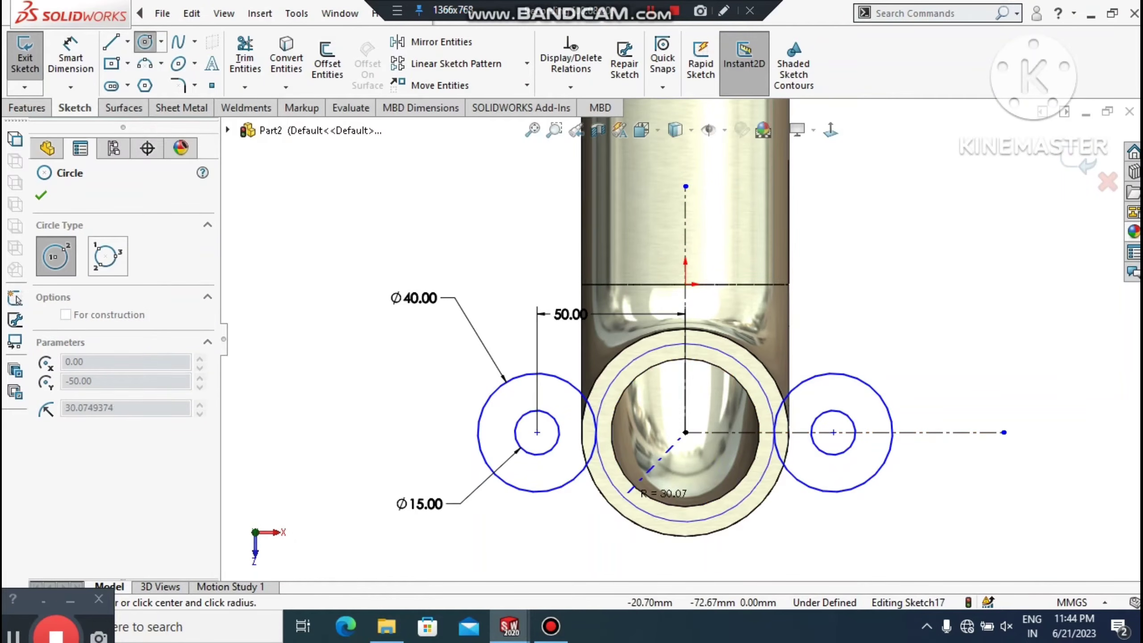
pyautogui.click(609, 532)
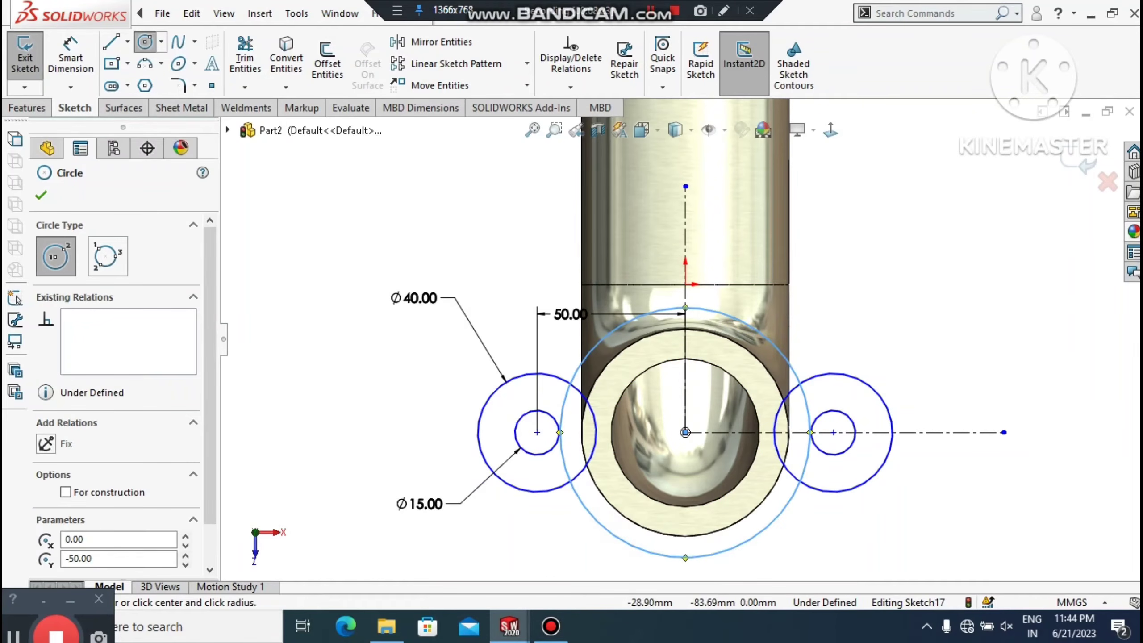
pyautogui.press('Escape')
# Step: Dimension the large circle around the pipe's end face to a diameter of 100 mm
pyautogui.click(70, 56)
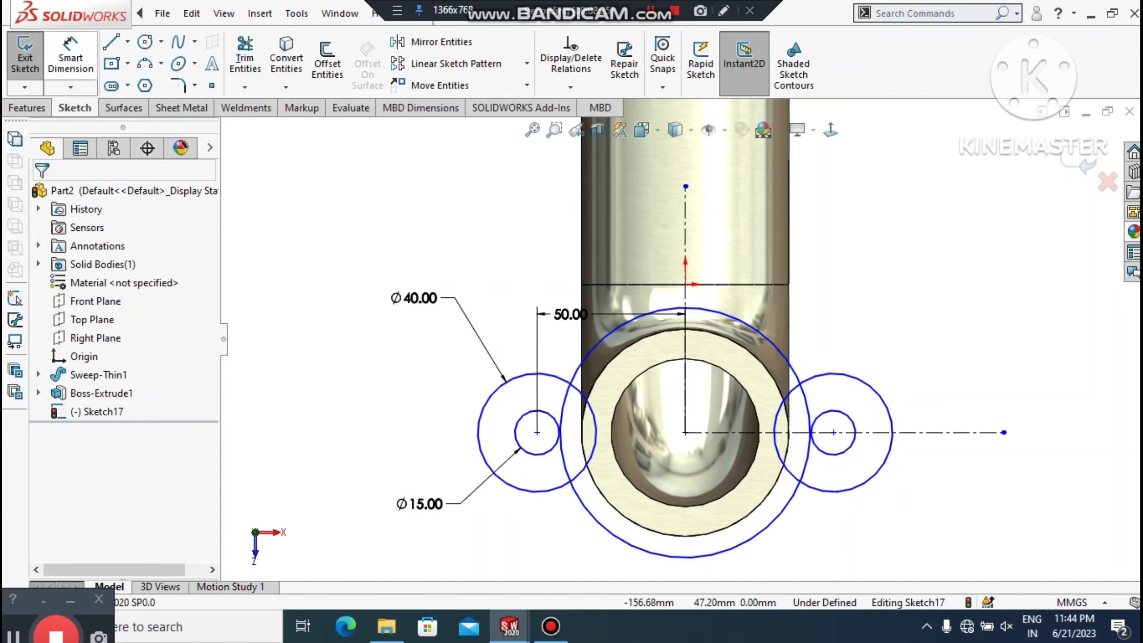
pyautogui.click(588, 518)
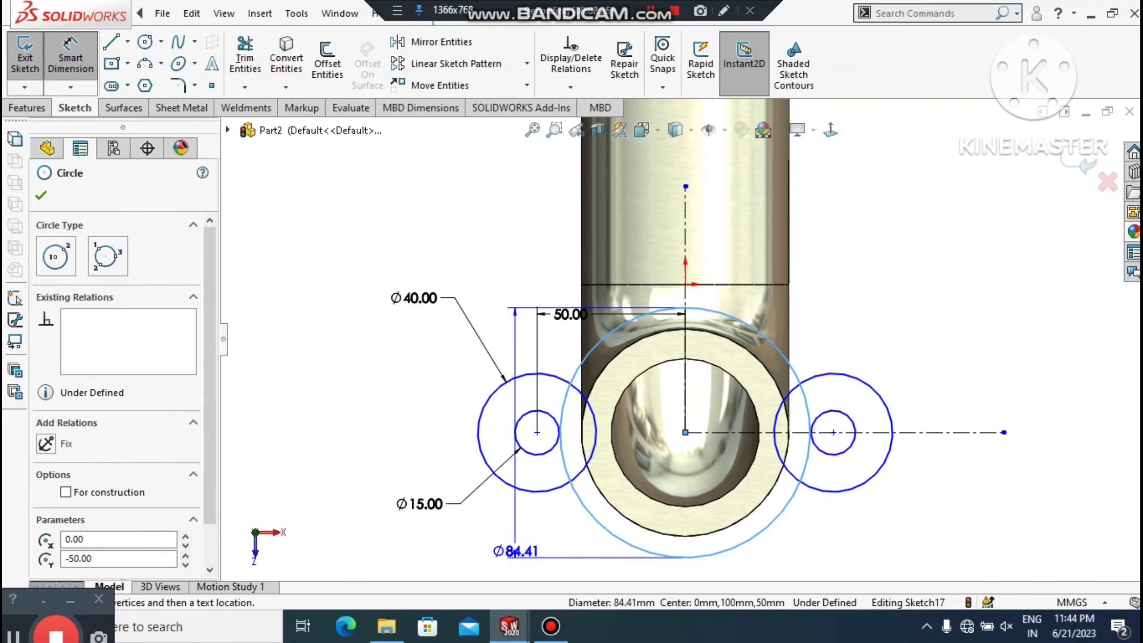
pyautogui.click(515, 549)
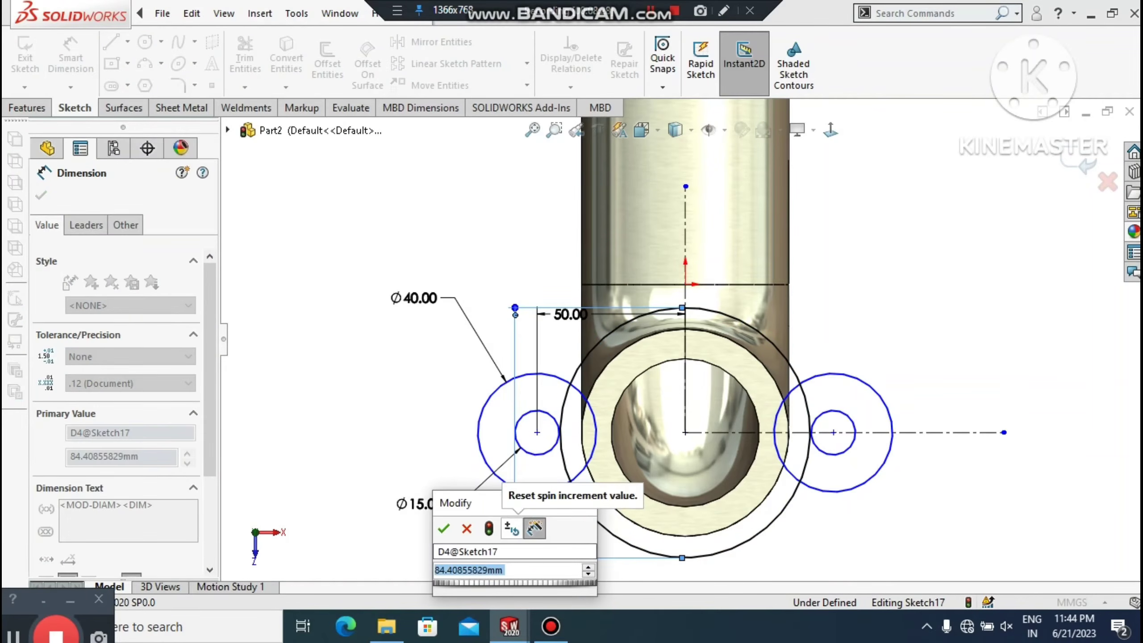
pyautogui.write('1')
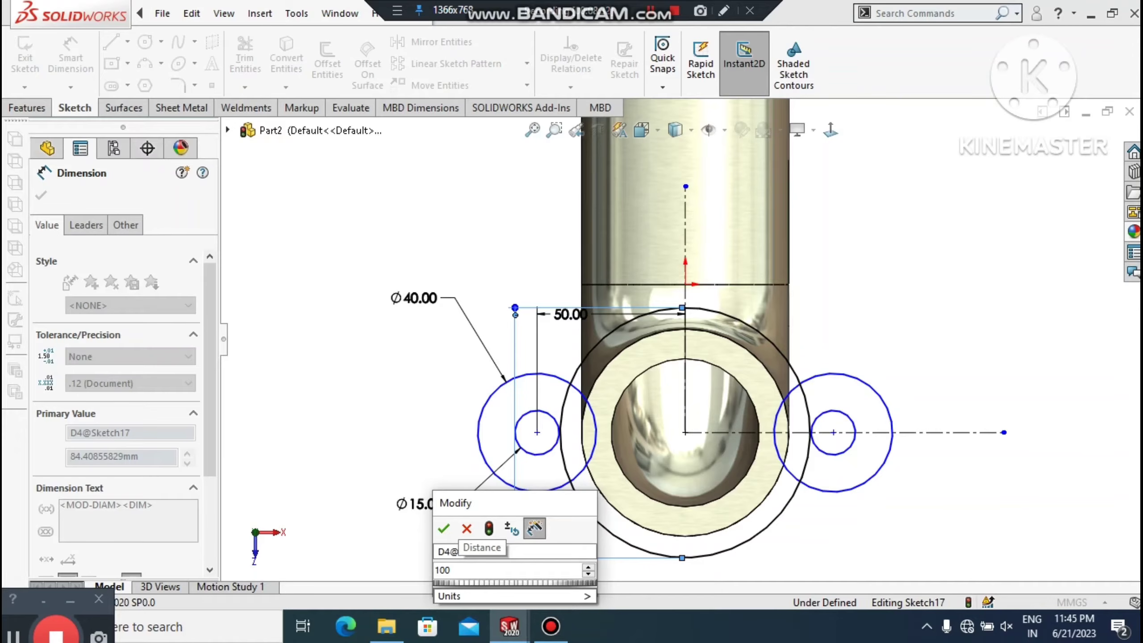
pyautogui.write('00')
pyautogui.press('Return')
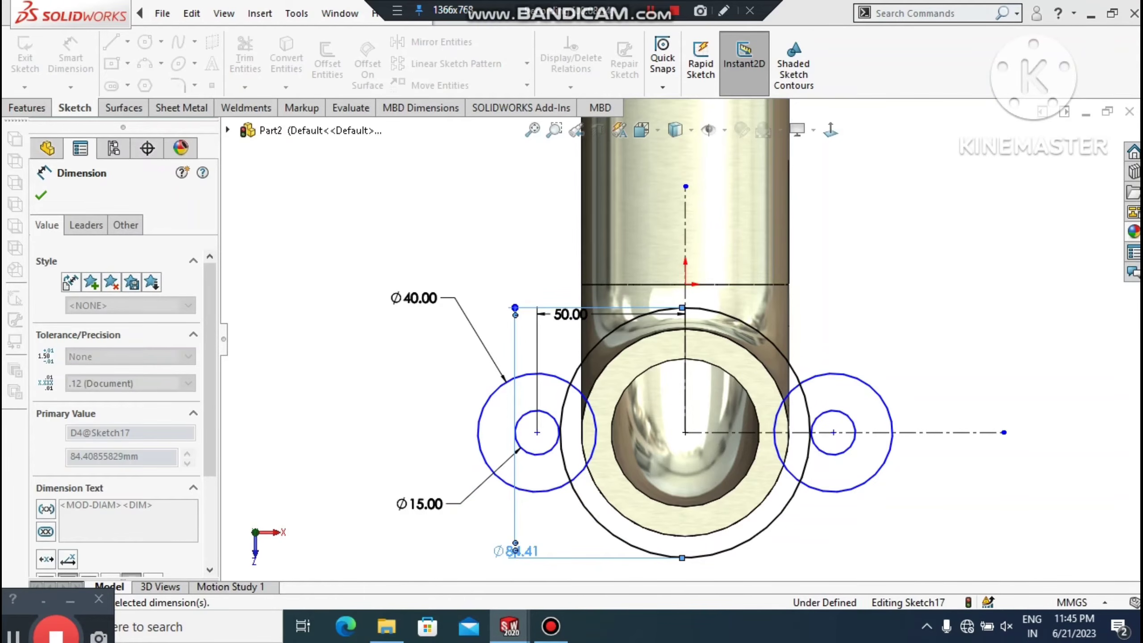
pyautogui.click(844, 274)
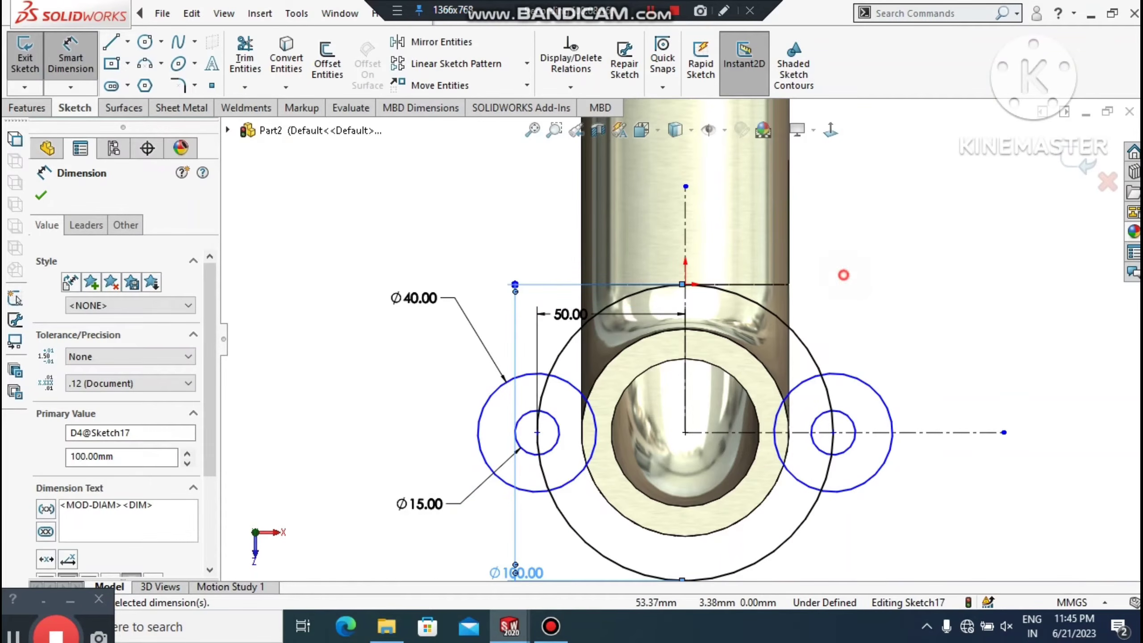
# Step: Draw a line tangent to the left 40 mm circle and the 100 mm circle along their upper sides
pyautogui.scroll(-2, 506, 388)
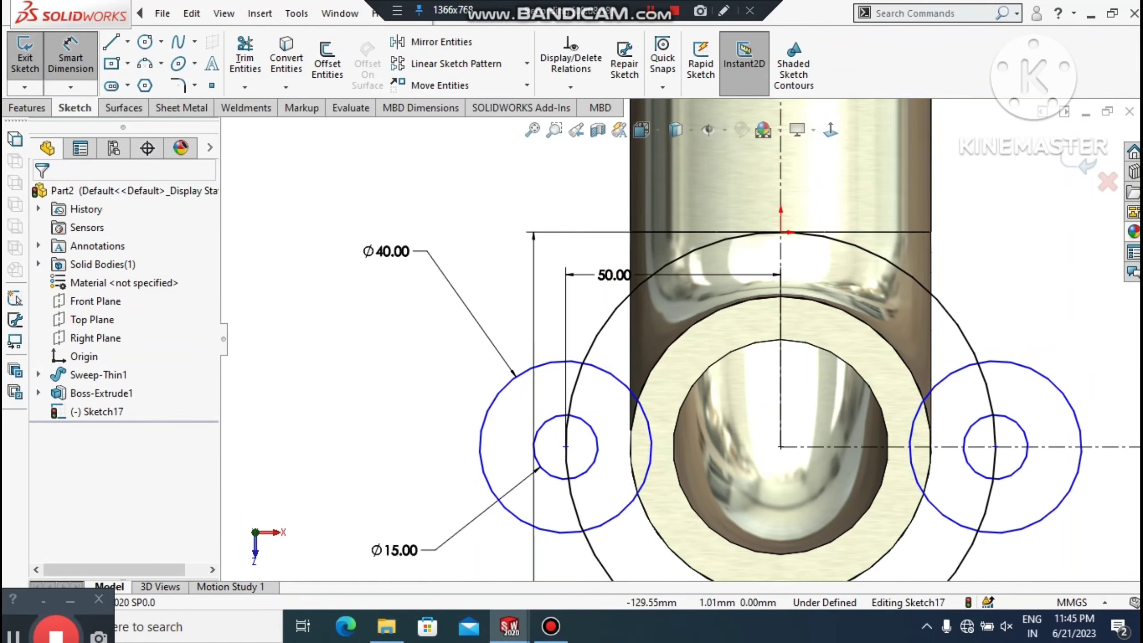
pyautogui.click(110, 42)
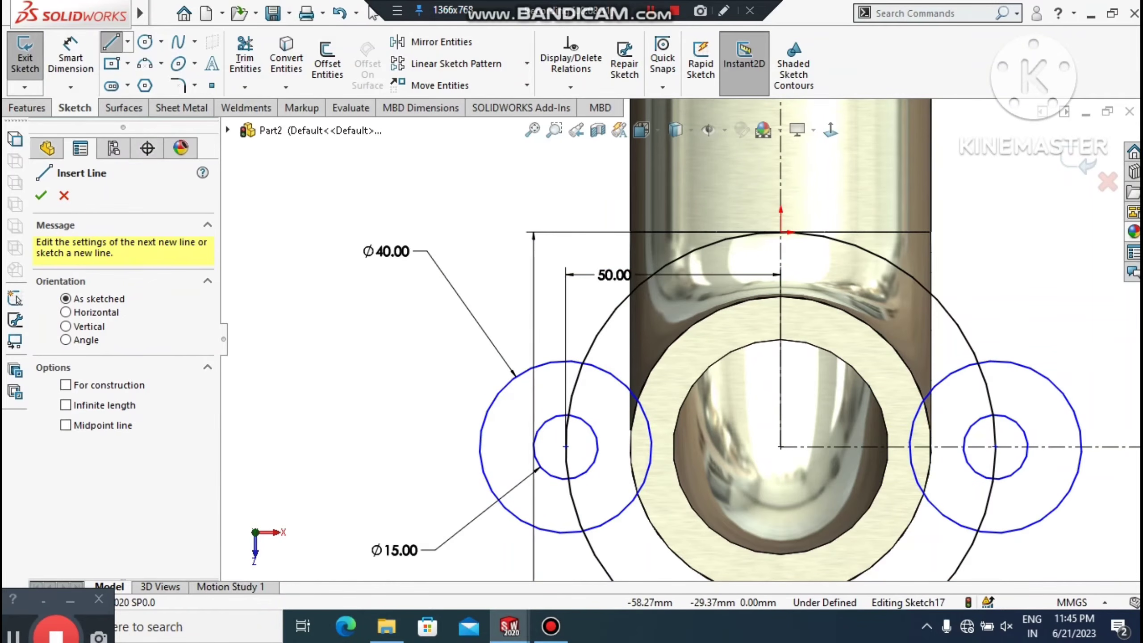
pyautogui.click(517, 375)
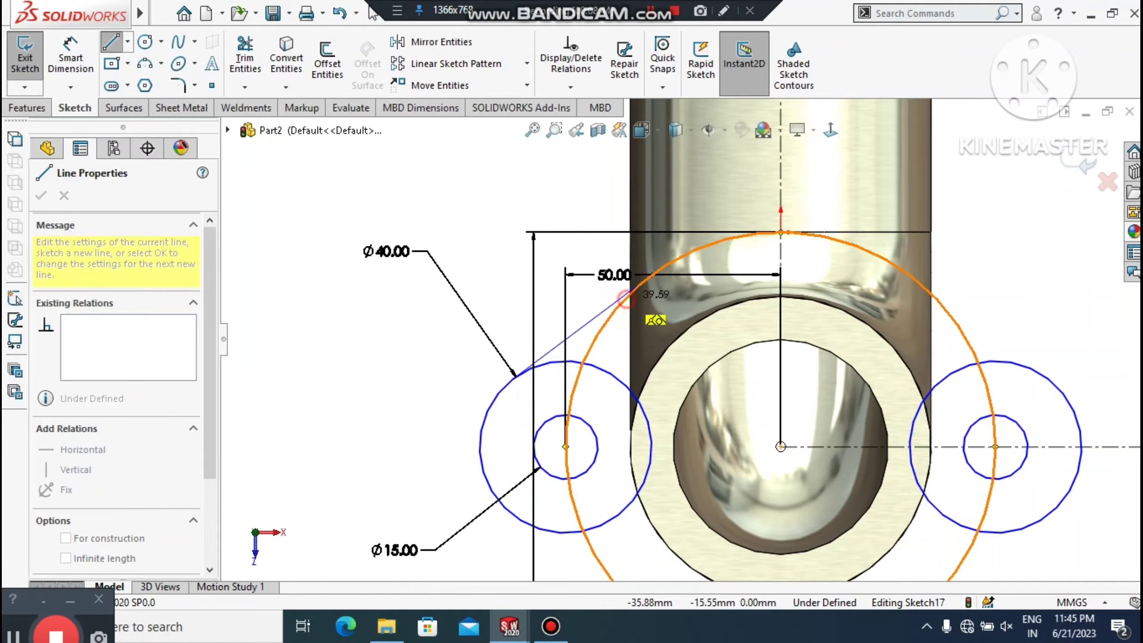
pyautogui.click(652, 274)
pyautogui.press('Escape')
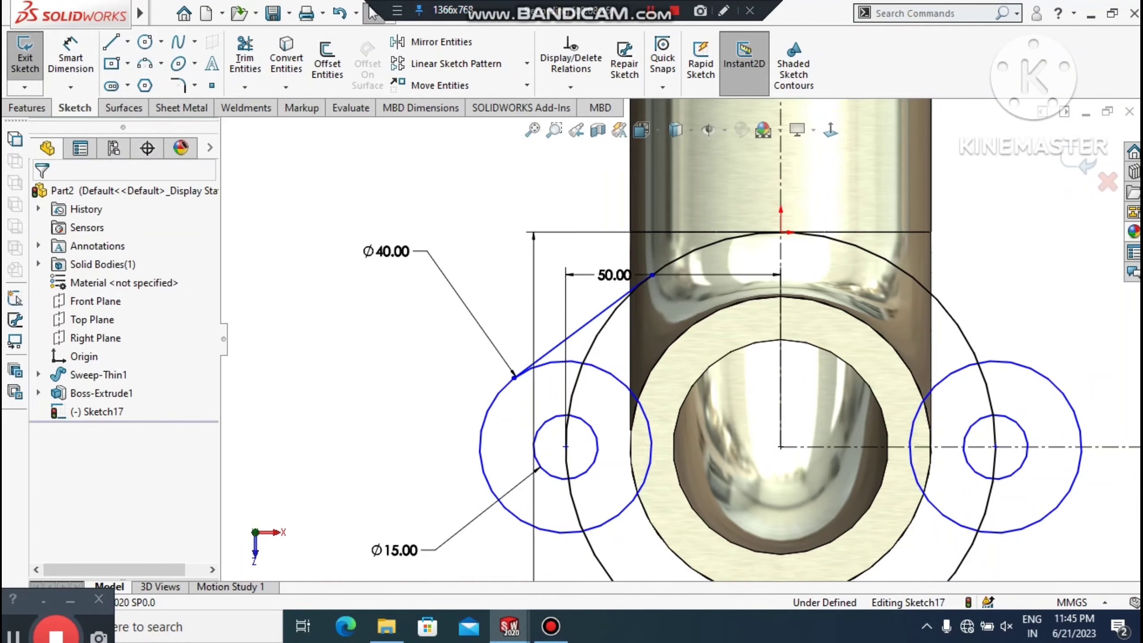
# Step: Draw a line tangent to the right 40 mm circle and the 100 mm circle along their upper sides
pyautogui.click(163, 13)
pyautogui.click(116, 42)
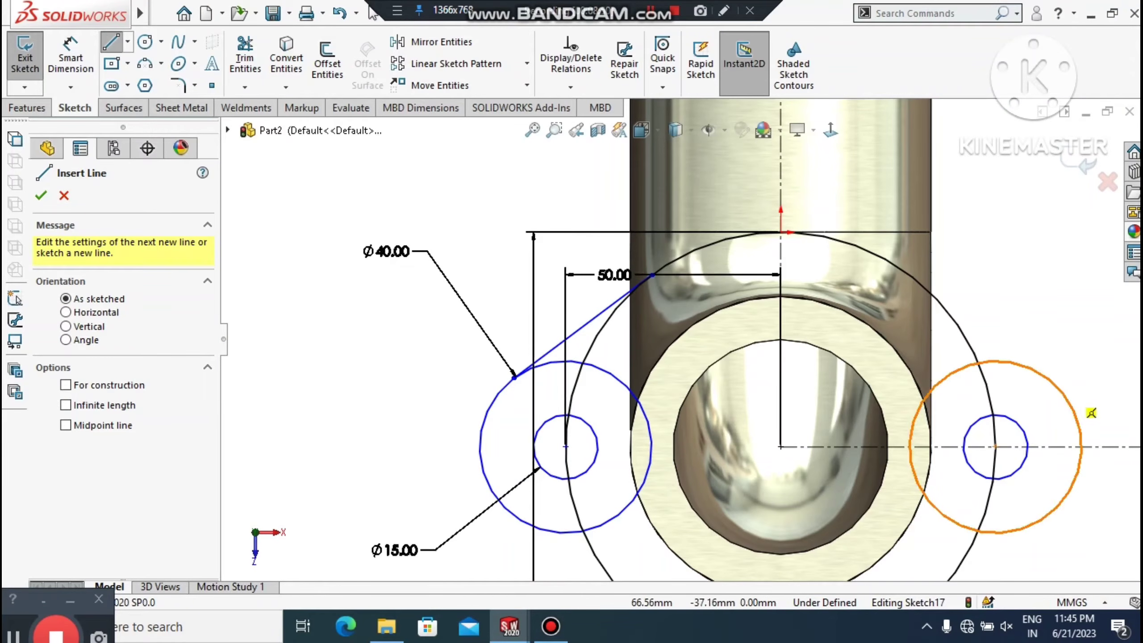
pyautogui.click(1037, 372)
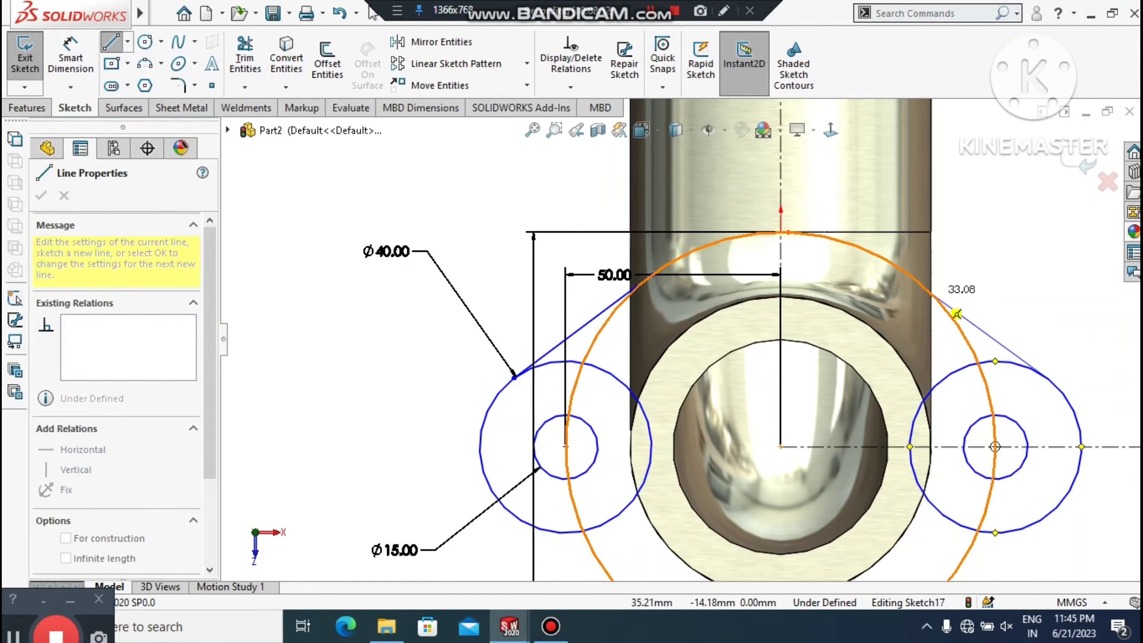
pyautogui.click(960, 314)
pyautogui.press('Escape')
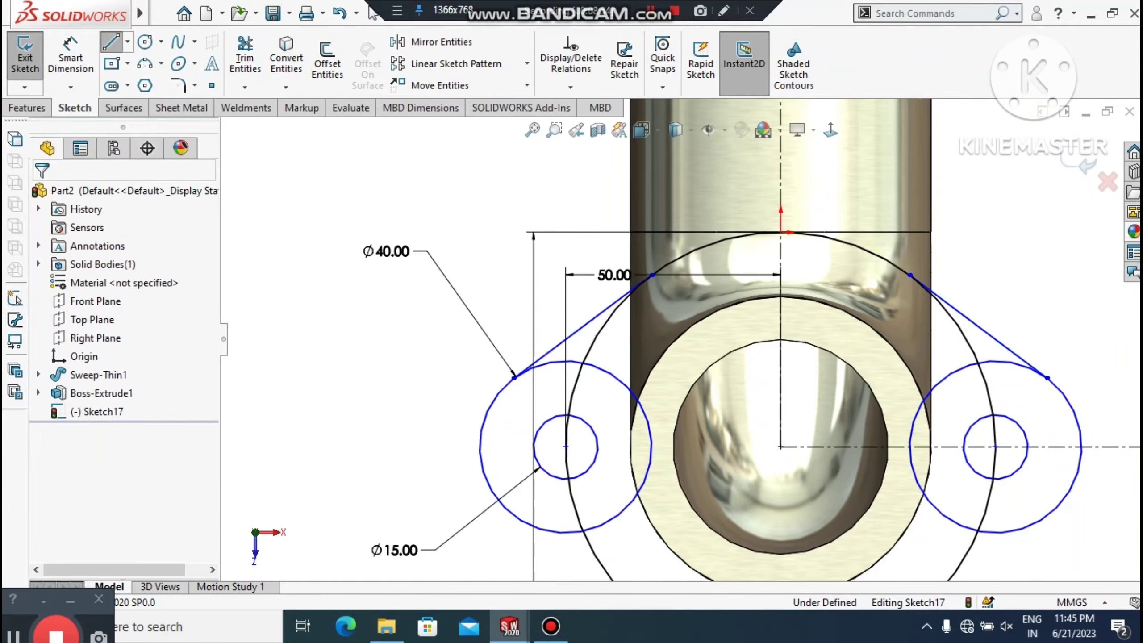
# Step: Draw a line tangent to the left 40 mm circle and the 100 mm circle along their lower sides
pyautogui.scroll(2, 683, 339)
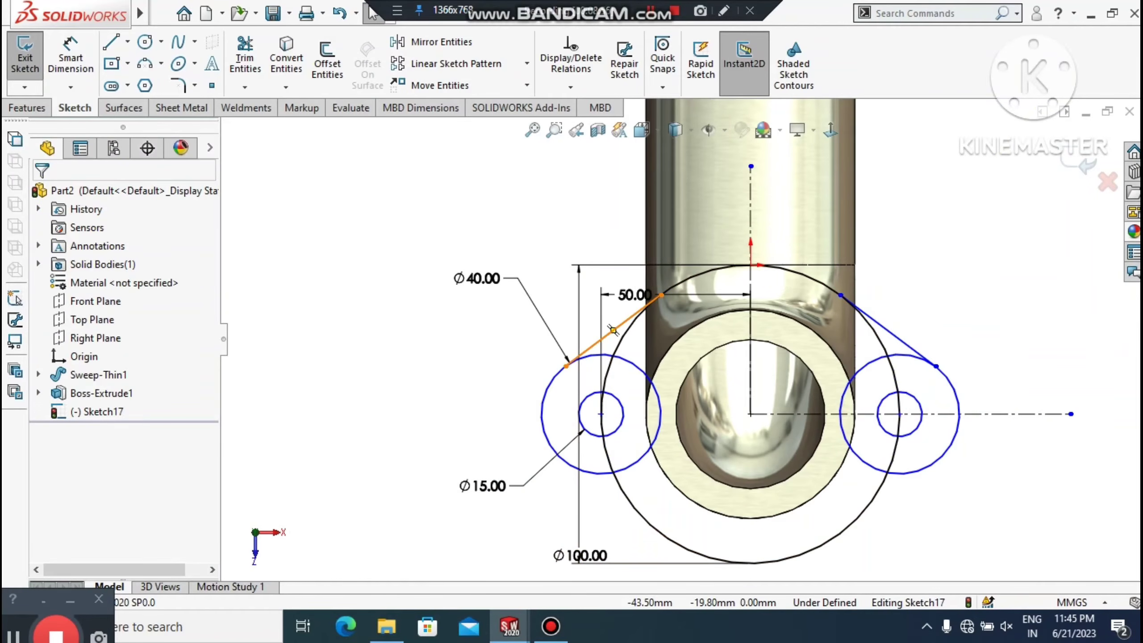
pyautogui.scroll(2, 613, 330)
pyautogui.press('l')
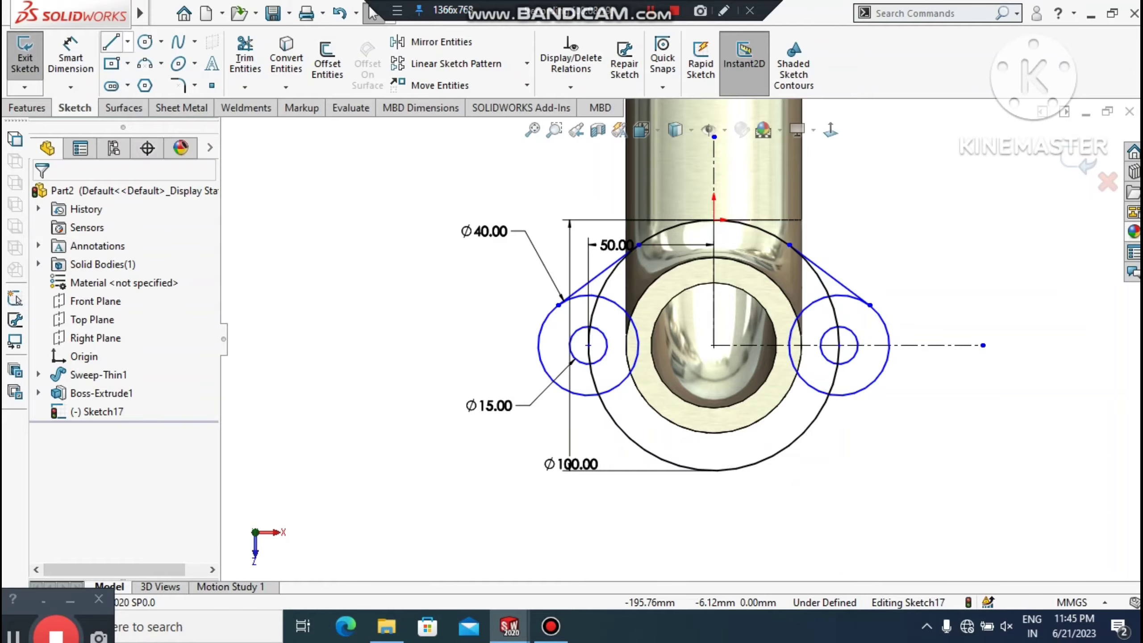
pyautogui.click(113, 37)
pyautogui.click(562, 392)
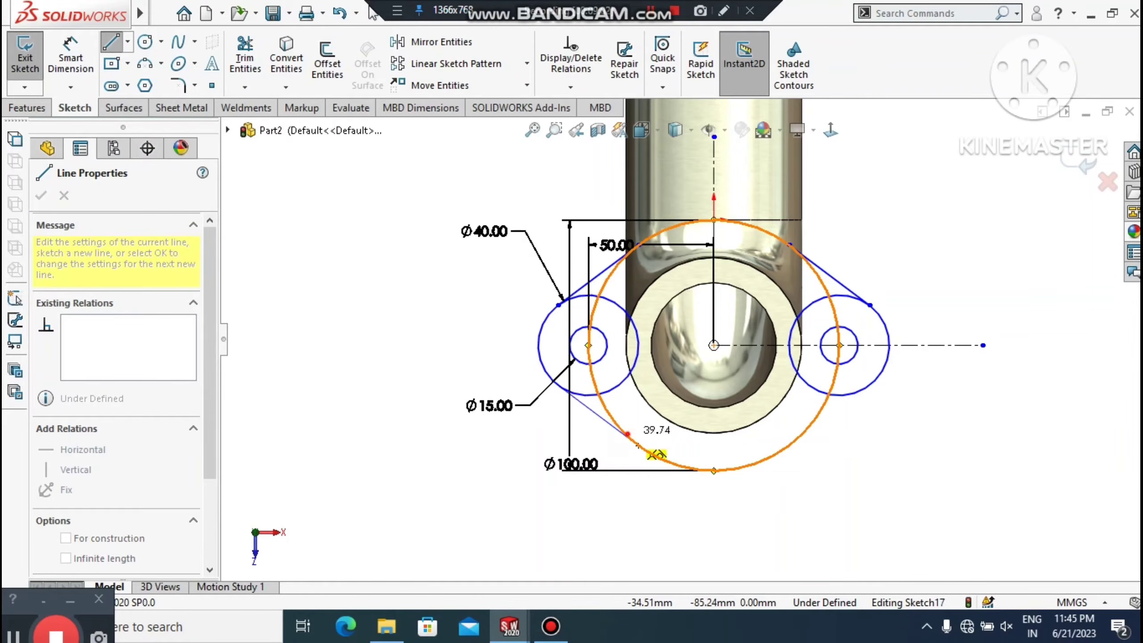
pyautogui.click(637, 444)
pyautogui.press('Escape')
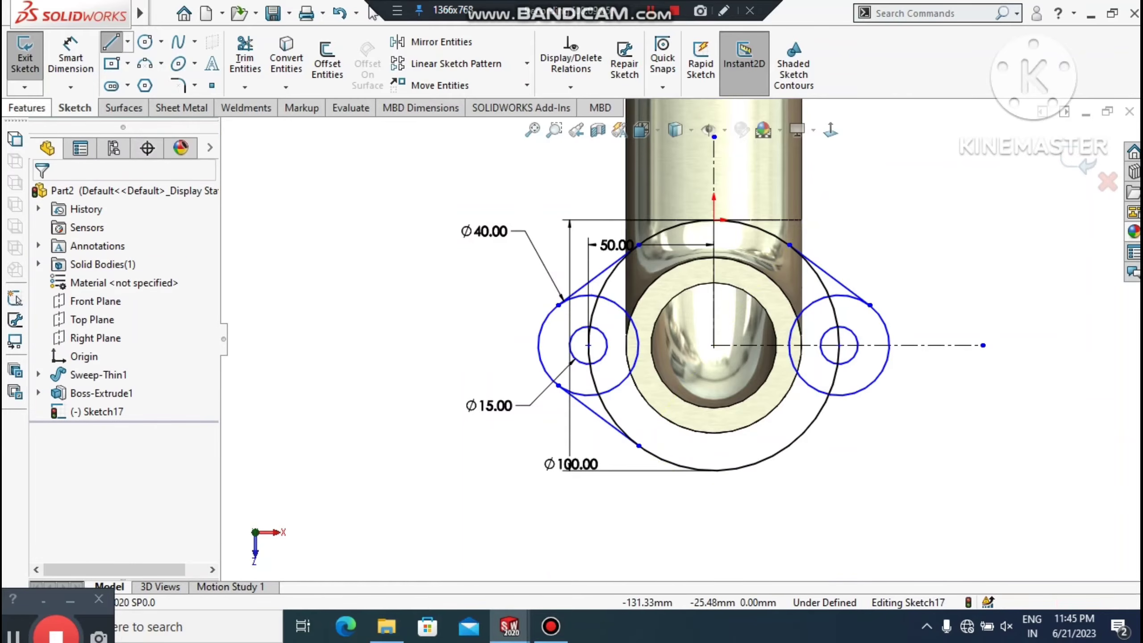
# Step: Draw a line tangent to the right 40 mm circle and the 100 mm circle along their lower sides
pyautogui.click(110, 42)
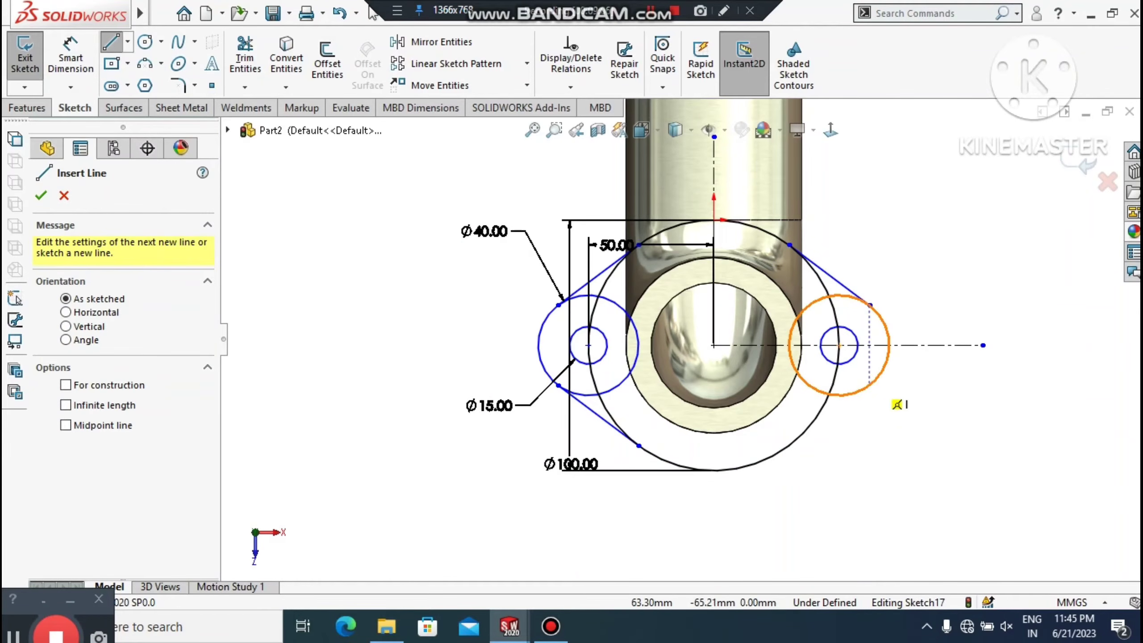
pyautogui.click(910, 391)
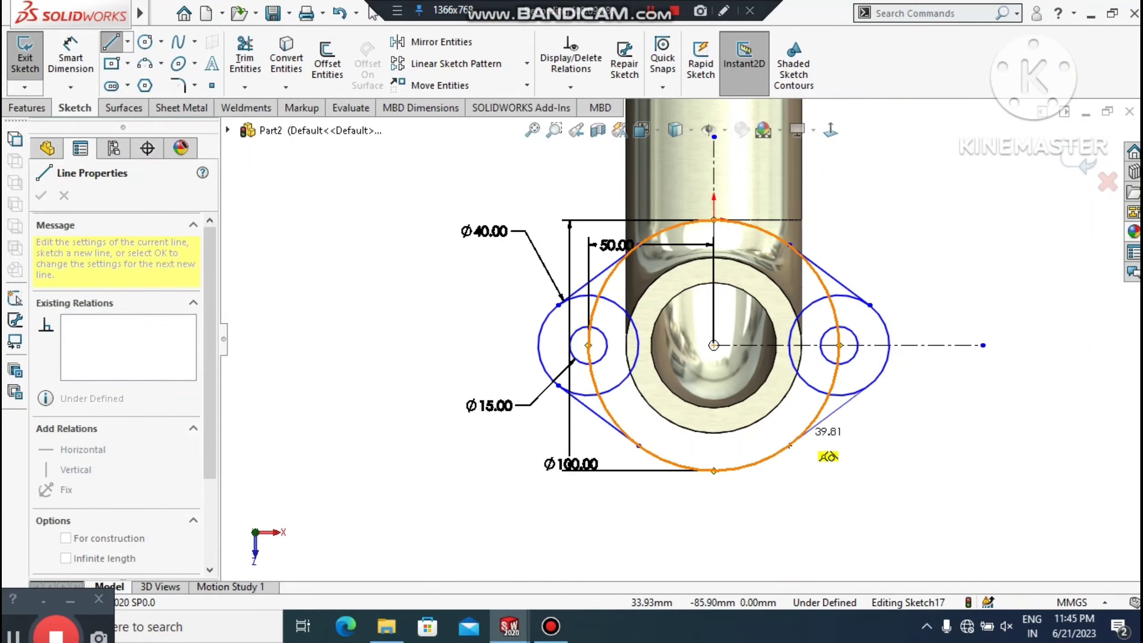
pyautogui.click(799, 435)
pyautogui.press('Escape')
pyautogui.press('Escape')
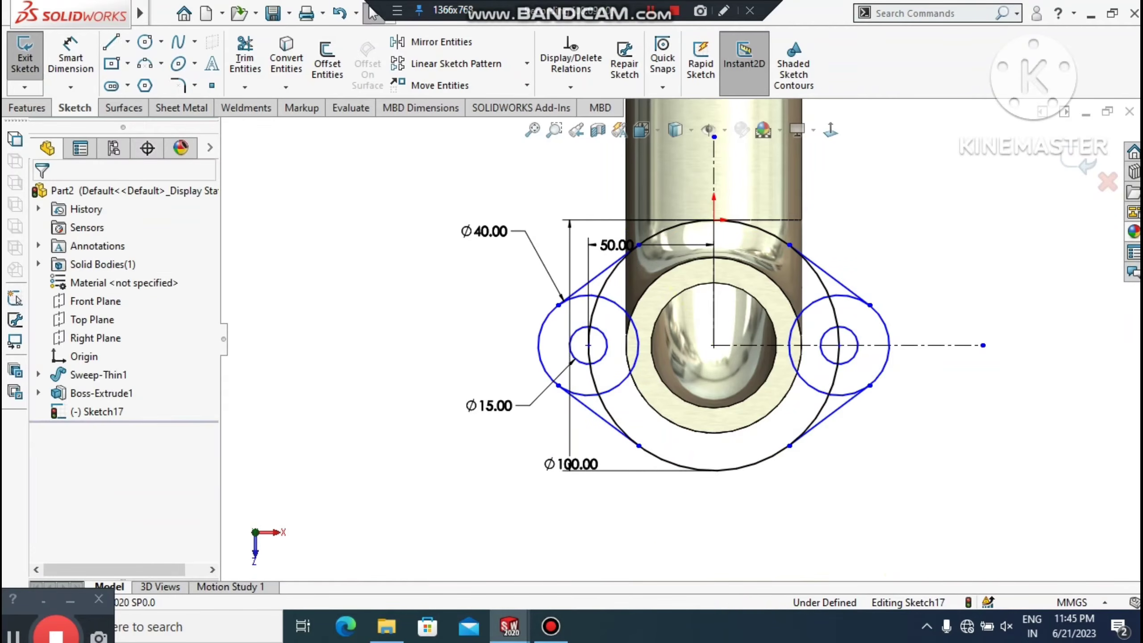
# Step: Inspect the four connecting lines one by one to check their tangent relations to the circles
pyautogui.scroll(2, 682, 339)
pyautogui.scroll(-3, 597, 221)
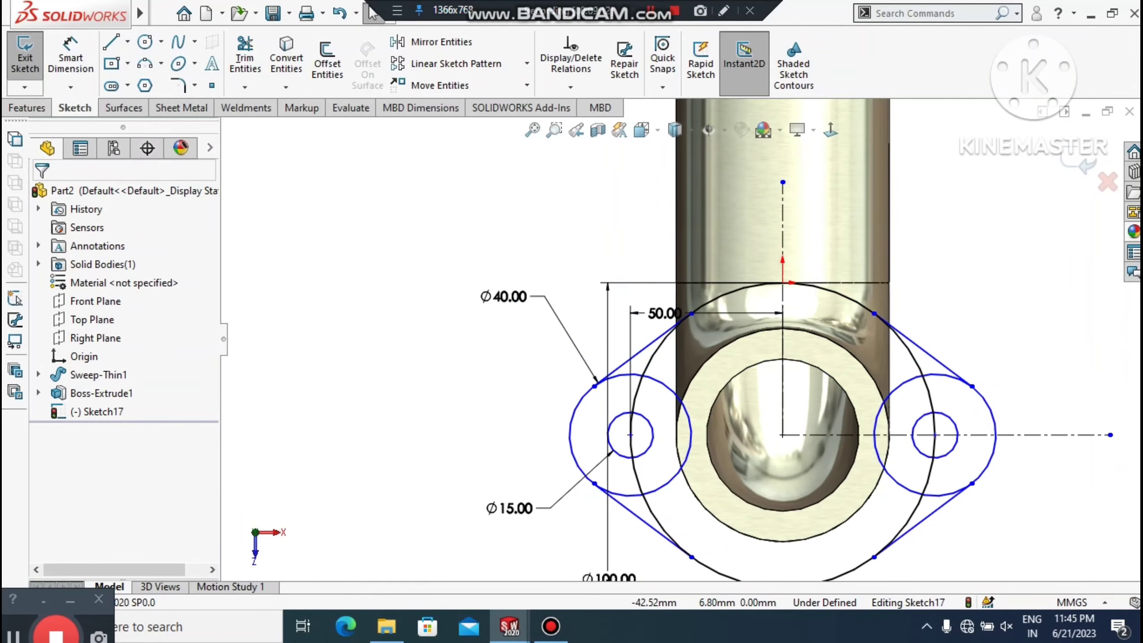
pyautogui.scroll(1, 680, 340)
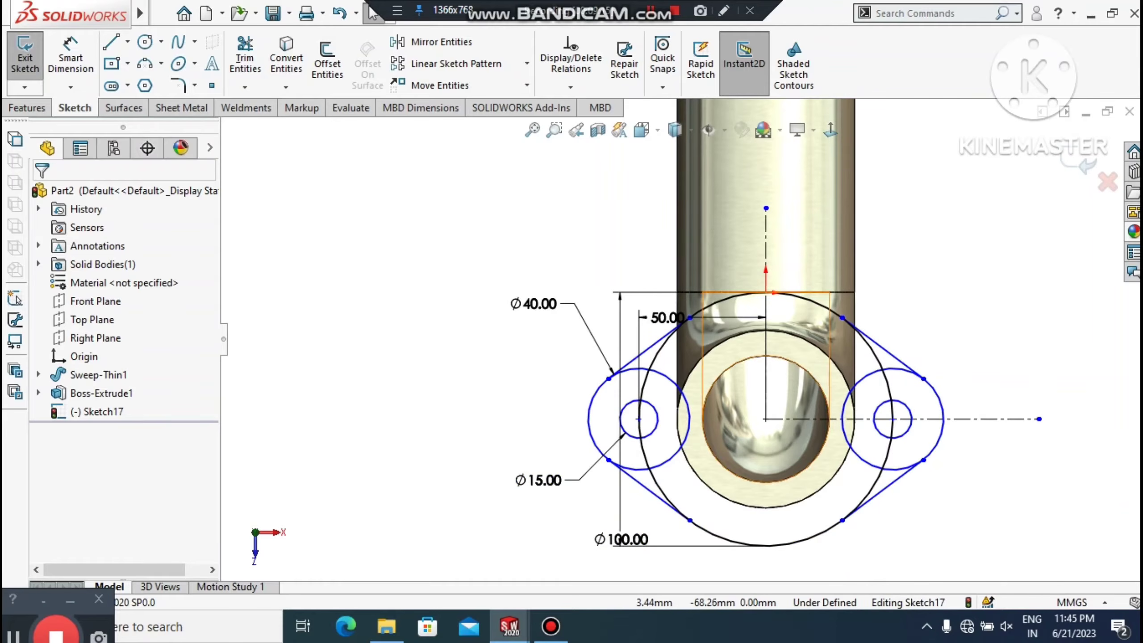
pyautogui.scroll(-2, 645, 414)
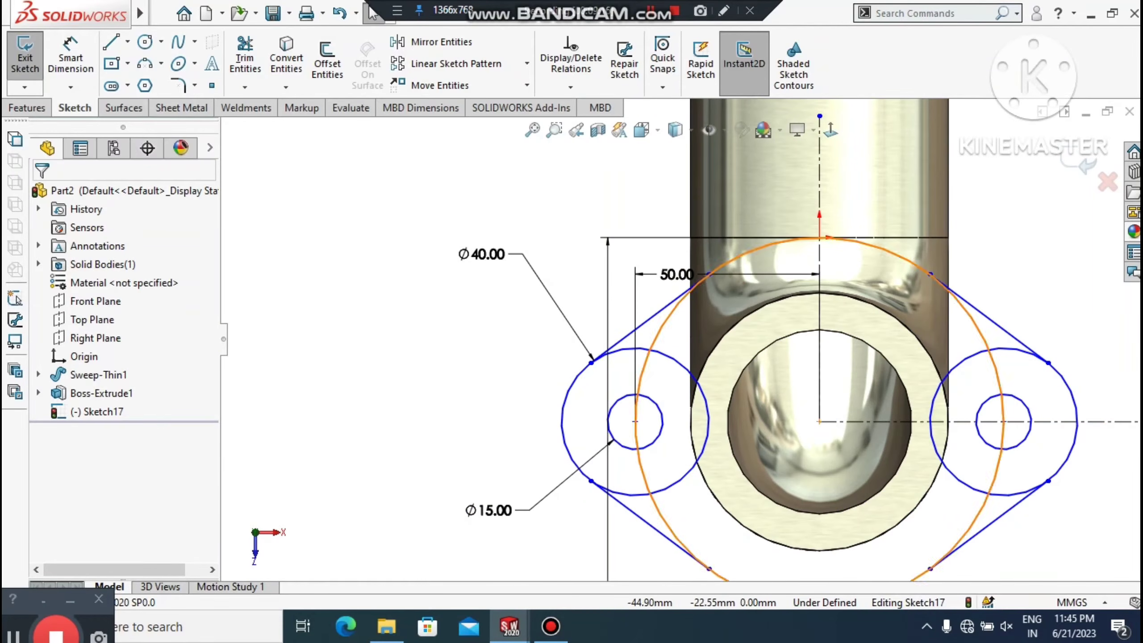
pyautogui.click(650, 319)
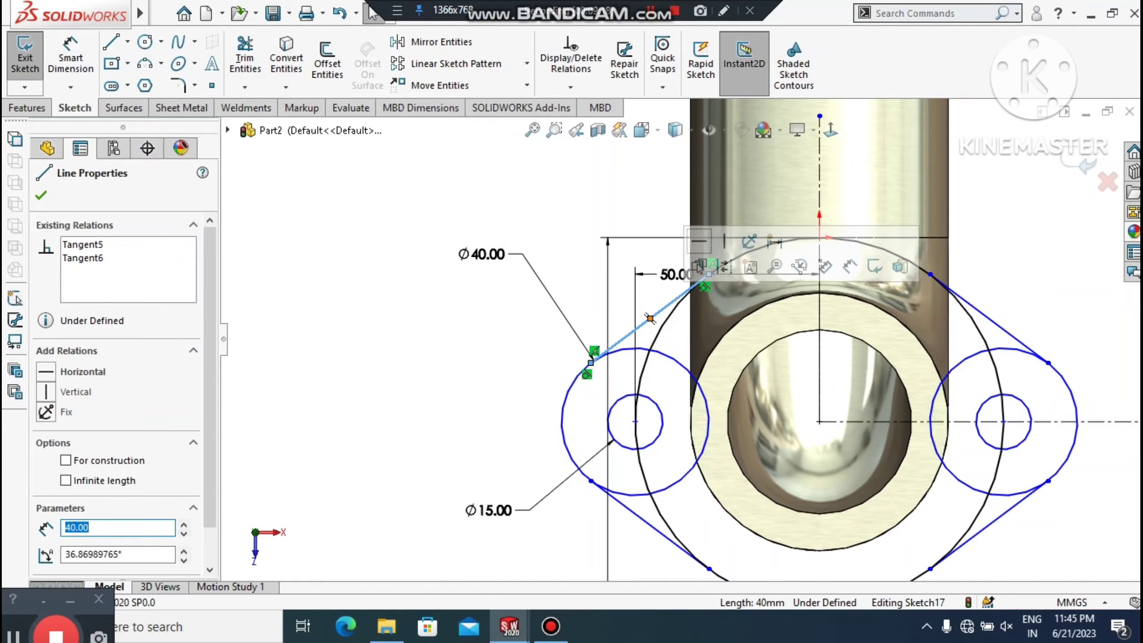
pyautogui.press('Escape')
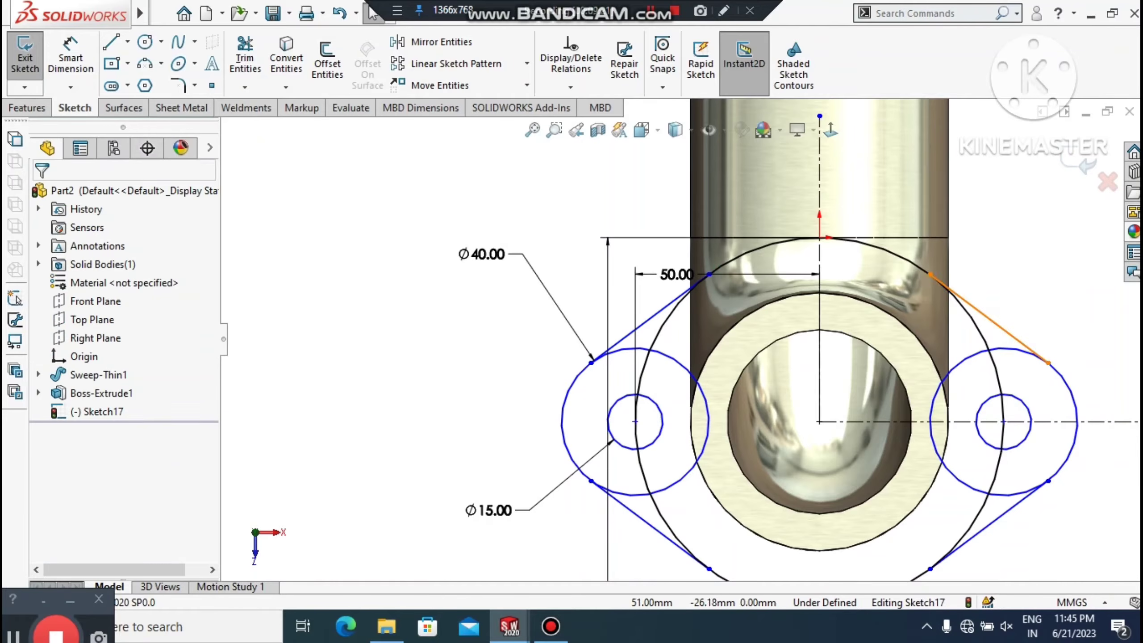
pyautogui.click(1008, 333)
pyautogui.press('Escape')
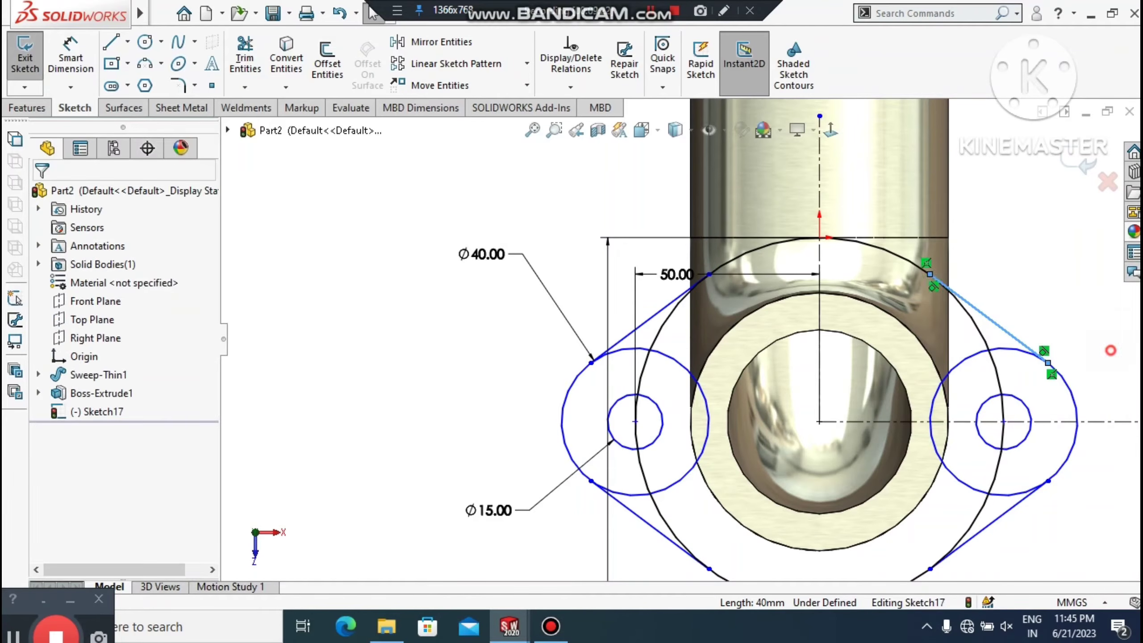
pyautogui.scroll(2, 682, 338)
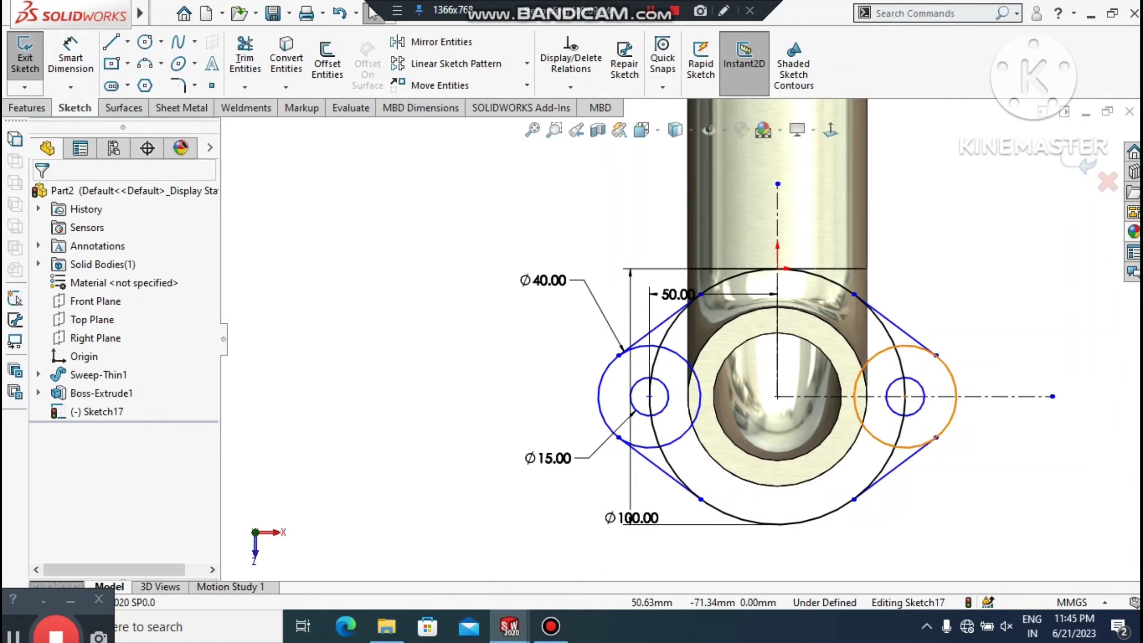
pyautogui.click(904, 465)
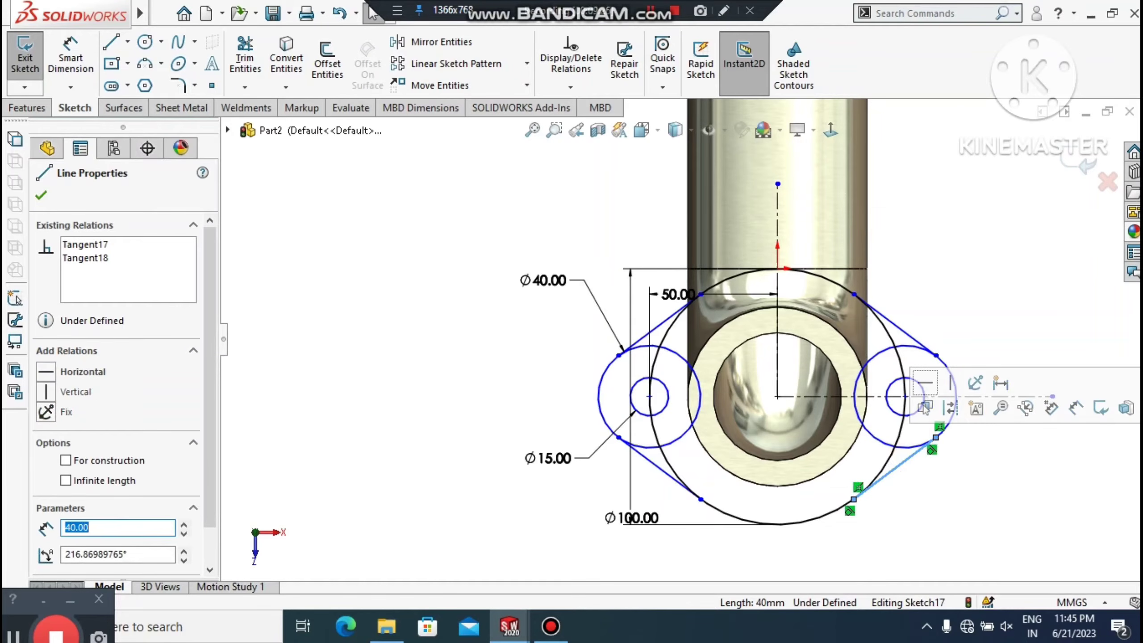
pyautogui.press('Escape')
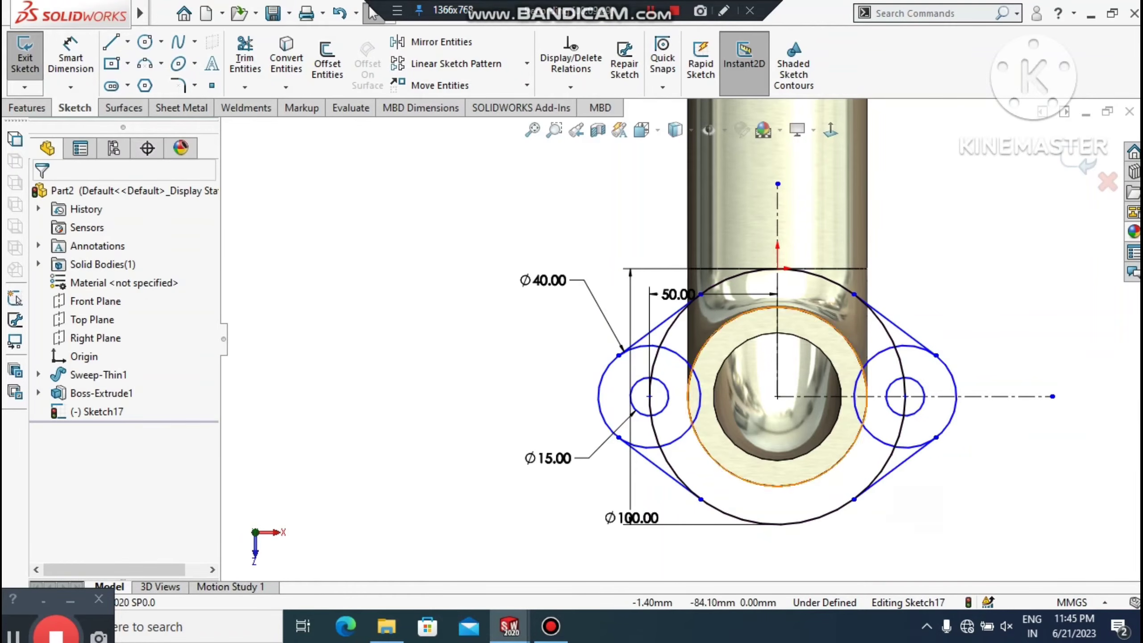
pyautogui.click(658, 467)
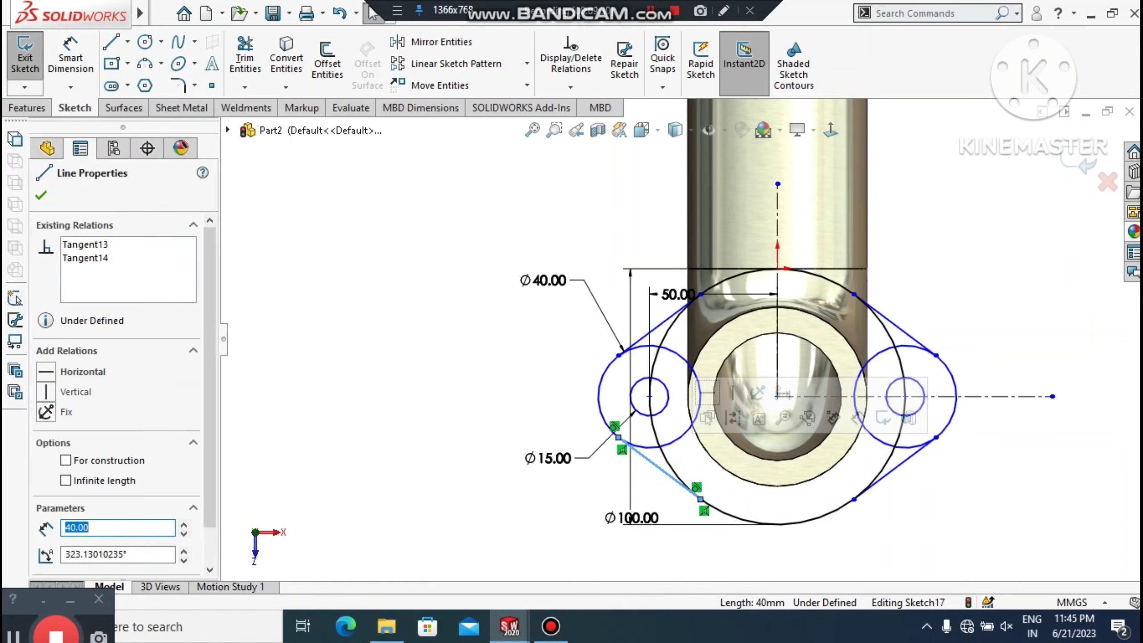
pyautogui.click(764, 556)
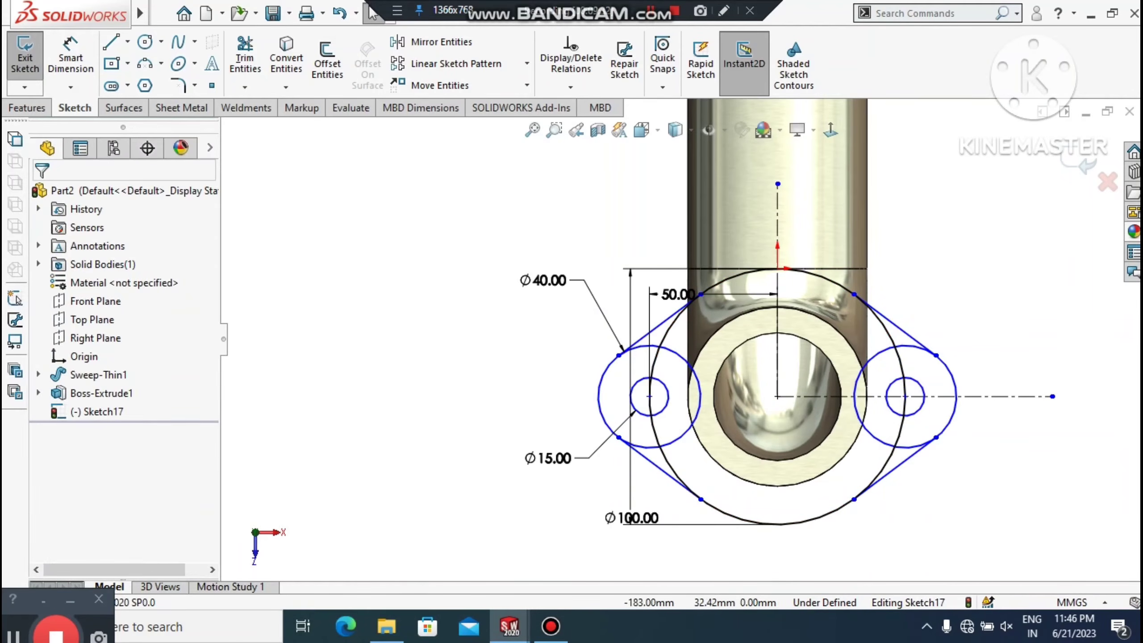
# Step: Power-trim the upper inner arc of the left 40 mm circle and the 100 mm circle's arc between the upper line and the hole
pyautogui.scroll(2, 310, 186)
pyautogui.click(245, 56)
pyautogui.scroll(-5, 670, 348)
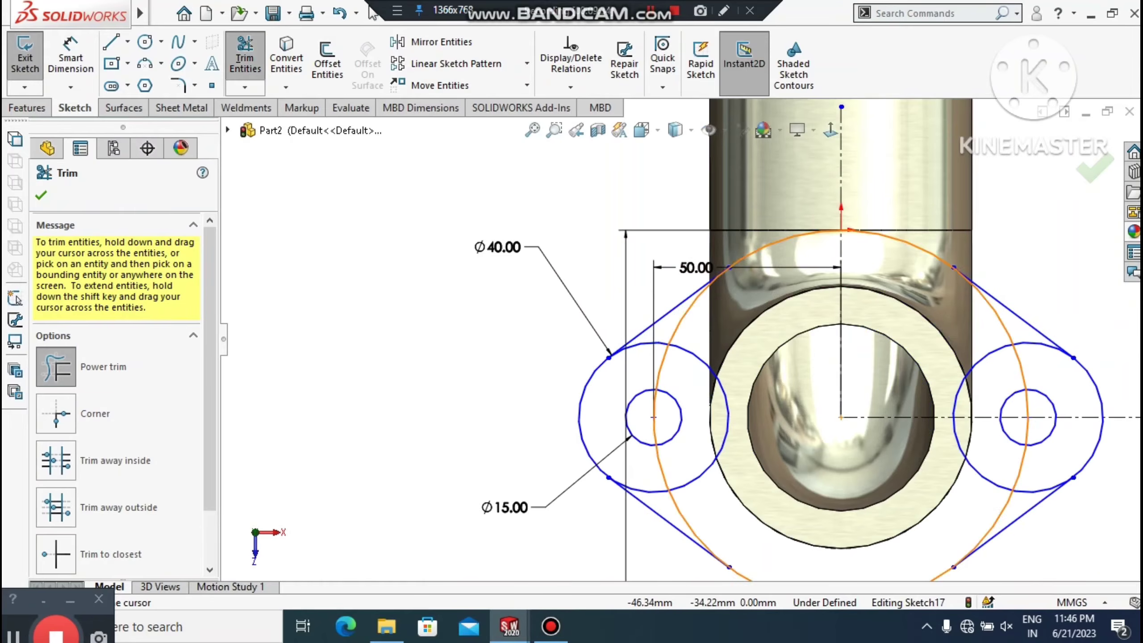
pyautogui.moveTo(730, 310)
pyautogui.mouseDown()
pyautogui.moveTo(653, 345)
pyautogui.moveTo(682, 310)
pyautogui.mouseUp()
pyautogui.scroll(3, 681, 338)
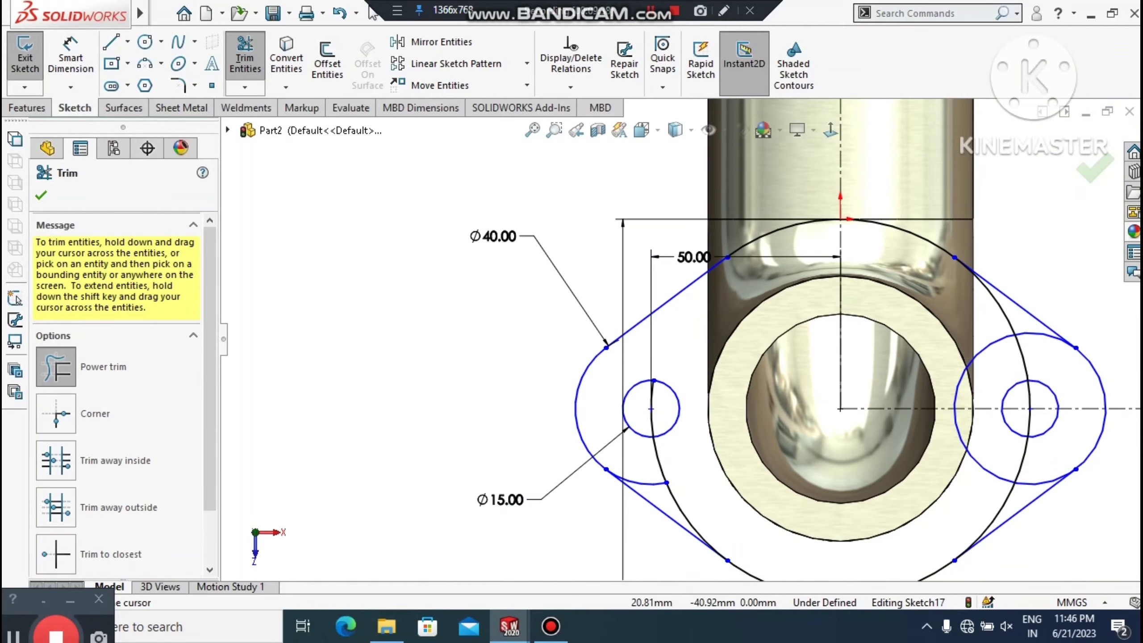
# Step: Power-trim the right 40 mm circle's inner arc and the 100 mm circle's arc between the right tangent lines, including inside the hole
pyautogui.scroll(-3, 1089, 316)
pyautogui.moveTo(936, 314); pyautogui.dragTo(971, 348)
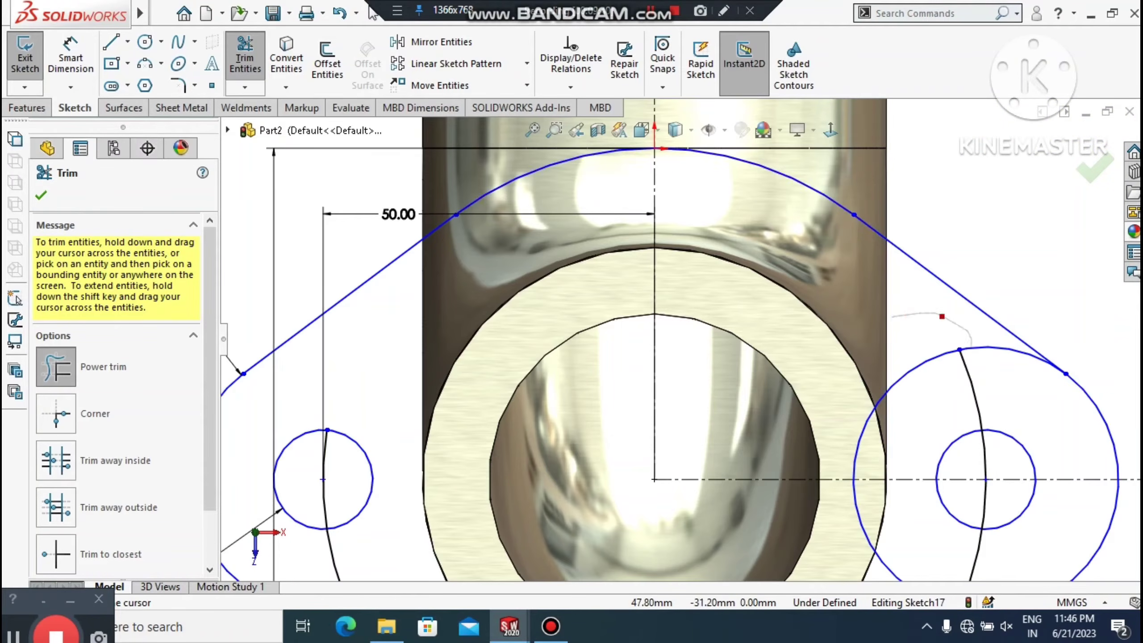
pyautogui.moveTo(904, 364); pyautogui.dragTo(893, 351)
pyautogui.scroll(3, 870, 315)
pyautogui.scroll(-4, 931, 518)
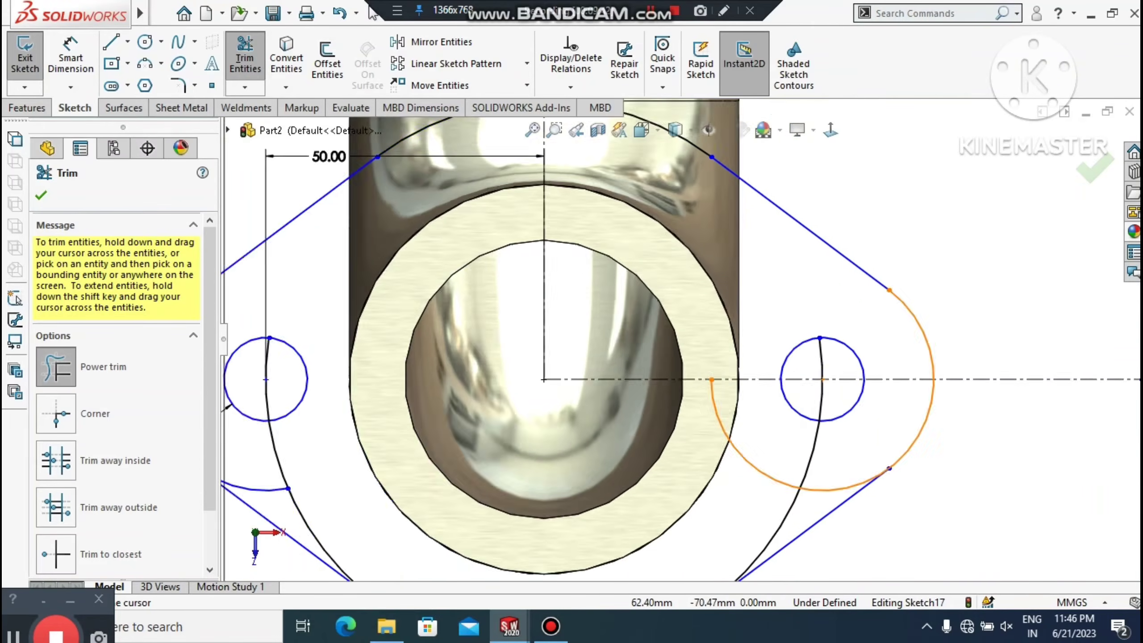
pyautogui.moveTo(795, 463); pyautogui.dragTo(732, 497)
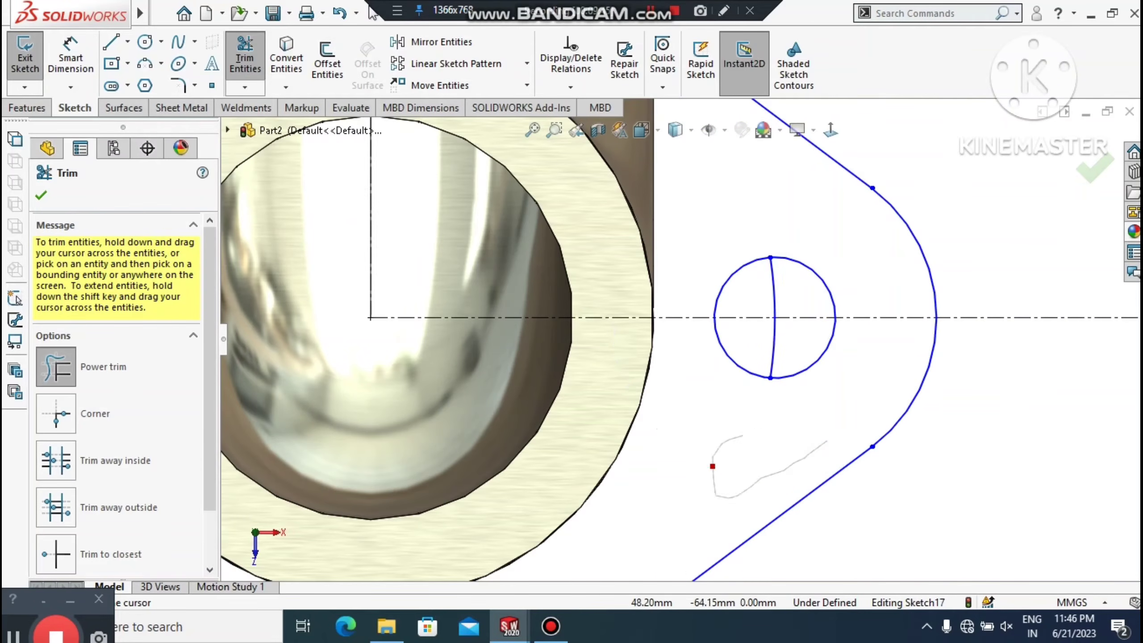
pyautogui.moveTo(802, 333)
pyautogui.mouseDown()
pyautogui.moveTo(770, 316)
pyautogui.moveTo(761, 287)
pyautogui.moveTo(793, 306)
pyautogui.mouseUp()
pyautogui.scroll(7, 773, 317)
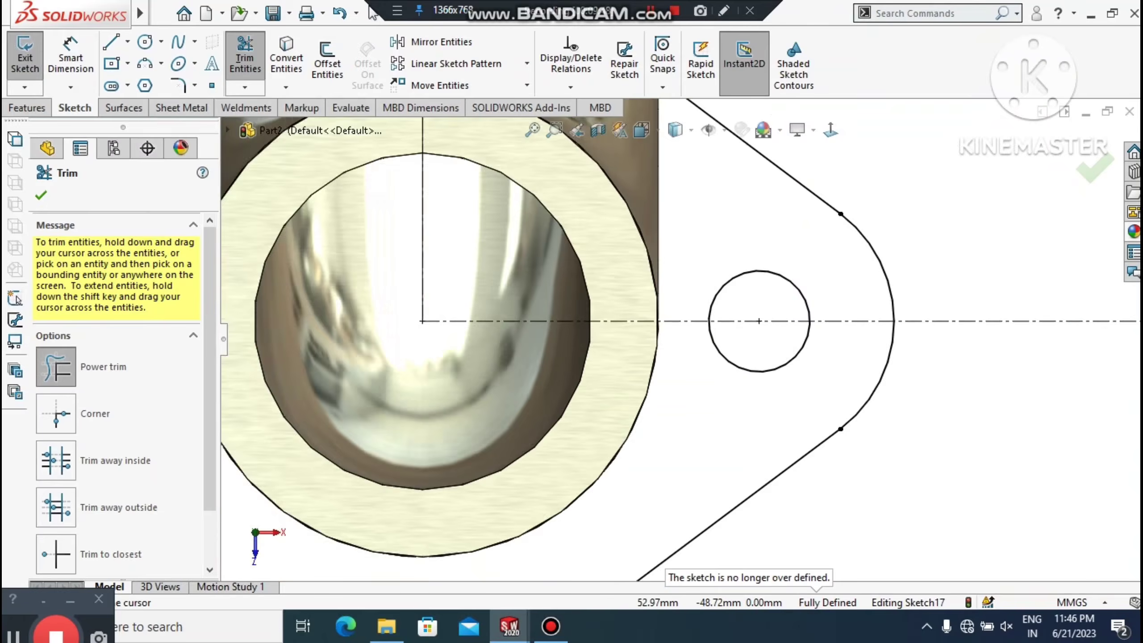
# Step: Power-trim the left 40 mm circle's remaining inner arc and the rest of the 100 mm circle's left arc, including inside the hole
pyautogui.scroll(-5, 414, 355)
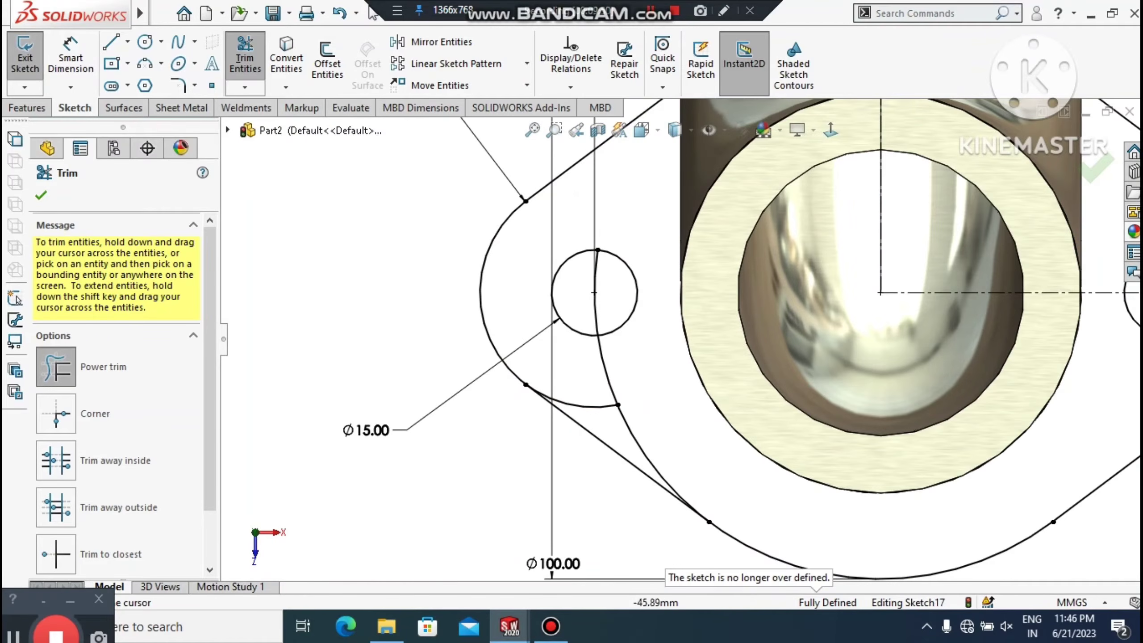
pyautogui.scroll(-4, 586, 410)
pyautogui.moveTo(711, 437)
pyautogui.mouseDown()
pyautogui.moveTo(621, 434)
pyautogui.moveTo(677, 367)
pyautogui.mouseUp()
pyautogui.scroll(1, 682, 338)
pyautogui.keyDown('ctrl'); pyautogui.moveTo(595, 270); pyautogui.dragTo(655, 359, button='middle'); pyautogui.keyUp('ctrl')
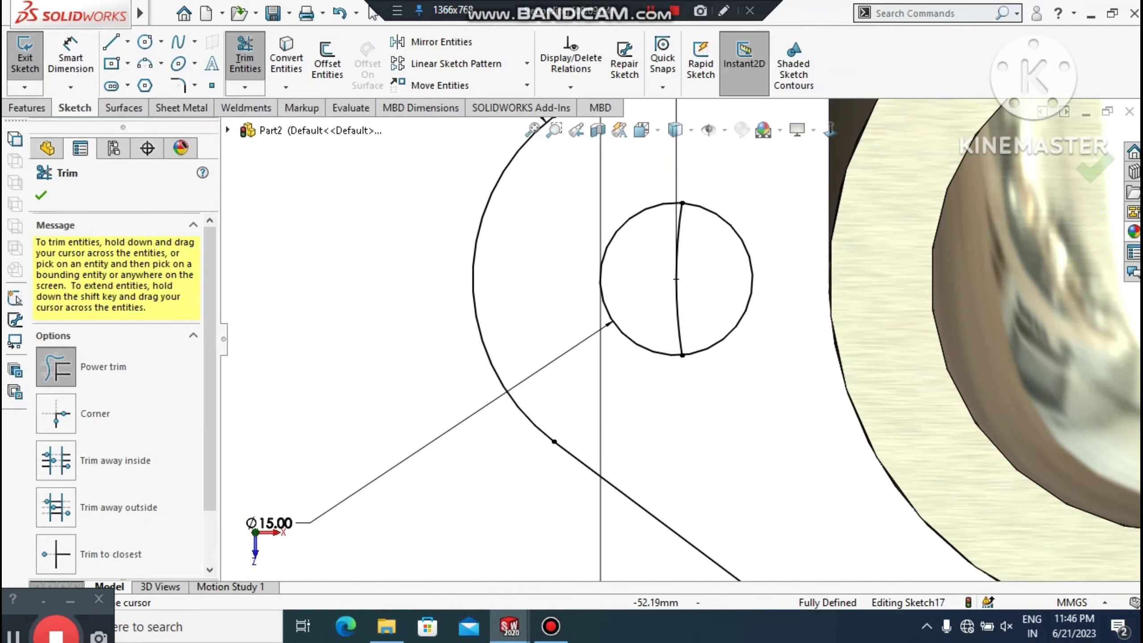
pyautogui.moveTo(718, 272); pyautogui.dragTo(676, 293)
pyautogui.scroll(5, 681, 339)
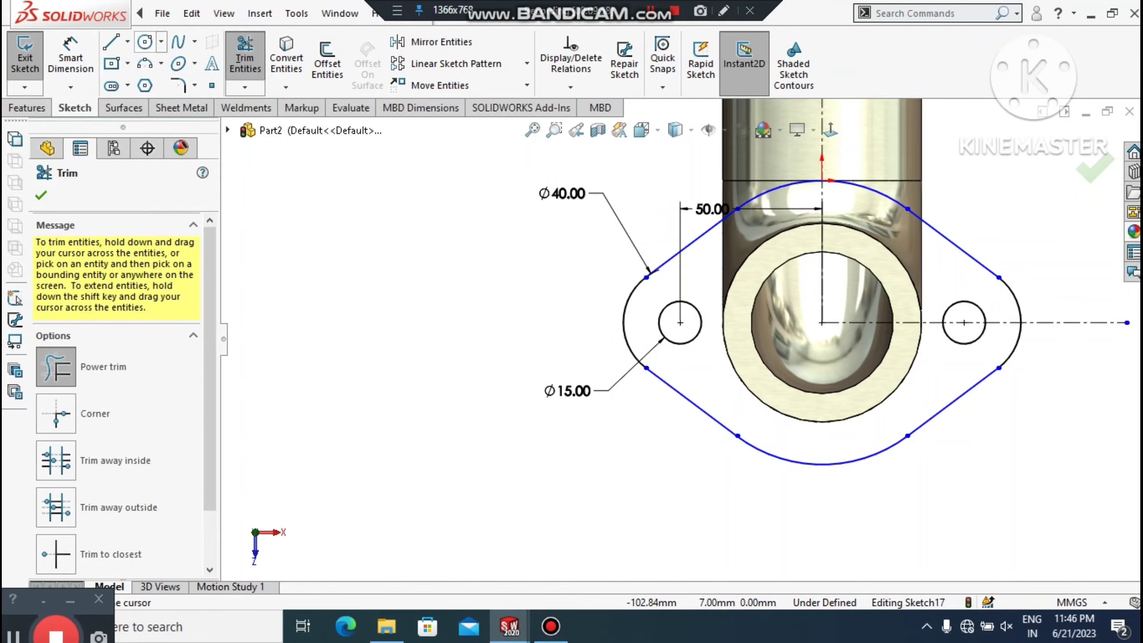
# Step: Draw a circle of 25 mm radius centred on the pipe opening and coincident with its bore edge
pyautogui.click(145, 42)
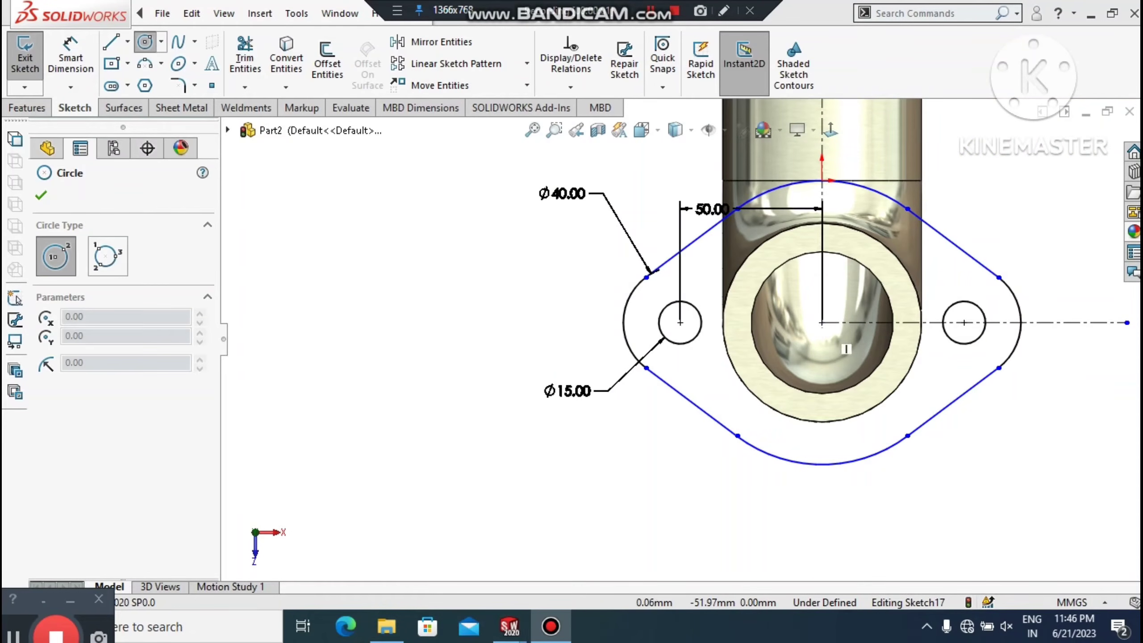
pyautogui.click(822, 323)
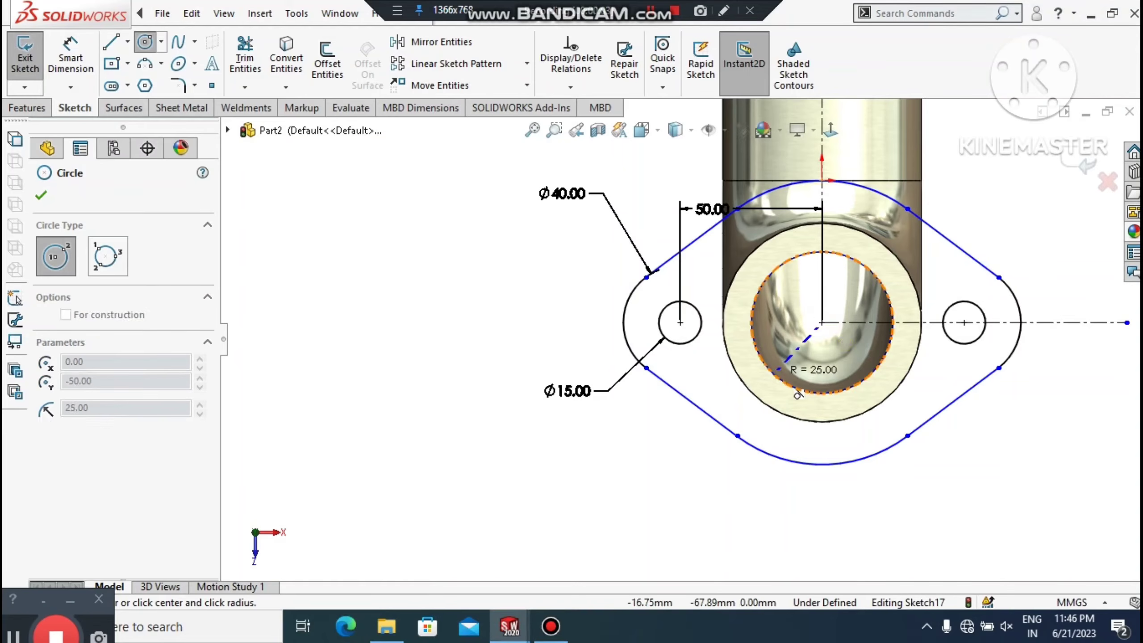
pyautogui.click(775, 373)
pyautogui.press('Escape')
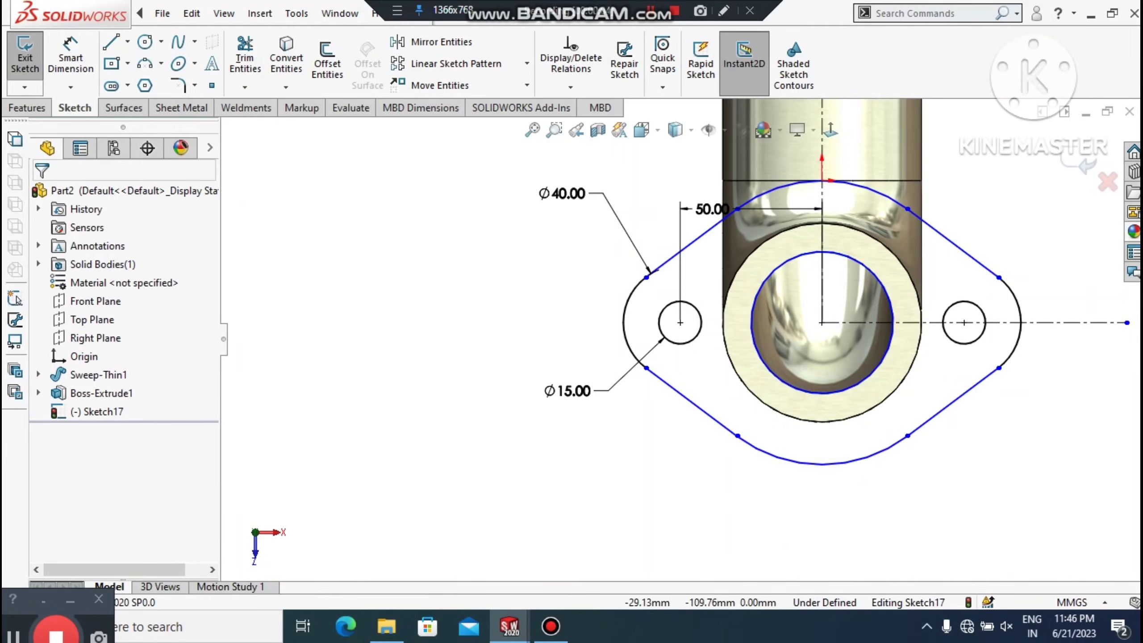
# Step: Extrude the flange sketch 10 mm blind in the reversed direction, back over the pipe end, with merged result
pyautogui.scroll(2, 680, 337)
pyautogui.moveTo(718, 499); pyautogui.dragTo(821, 535, button='middle')
pyautogui.scroll(2, 821, 535)
pyautogui.click(162, 14)
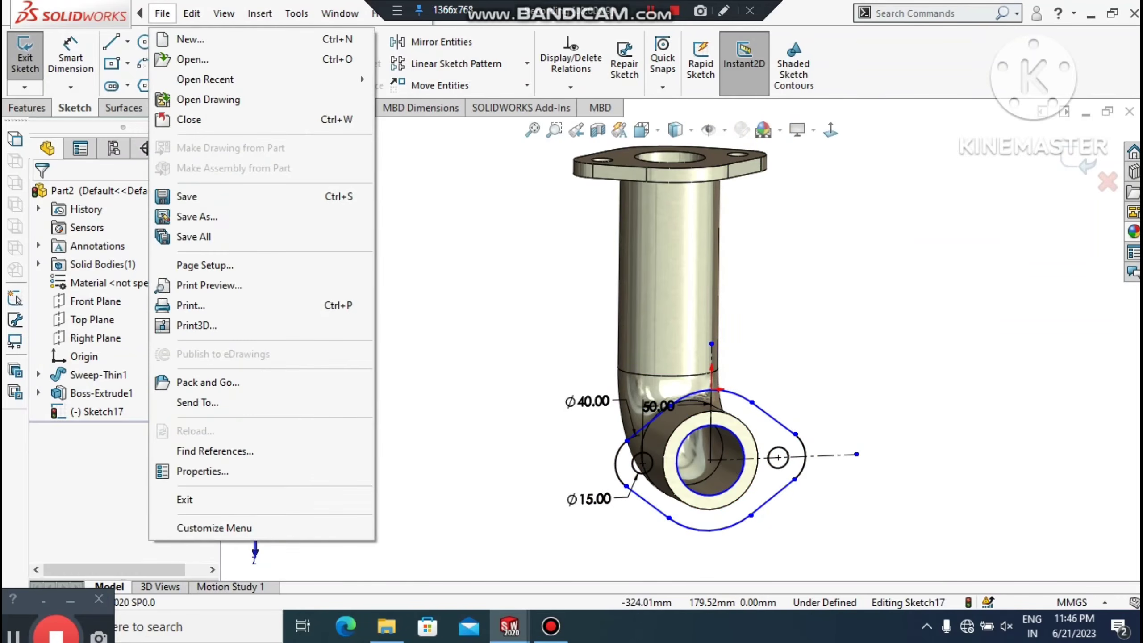
pyautogui.click(26, 108)
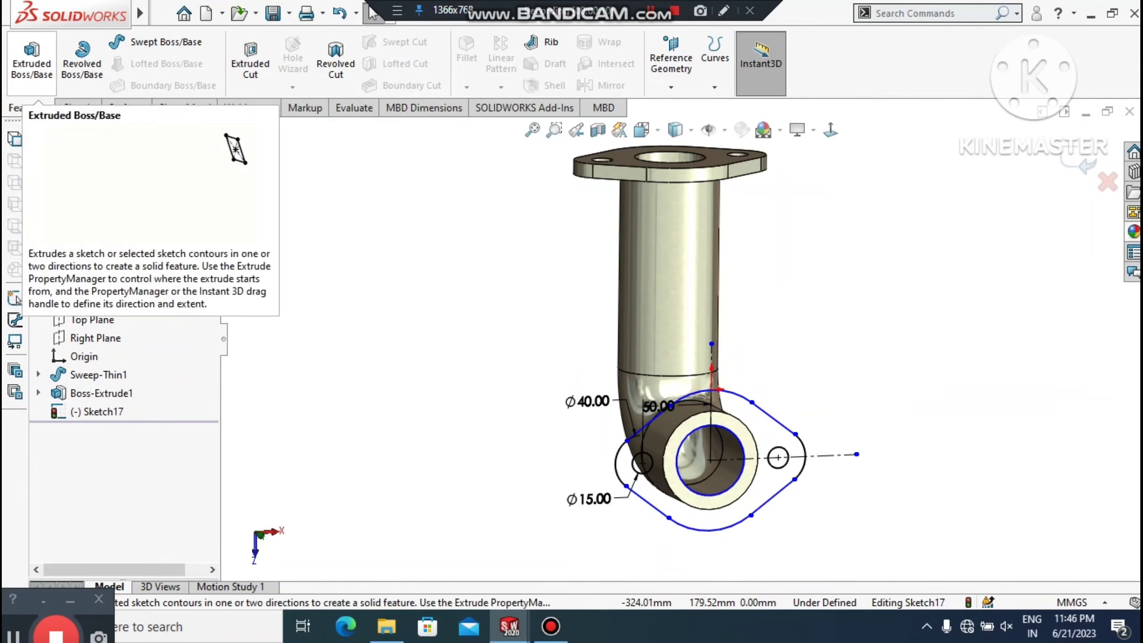
pyautogui.click(33, 64)
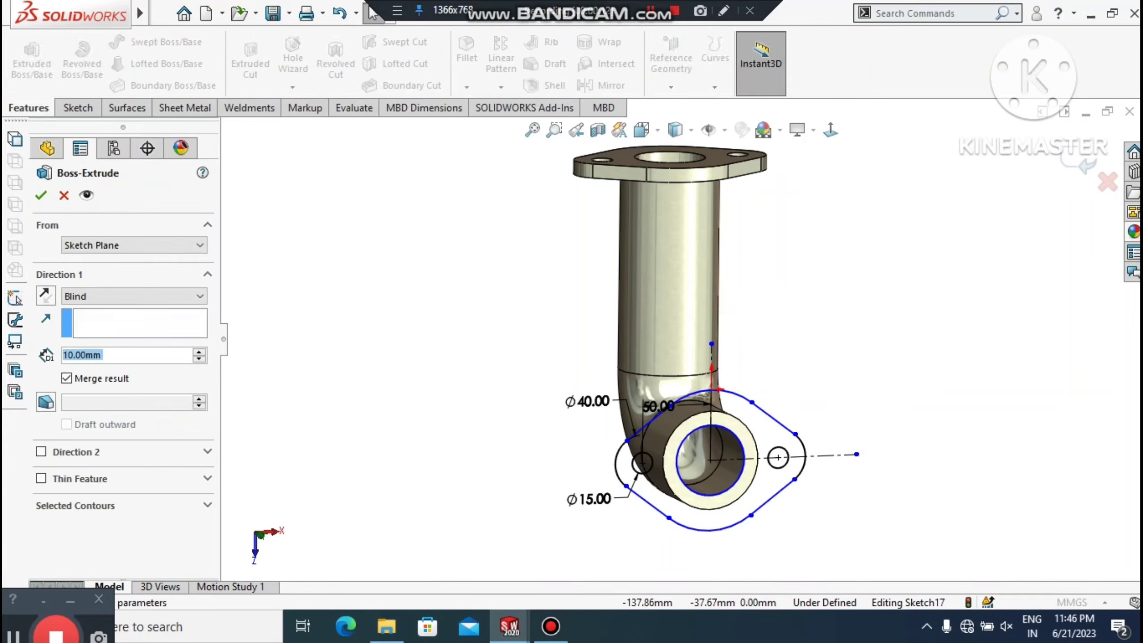
pyautogui.scroll(-3, 641, 518)
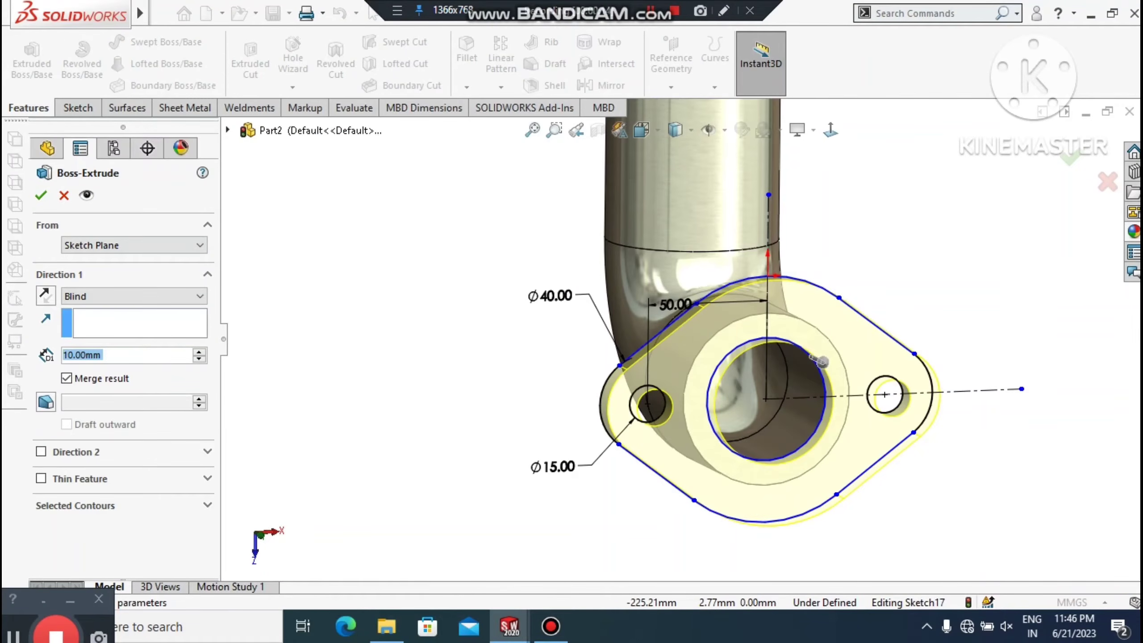
pyautogui.click(48, 300)
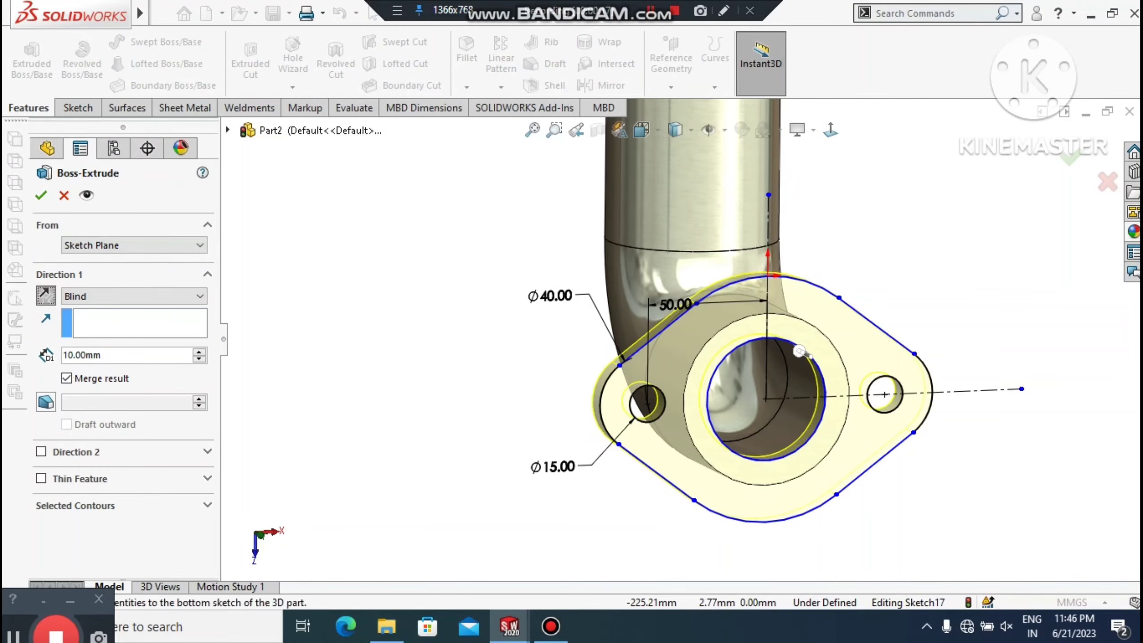
pyautogui.click(41, 195)
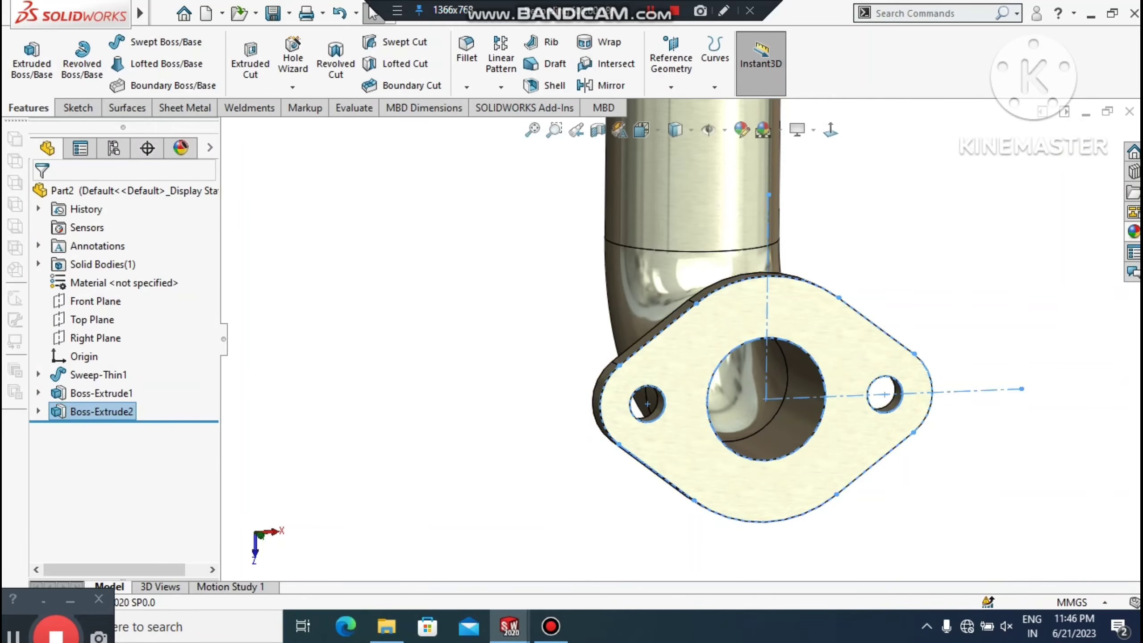
# Step: Inspect the elbow pipe and both end flanges from several angles
pyautogui.click(368, 329)
pyautogui.scroll(4, 368, 329)
pyautogui.moveTo(630, 342); pyautogui.dragTo(626, 293, button='middle')
pyautogui.moveTo(783, 334); pyautogui.dragTo(792, 367, button='middle')
pyautogui.scroll(-3, 852, 252)
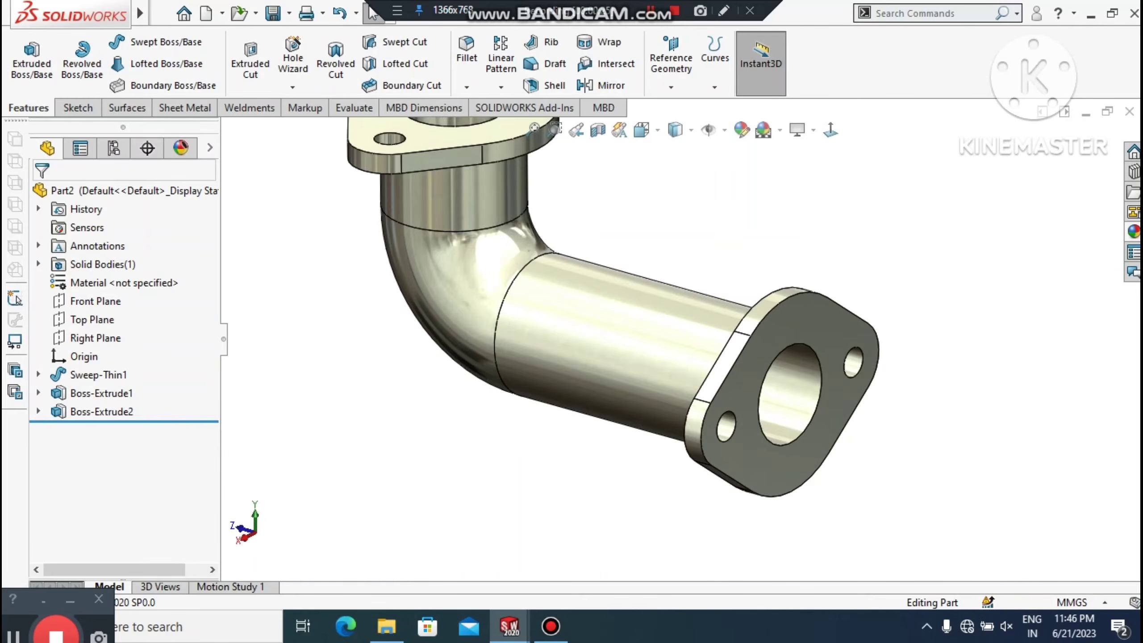
pyautogui.scroll(2, 810, 234)
pyautogui.scroll(-3, 592, 169)
pyautogui.scroll(2, 592, 169)
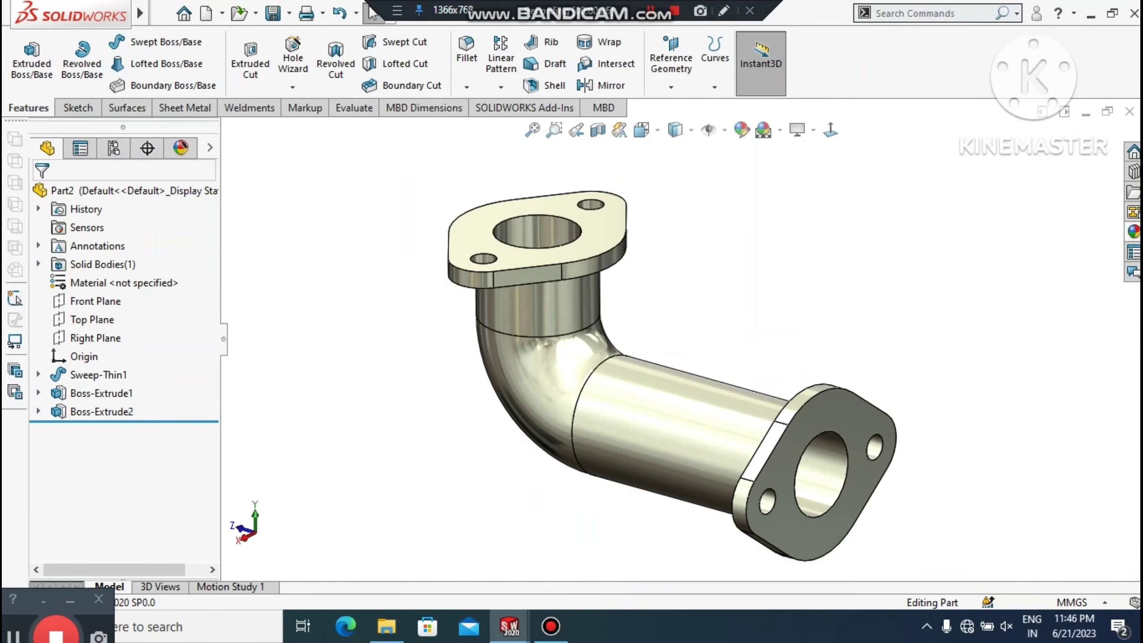
# Step: Create a reference plane offset 75 mm above the Top Plane
pyautogui.click(671, 59)
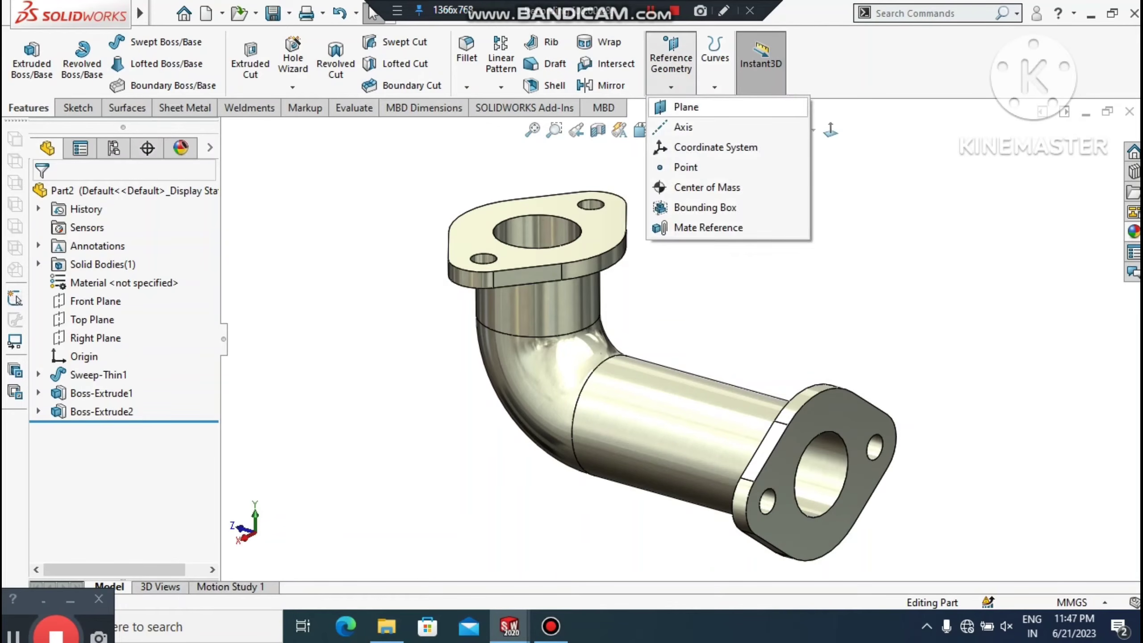
pyautogui.click(700, 107)
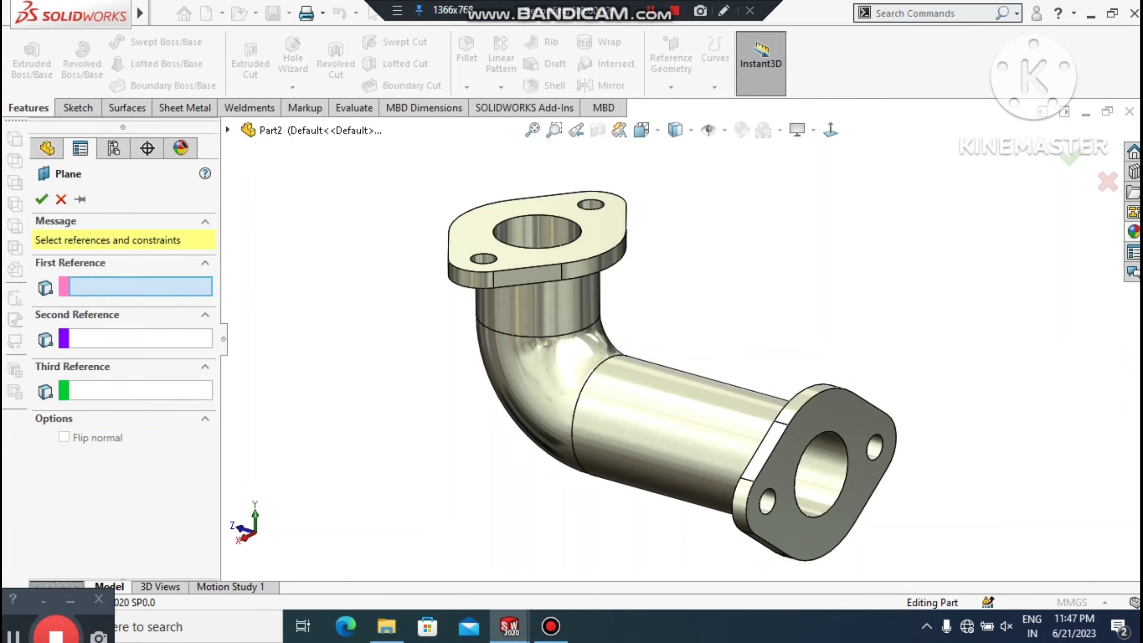
pyautogui.click(228, 130)
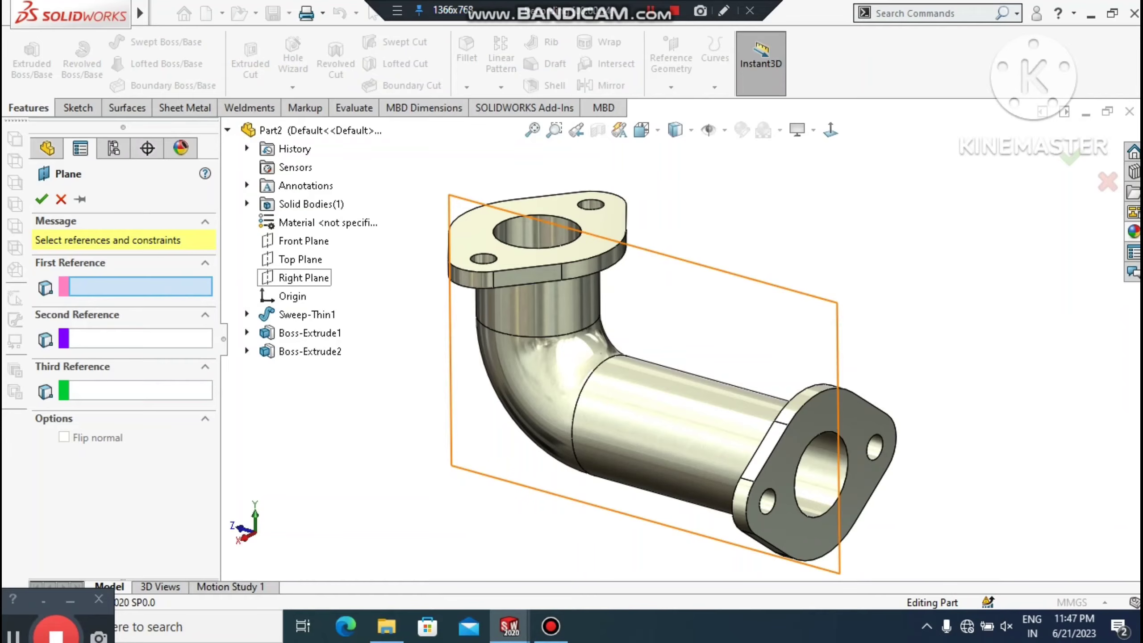
pyautogui.click(300, 259)
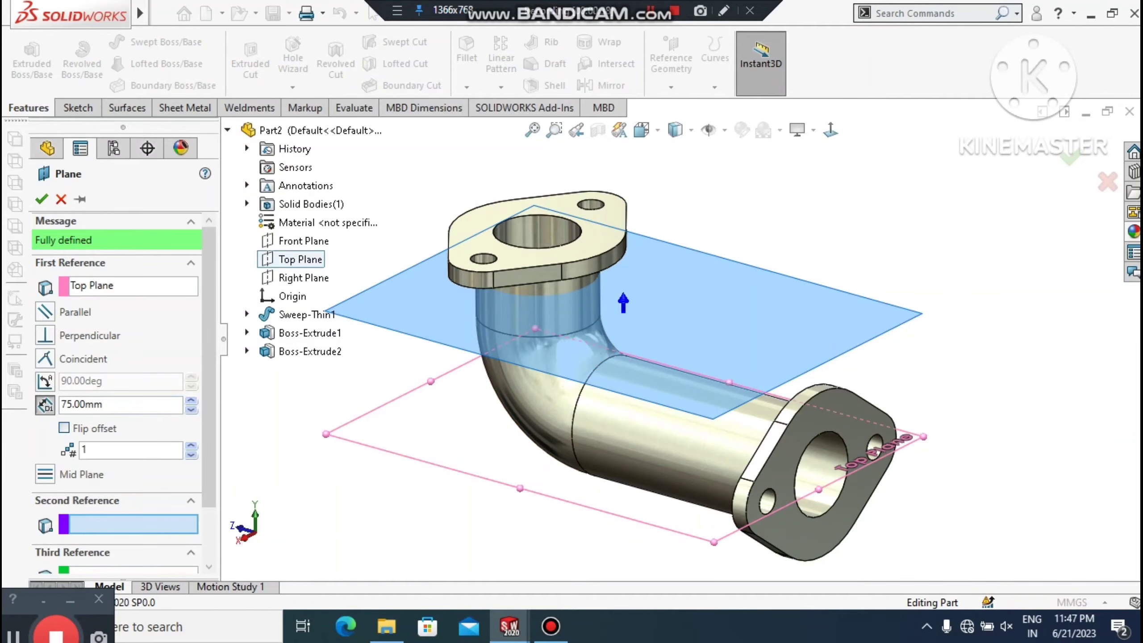
pyautogui.scroll(-2, 207, 354)
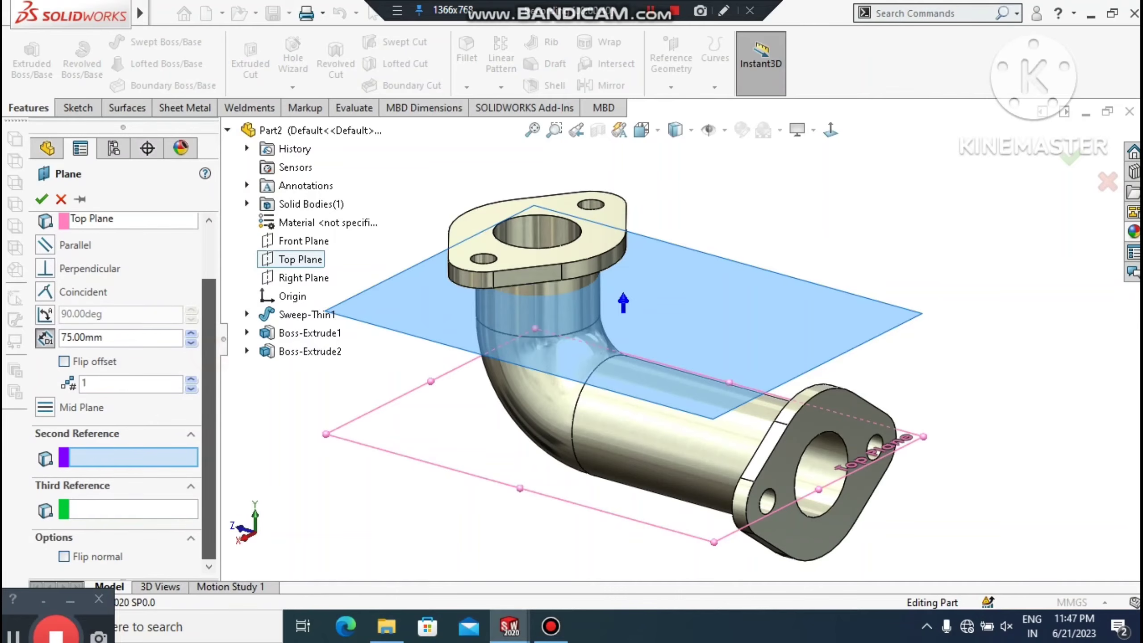
pyautogui.click(42, 199)
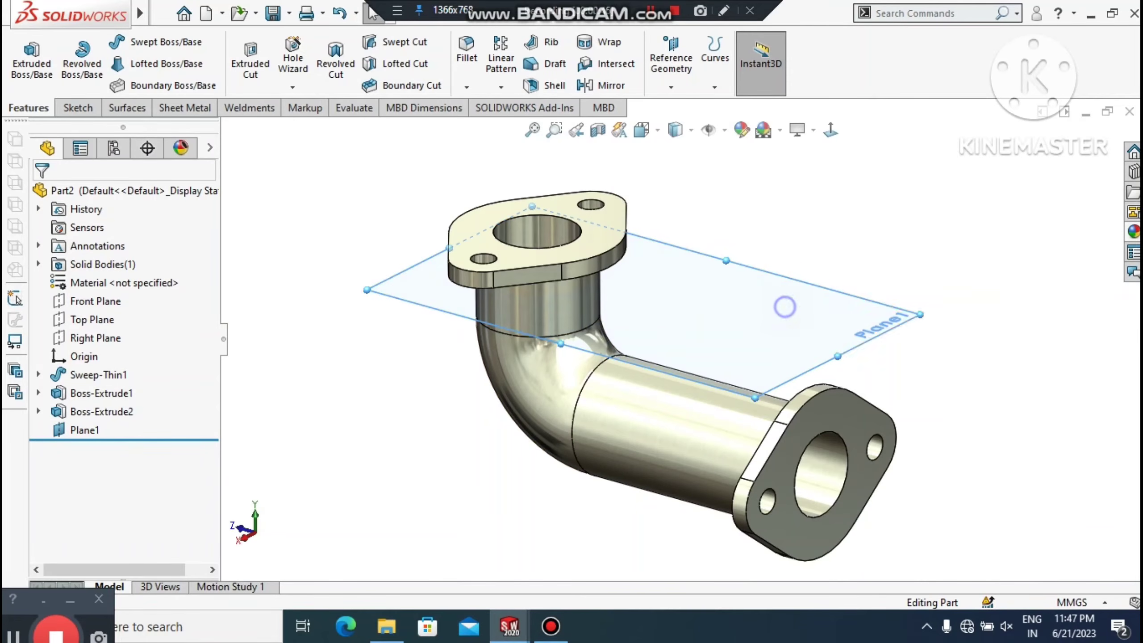
# Step: Start a sketch on the new offset plane and orient the view normal to it
pyautogui.rightClick(791, 307)
pyautogui.click(825, 281)
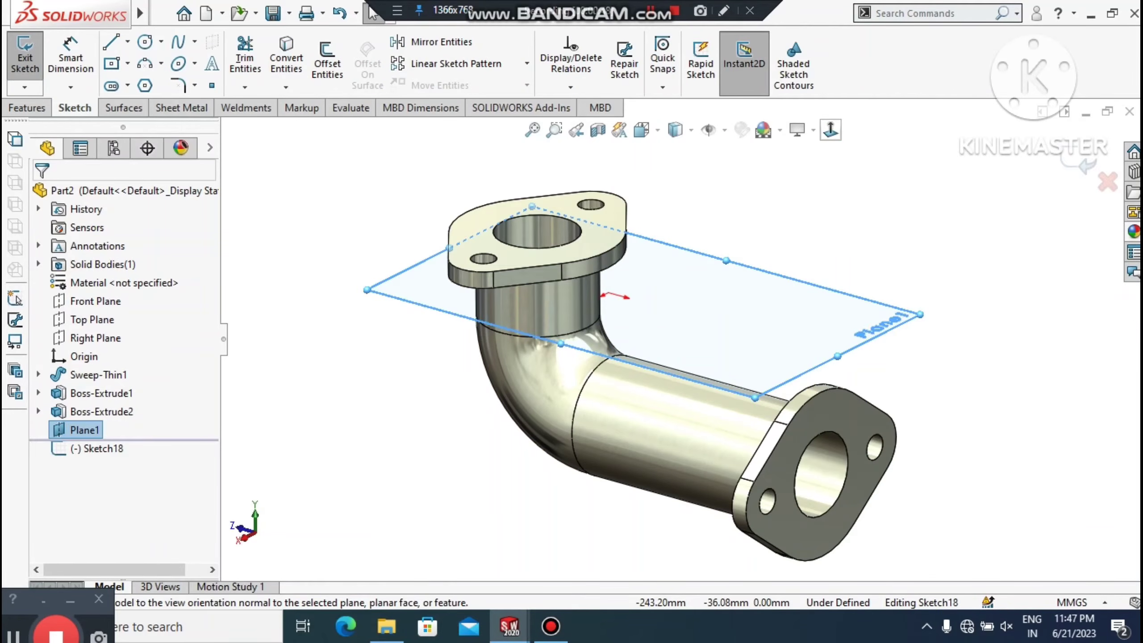
pyautogui.click(833, 131)
pyautogui.click(995, 403)
pyautogui.scroll(1, 765, 225)
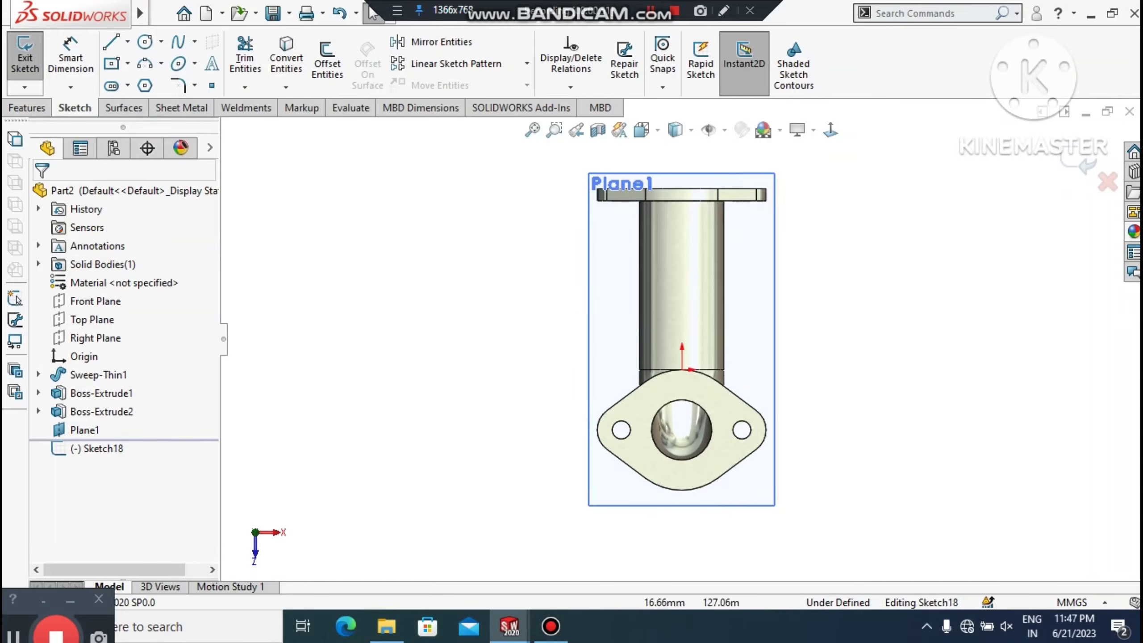
# Step: Sketch two concentric circles on the straight pipe's centreline, about 96 mm from the origin, the inner one about 37 mm in diameter
pyautogui.scroll(-2, 693, 144)
pyautogui.click(145, 41)
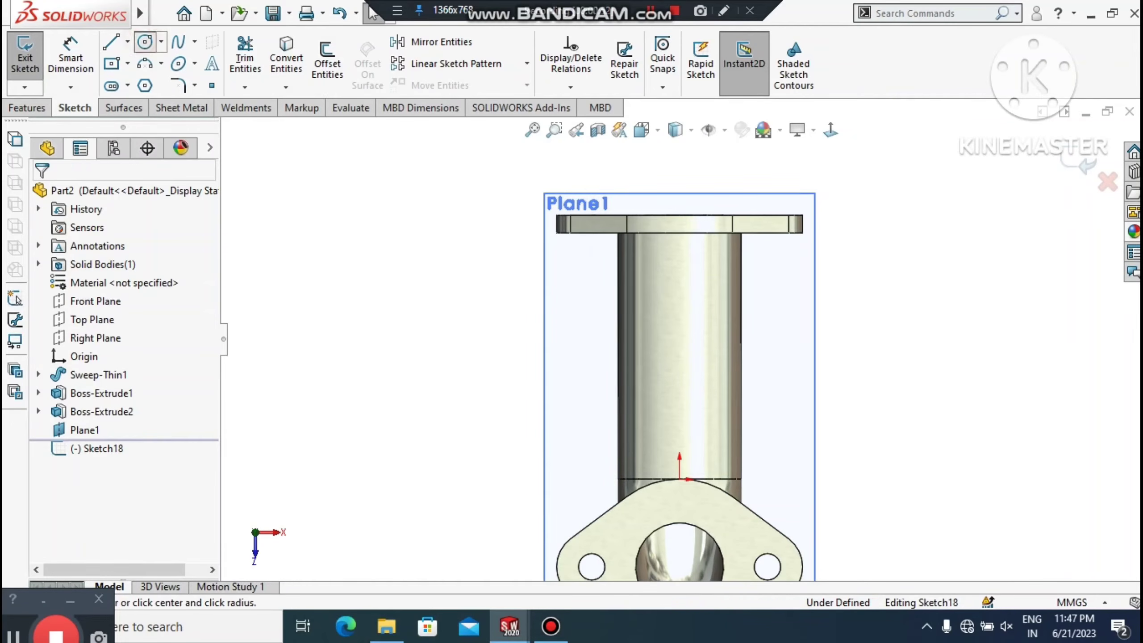
pyautogui.click(679, 317)
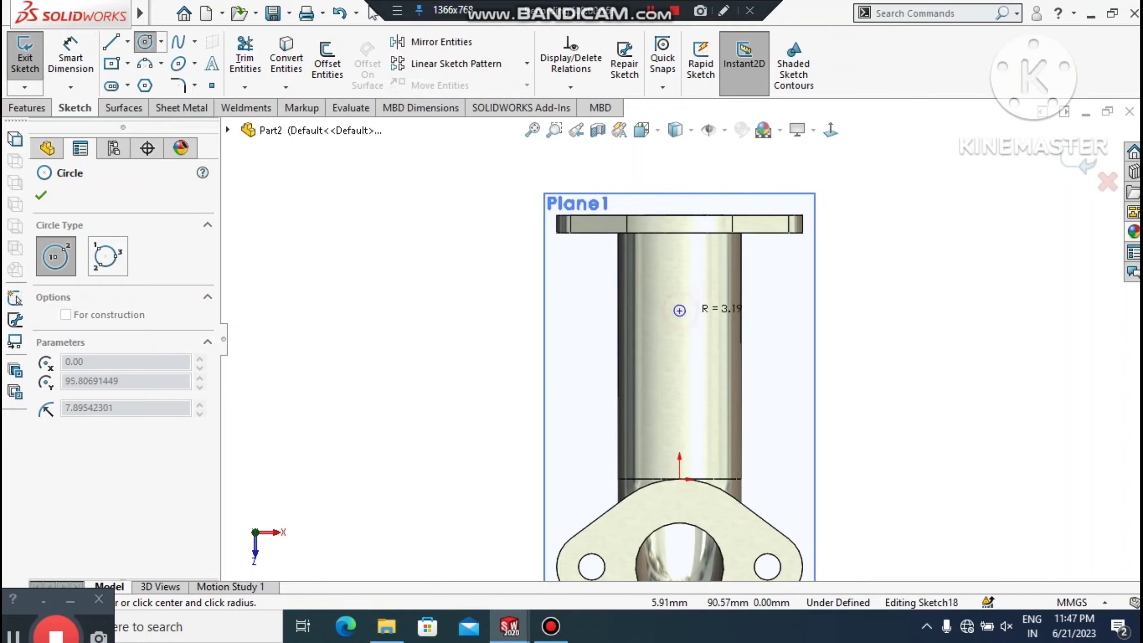
pyautogui.click(698, 336)
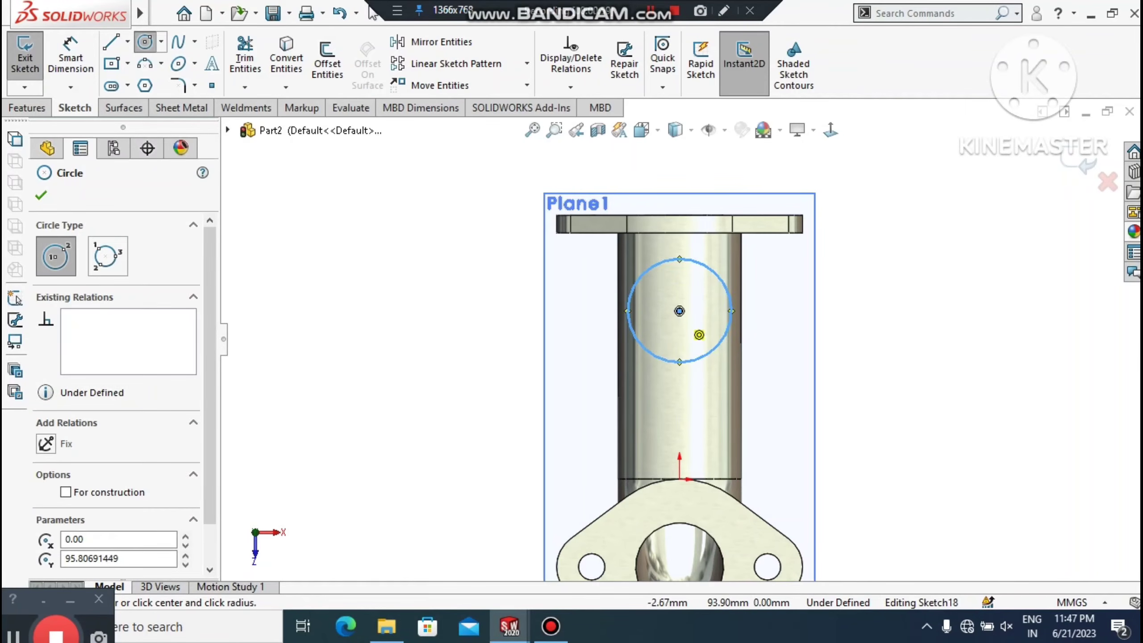
pyautogui.click(680, 311)
pyautogui.click(702, 333)
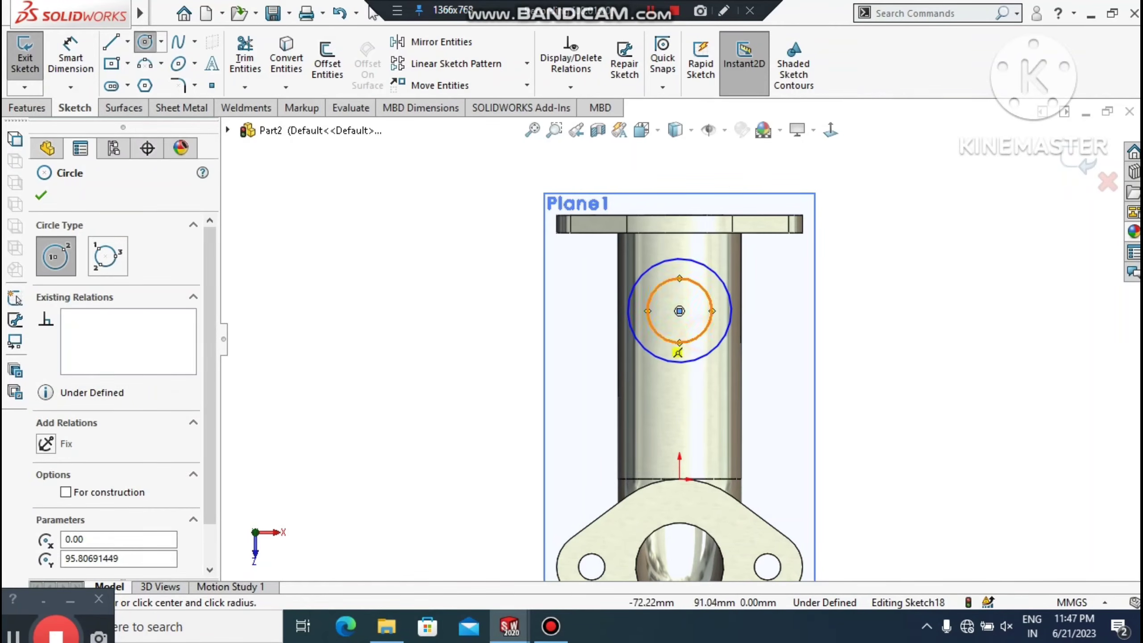
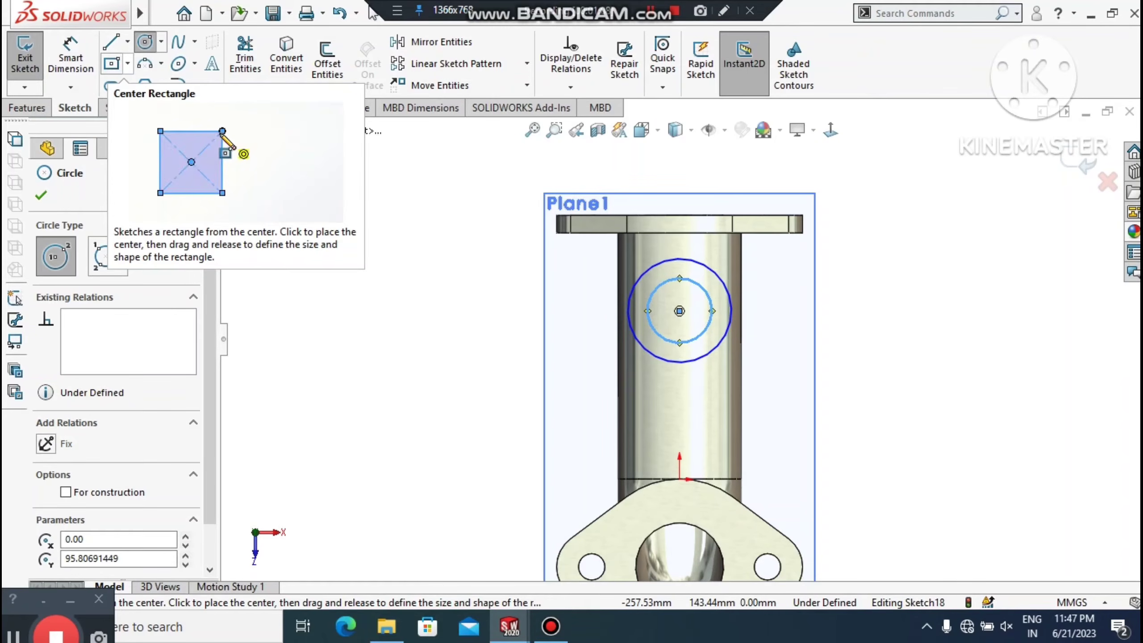
# Step: Dimension the inner concentric circle to a diameter of 30 mm
pyautogui.click(65, 51)
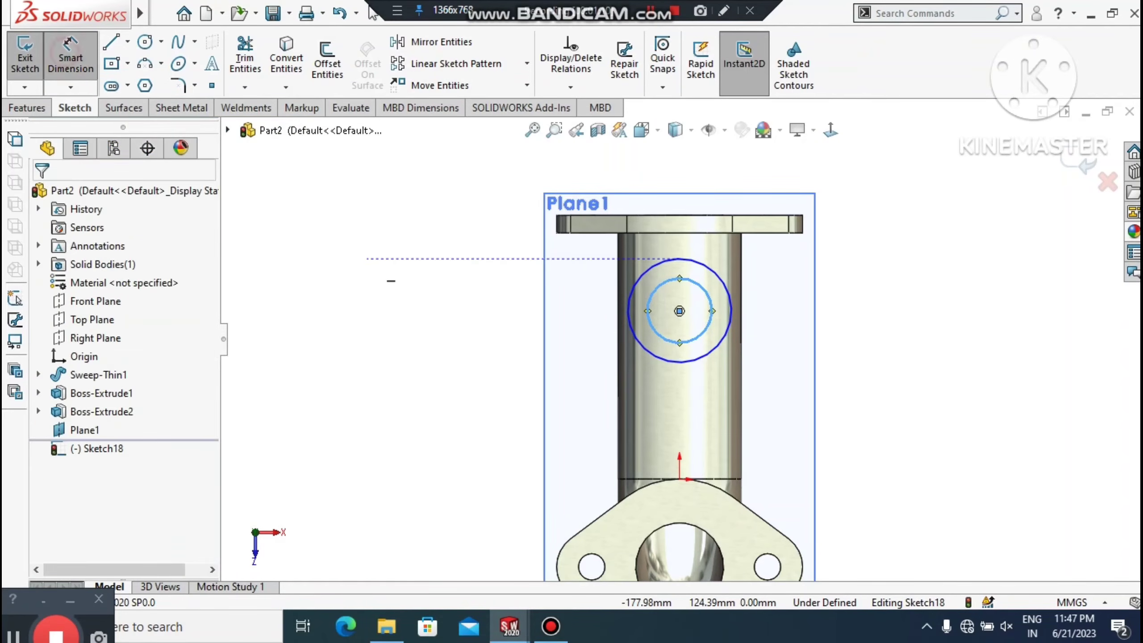
pyautogui.click(651, 327)
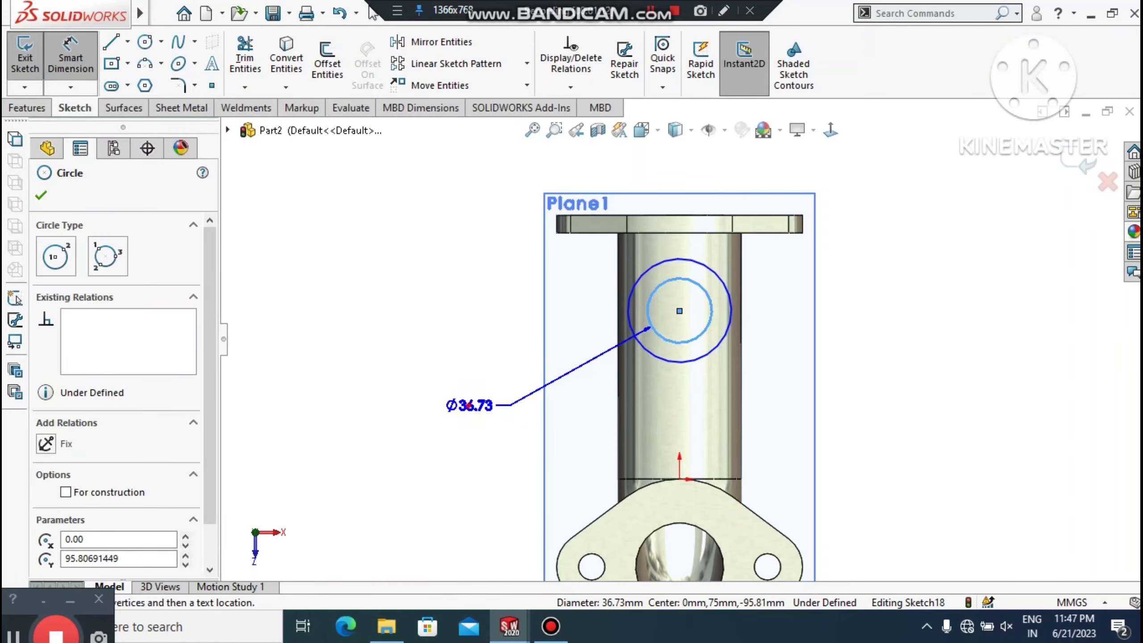
pyautogui.click(481, 406)
pyautogui.write('30')
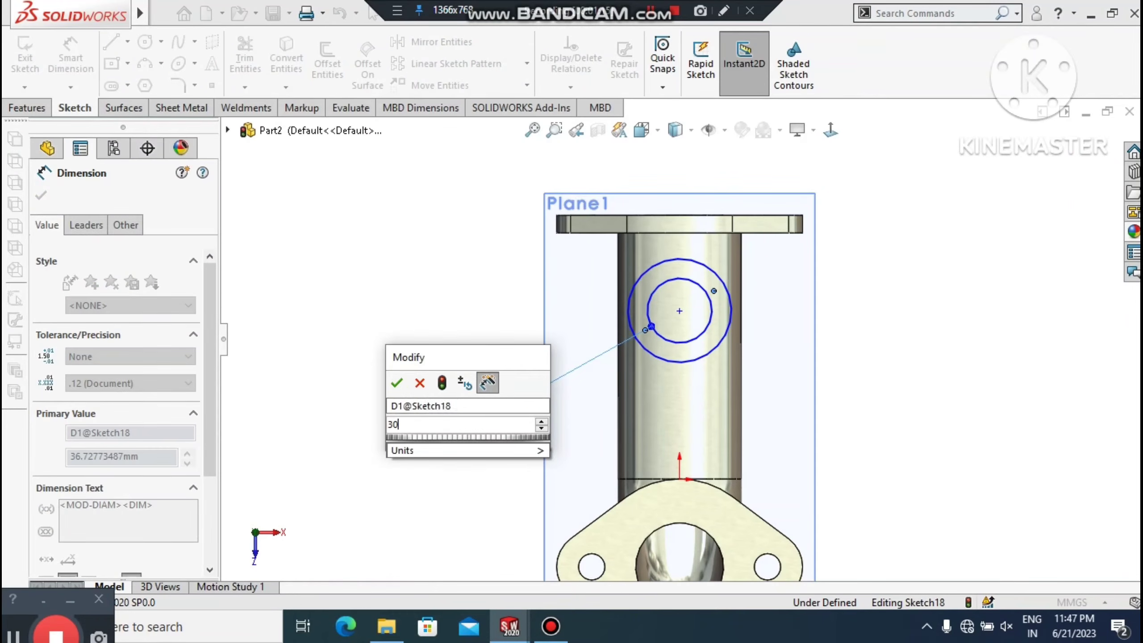
pyautogui.press('Return')
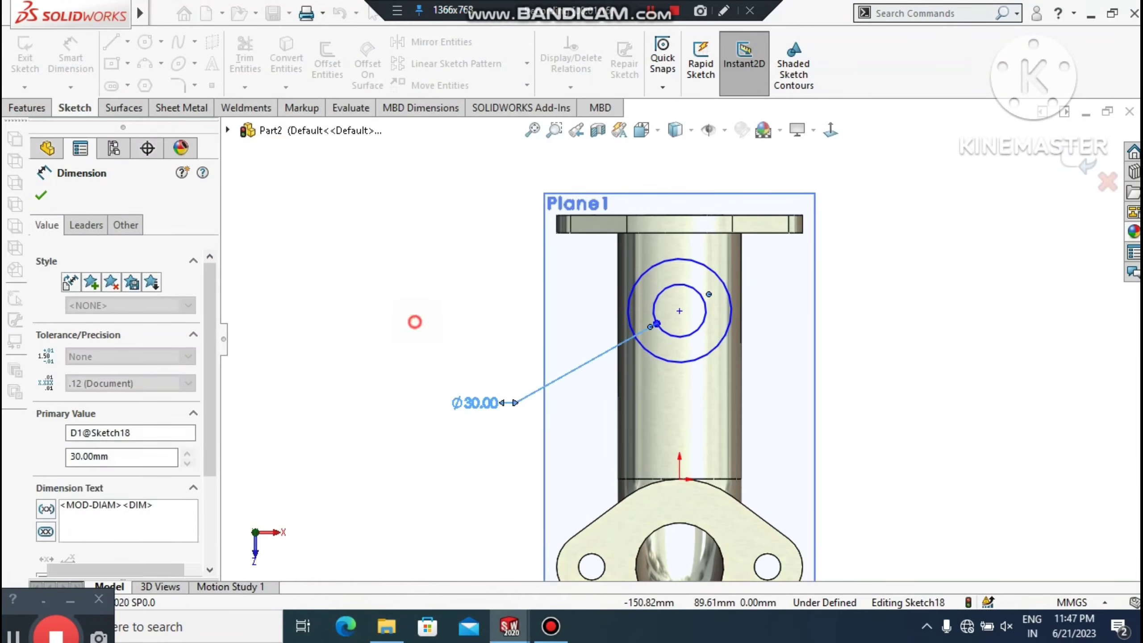
# Step: Dimension the outer concentric circle to a diameter of 40 mm
pyautogui.click(408, 319)
pyautogui.click(631, 305)
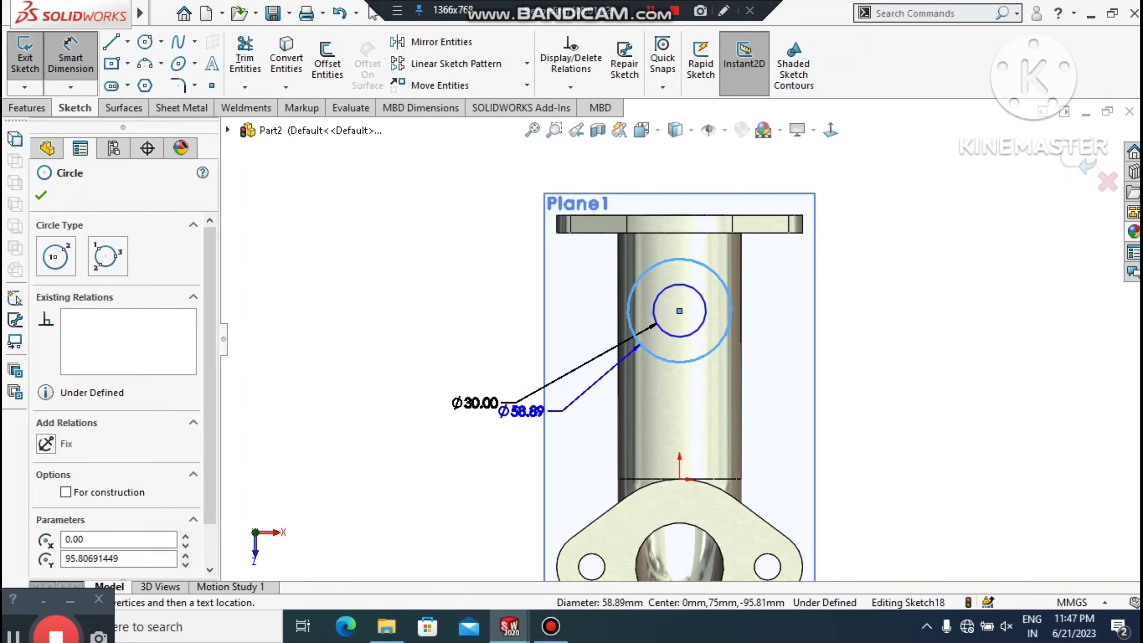
pyautogui.click(479, 443)
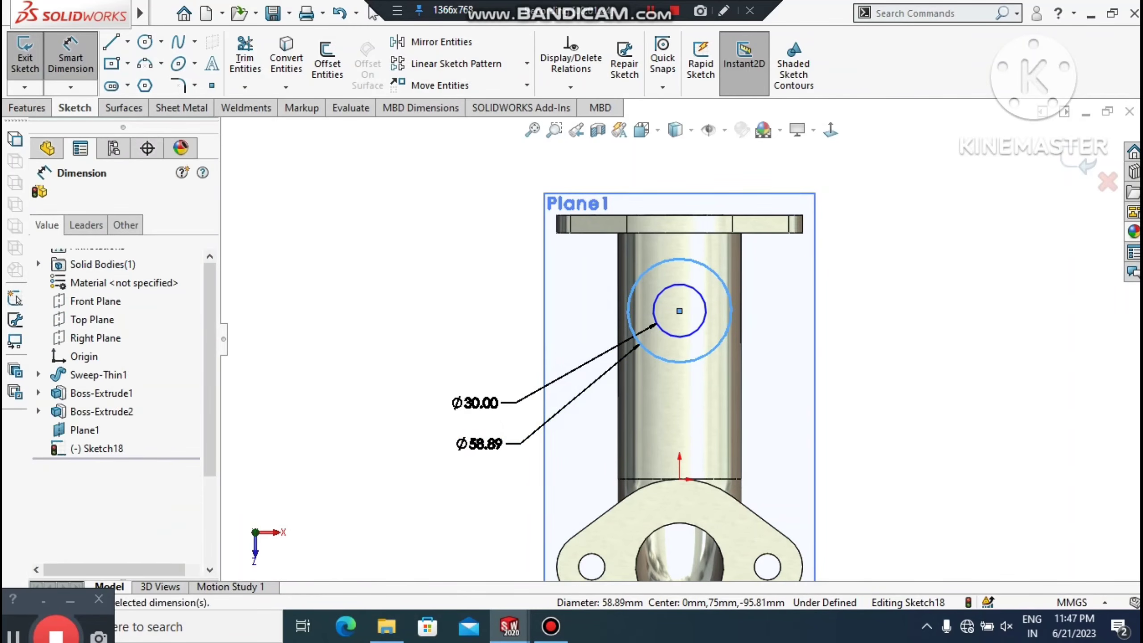
pyautogui.write('40')
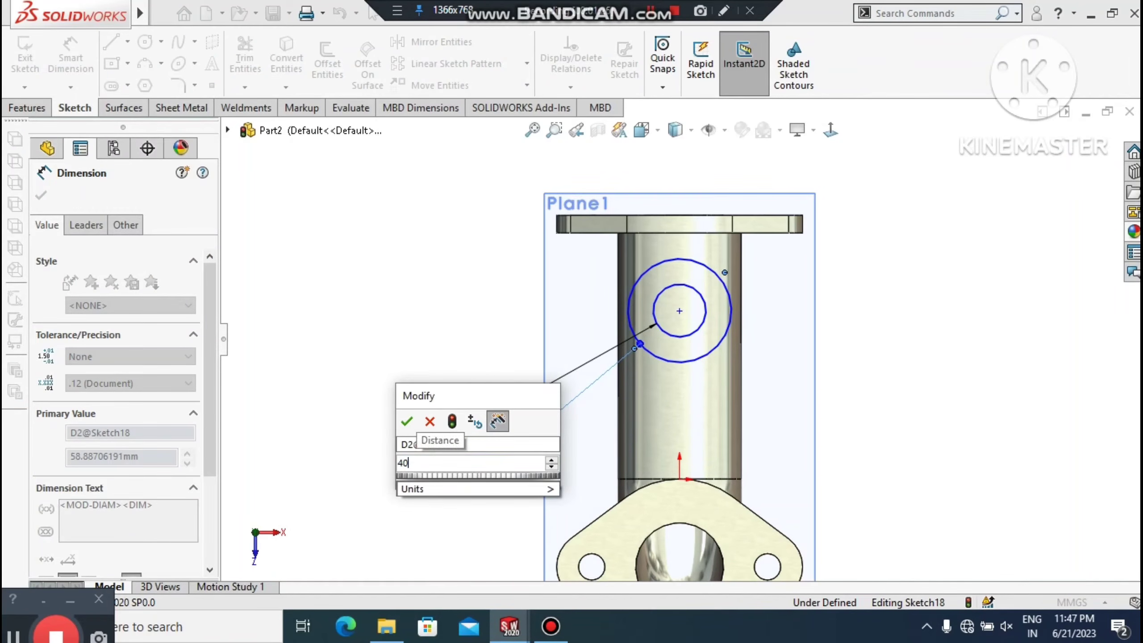
pyautogui.press('Return')
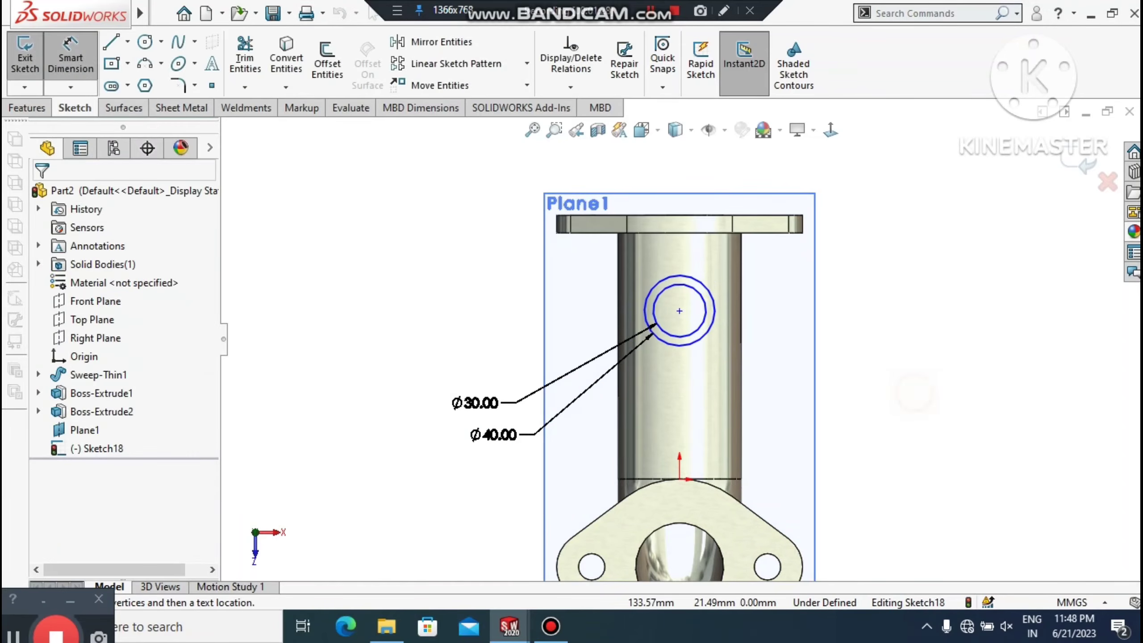
pyautogui.moveTo(877, 446); pyautogui.dragTo(1130, 340, button='middle')
pyautogui.press('Escape')
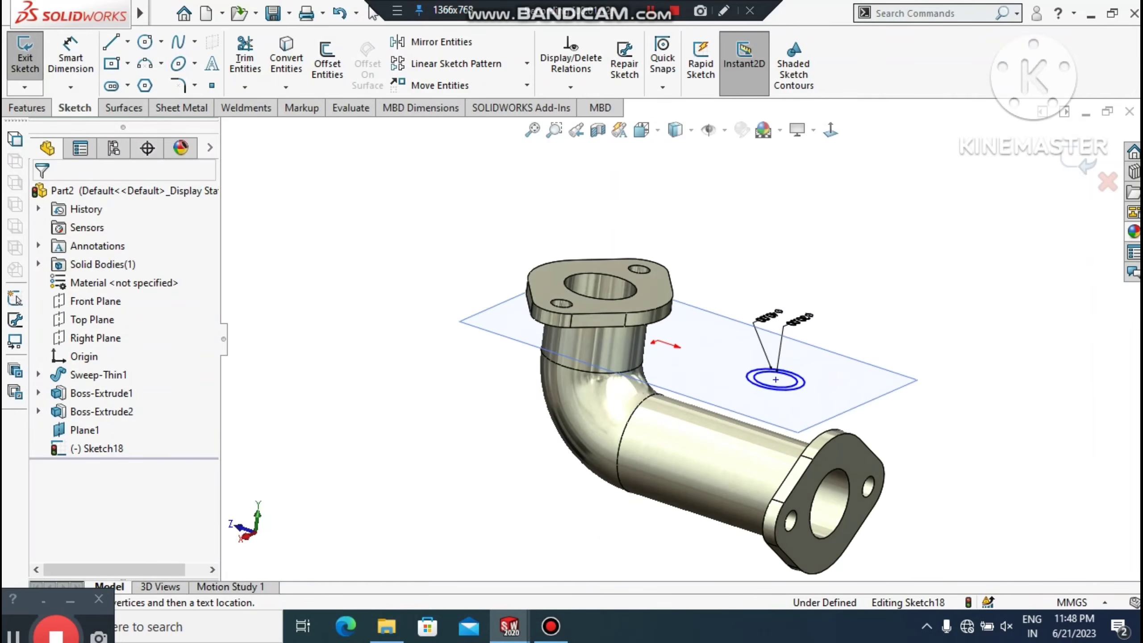
# Step: Extrude the ring profile in the reversed direction, Up To Surface, ending at the straight pipe's outer cylindrical face with the result merged
pyautogui.scroll(-3, 817, 545)
pyautogui.click(28, 107)
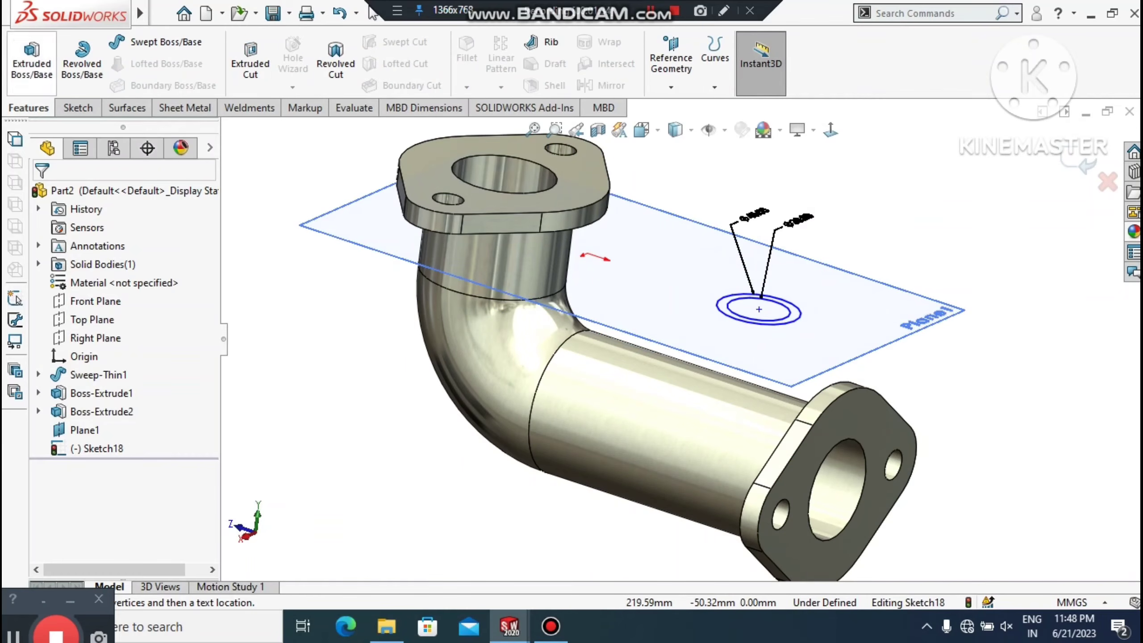
pyautogui.click(31, 65)
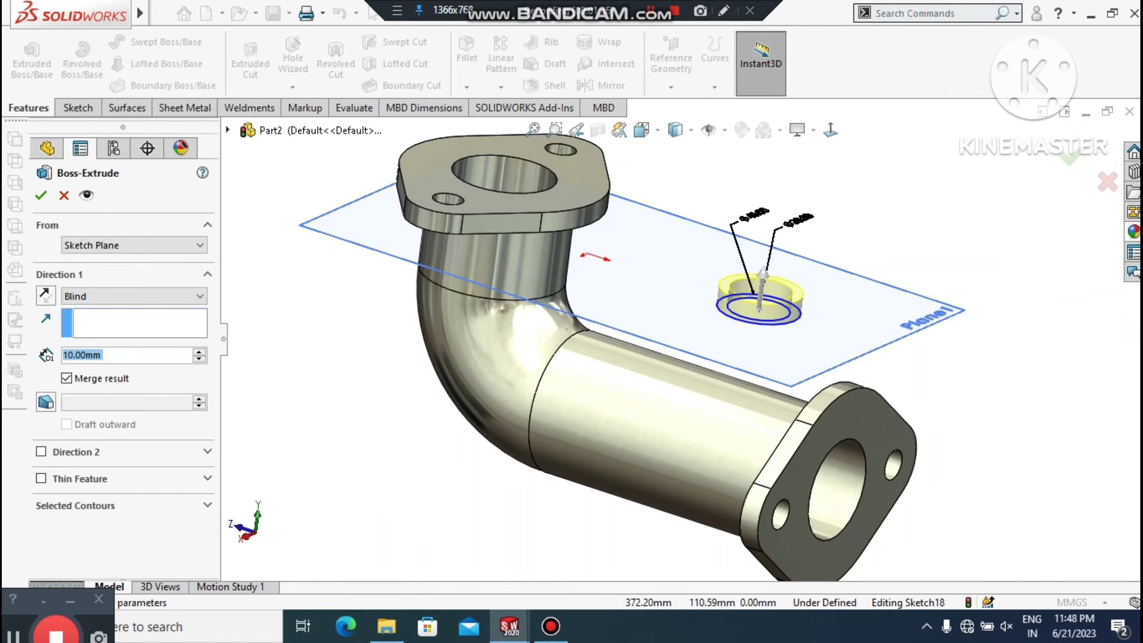
pyautogui.click(46, 296)
pyautogui.click(121, 296)
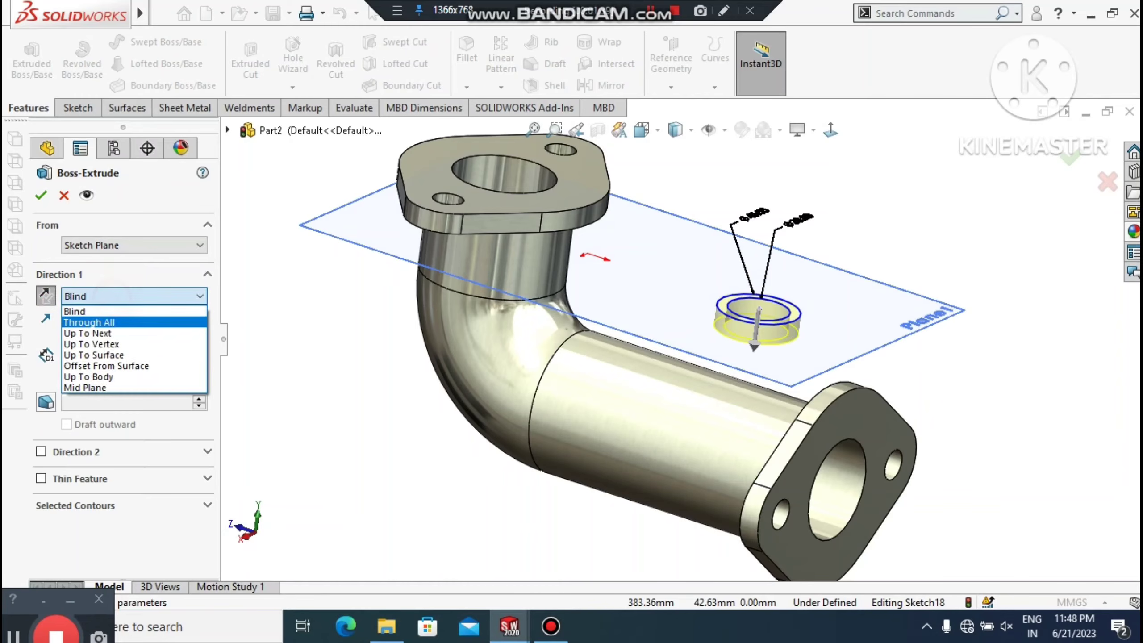
pyautogui.click(94, 355)
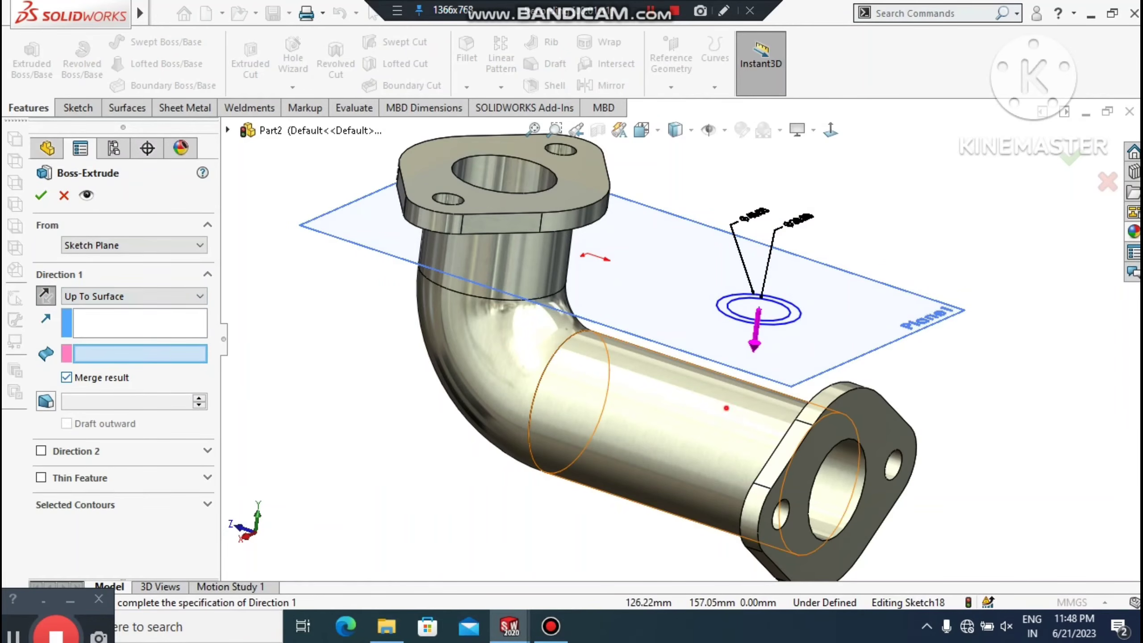
pyautogui.click(652, 405)
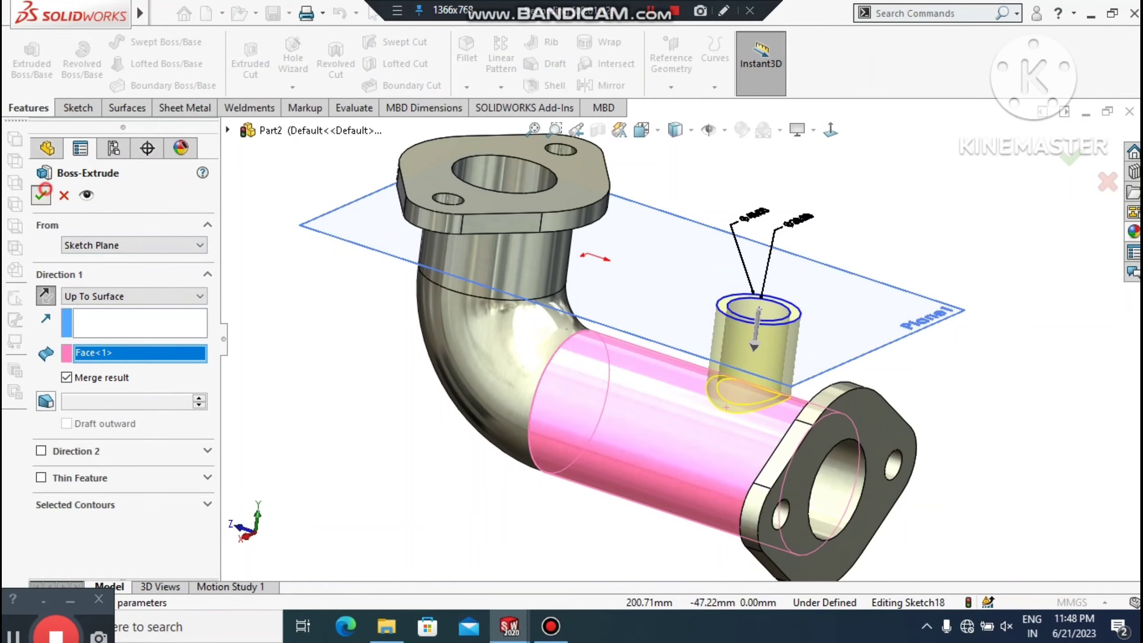
pyautogui.click(42, 194)
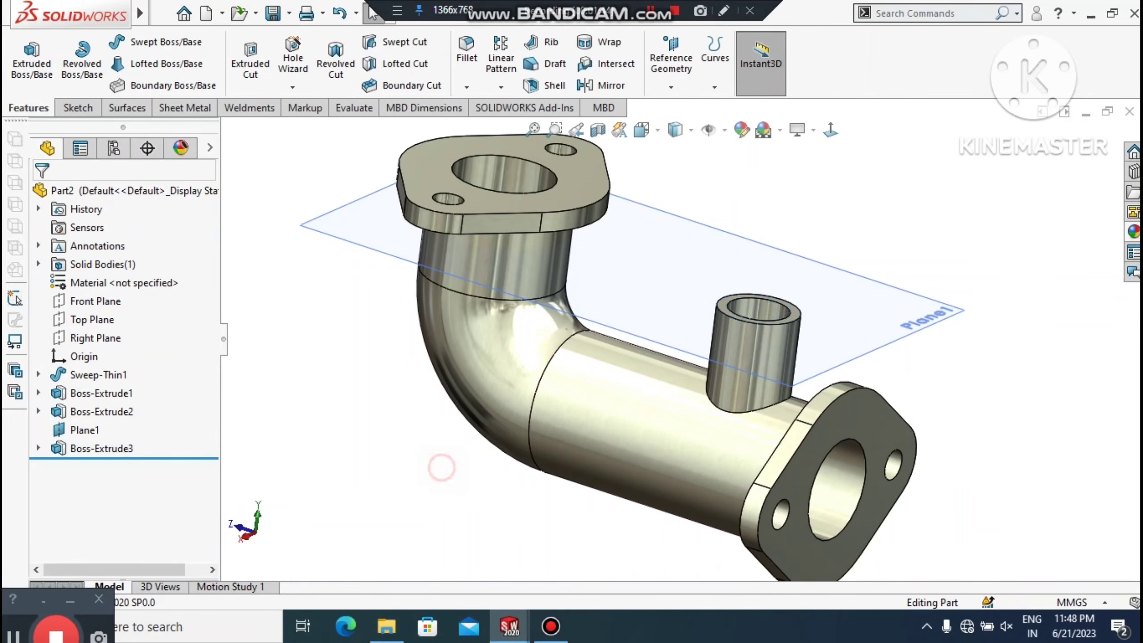
# Step: Reopen the branch pipe's circle sketch for editing and orient the view normal to it
pyautogui.scroll(-2, 787, 364)
pyautogui.press('f')
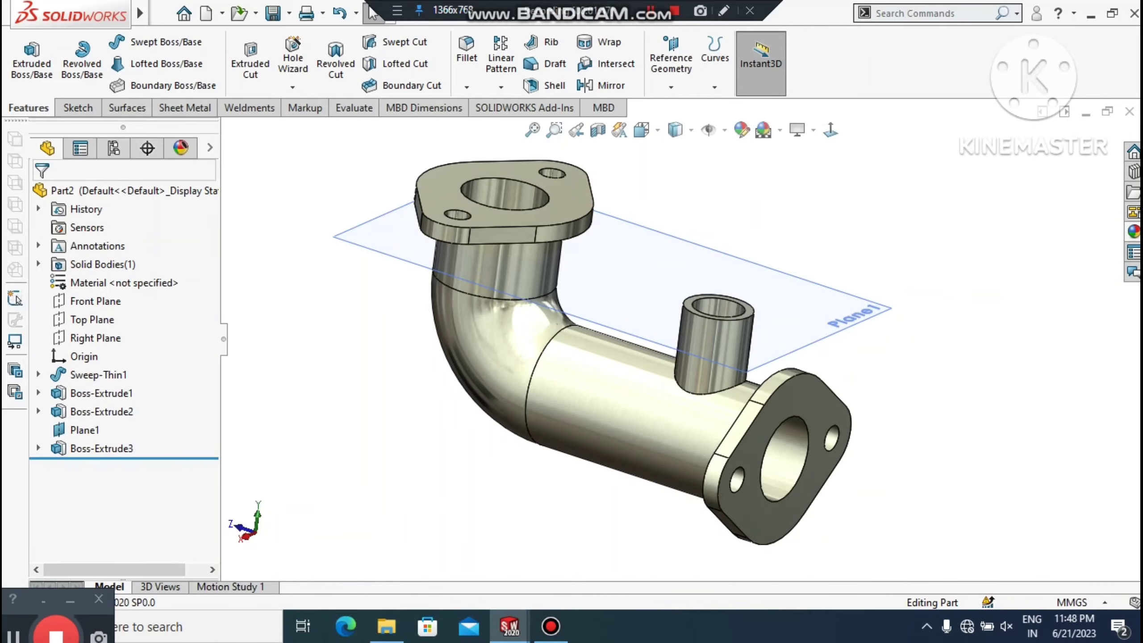
pyautogui.moveTo(630, 352)
pyautogui.mouseDown(button='middle')
pyautogui.moveTo(661, 360)
pyautogui.moveTo(616, 362)
pyautogui.mouseUp(button='middle')
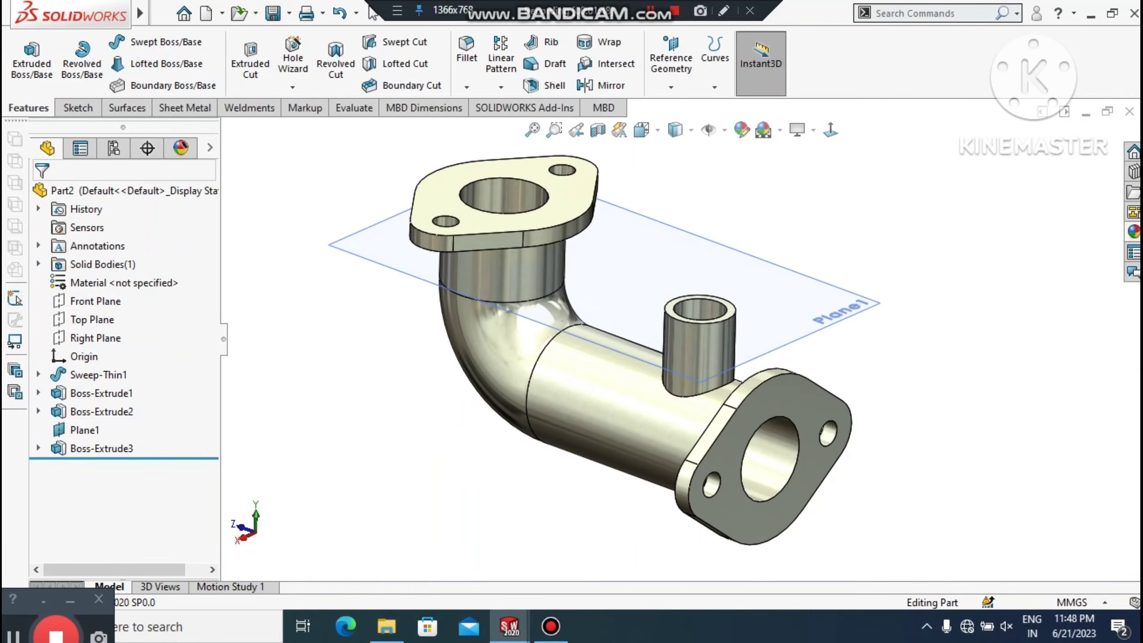
pyautogui.click(39, 448)
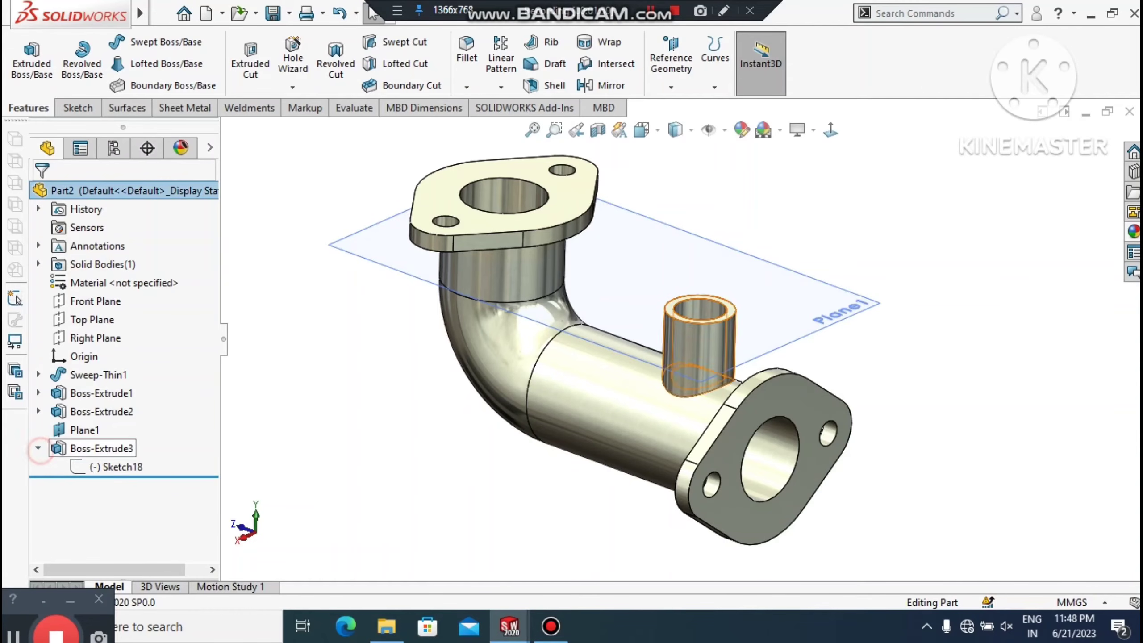
pyautogui.rightClick(104, 467)
pyautogui.click(116, 300)
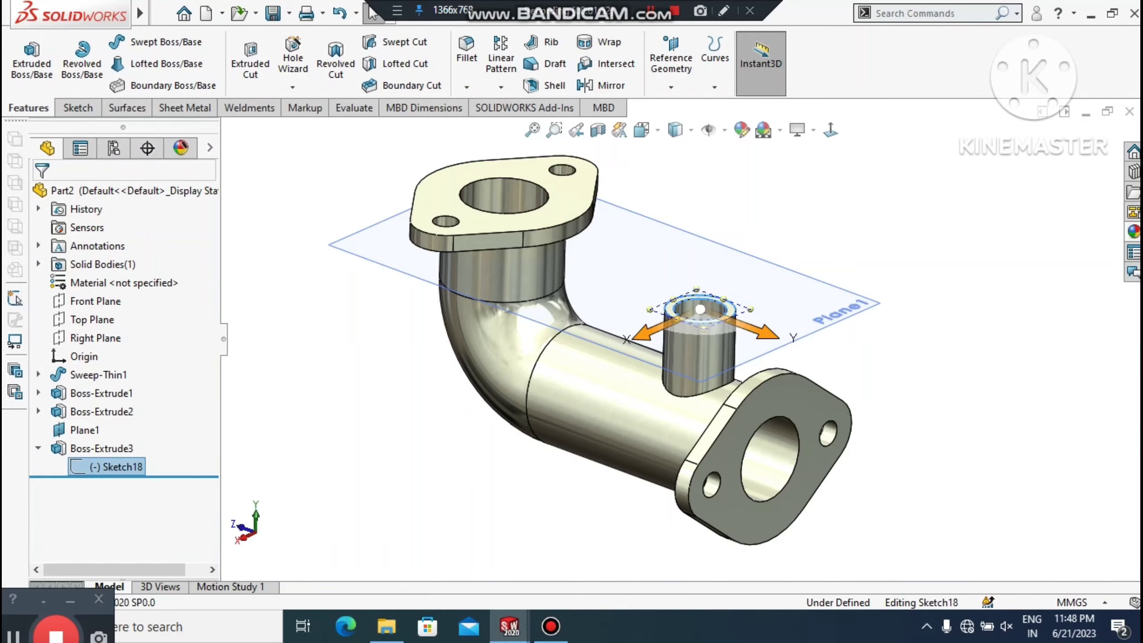
pyautogui.click(831, 130)
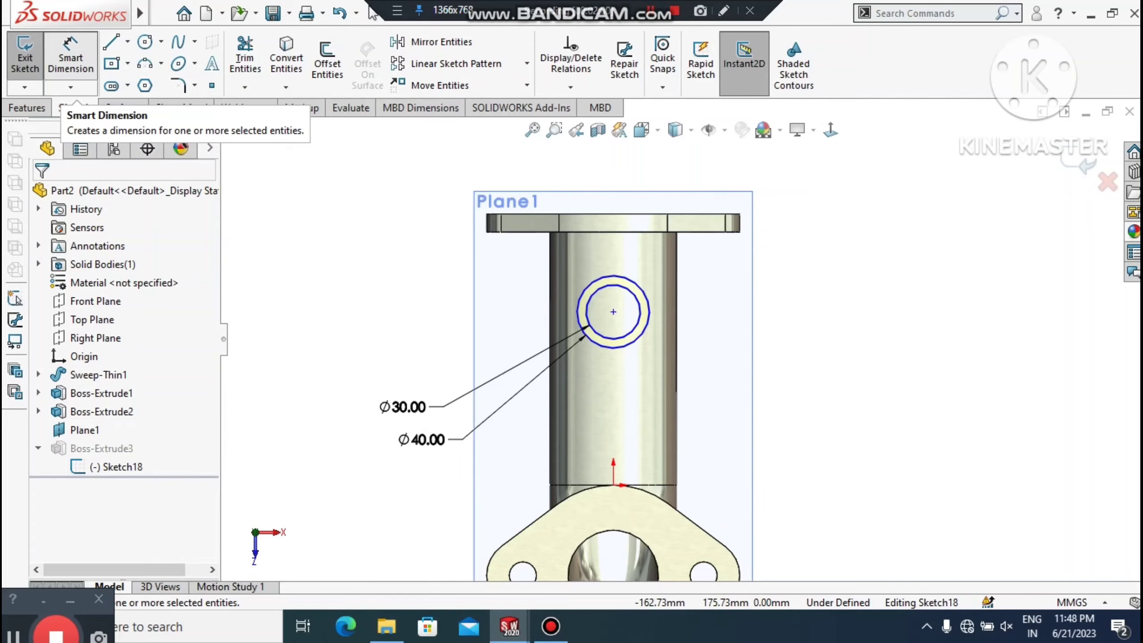
# Step: Dimension the circles' centre 80 mm from the outer edge of the straight pipe's end flange and exit the sketch
pyautogui.click(70, 57)
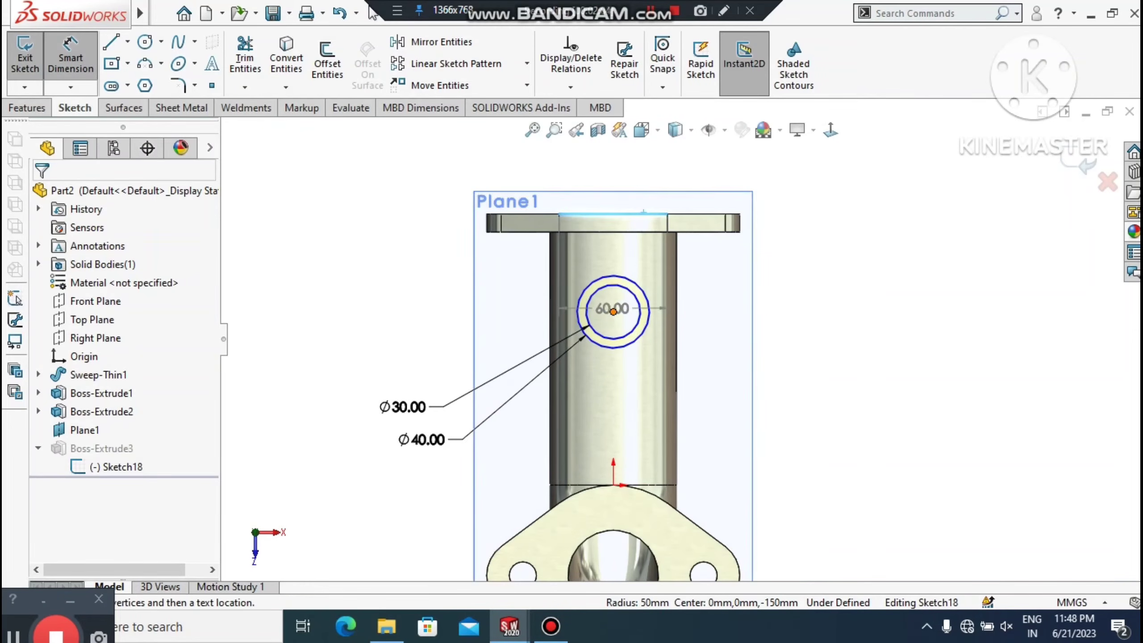
pyautogui.click(613, 311)
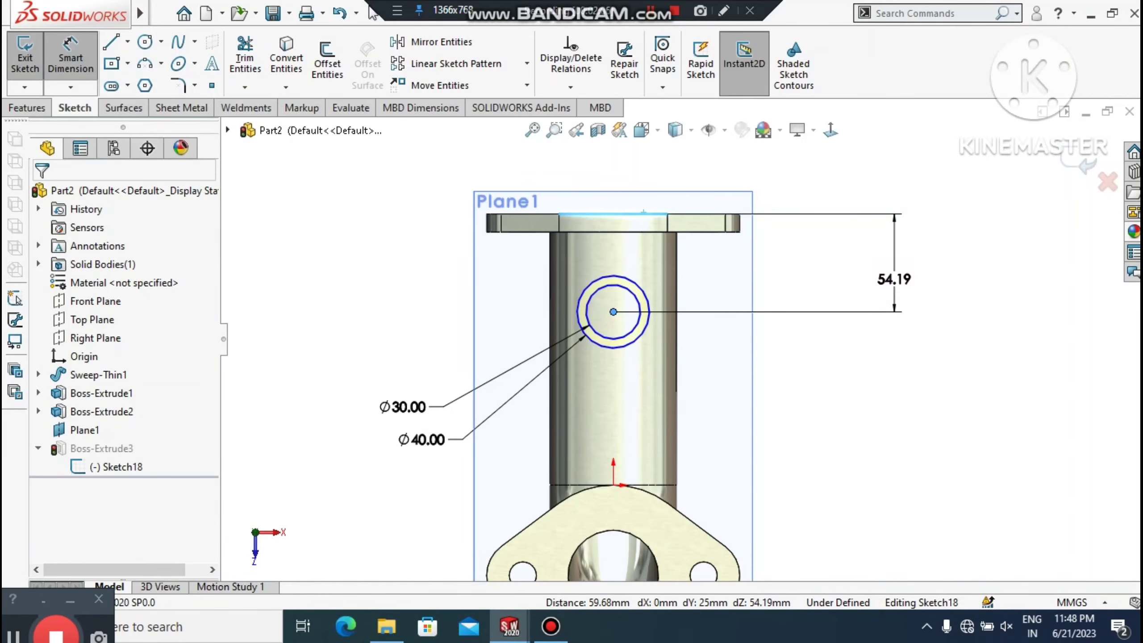
pyautogui.click(895, 279)
pyautogui.write('80')
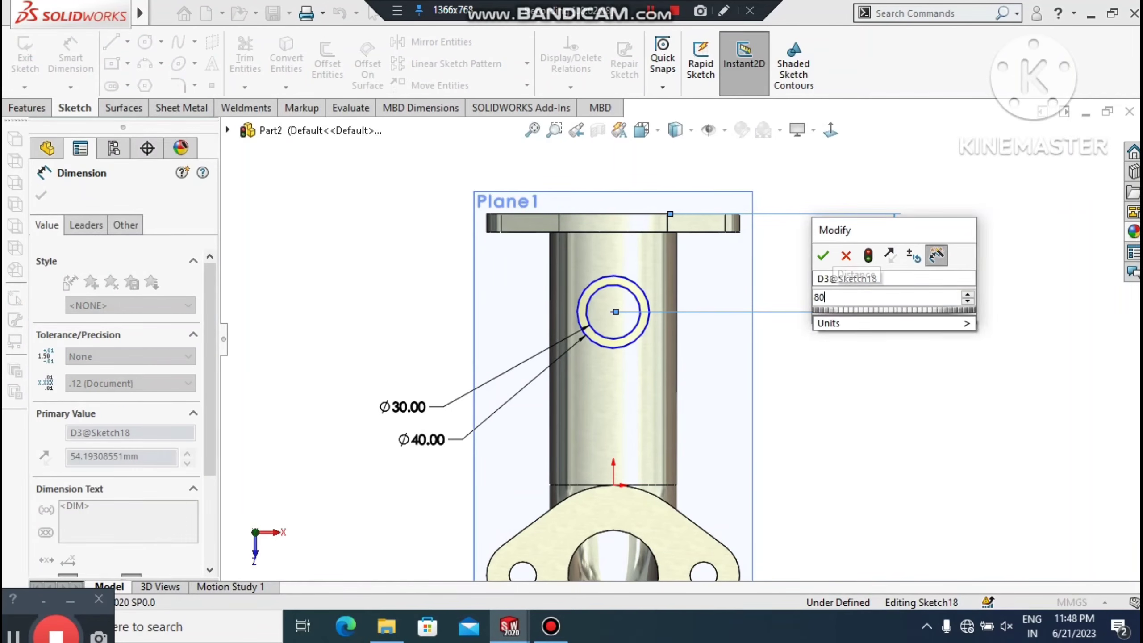
pyautogui.press('Return')
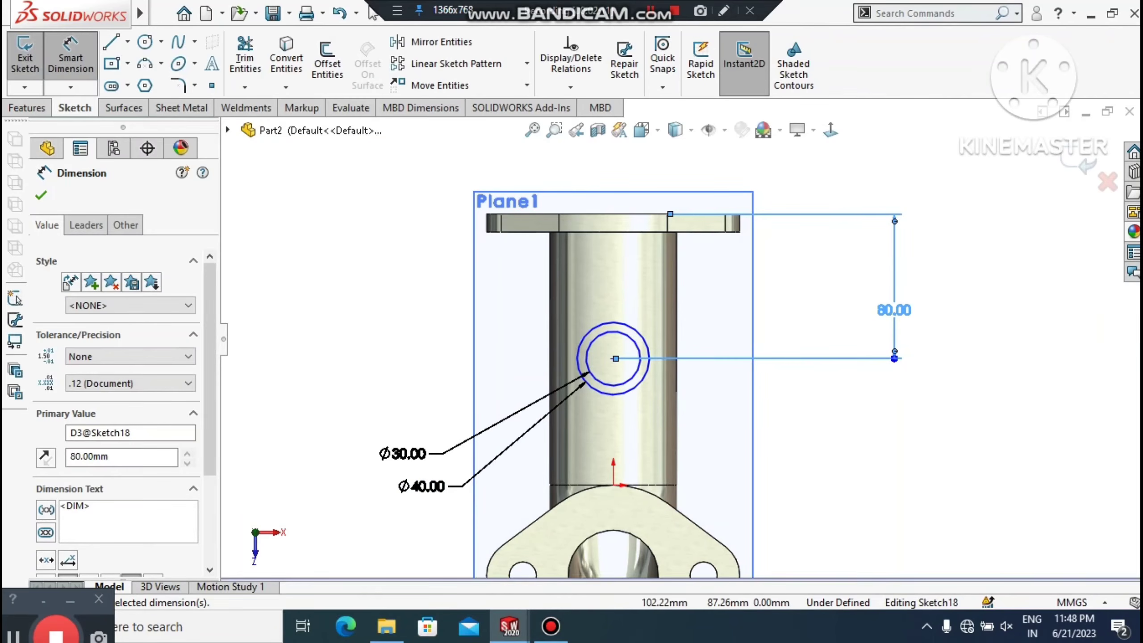
pyautogui.click(1070, 165)
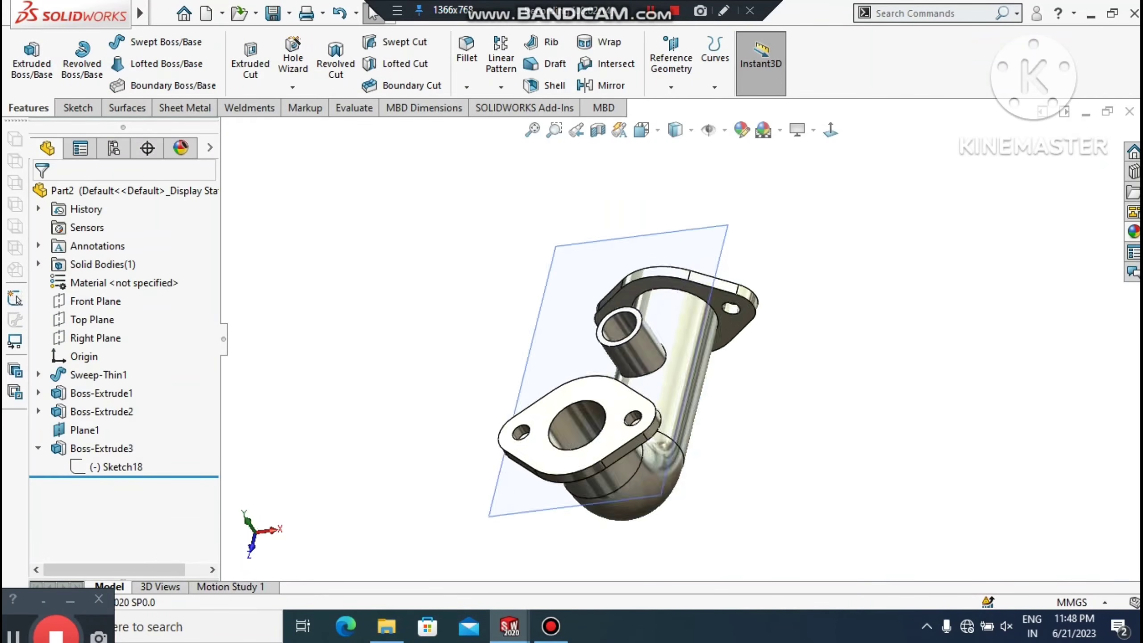
# Step: Hide the offset reference plane above the straight pipe
pyautogui.moveTo(781, 454); pyautogui.dragTo(749, 425, button='middle')
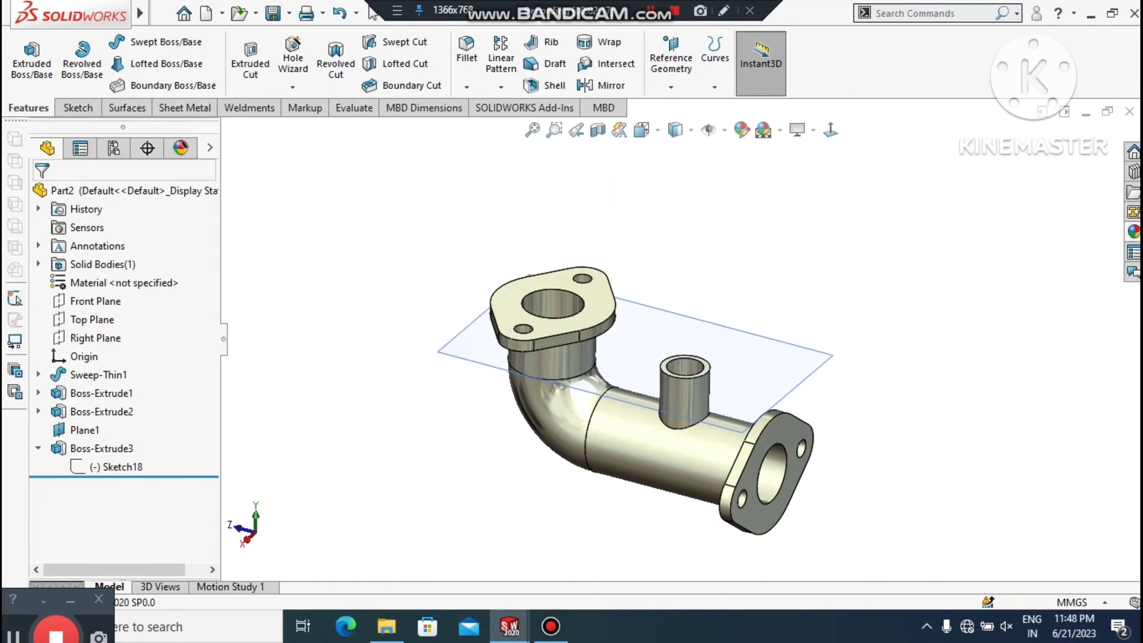
pyautogui.scroll(-3, 748, 428)
pyautogui.rightClick(755, 316)
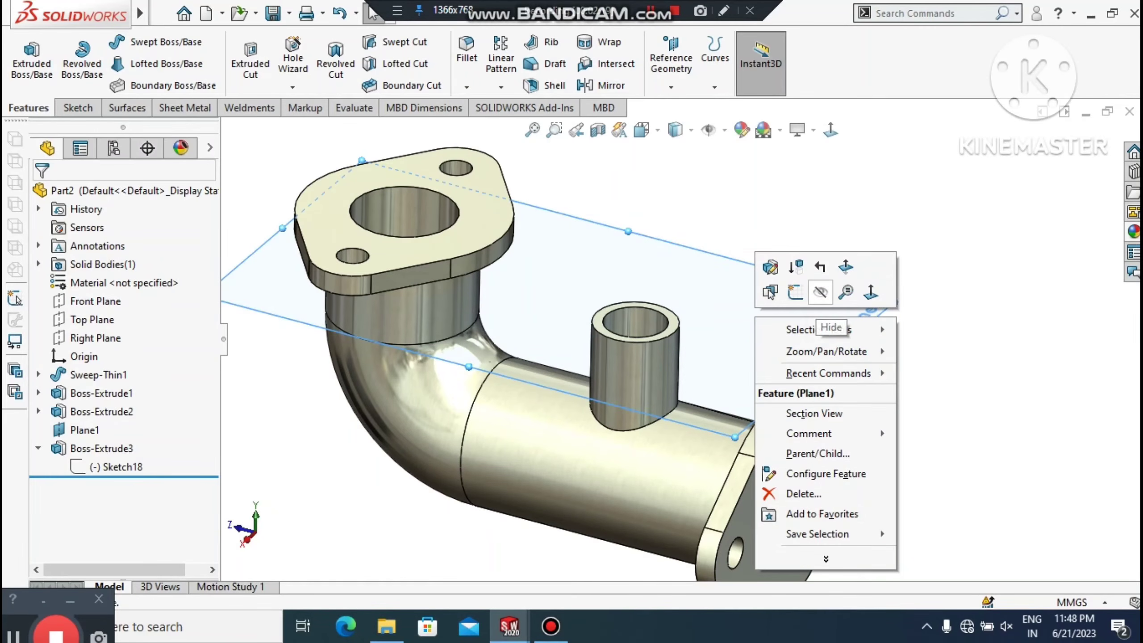
pyautogui.click(819, 291)
# Step: Start a sketch on the branch pipe's annular end face and convert its inner circular edge into a sketch entity
pyautogui.scroll(-2, 624, 356)
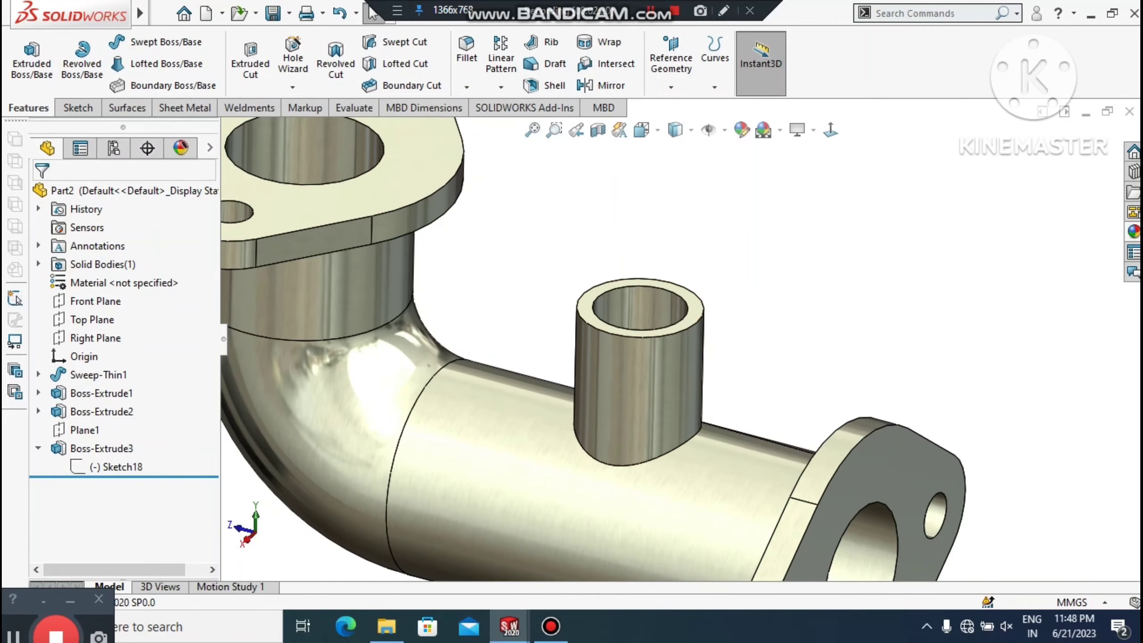
pyautogui.rightClick(689, 306)
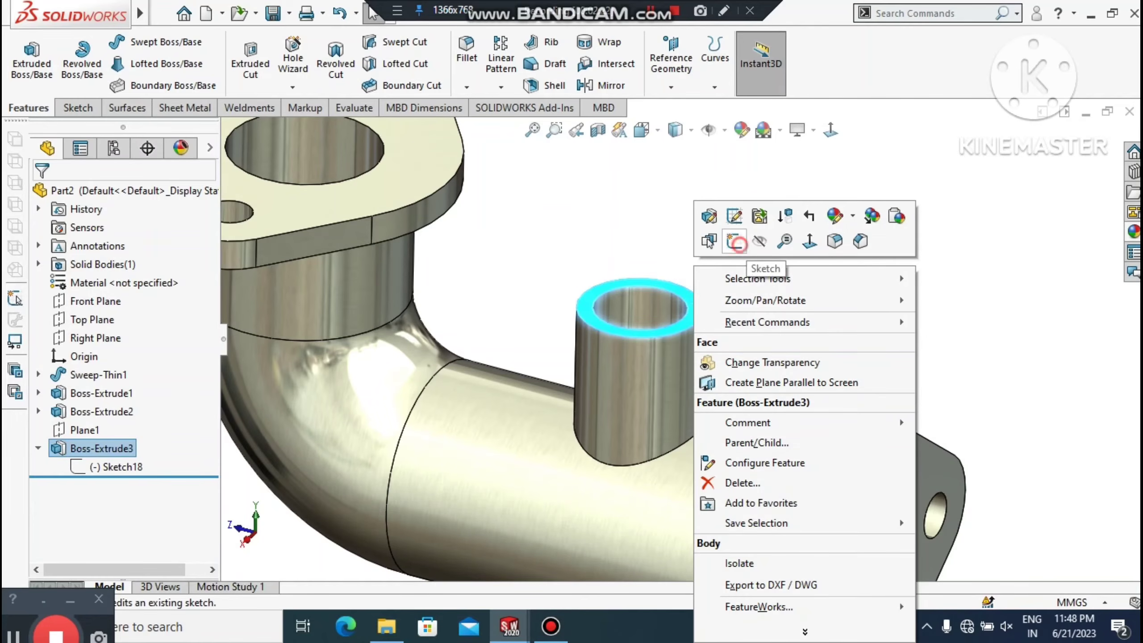
pyautogui.click(737, 242)
pyautogui.click(782, 258)
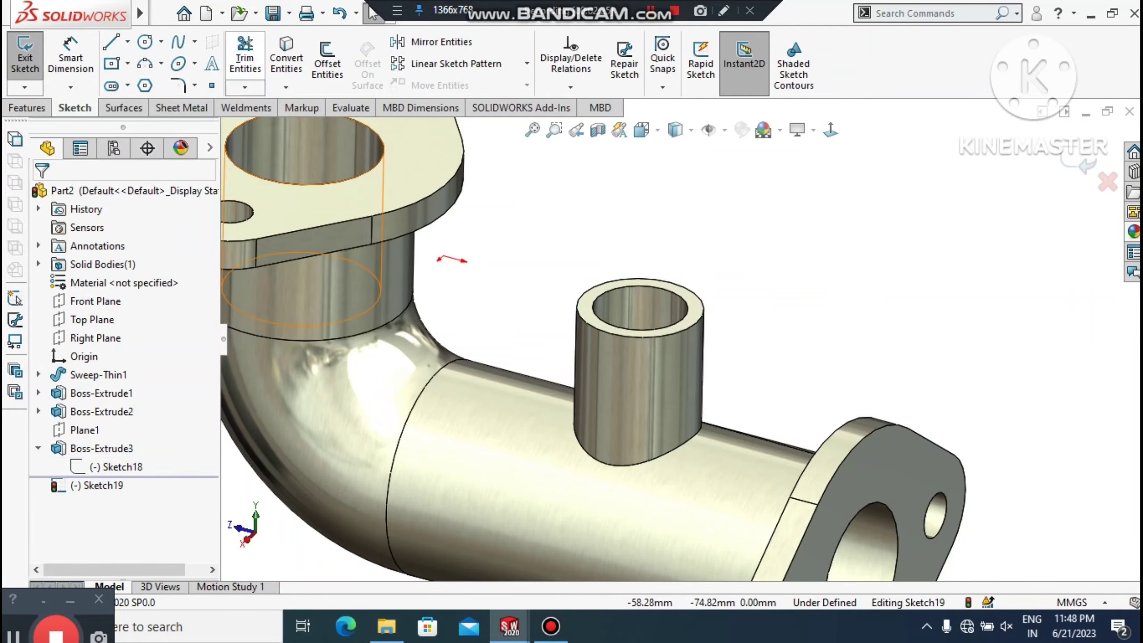
pyautogui.click(286, 59)
pyautogui.click(643, 330)
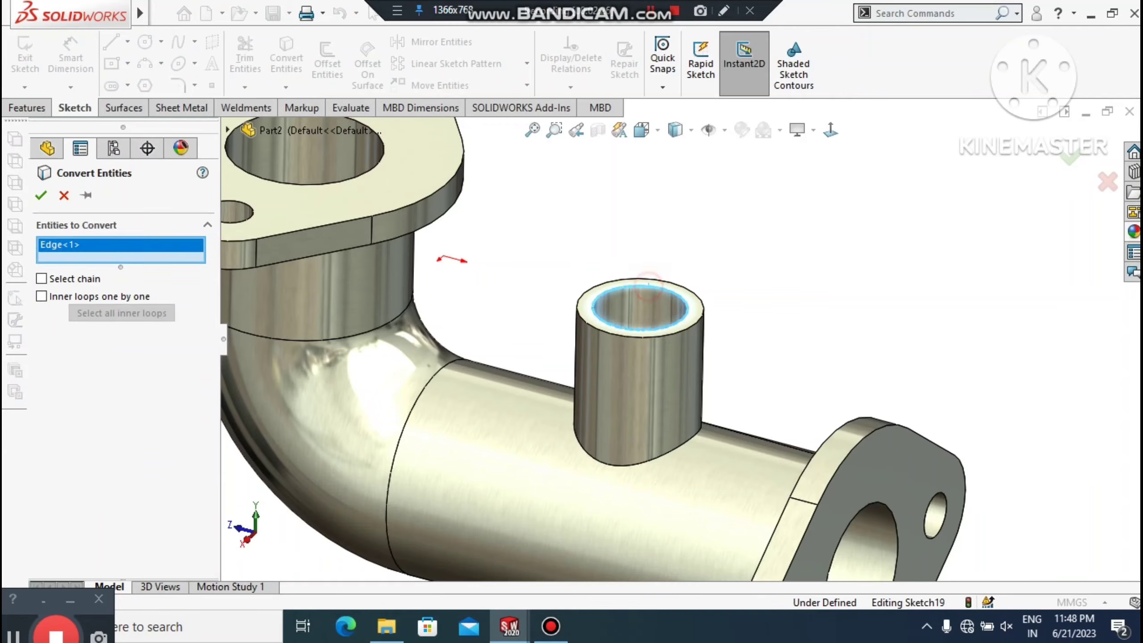
pyautogui.click(42, 195)
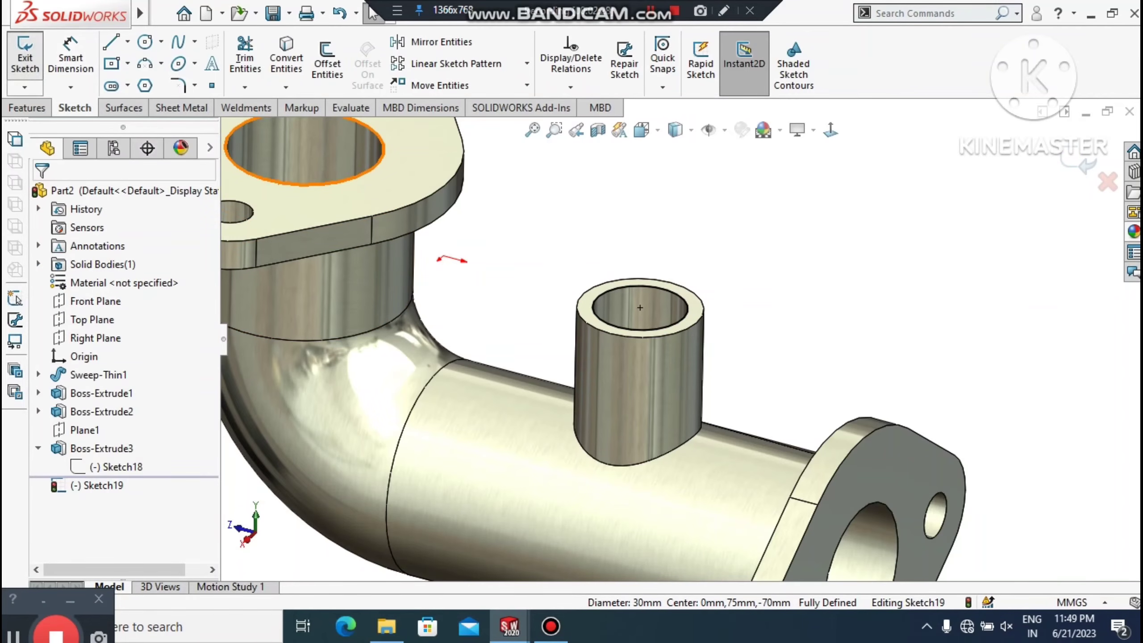
# Step: Cut-extrude the converted circle Up To Surface, ending at the straight pipe's inner bore face
pyautogui.click(27, 107)
pyautogui.click(243, 66)
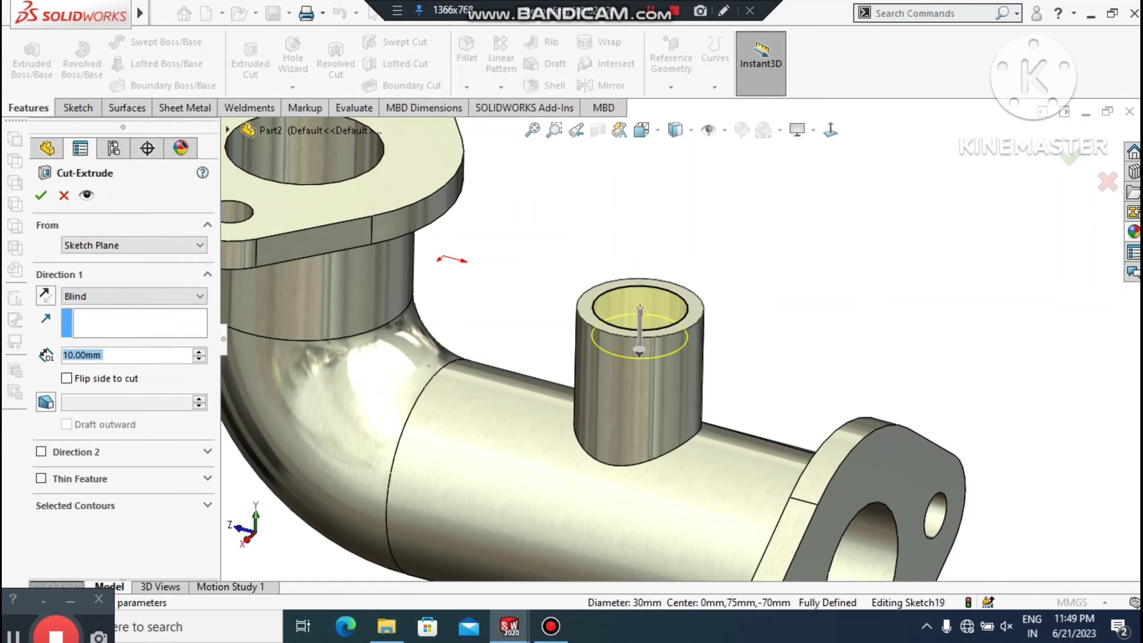
pyautogui.click(133, 296)
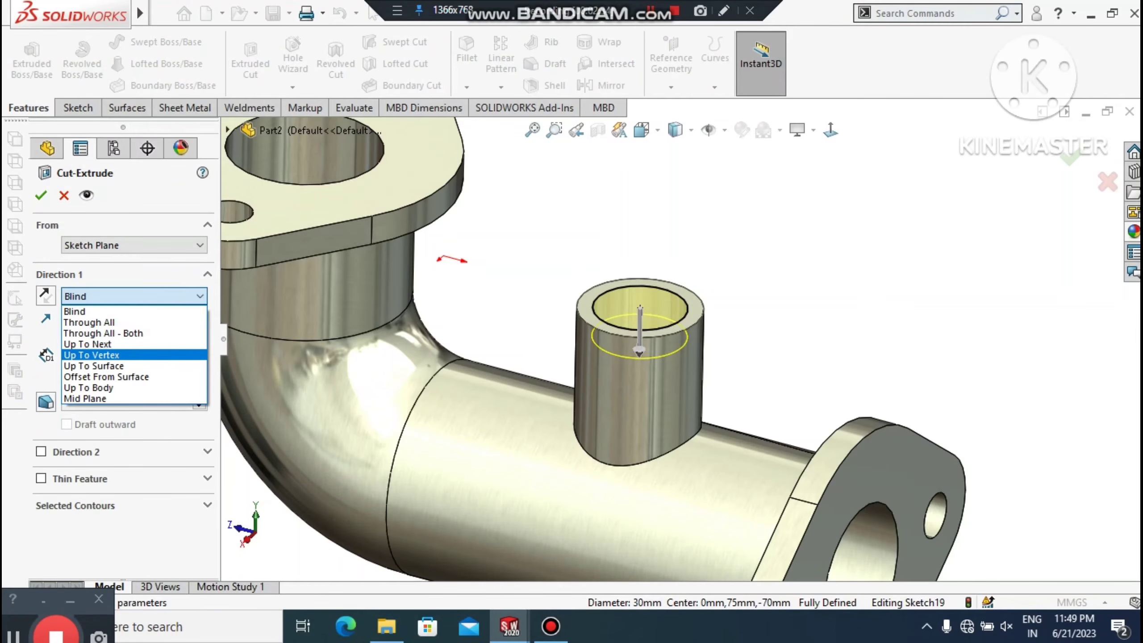
pyautogui.click(93, 365)
pyautogui.scroll(3, 686, 361)
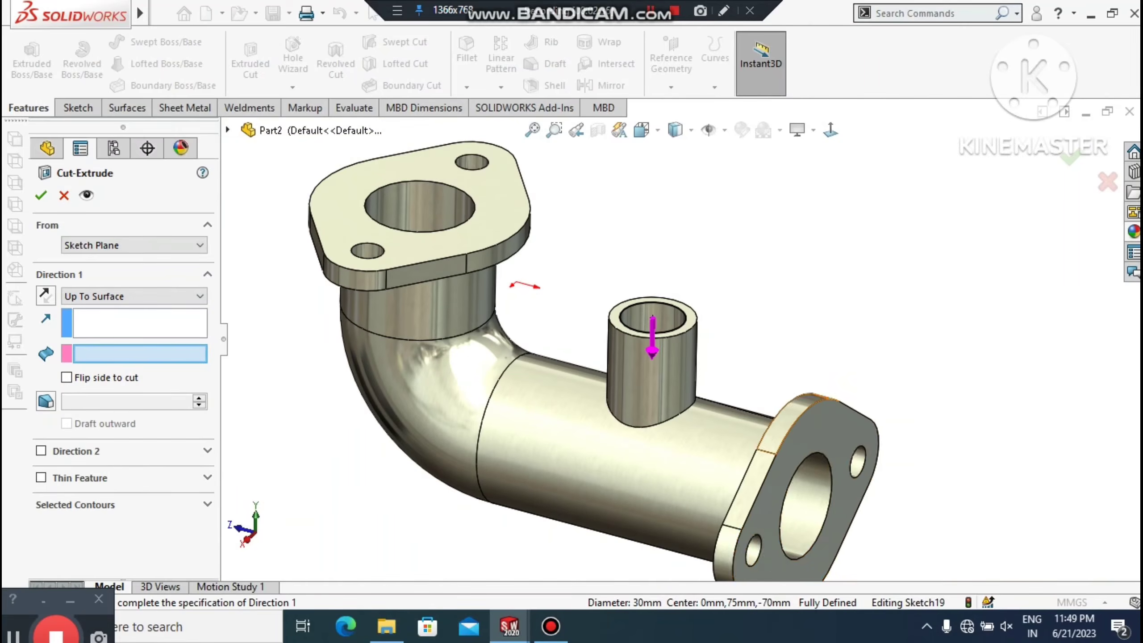
pyautogui.moveTo(685, 477); pyautogui.dragTo(637, 435, button='middle')
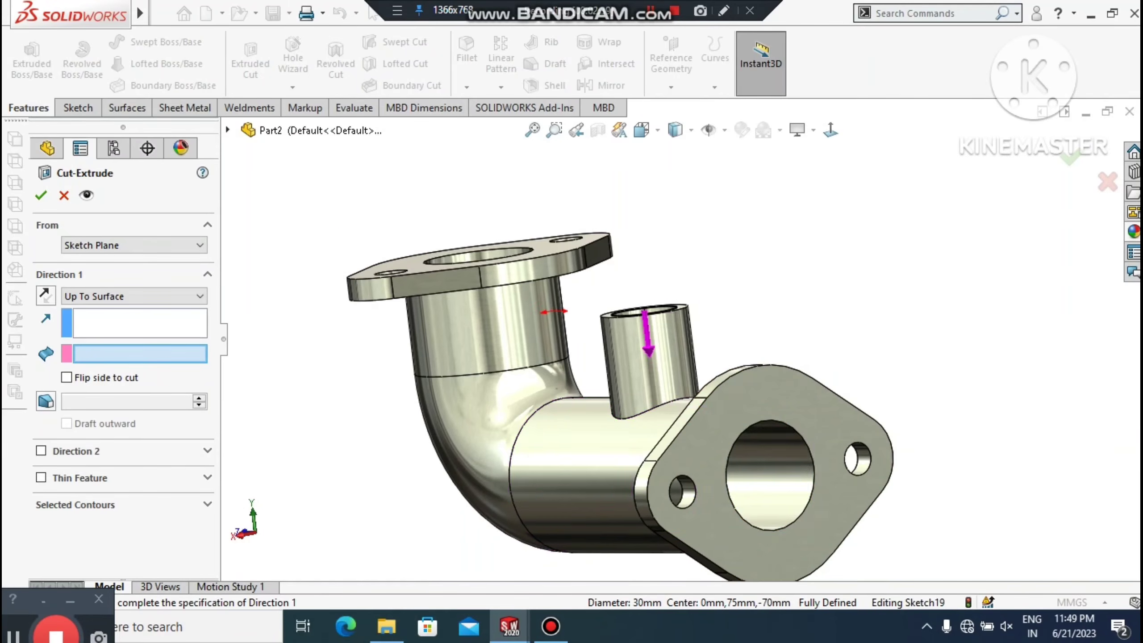
pyautogui.click(757, 445)
pyautogui.moveTo(757, 446); pyautogui.dragTo(693, 405, button='middle')
pyautogui.scroll(1, 695, 391)
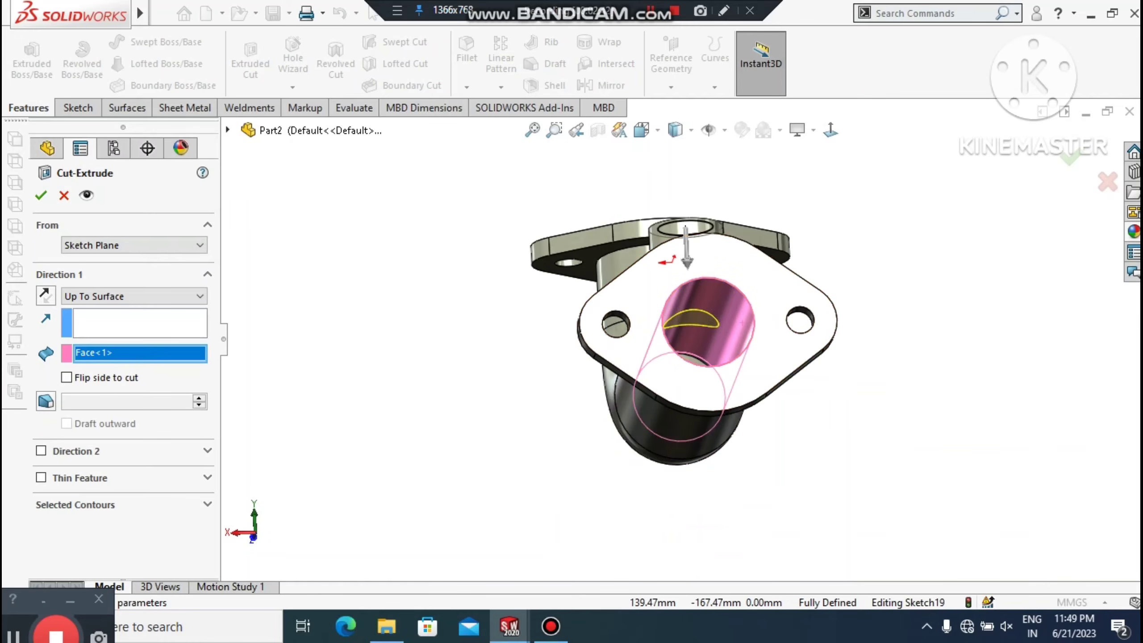
pyautogui.click(41, 195)
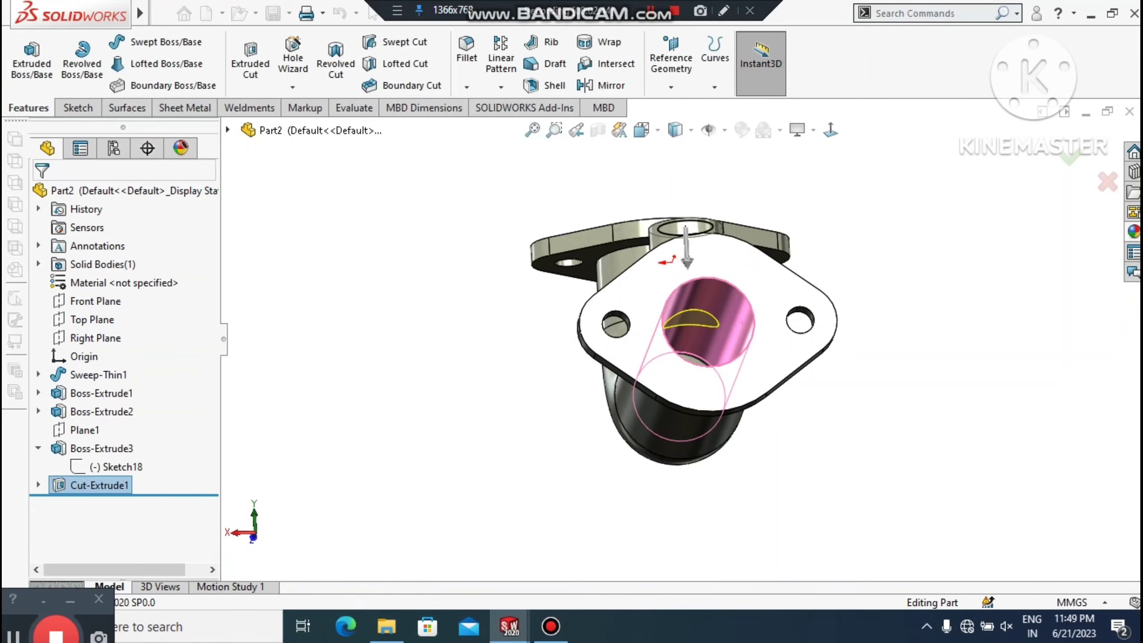
pyautogui.click(405, 295)
pyautogui.scroll(2, 405, 295)
pyautogui.moveTo(405, 295); pyautogui.dragTo(509, 382, button='middle')
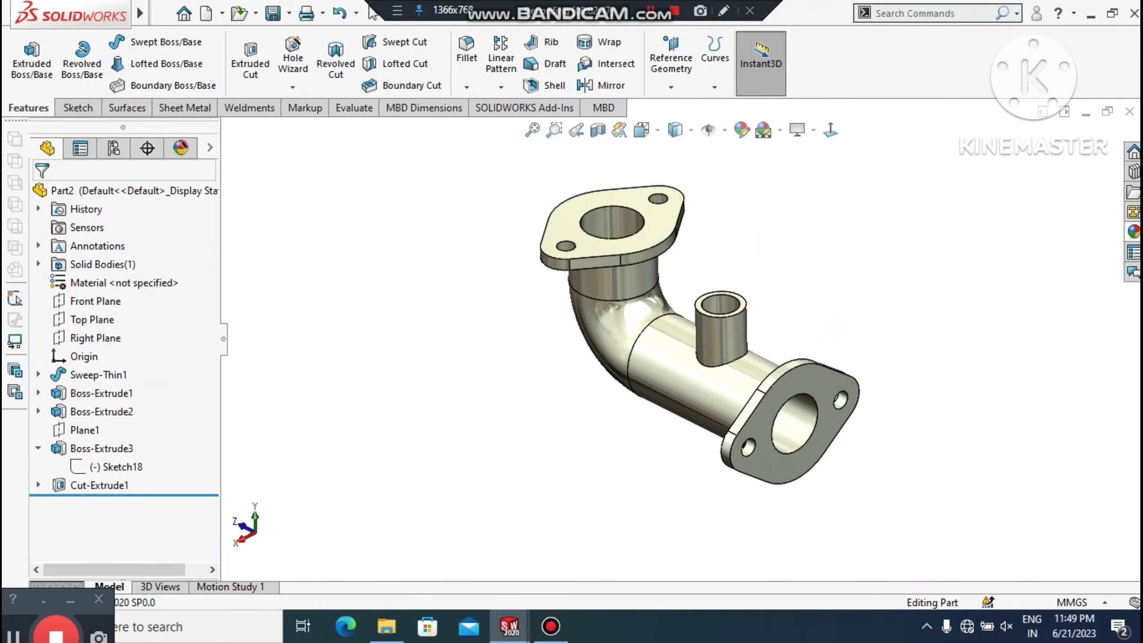
# Step: Start a sketch on the branch pipe's annular end face and draw a concentric circle about 75 mm in diameter around the pipe
pyautogui.scroll(5, 761, 305)
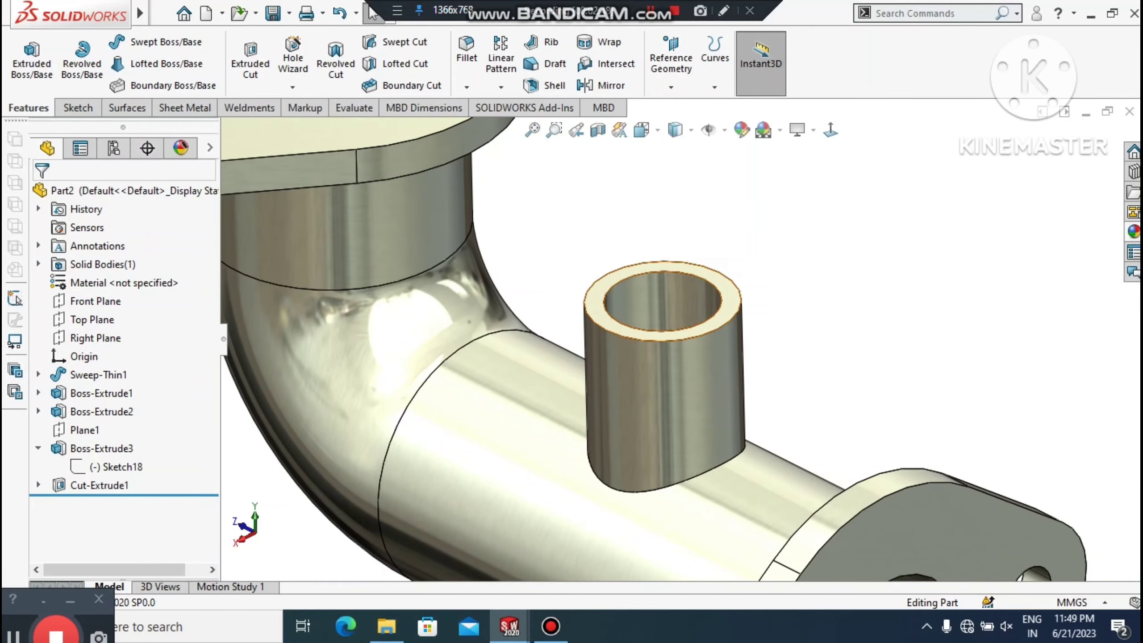
pyautogui.rightClick(723, 283)
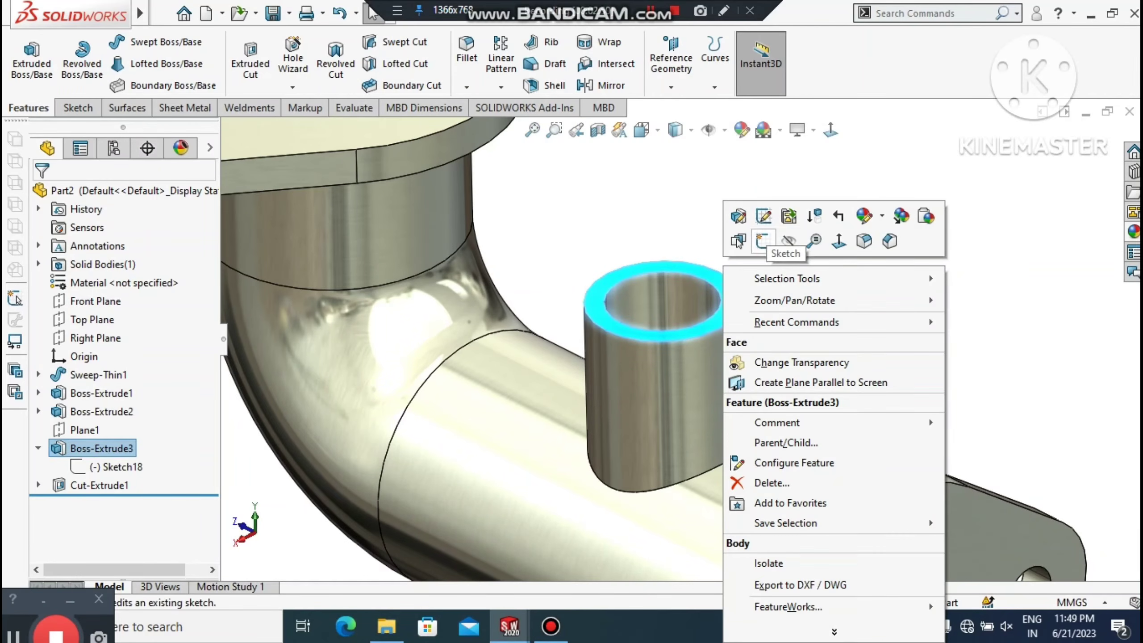
pyautogui.click(763, 241)
pyautogui.click(831, 129)
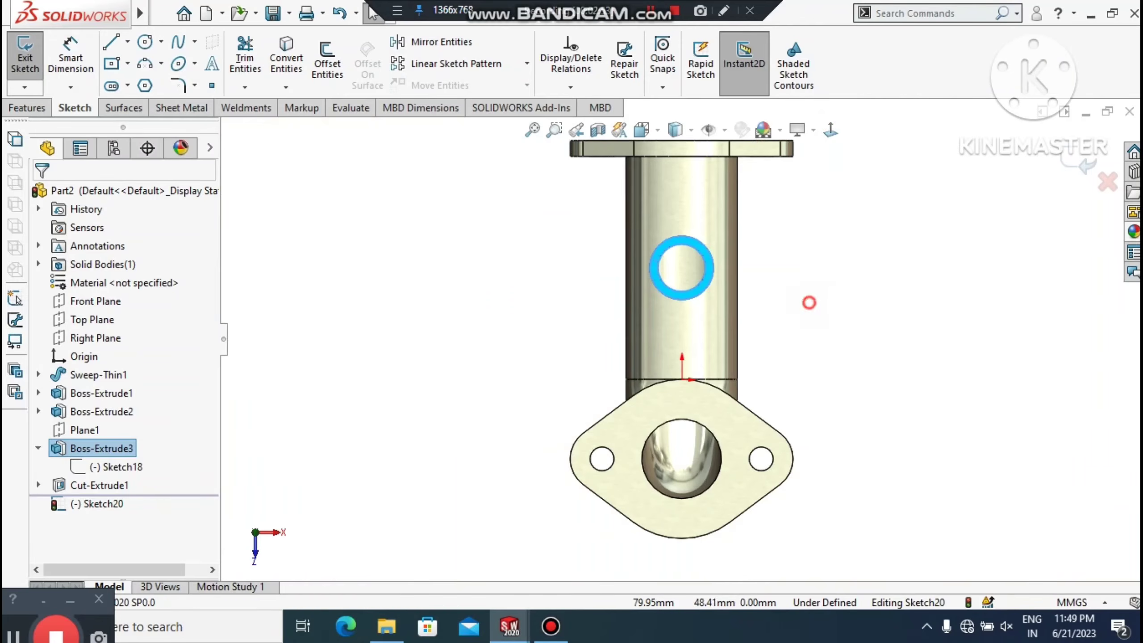
pyautogui.scroll(3, 653, 250)
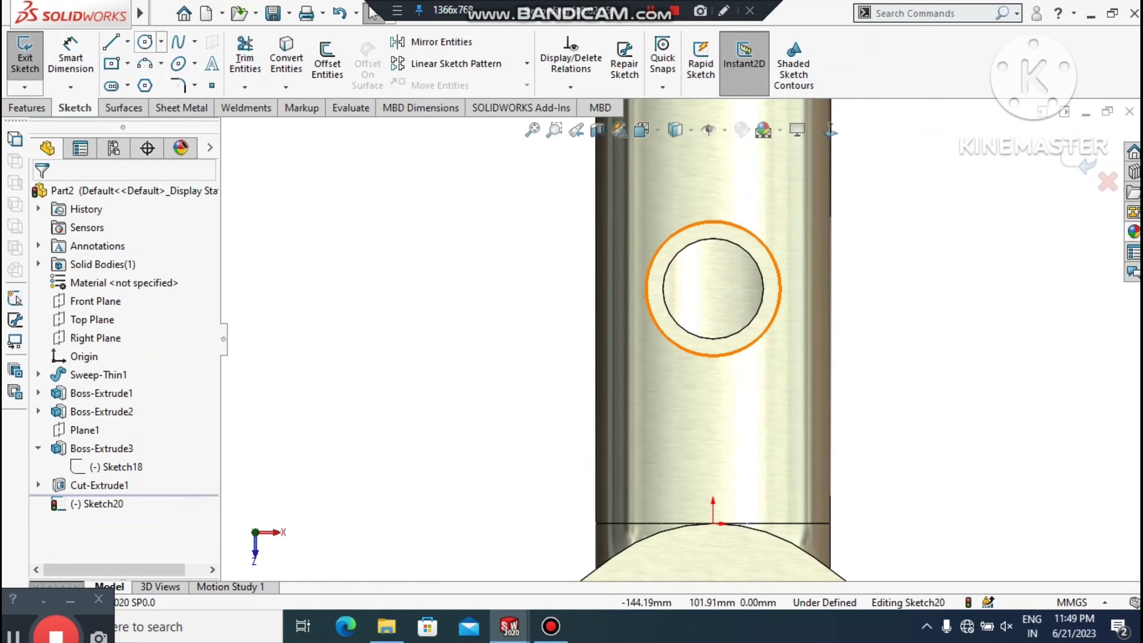
pyautogui.click(145, 41)
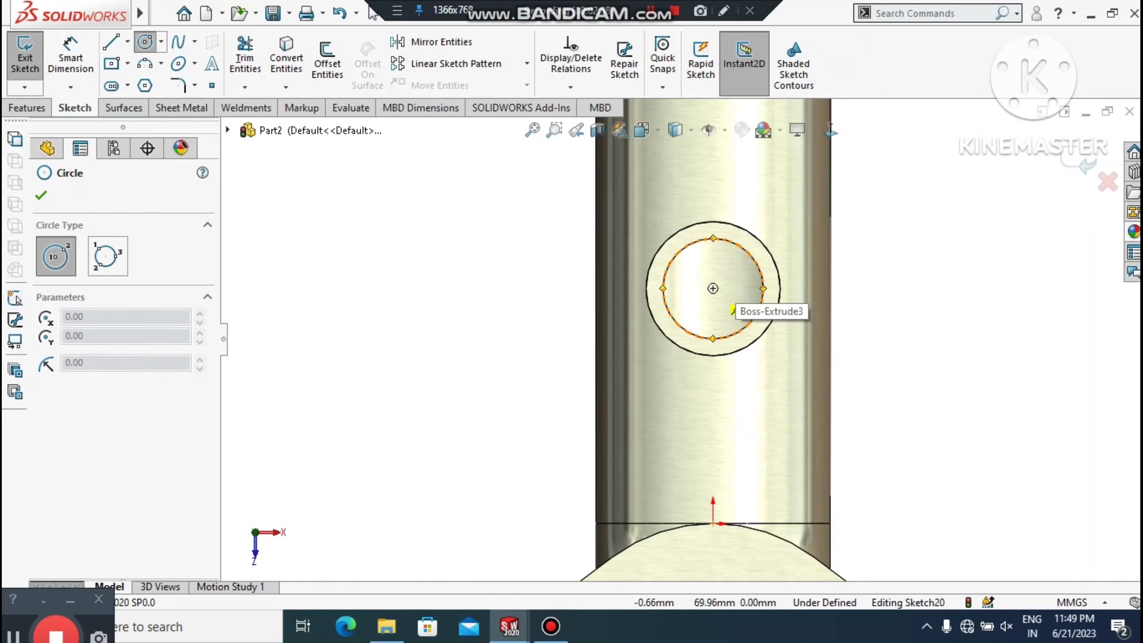
pyautogui.click(713, 288)
pyautogui.click(633, 378)
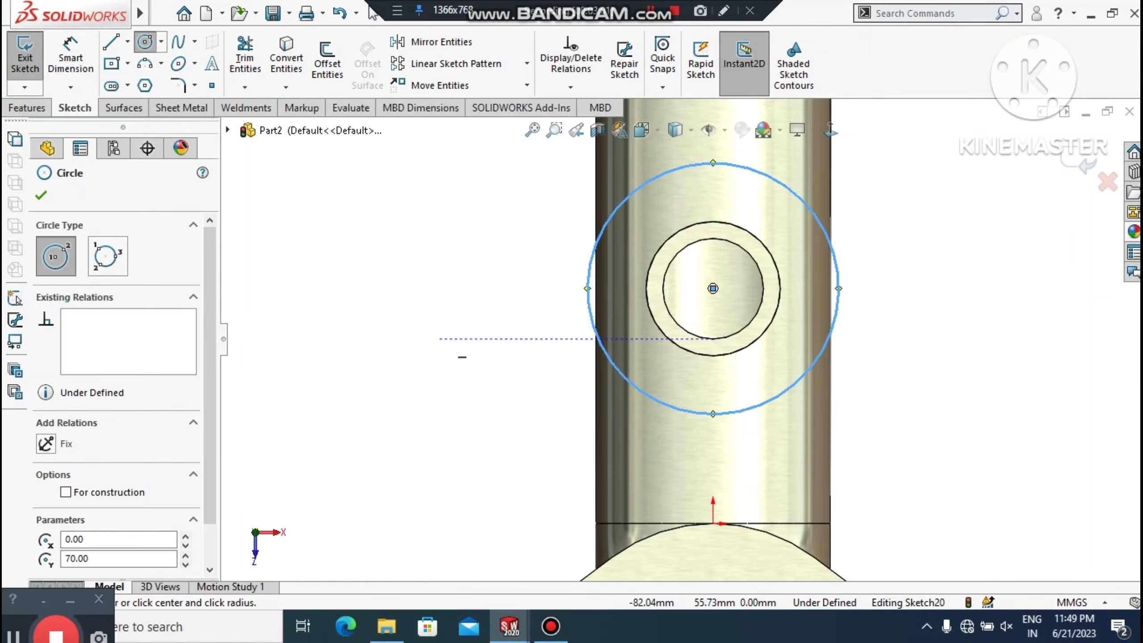
# Step: Draw a second concentric circle in the sketch that coincides with the branch pipe's inner circular edge
pyautogui.click(70, 54)
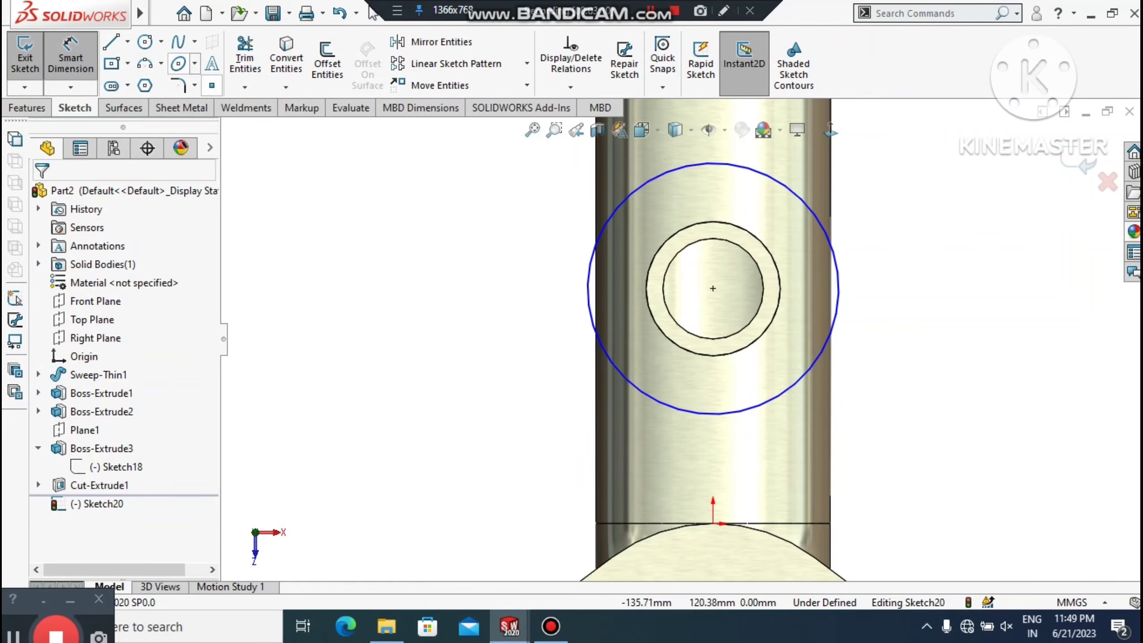
pyautogui.click(146, 41)
pyautogui.click(712, 288)
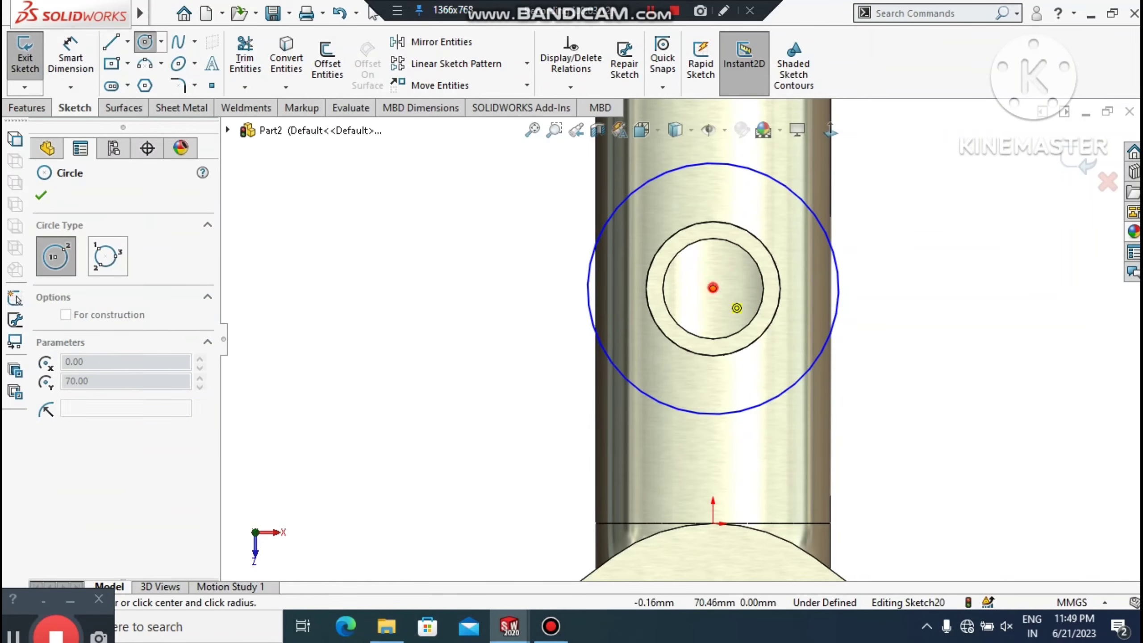
pyautogui.click(756, 264)
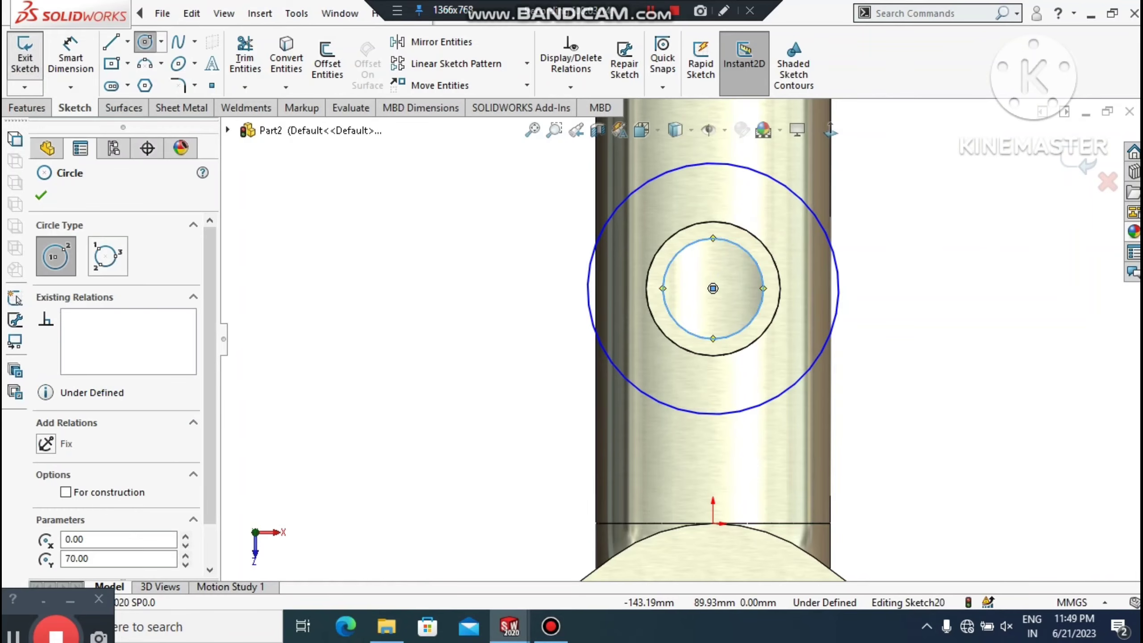
# Step: Dimension the outer sketch circle around the branch pipe to a diameter of 80 mm
pyautogui.click(69, 45)
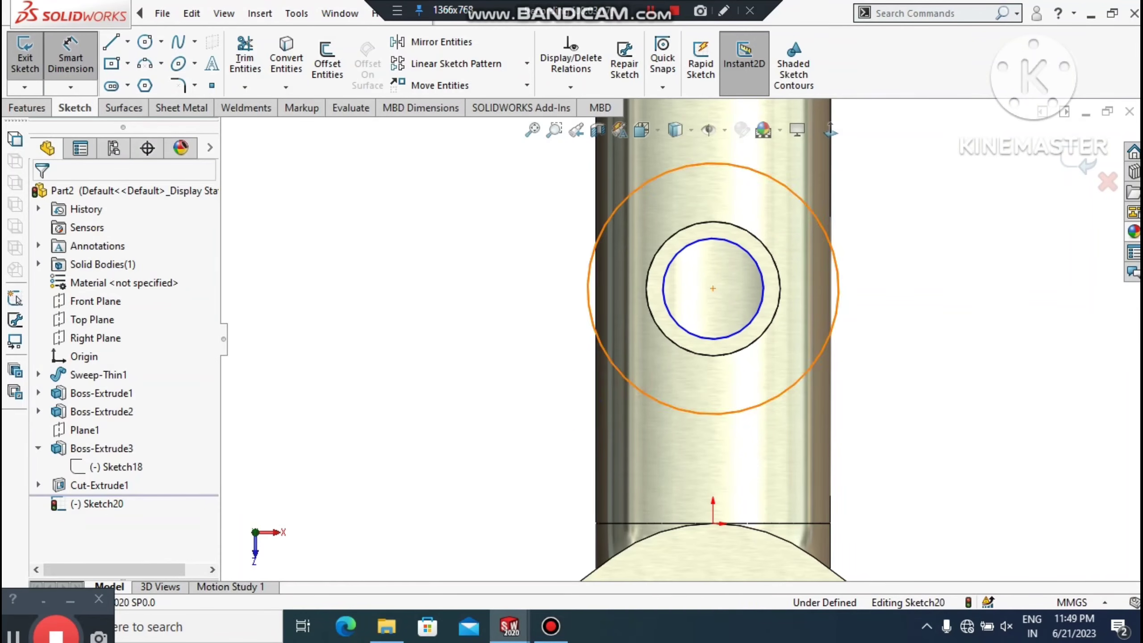
pyautogui.click(623, 380)
pyautogui.click(468, 489)
pyautogui.write('8')
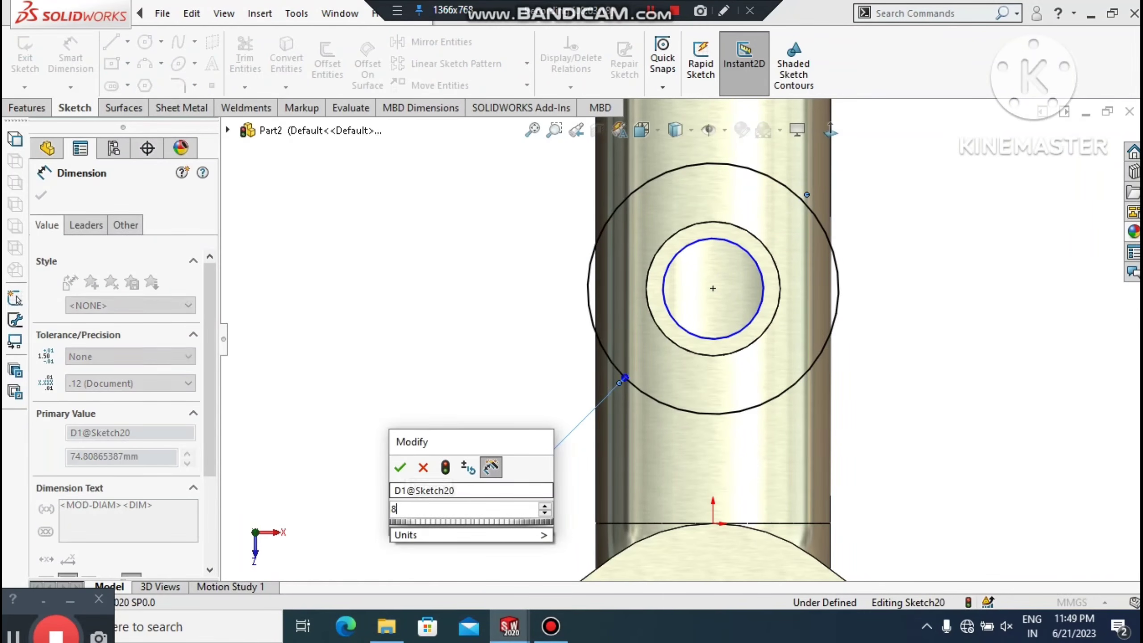
pyautogui.write('0')
pyautogui.press('Return')
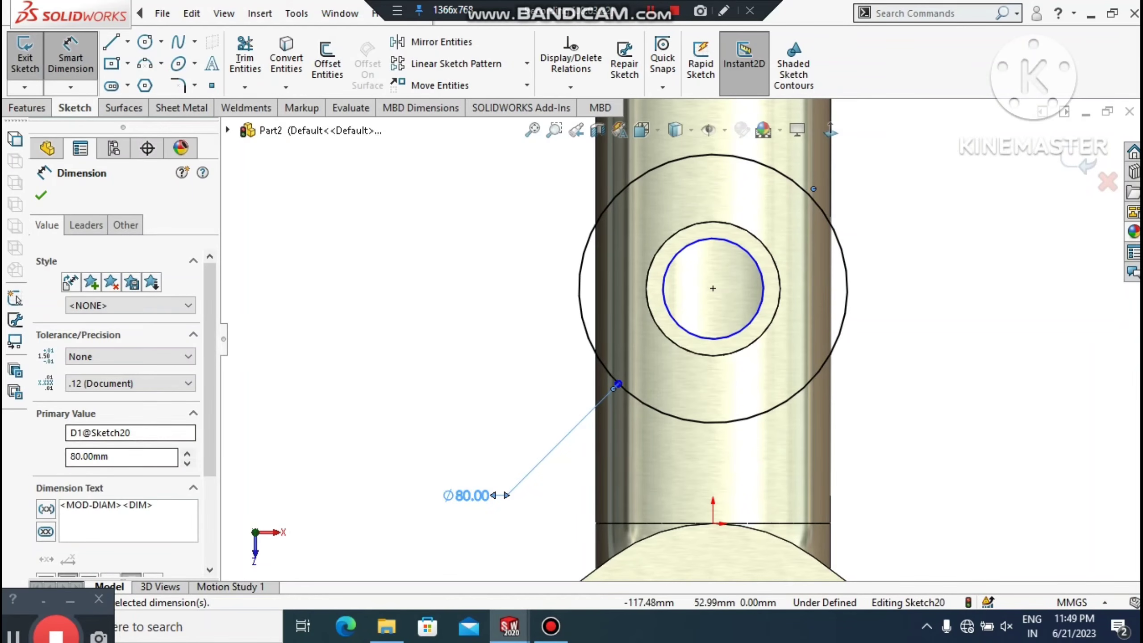
pyautogui.click(469, 350)
# Step: Extrude the ring between the two circles 10 mm Blind in the reversed direction, down along the branch pipe, with Merge result on
pyautogui.scroll(1, 456, 356)
pyautogui.moveTo(457, 357); pyautogui.dragTo(702, 288, button='middle')
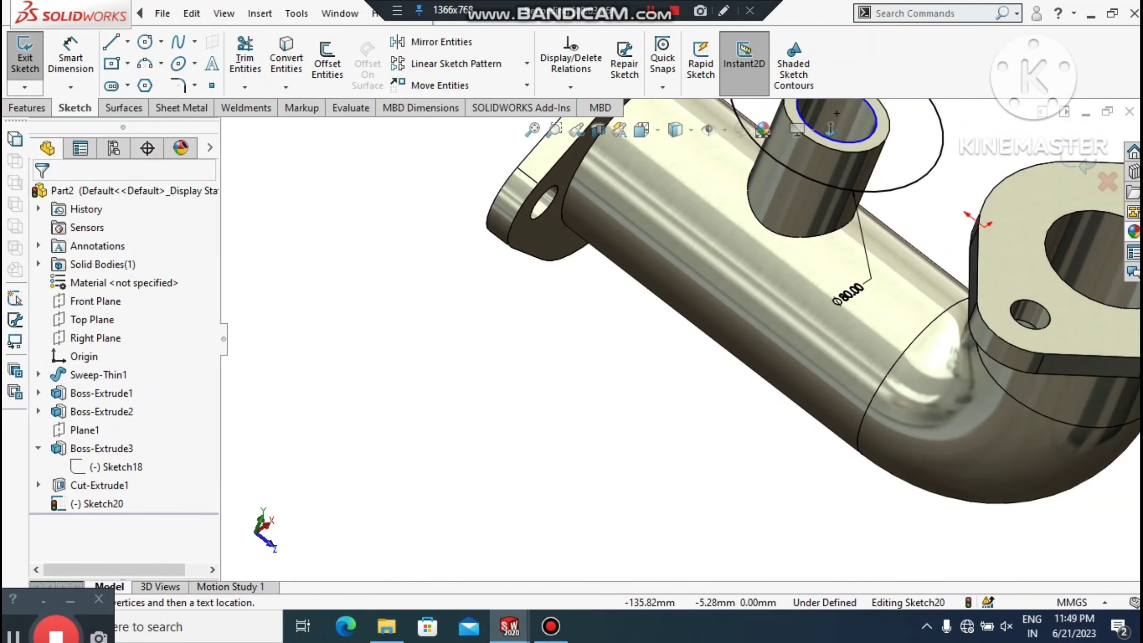
pyautogui.scroll(5, 693, 315)
pyautogui.scroll(-3, 901, 162)
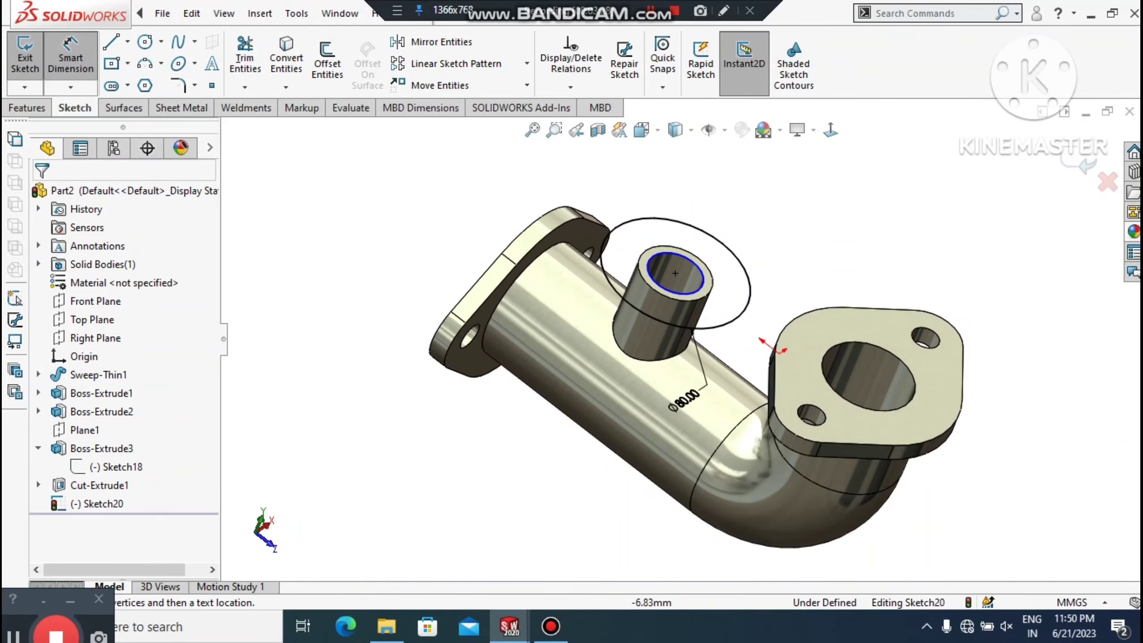
pyautogui.click(27, 109)
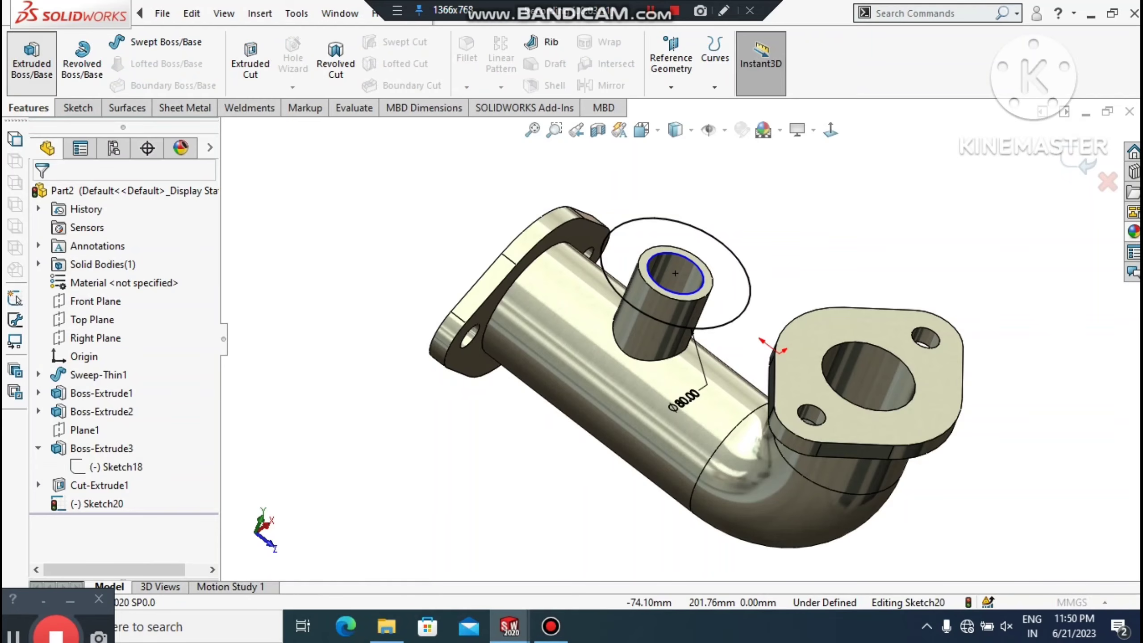
pyautogui.click(31, 63)
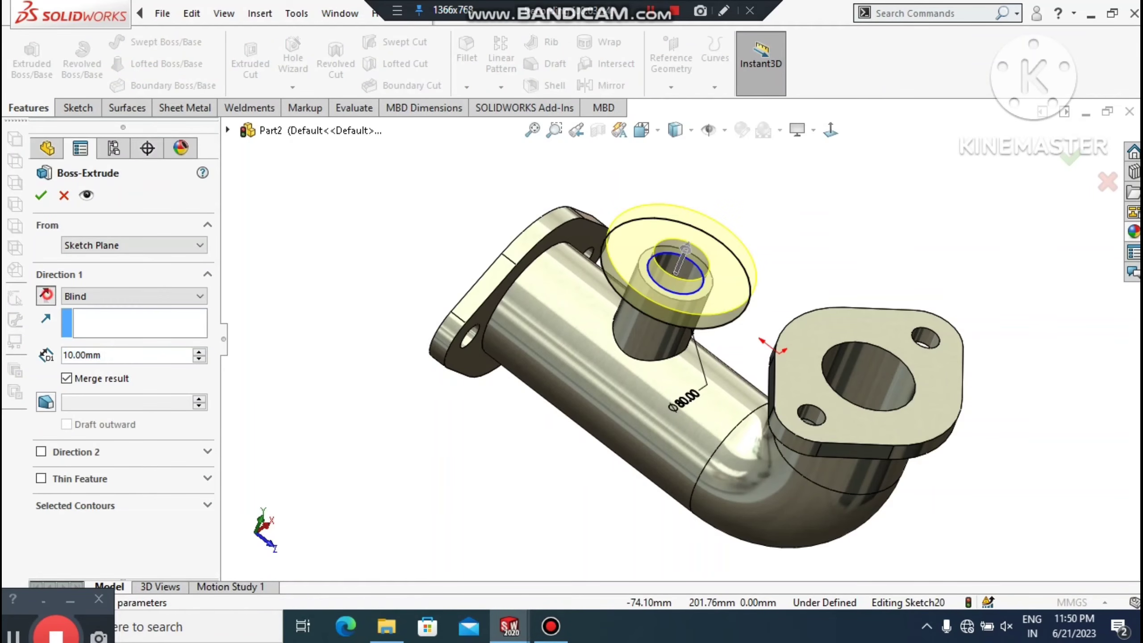
pyautogui.click(45, 296)
pyautogui.click(41, 195)
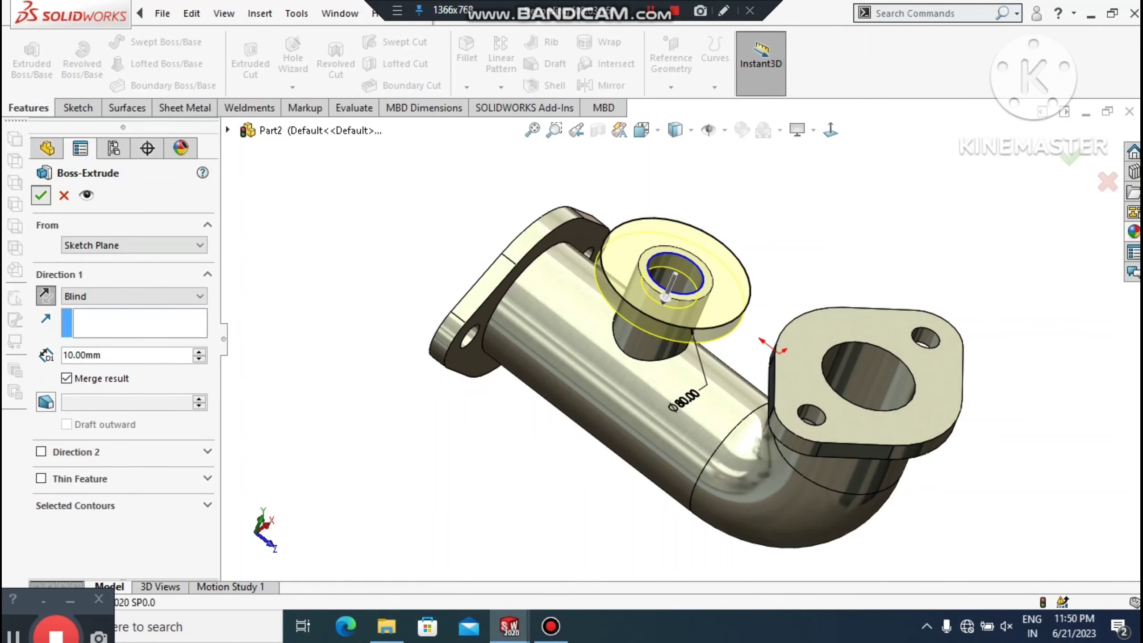
pyautogui.click(362, 364)
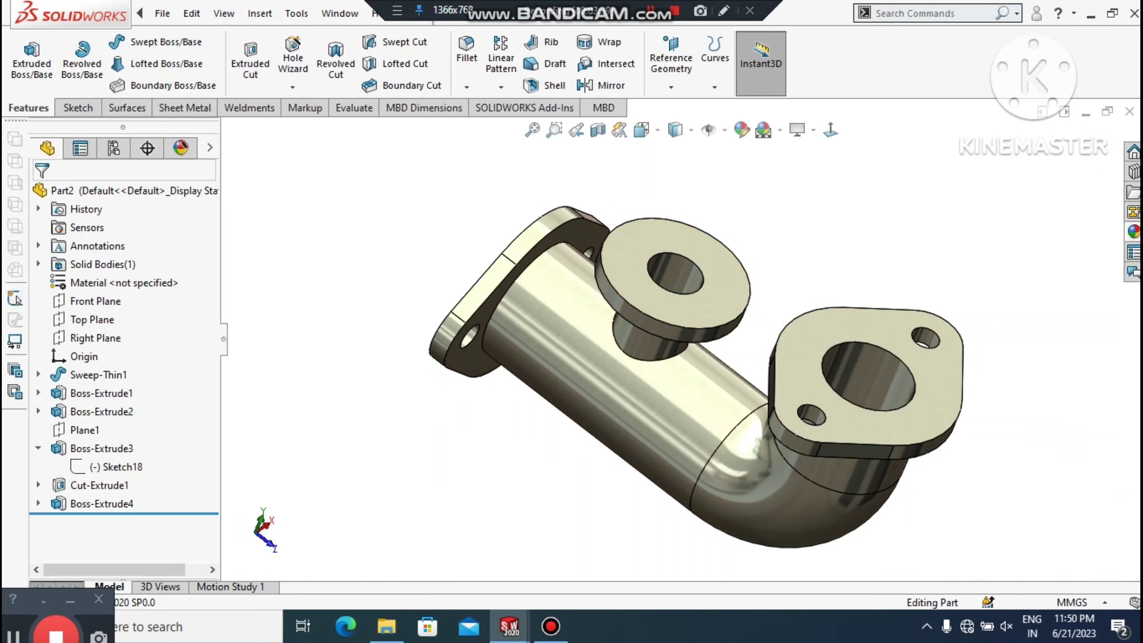
# Step: Start a sketch on the outer face of the branch flange and draw a circle about 61 mm in diameter concentric with the bore
pyautogui.rightClick(732, 270)
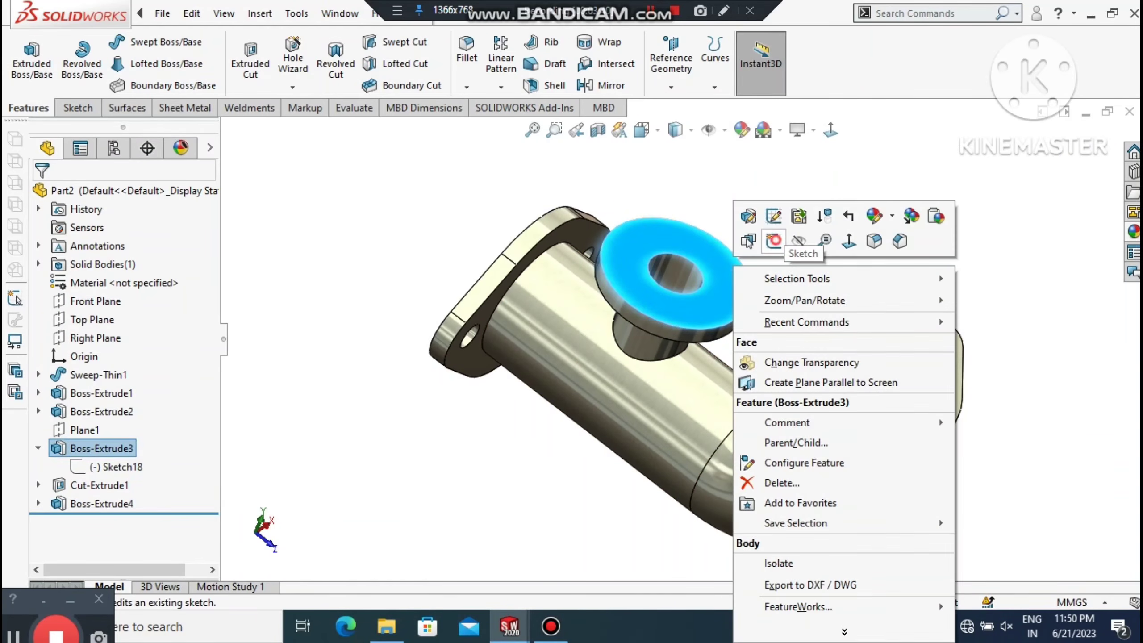
pyautogui.click(775, 241)
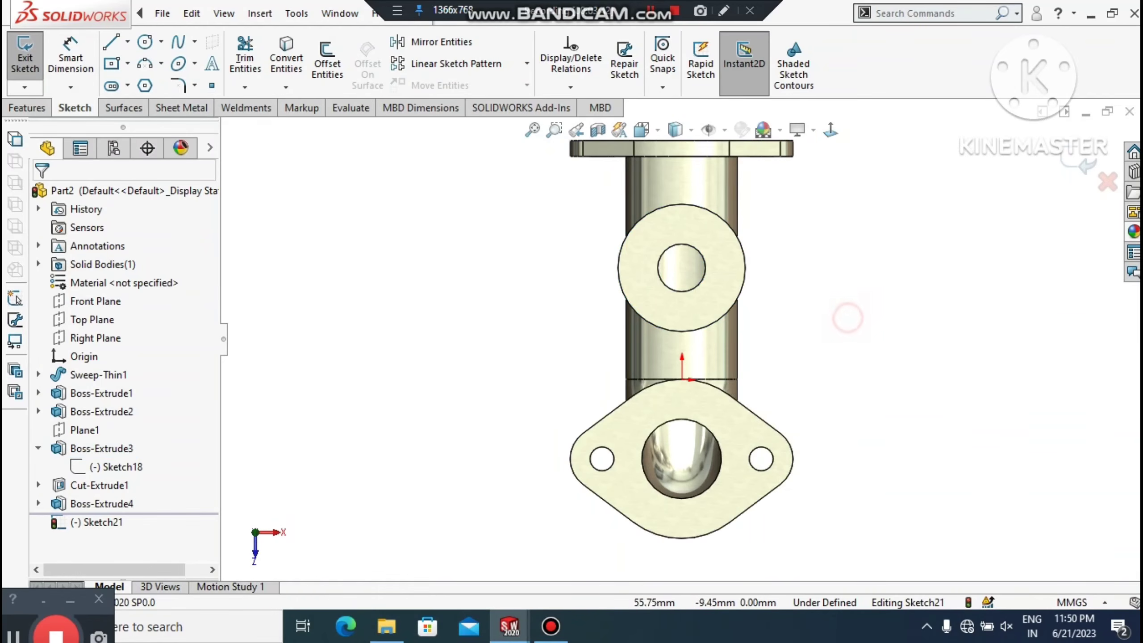
pyautogui.scroll(-3, 737, 241)
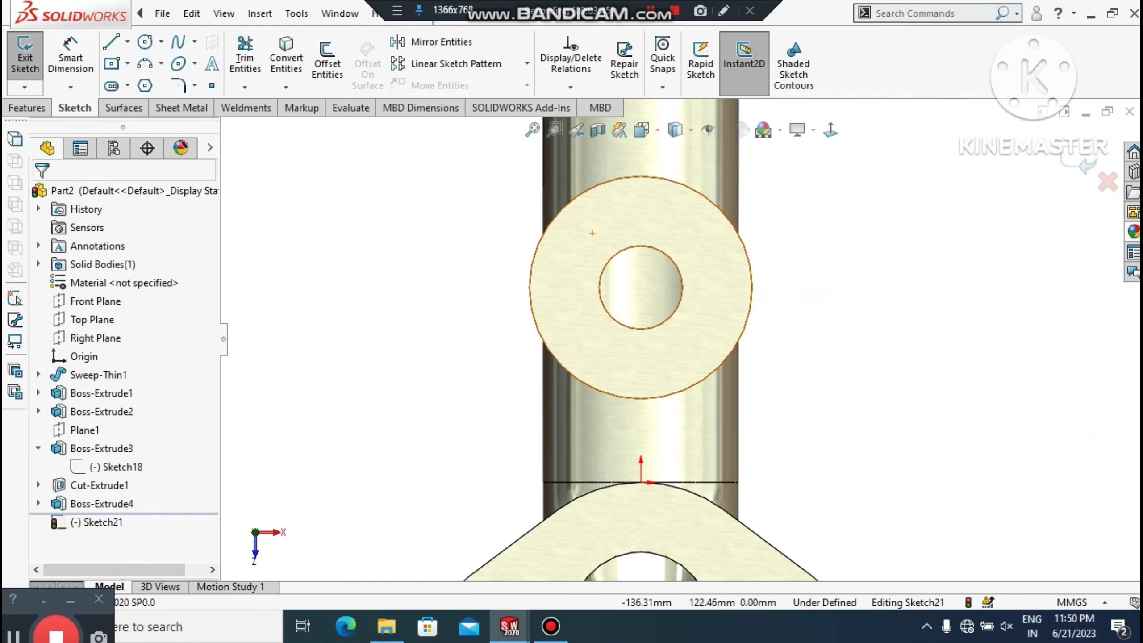
pyautogui.click(144, 42)
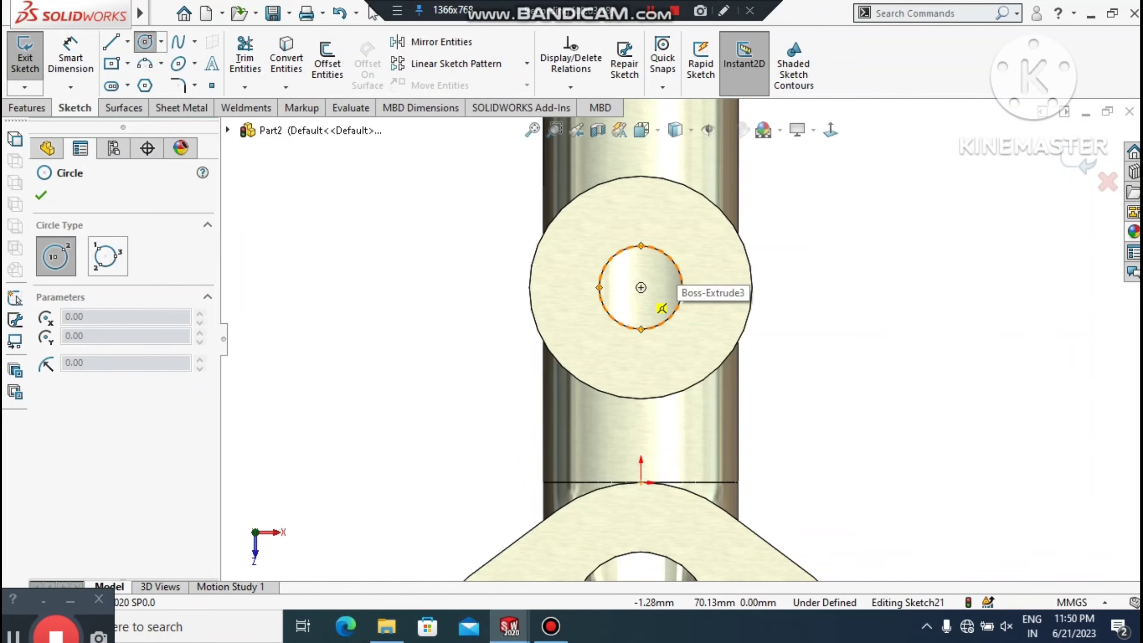
pyautogui.click(641, 287)
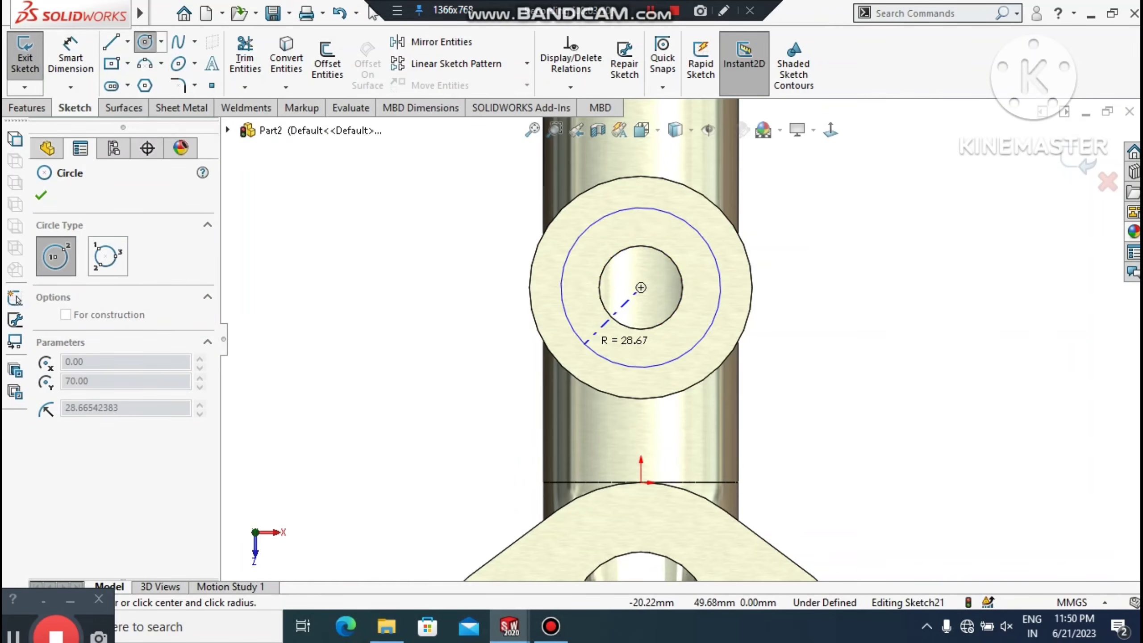
pyautogui.click(580, 345)
# Step: Dimension the new circle on the branch flange face to a diameter of 60 mm
pyautogui.click(70, 54)
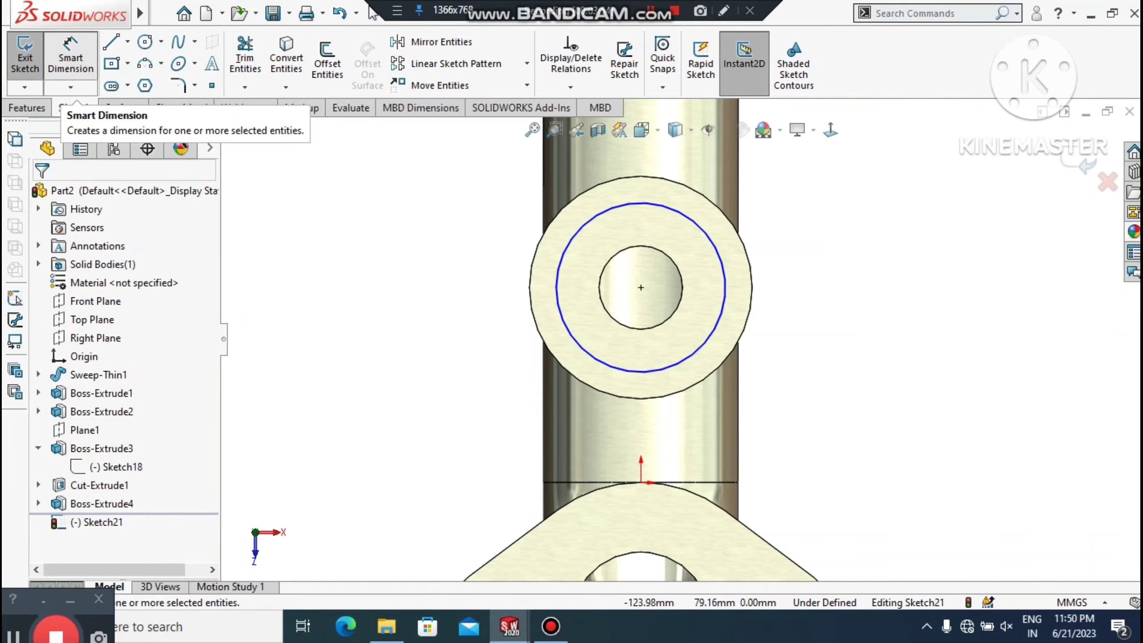
pyautogui.click(569, 341)
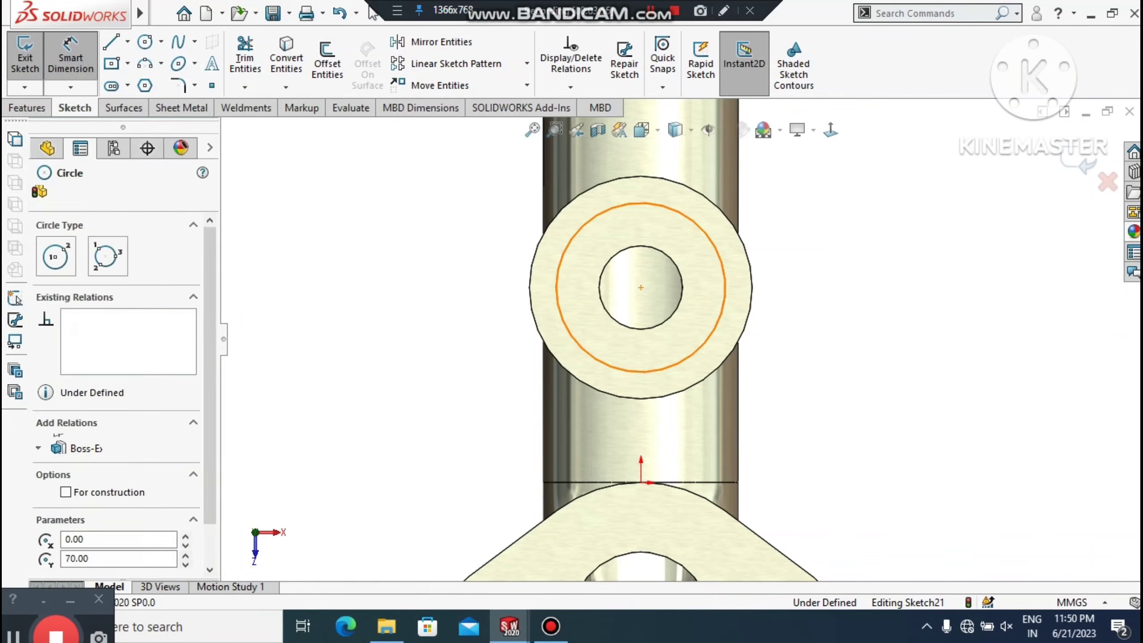
pyautogui.click(433, 431)
pyautogui.write('60')
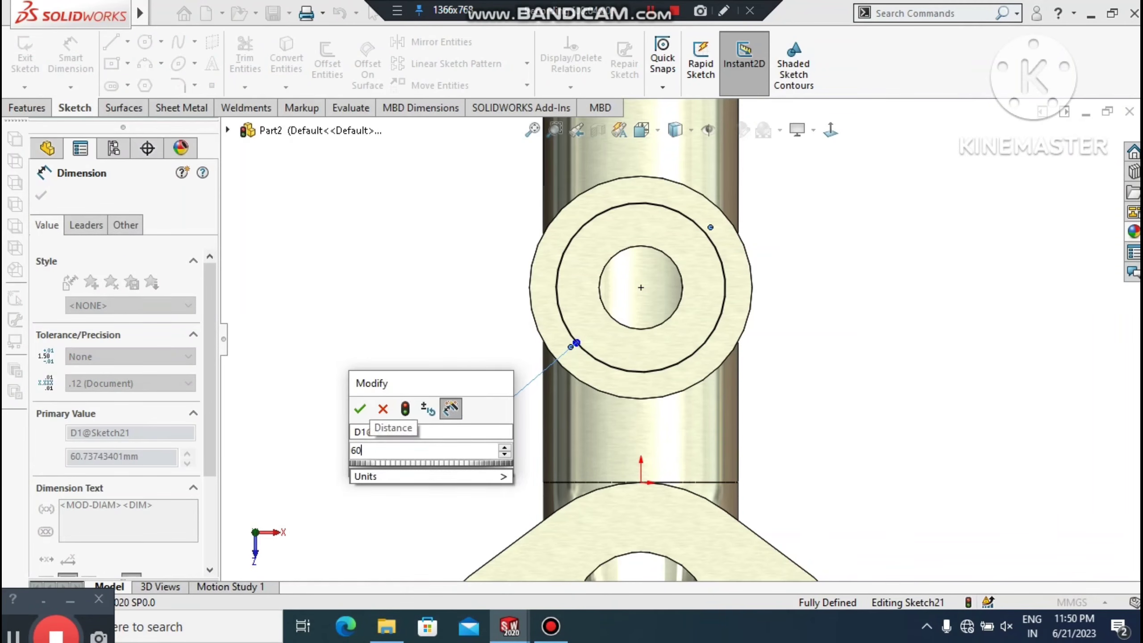
pyautogui.press('Return')
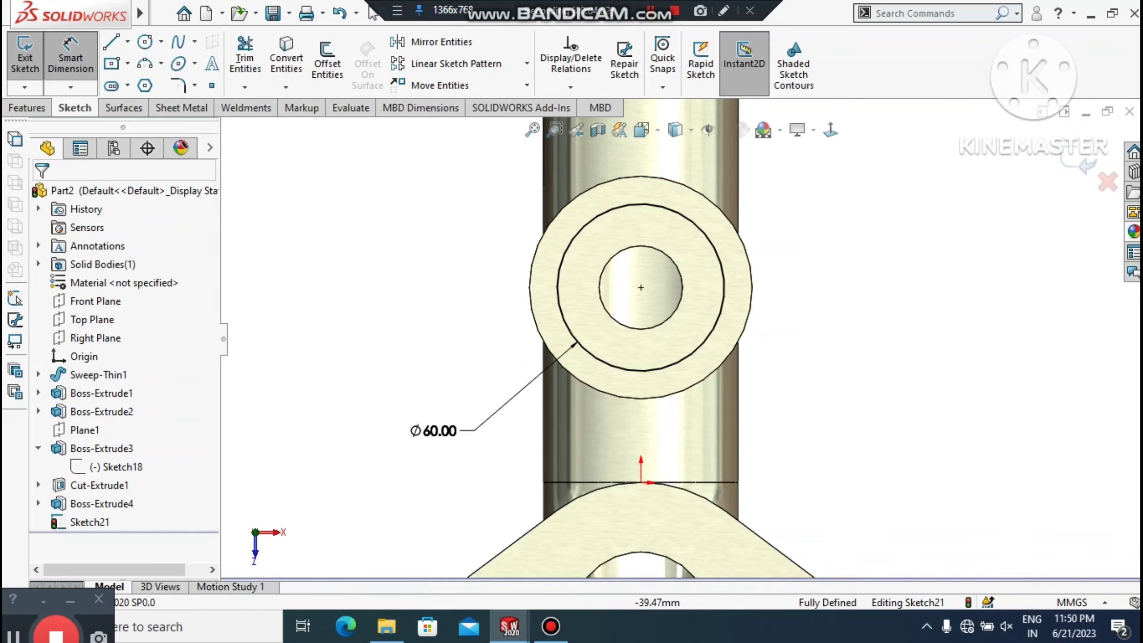
pyautogui.click(90, 57)
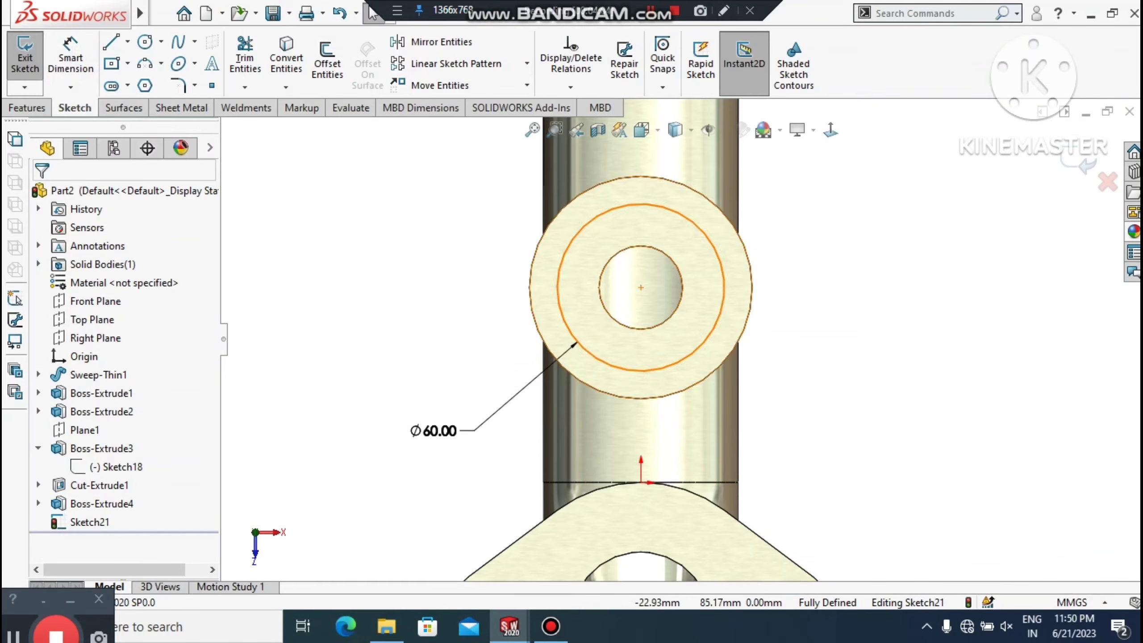
# Step: Convert the 60 mm circle on the branch flange to construction geometry as a bolt circle
pyautogui.click(578, 245)
pyautogui.click(391, 288)
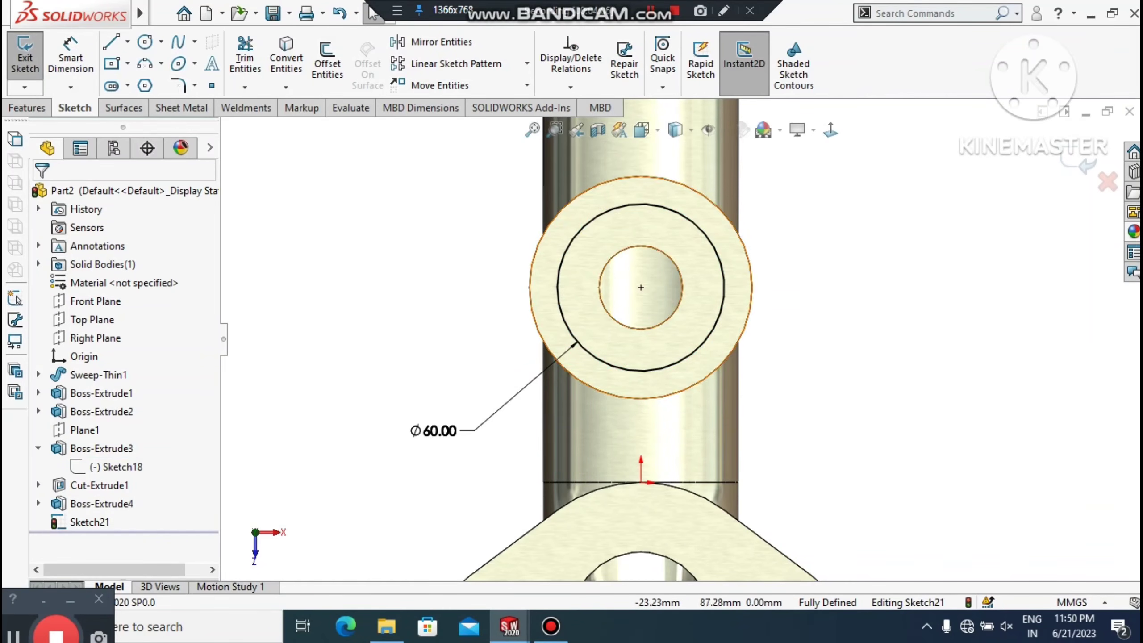
pyautogui.click(577, 233)
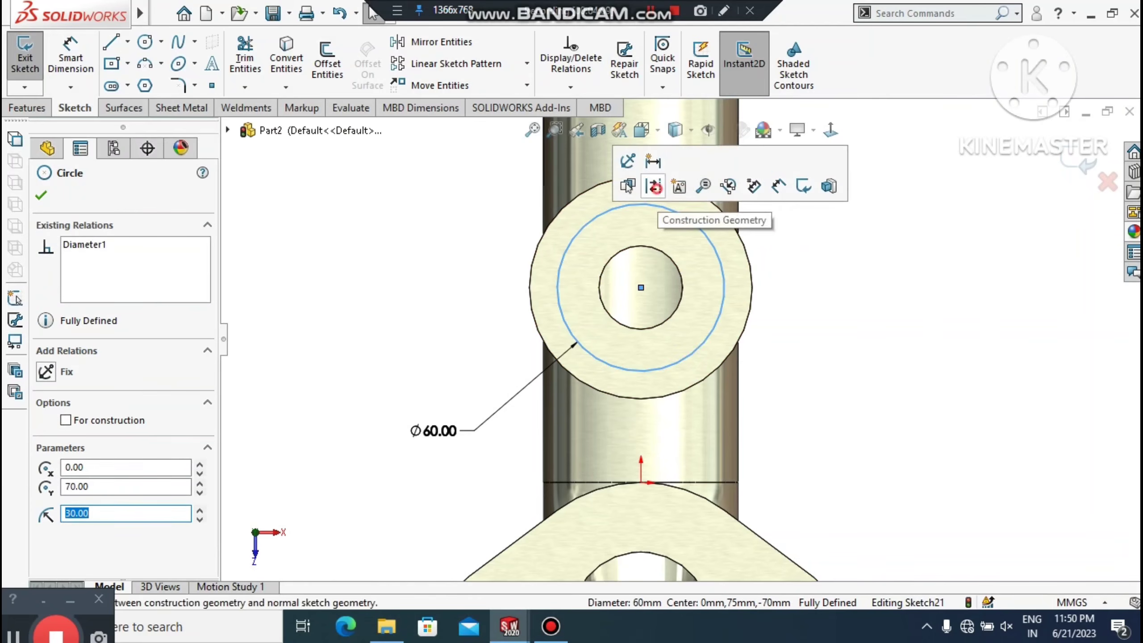
pyautogui.click(656, 189)
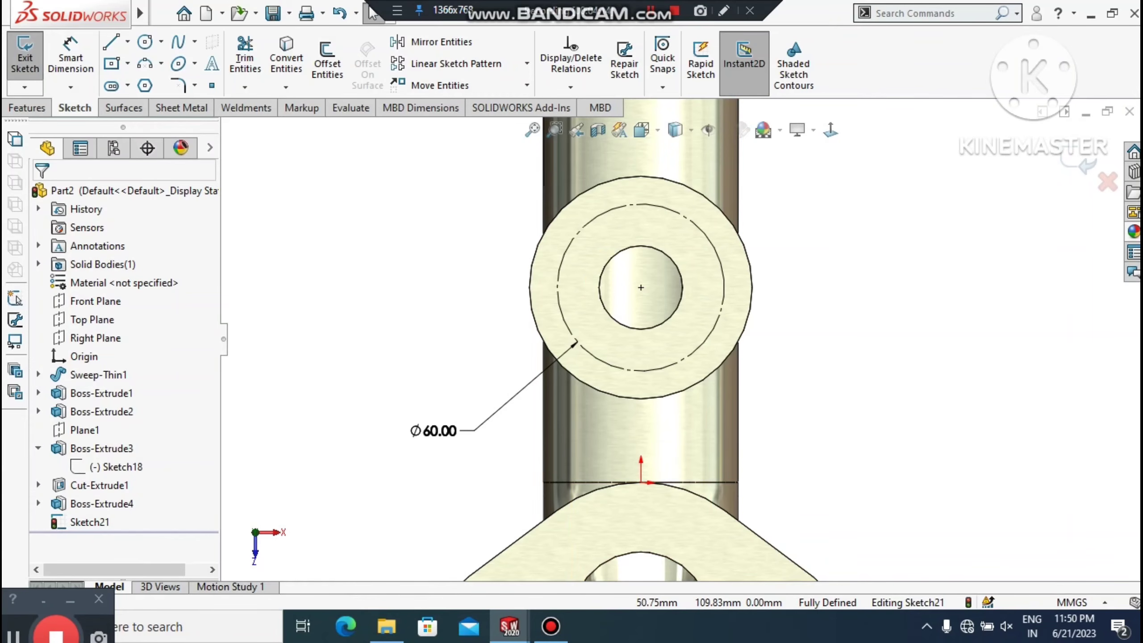
# Step: Draw a circle about 12 mm in diameter centred on the uppermost point of the branch flange's bolt circle
pyautogui.click(145, 42)
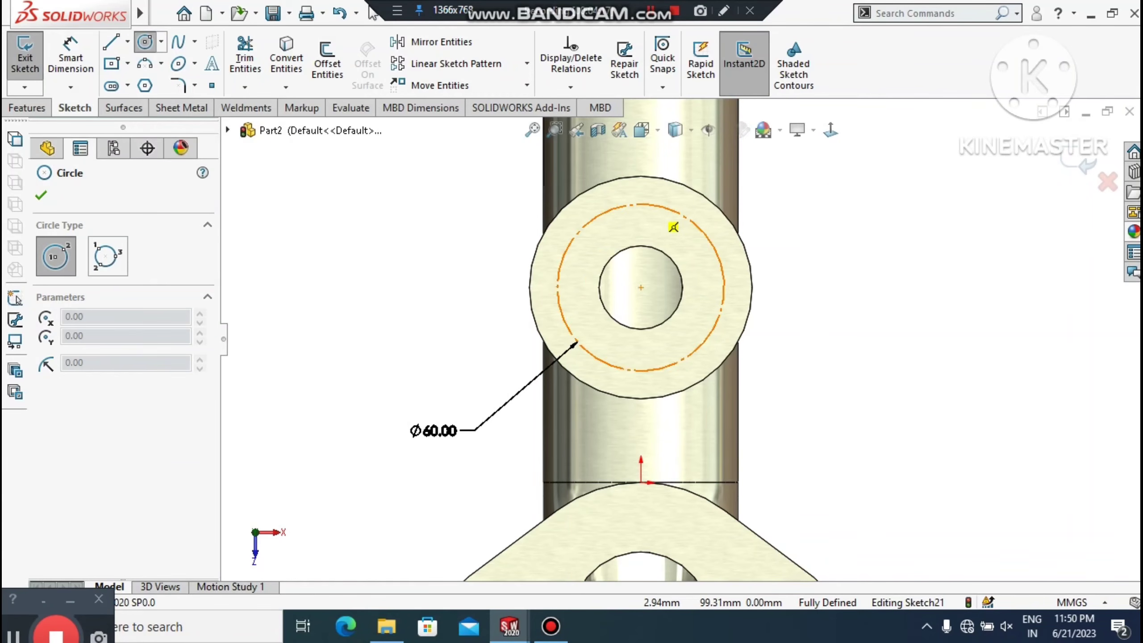
pyautogui.click(641, 204)
pyautogui.click(647, 219)
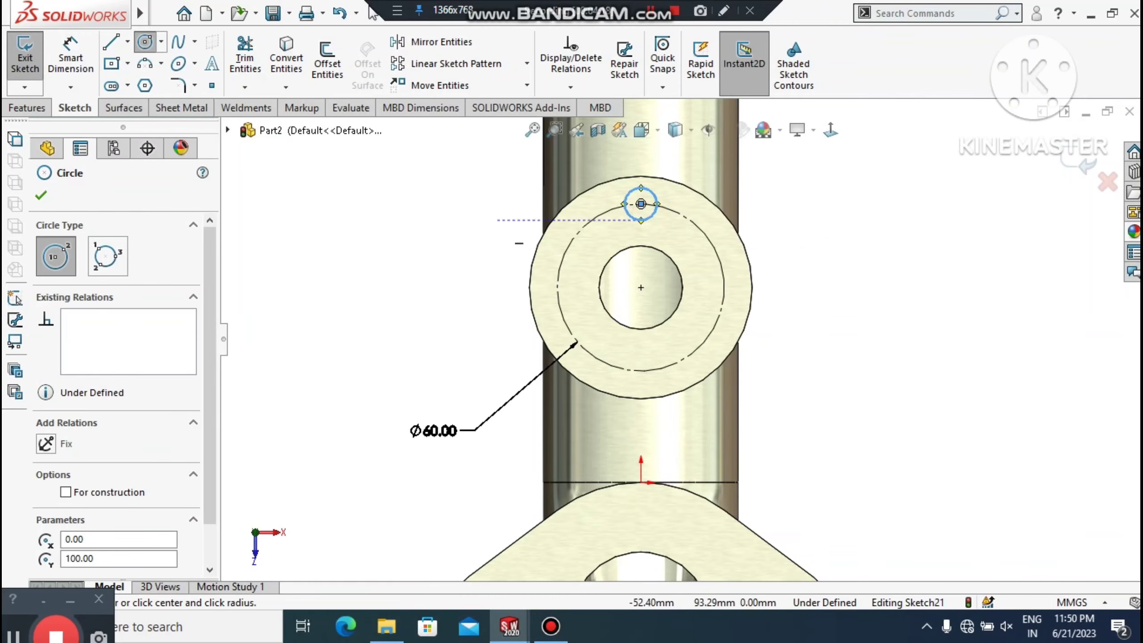
# Step: Dimension the small bolt-hole circle on the branch flange to a diameter of 8 mm
pyautogui.click(70, 58)
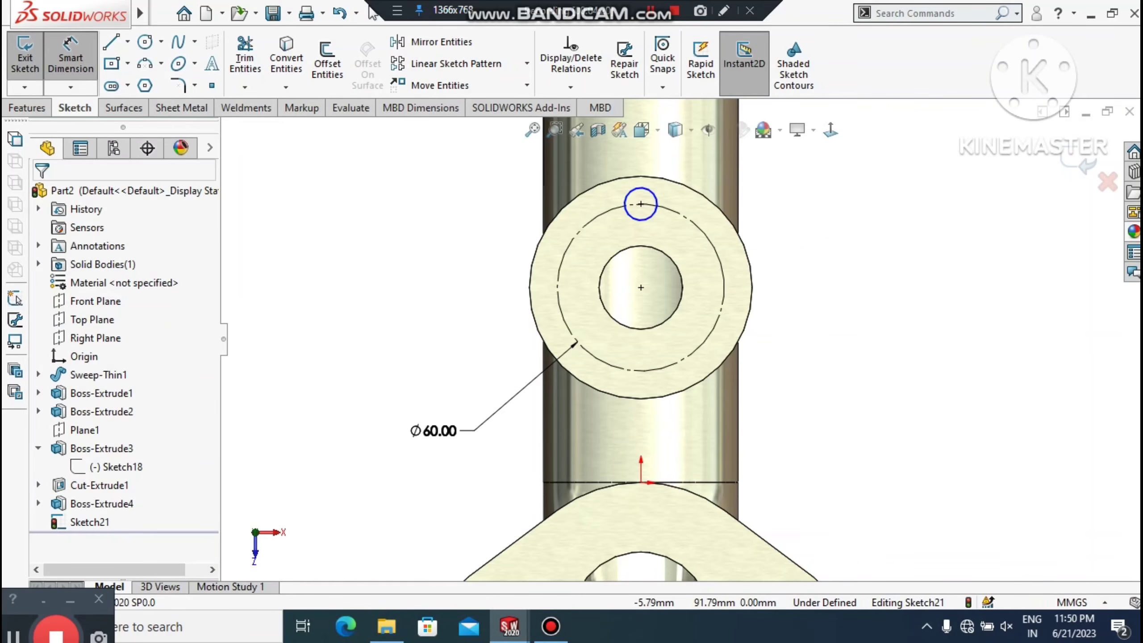
pyautogui.click(628, 218)
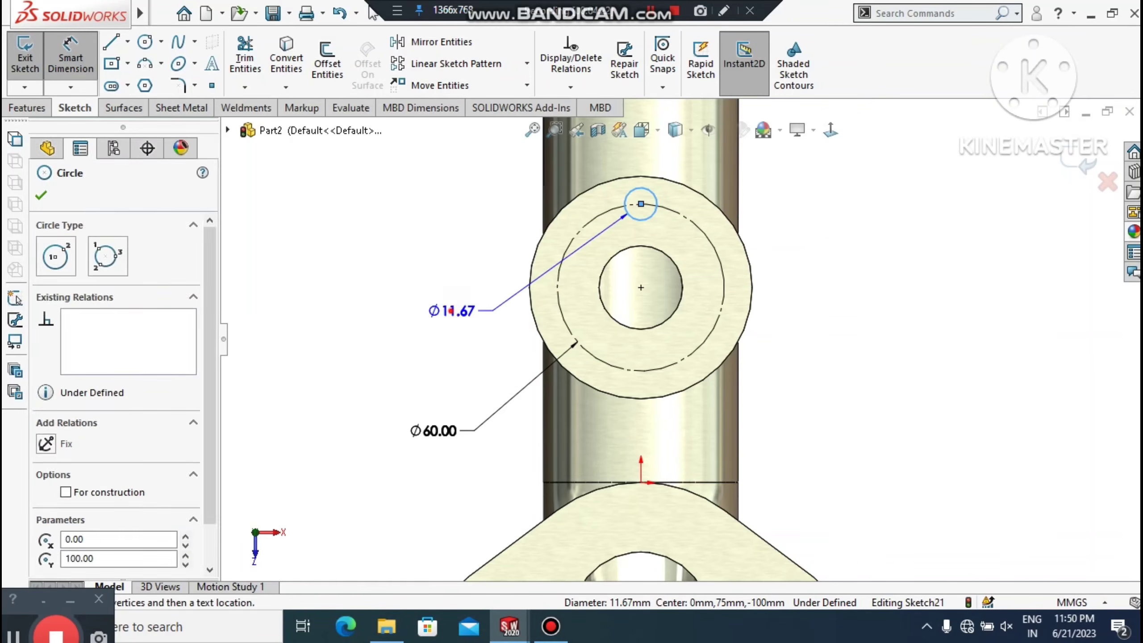
pyautogui.click(452, 311)
pyautogui.write('8')
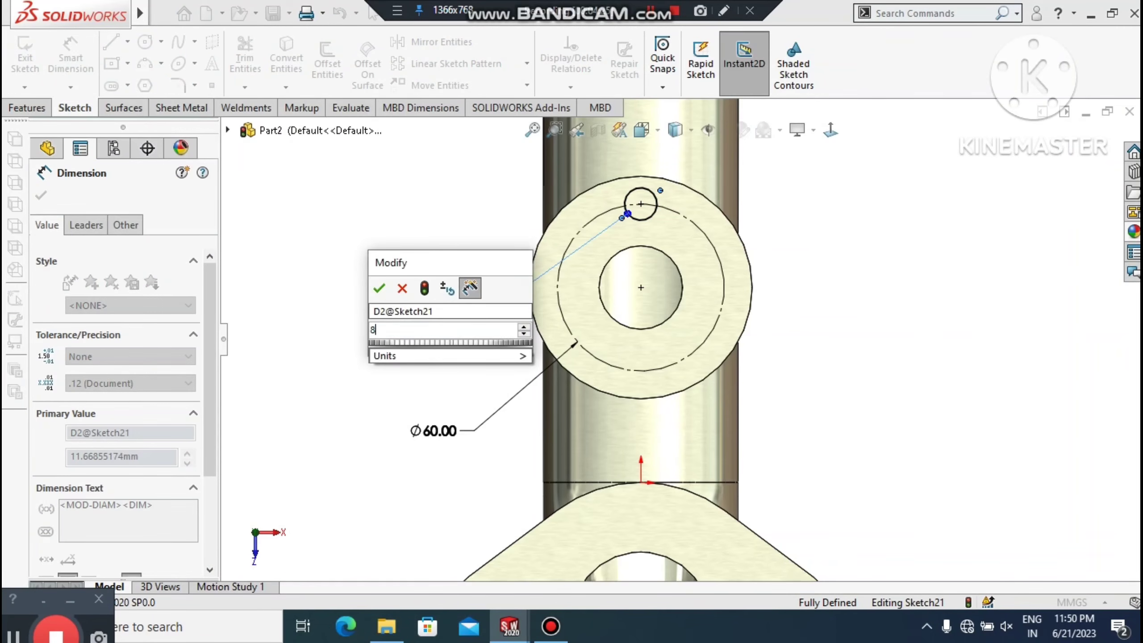
pyautogui.press('Return')
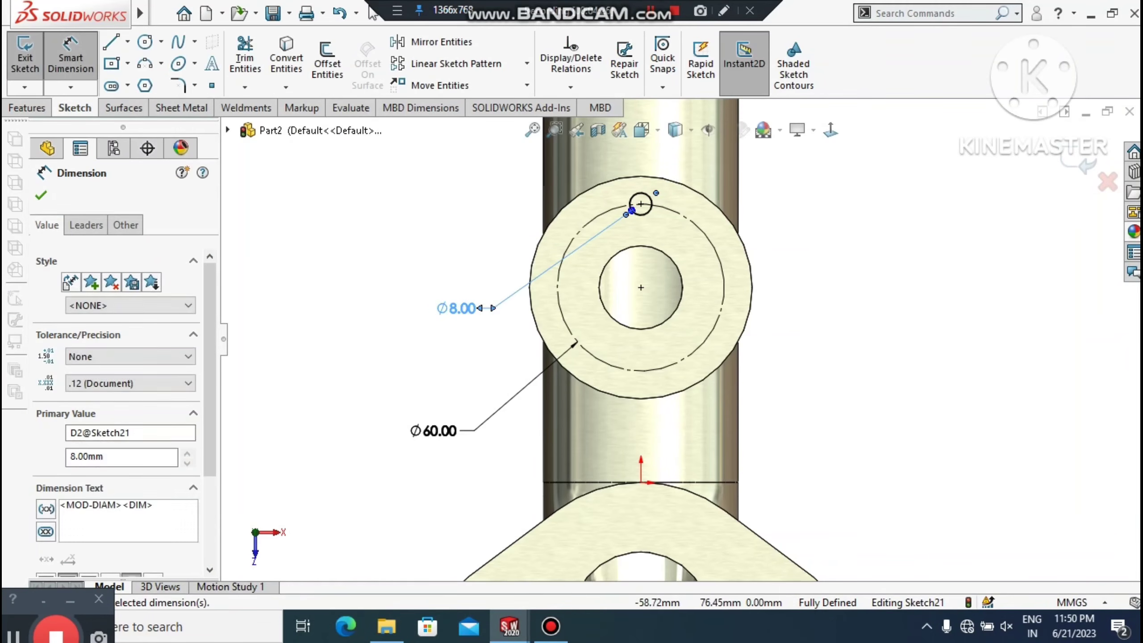
pyautogui.click(412, 242)
pyautogui.click(158, 14)
pyautogui.click(159, 13)
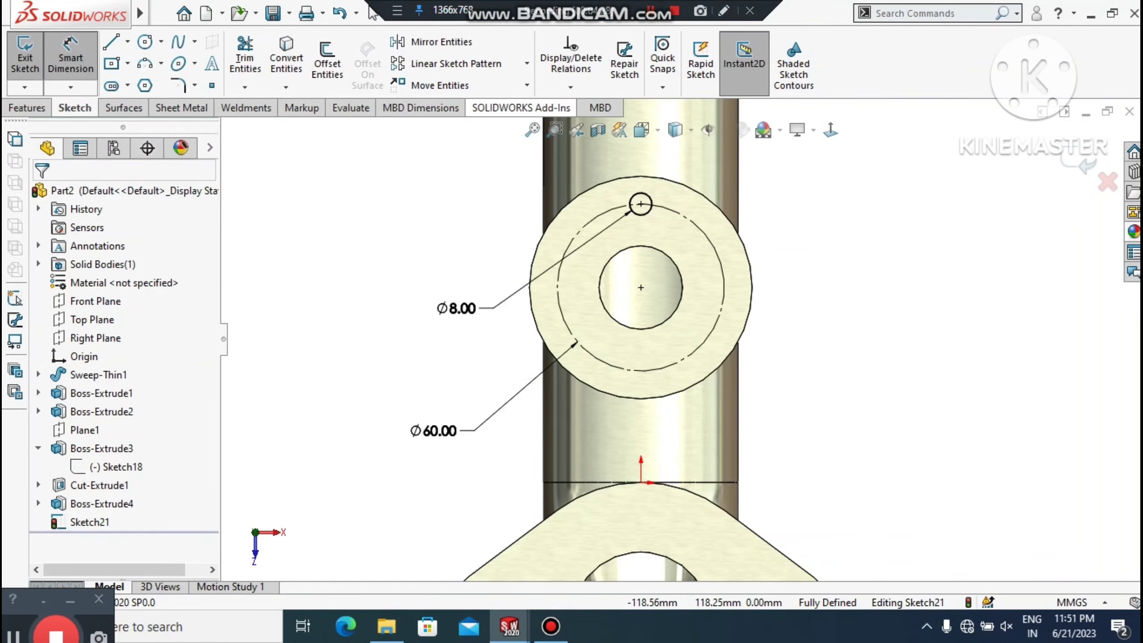
# Step: Circular-pattern the 8 mm circle into 4 equally spaced instances over 360° around the branch flange's centre
pyautogui.click(527, 64)
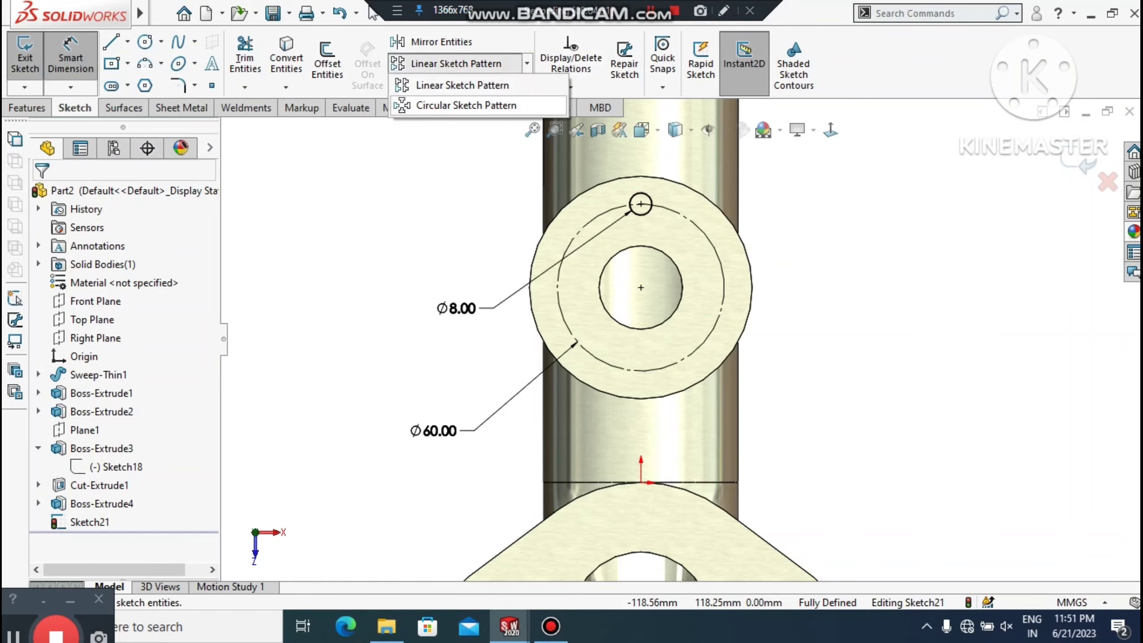
pyautogui.click(455, 105)
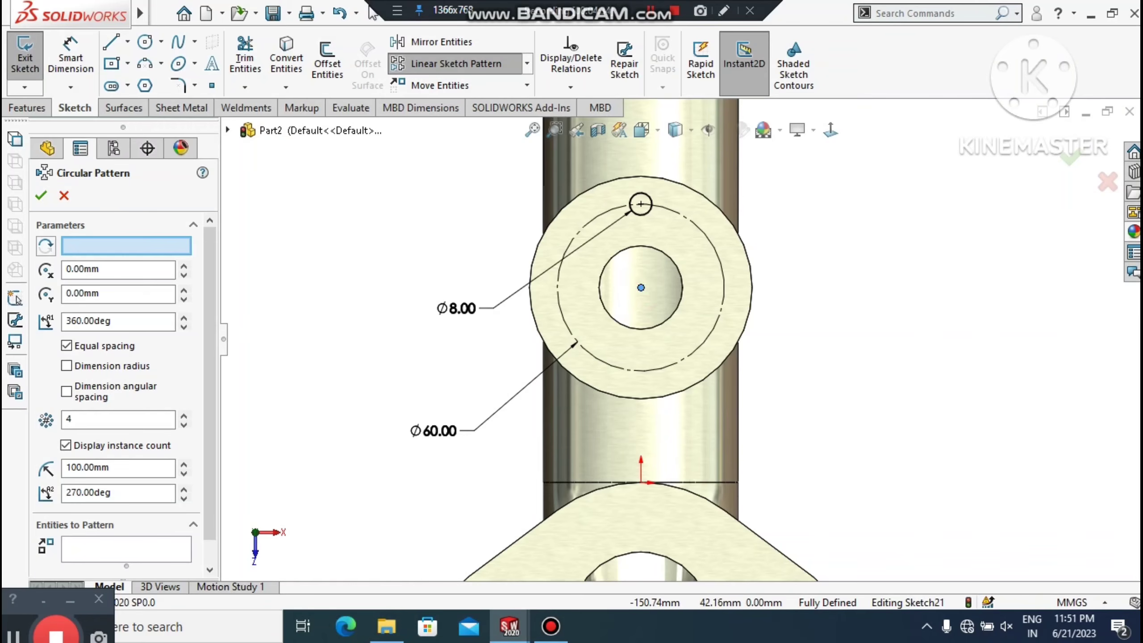
pyautogui.click(171, 544)
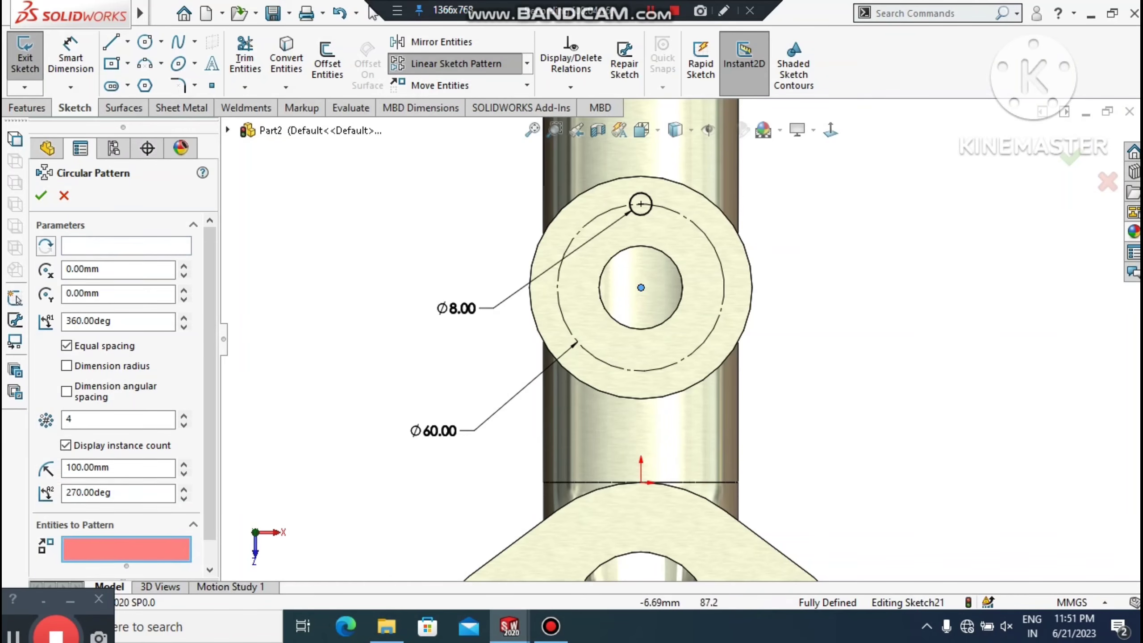
pyautogui.click(652, 213)
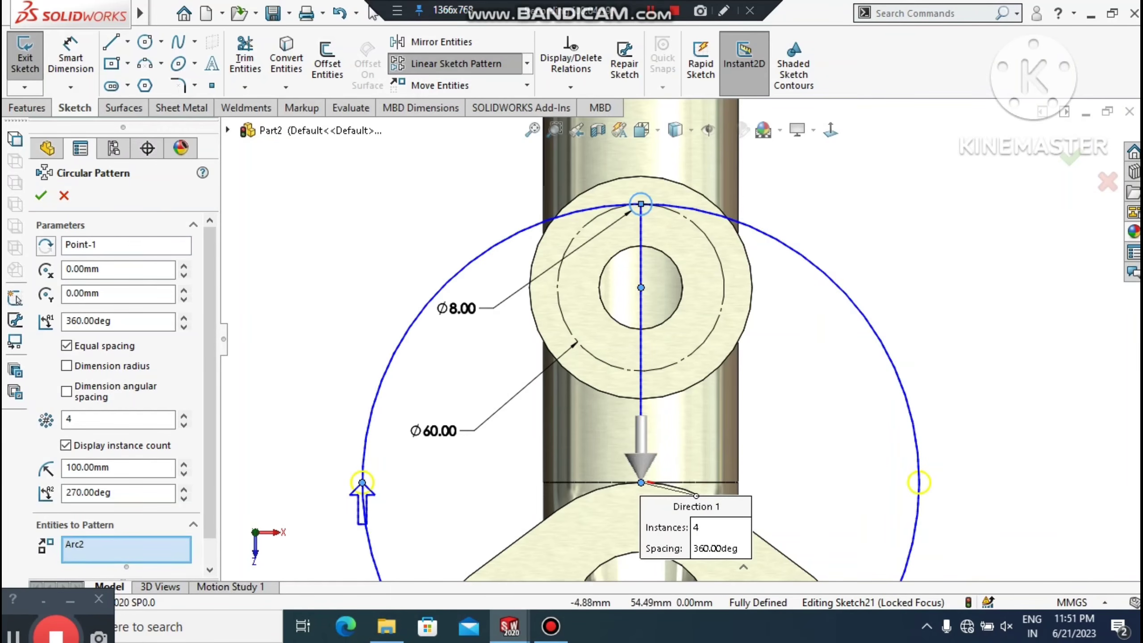
pyautogui.moveTo(640, 482); pyautogui.dragTo(670, 312)
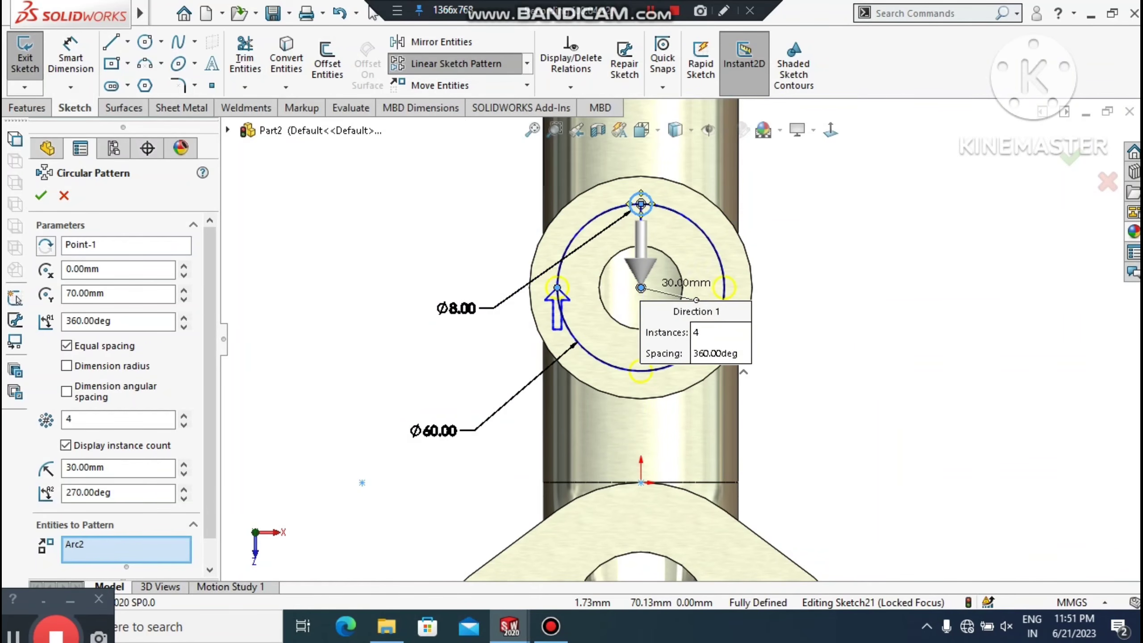
pyautogui.click(40, 195)
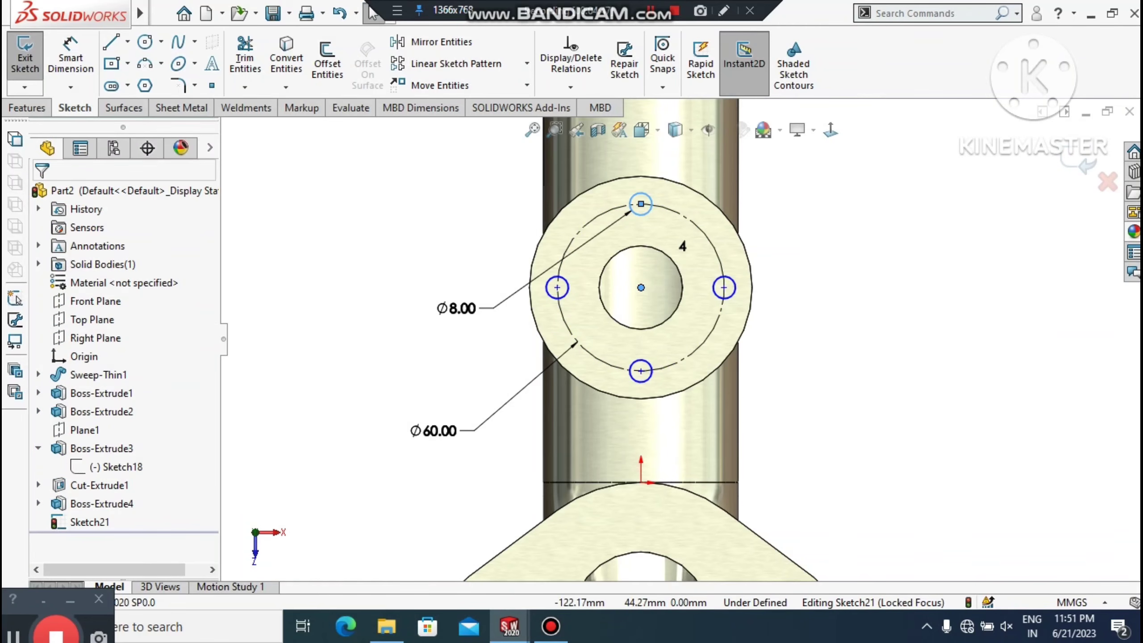
pyautogui.click(301, 359)
# Step: Cut-extrude the four bolt-hole circles 10 mm Blind through the branch flange
pyautogui.click(27, 109)
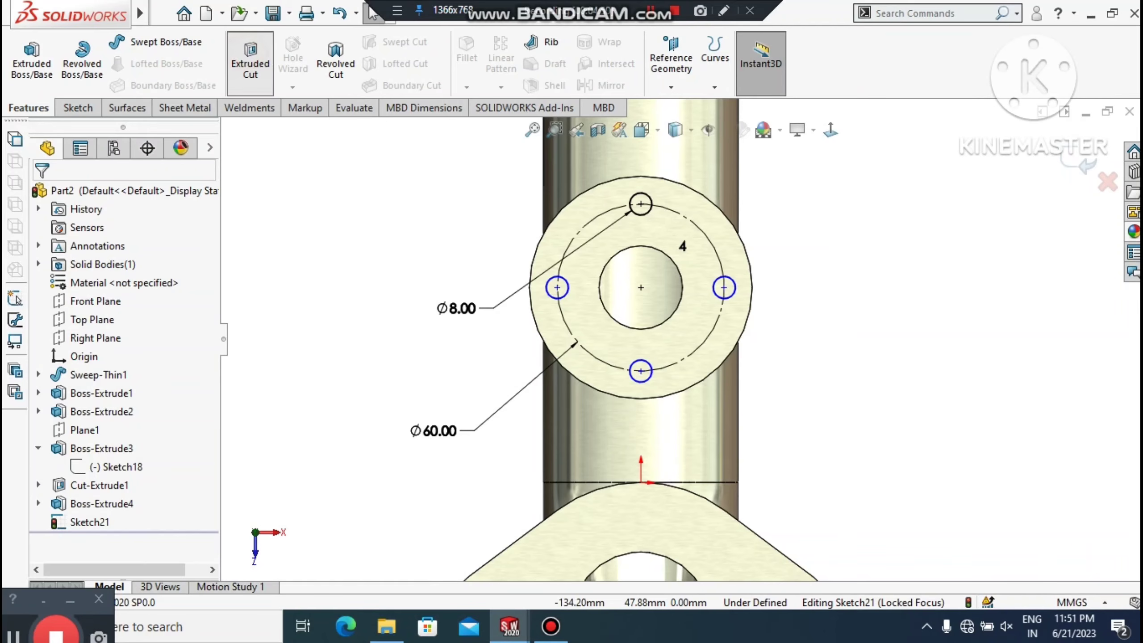
pyautogui.click(250, 63)
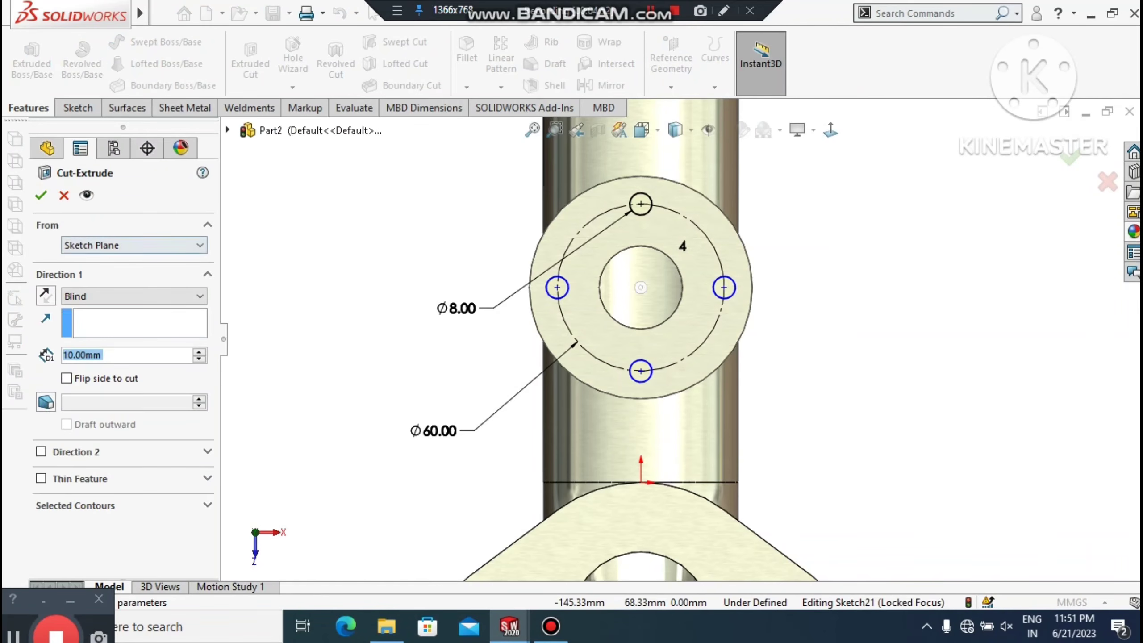
pyautogui.press('Return')
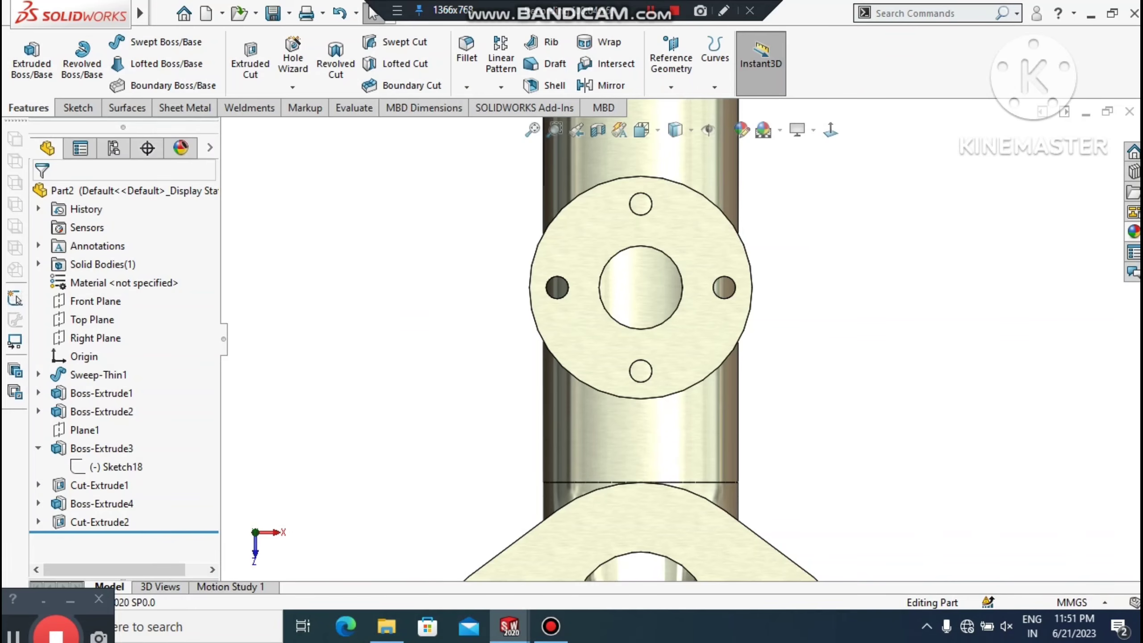
# Step: Fillet the edge where the branch pipe meets the straight main pipe with a 10 mm symmetric radius
pyautogui.scroll(1, 571, 343)
pyautogui.moveTo(571, 343); pyautogui.dragTo(428, 338, button='middle')
pyautogui.scroll(1, 506, 386)
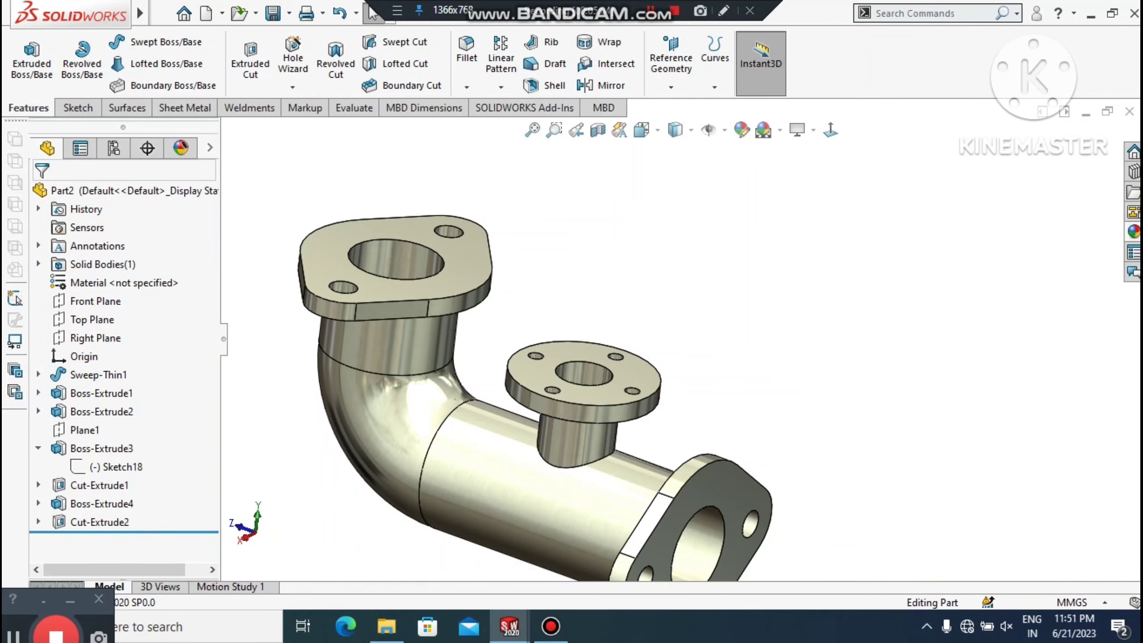
pyautogui.scroll(2, 680, 349)
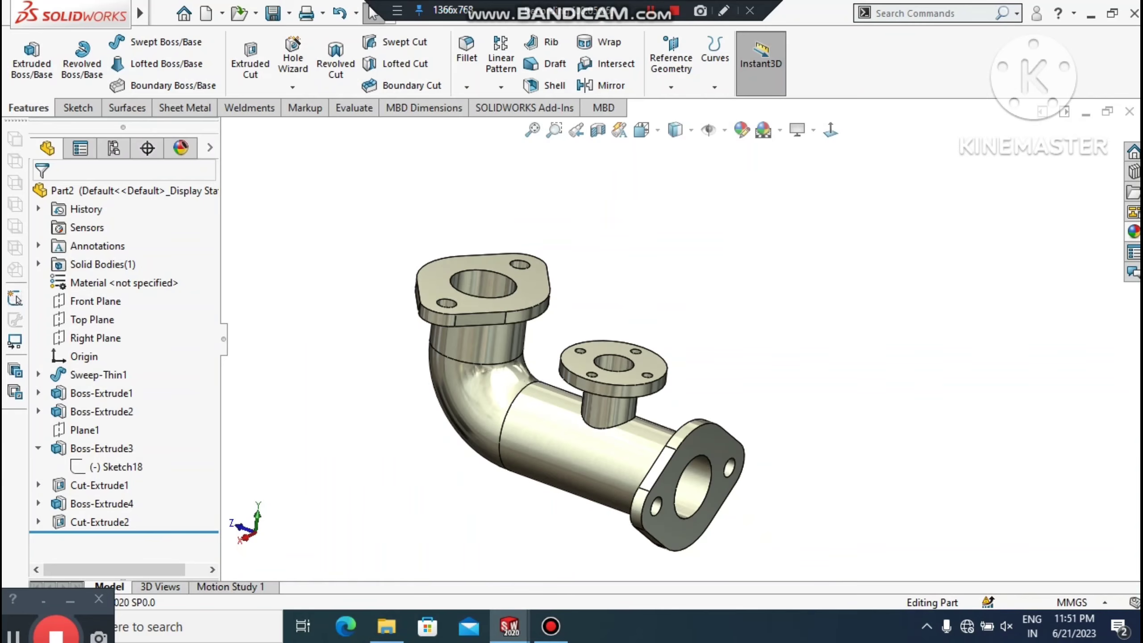
pyautogui.scroll(-2, 624, 566)
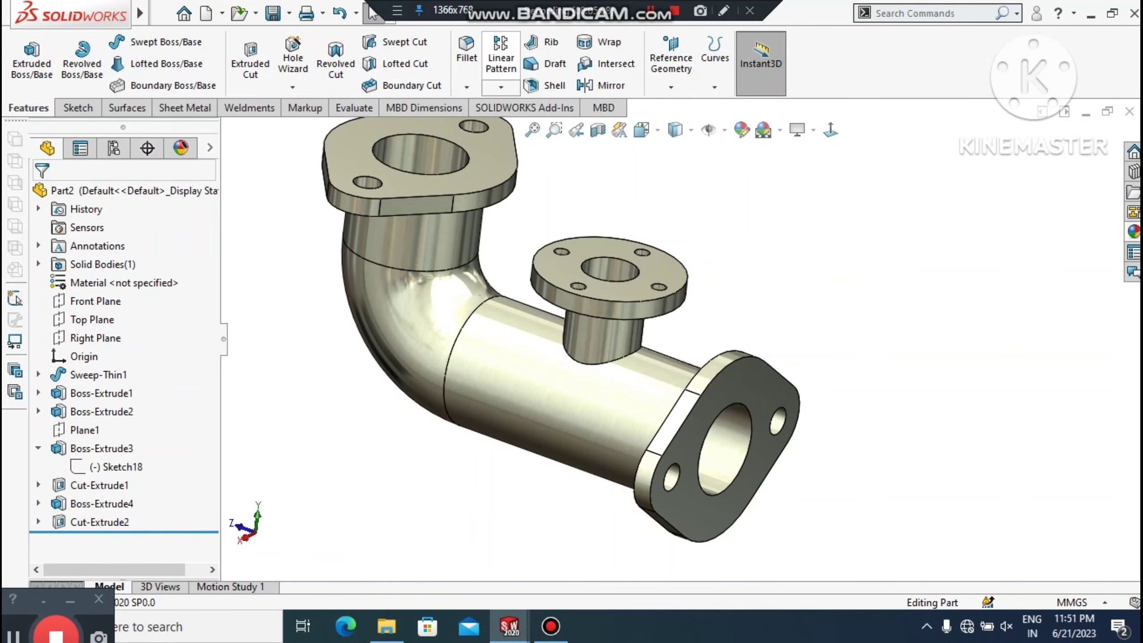
pyautogui.click(471, 45)
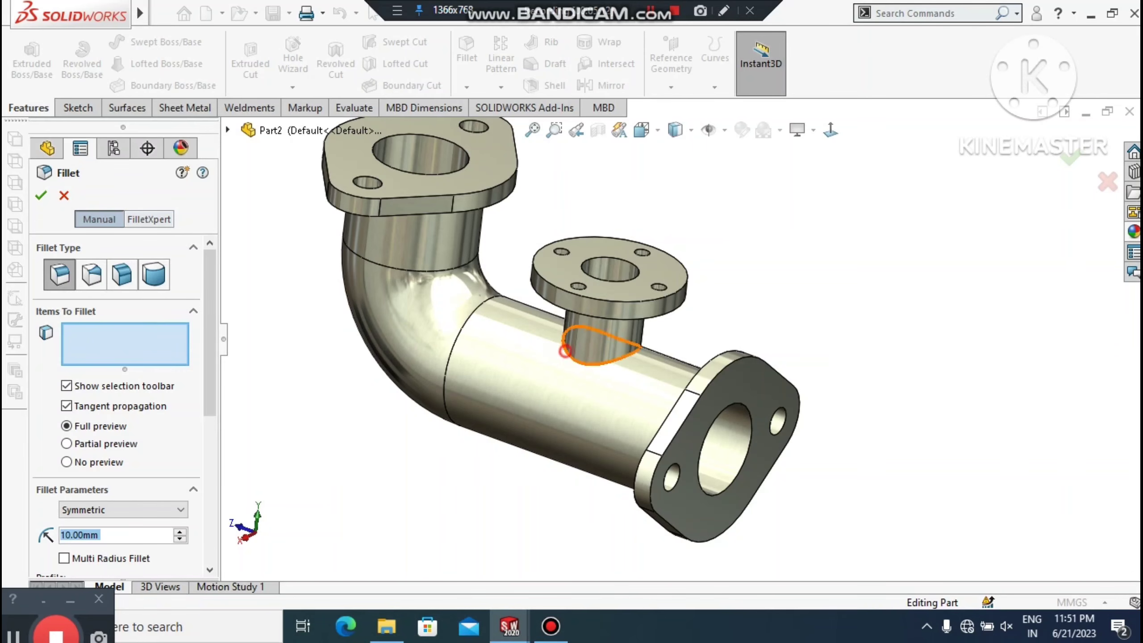
pyautogui.click(566, 351)
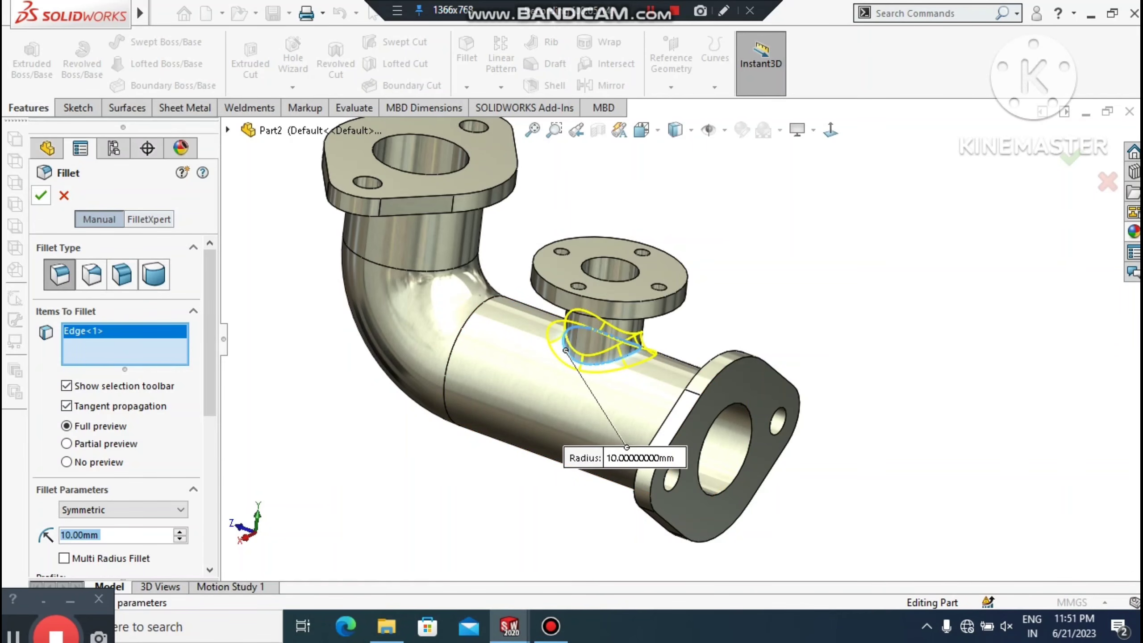
pyautogui.click(41, 195)
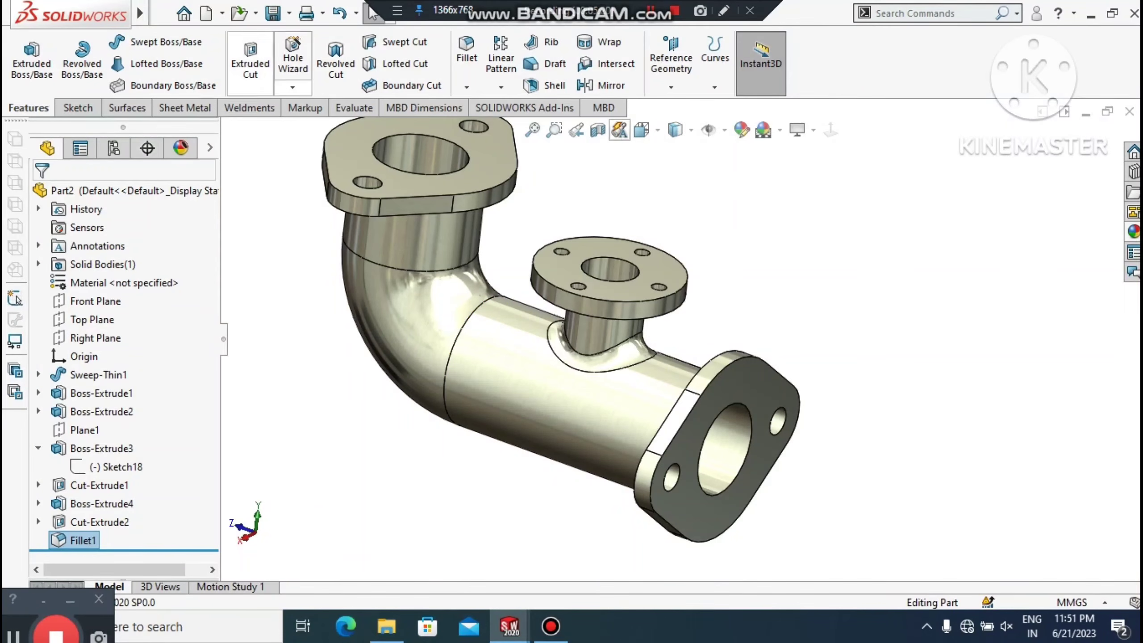
# Step: Fillet the outer pipe edges at the inner faces of both two-hole end flanges with a 5 mm radius
pyautogui.click(464, 43)
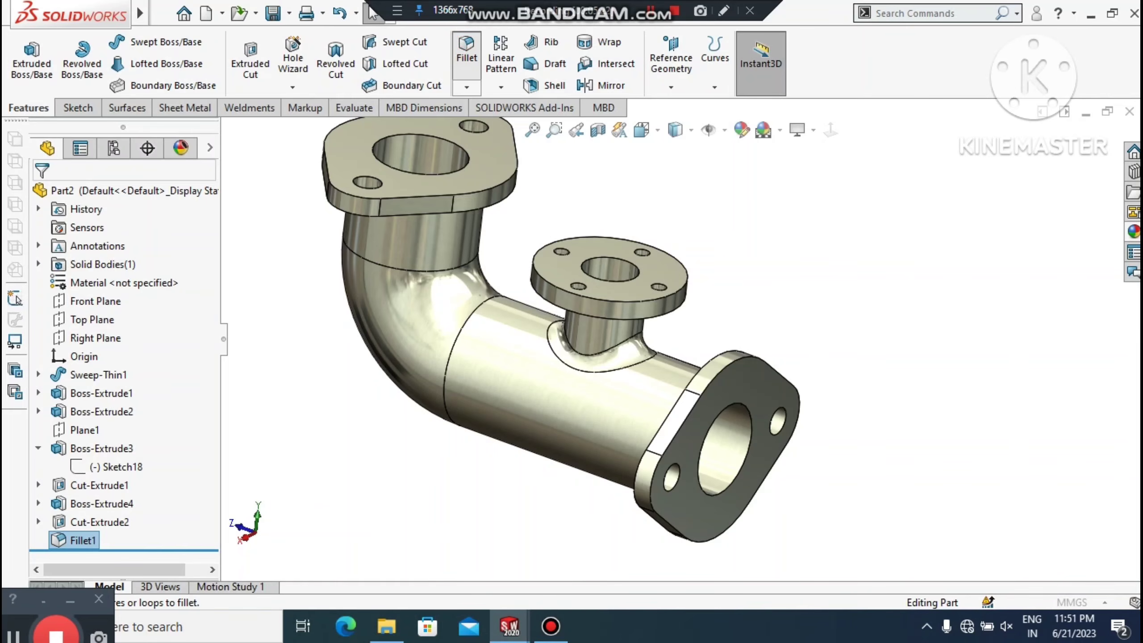
pyautogui.write('5')
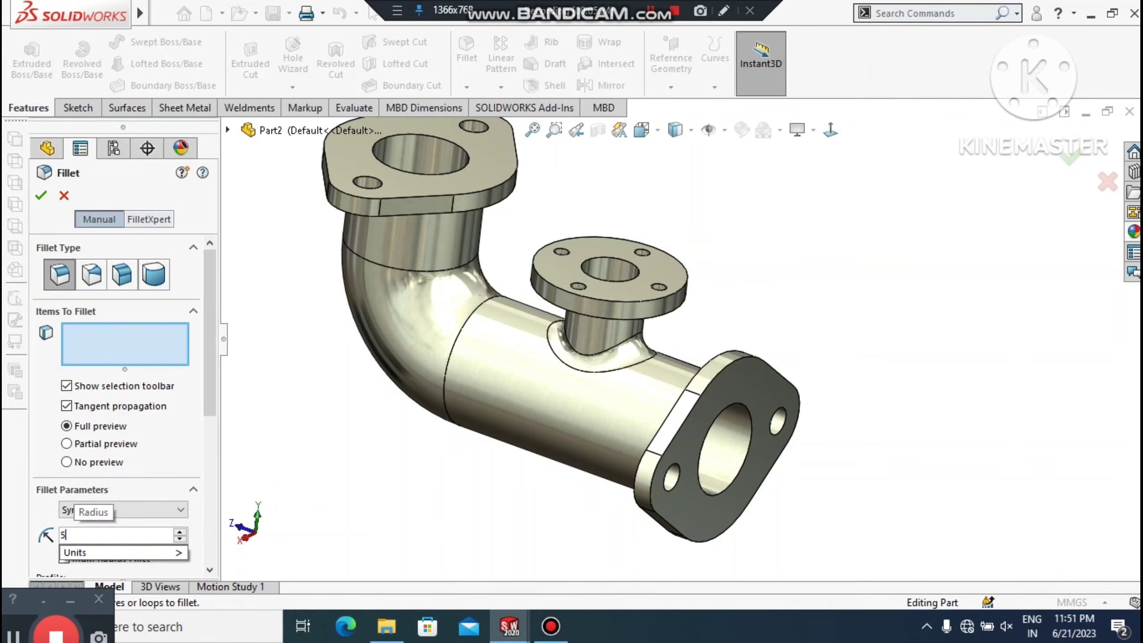
pyautogui.press('Return')
pyautogui.scroll(2, 680, 338)
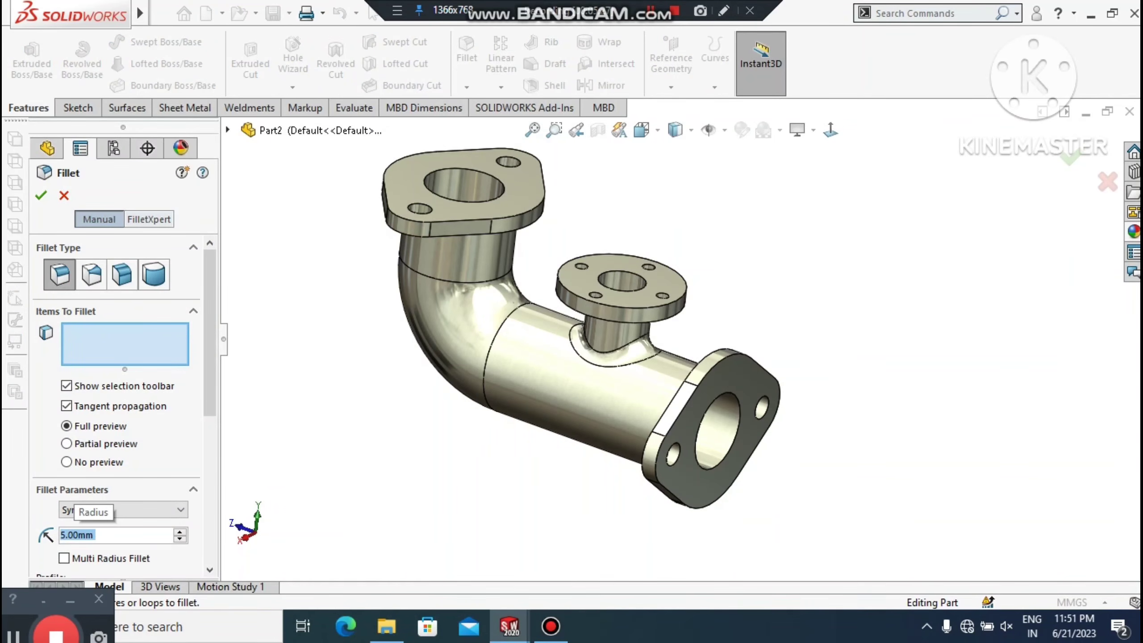
pyautogui.moveTo(391, 324); pyautogui.dragTo(581, 205, button='middle')
pyautogui.scroll(-3, 580, 205)
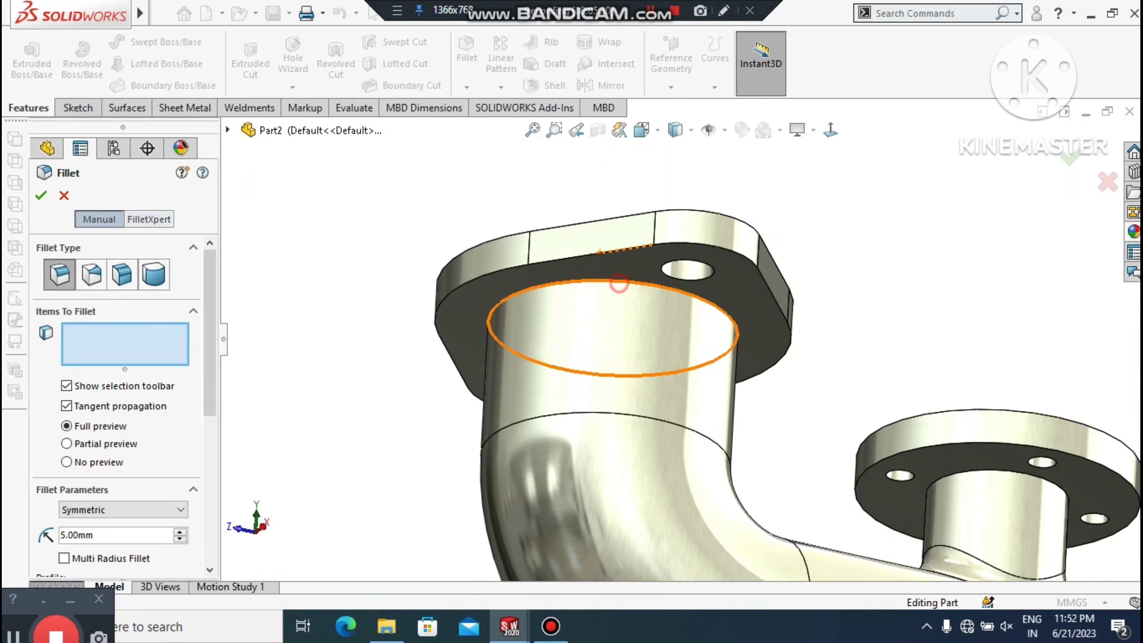
pyautogui.click(619, 283)
pyautogui.scroll(2, 619, 286)
pyautogui.scroll(1, 619, 288)
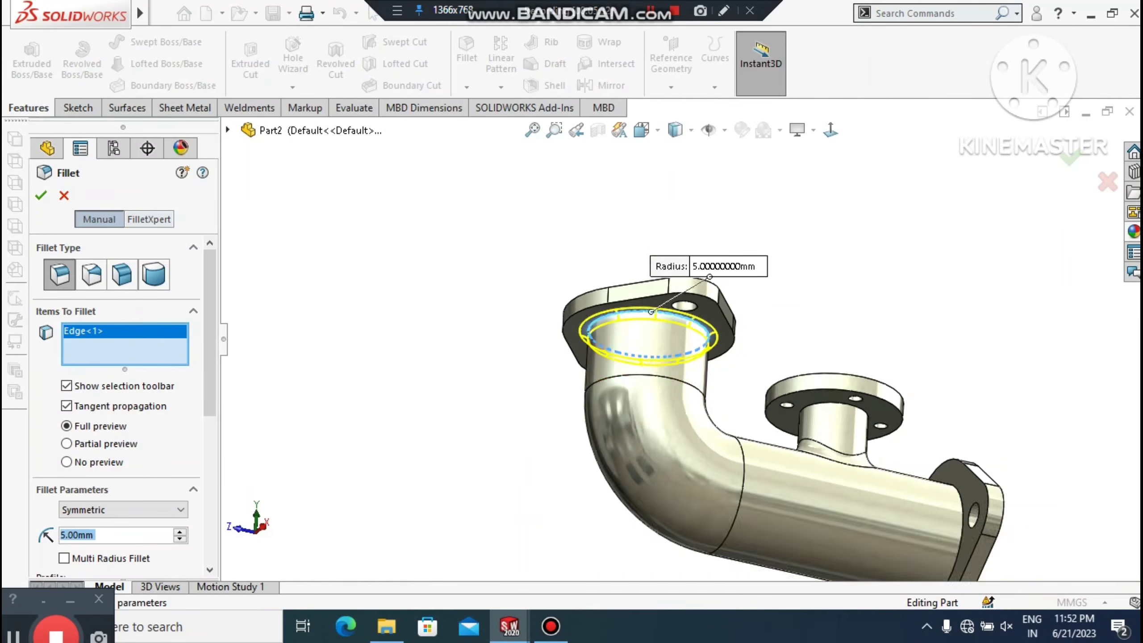
pyautogui.scroll(1, 693, 451)
pyautogui.scroll(-1, 882, 477)
pyautogui.scroll(-1, 882, 478)
pyautogui.click(869, 427)
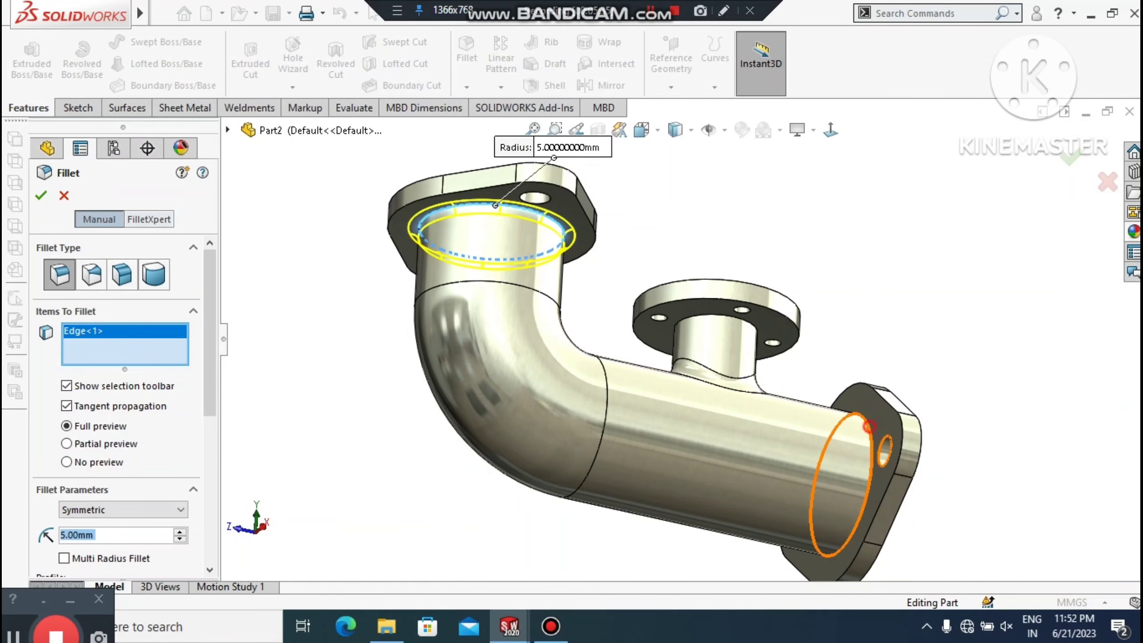
pyautogui.click(41, 195)
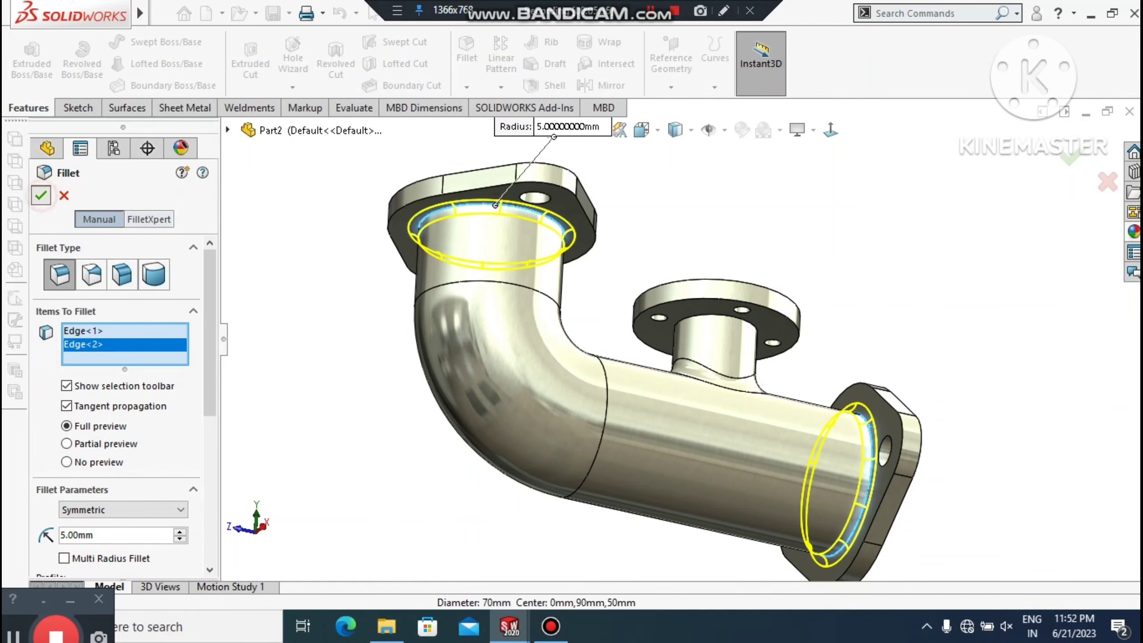
# Step: Chamfer the outer bore edges of both two-hole end flanges and the branch flange by 3 mm at 45°
pyautogui.moveTo(414, 455); pyautogui.dragTo(286, 552, button='middle')
pyautogui.scroll(-1, 374, 536)
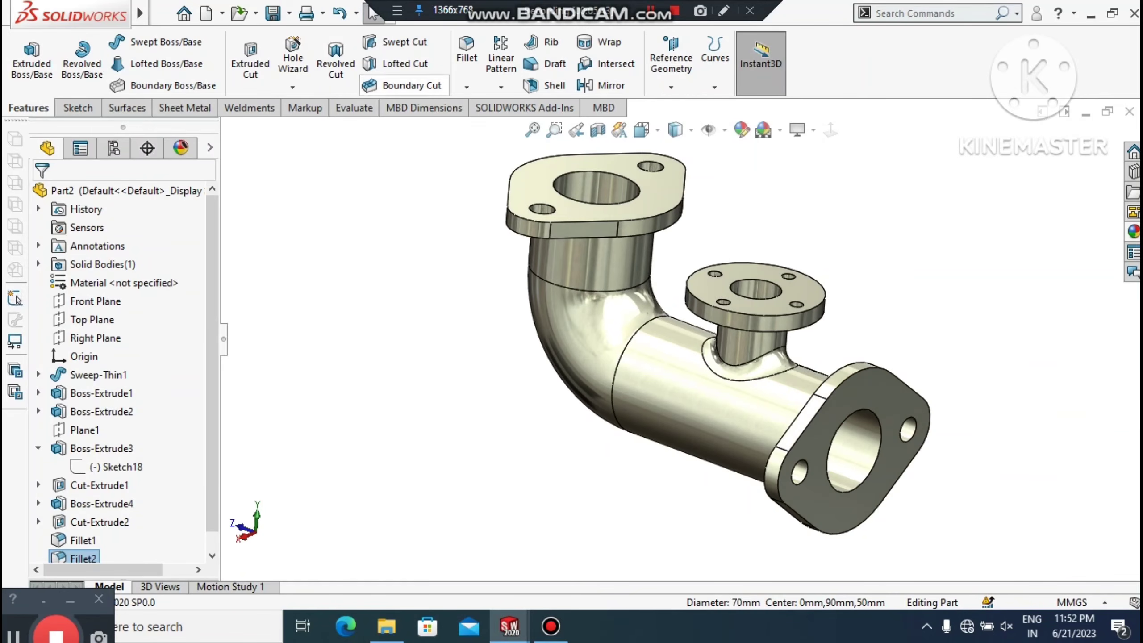
pyautogui.click(467, 88)
pyautogui.click(474, 131)
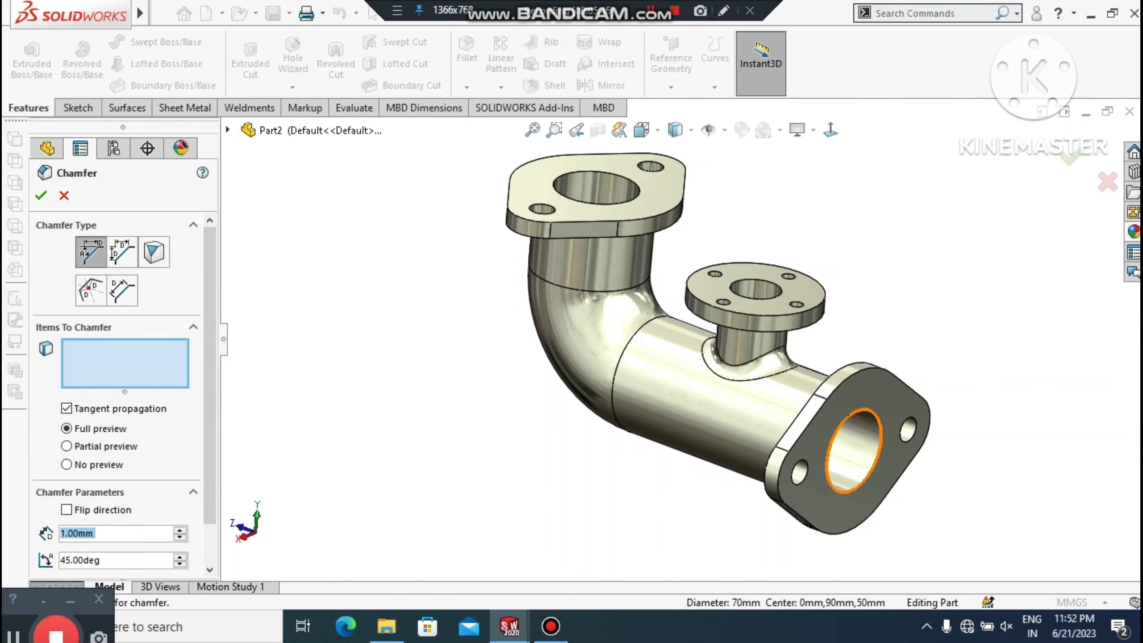
pyautogui.click(827, 459)
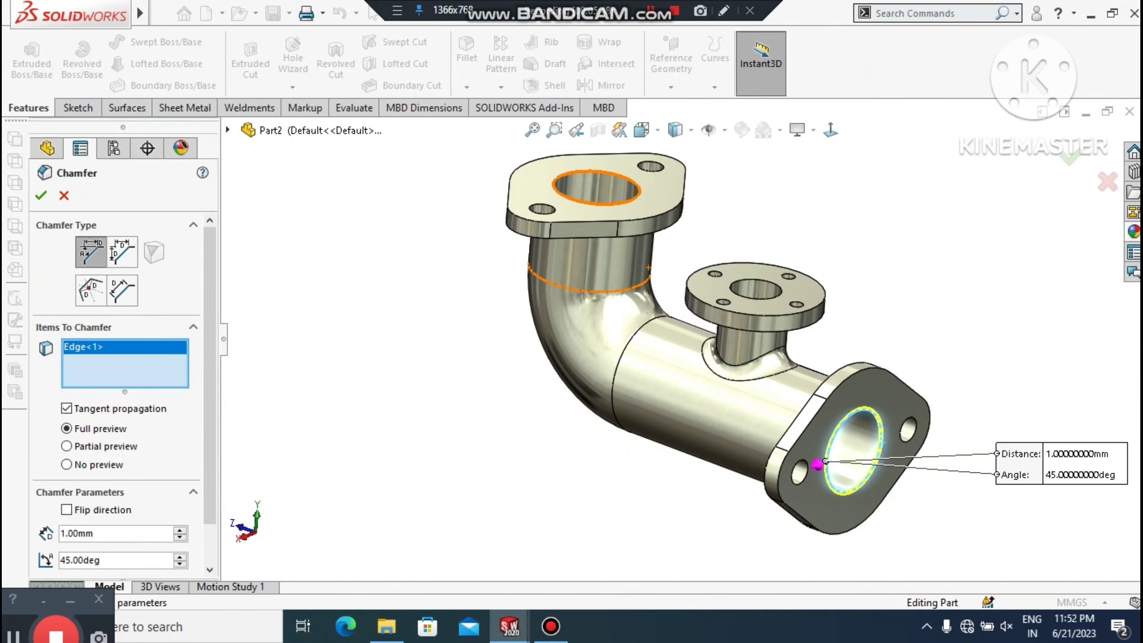
pyautogui.click(563, 177)
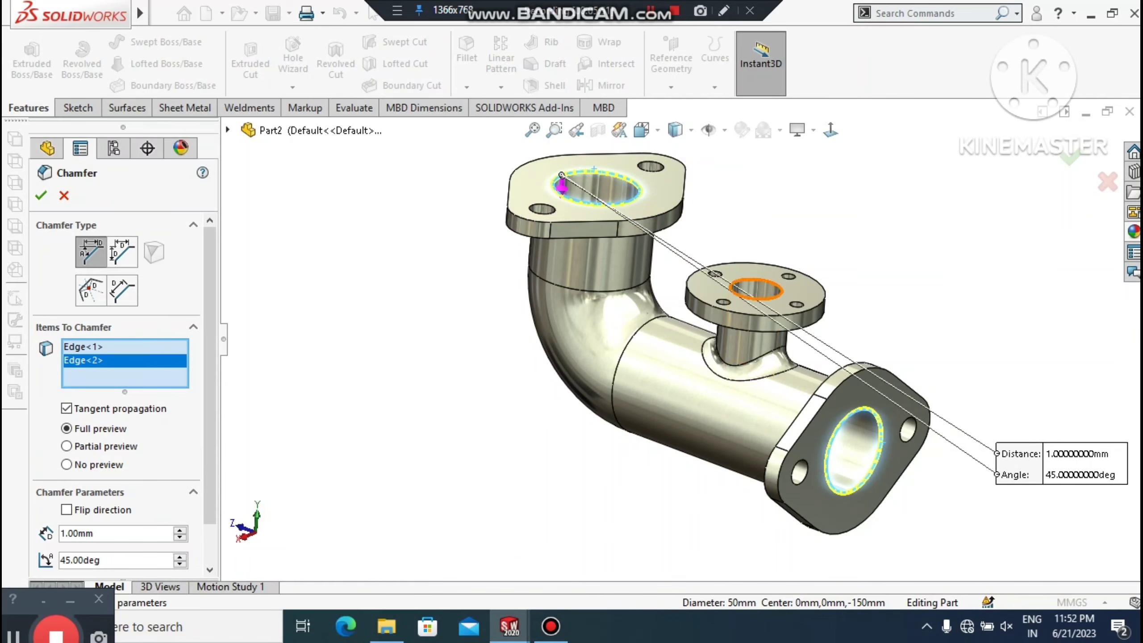
pyautogui.click(777, 297)
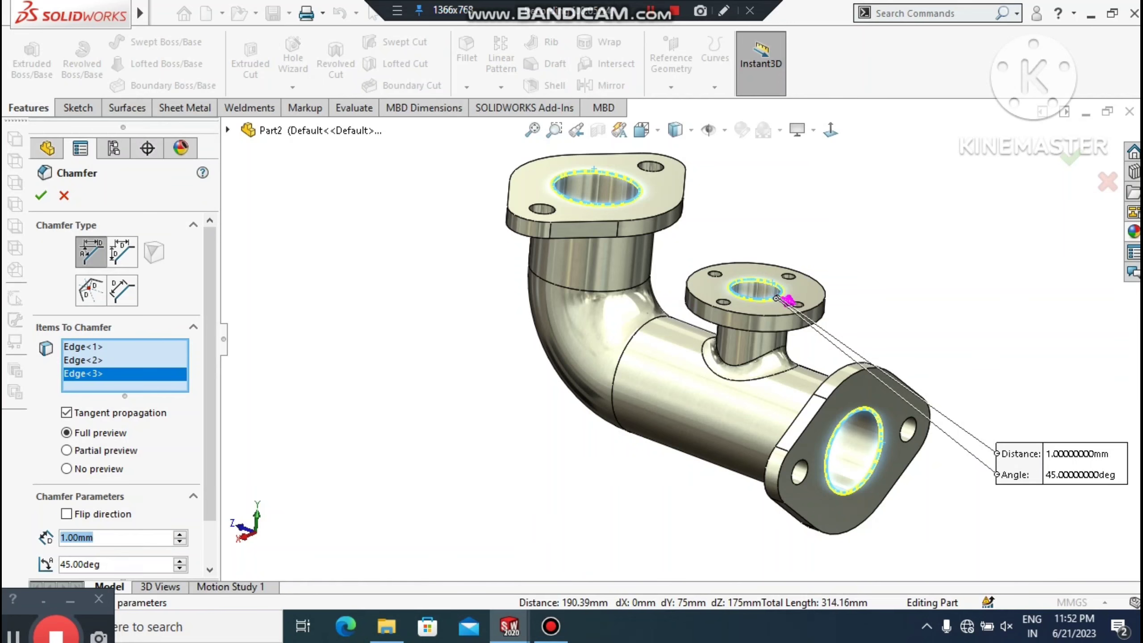
pyautogui.write('3')
pyautogui.press('Return')
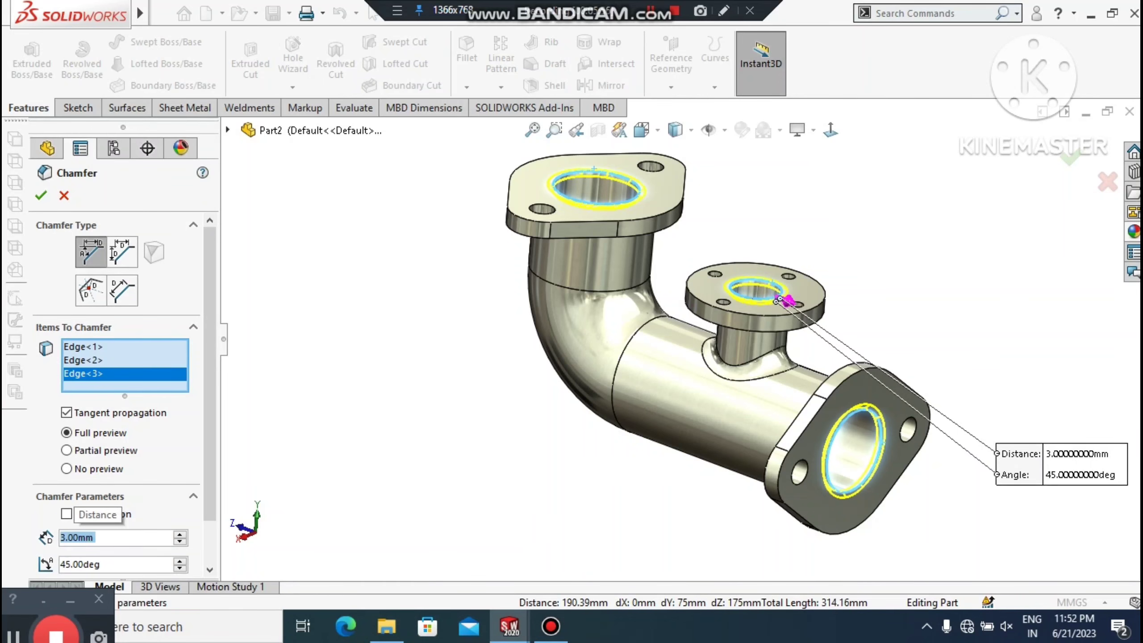
pyautogui.click(41, 195)
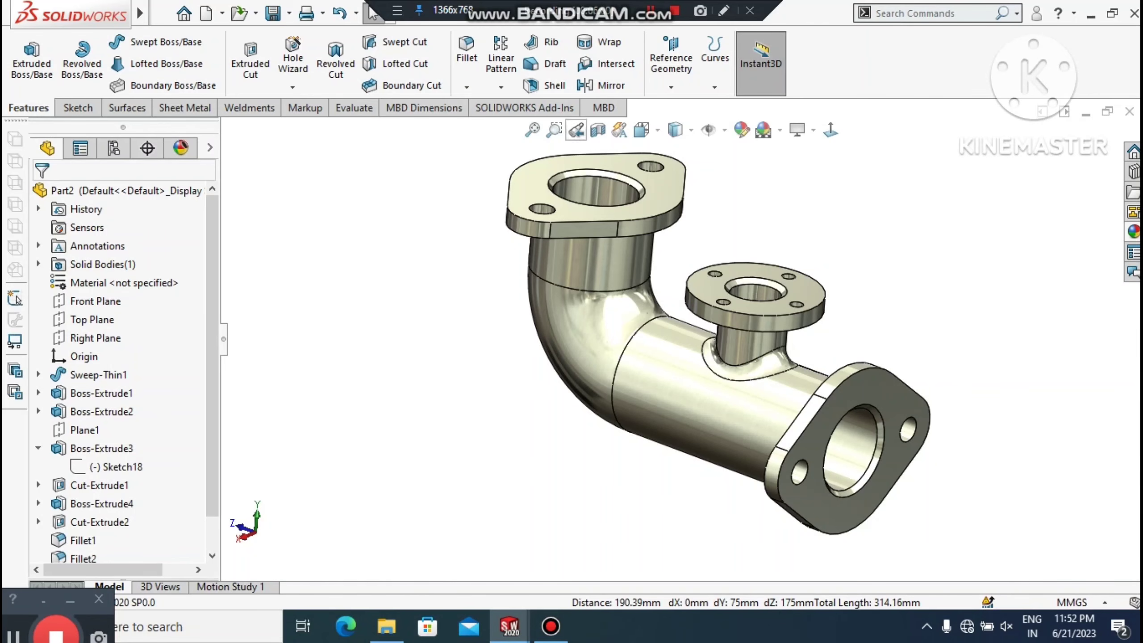
# Step: Start a 1 mm by 45° chamfer and select the four bolt-hole faces of the two end flanges
pyautogui.click(466, 87)
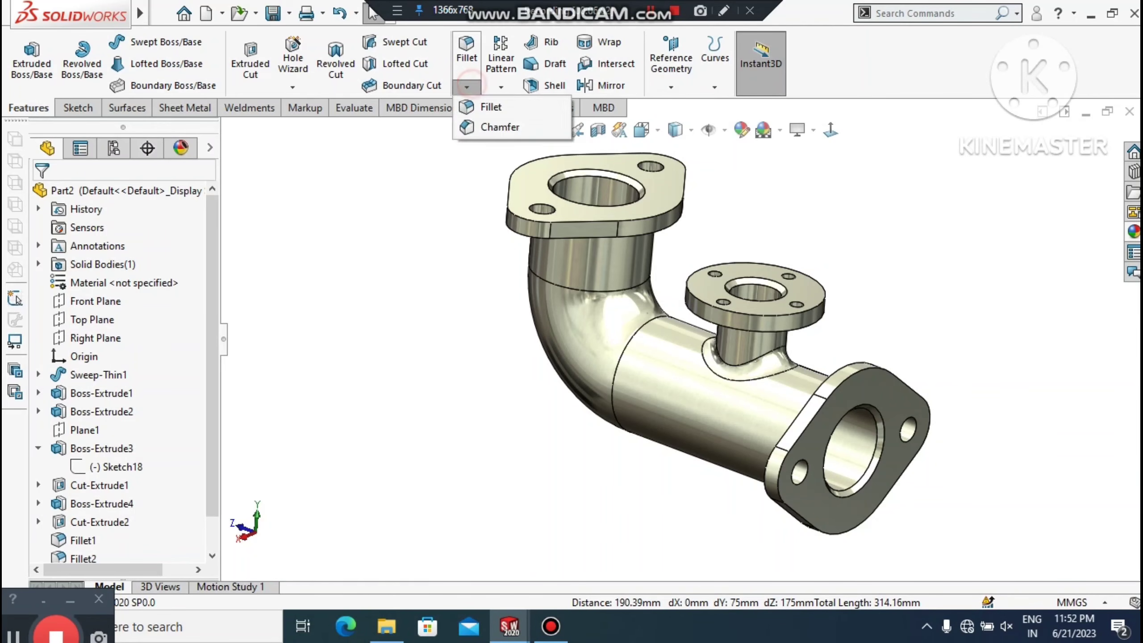
pyautogui.click(484, 128)
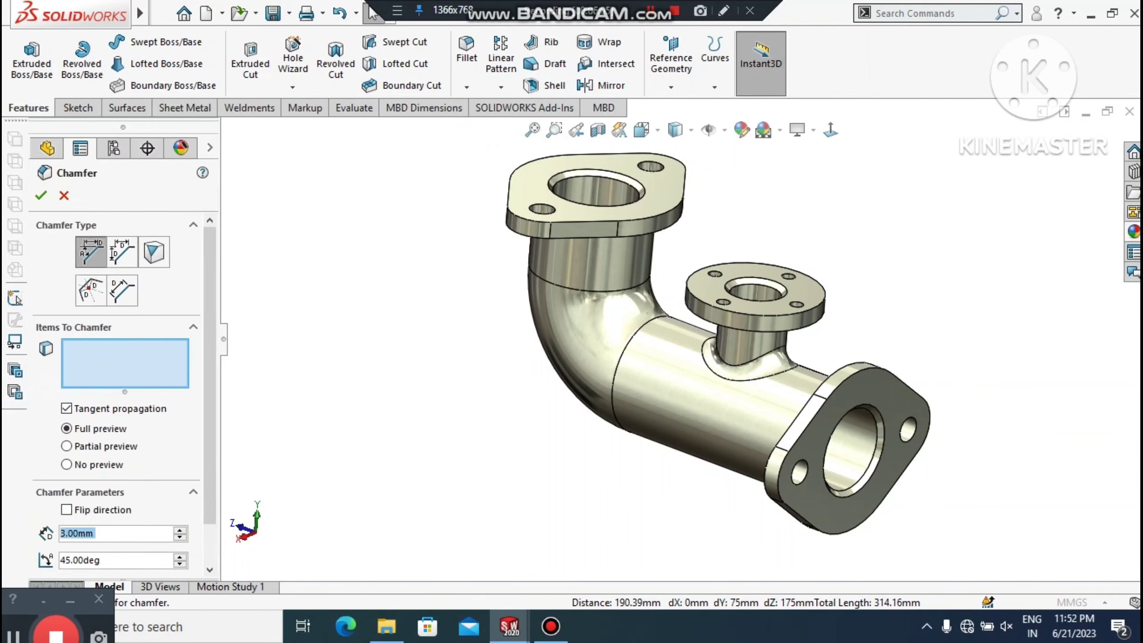
pyautogui.write('1')
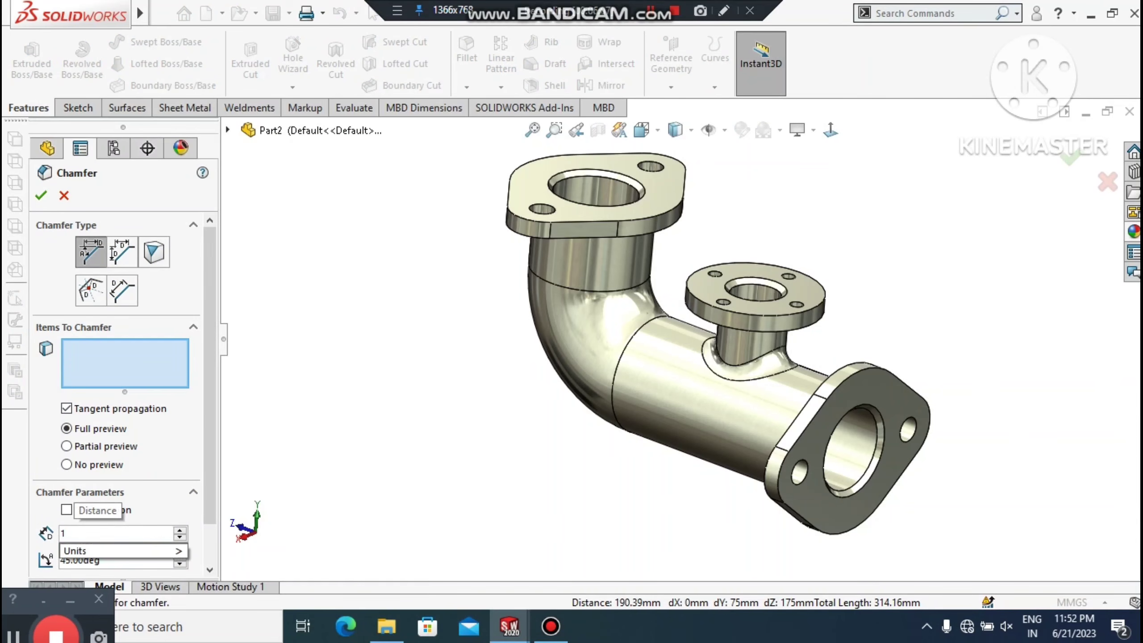
pyautogui.press('Return')
pyautogui.scroll(-2, 981, 476)
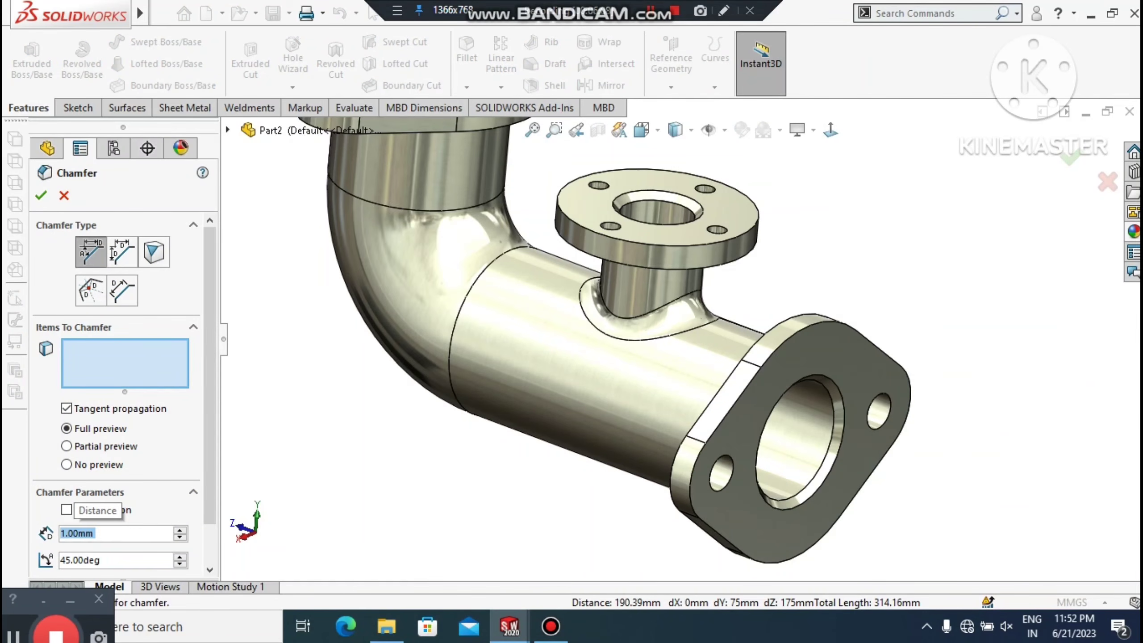
pyautogui.click(690, 470)
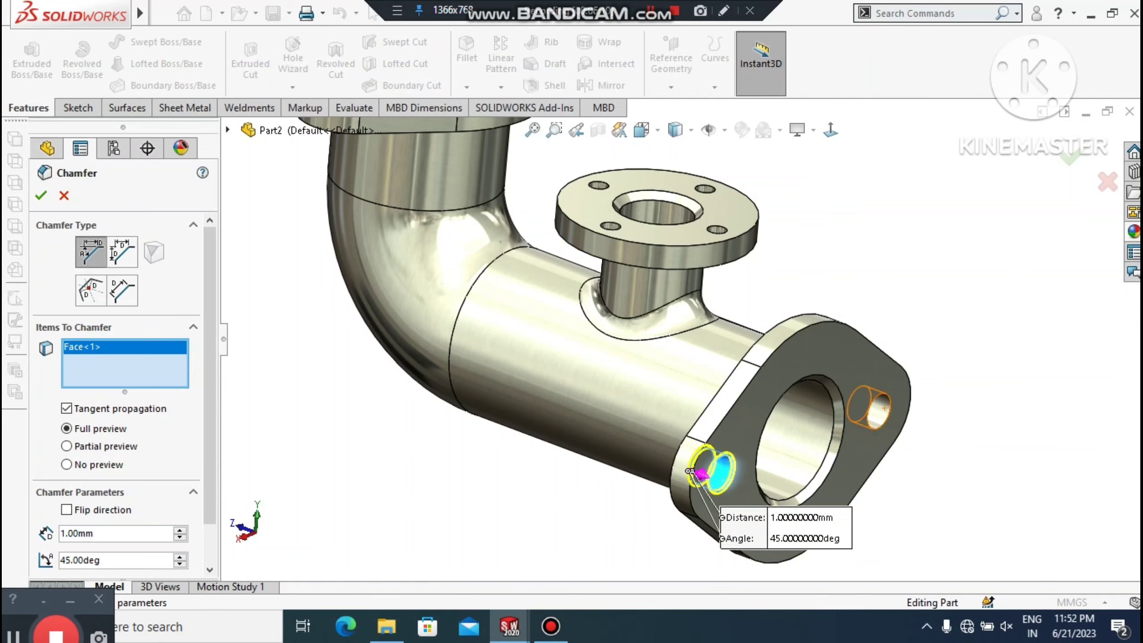
pyautogui.click(877, 410)
pyautogui.scroll(3, 774, 368)
pyautogui.scroll(-4, 595, 180)
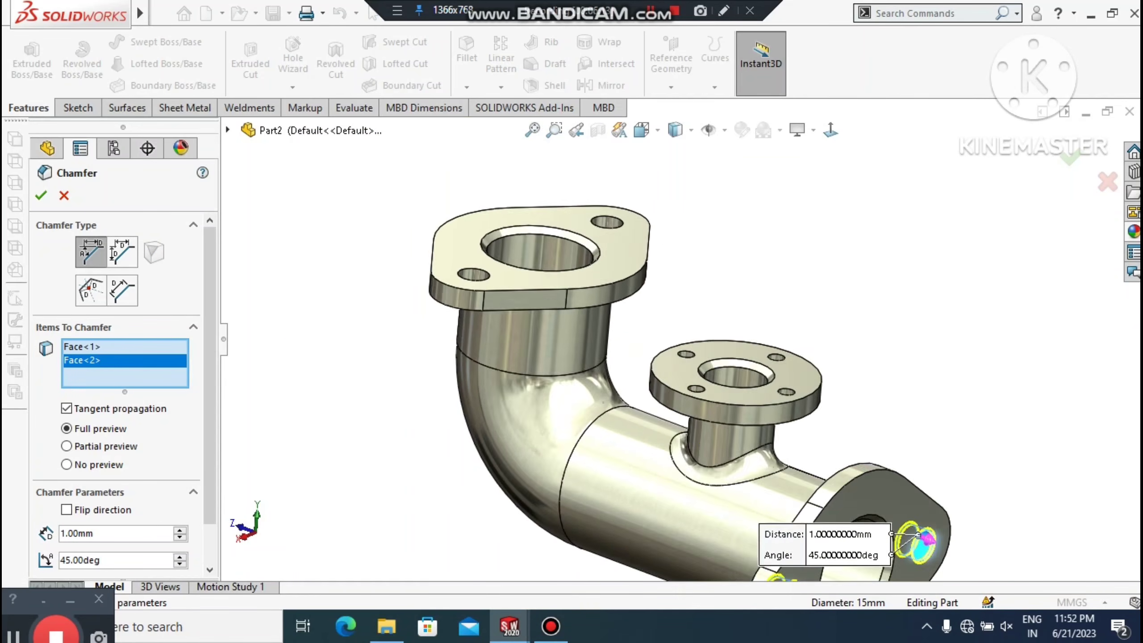
pyautogui.click(605, 220)
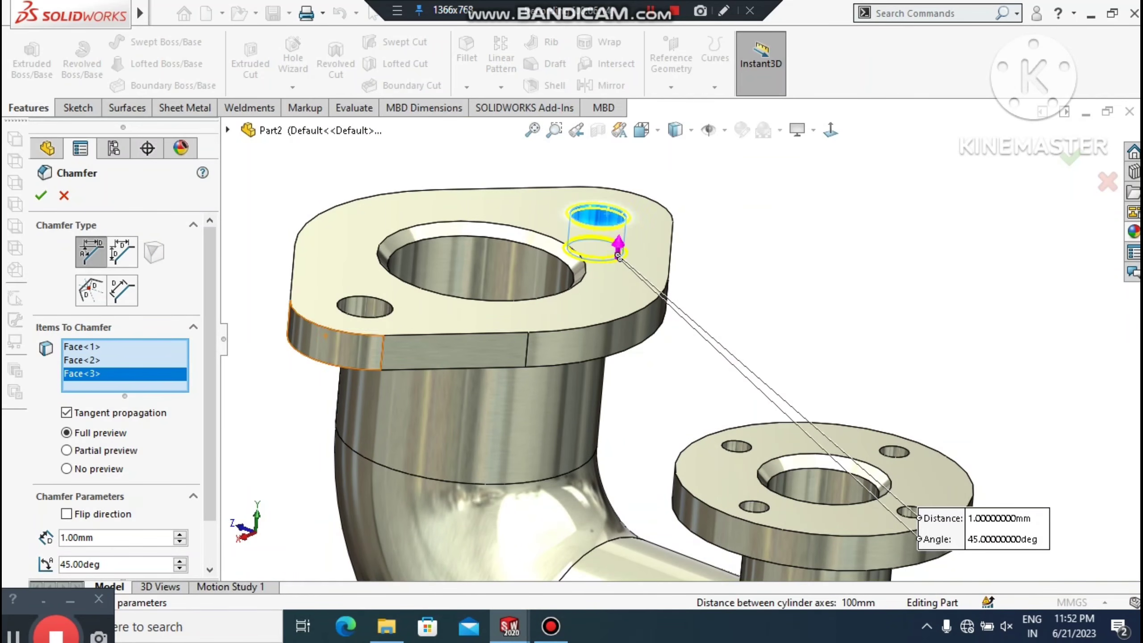
pyautogui.click(367, 310)
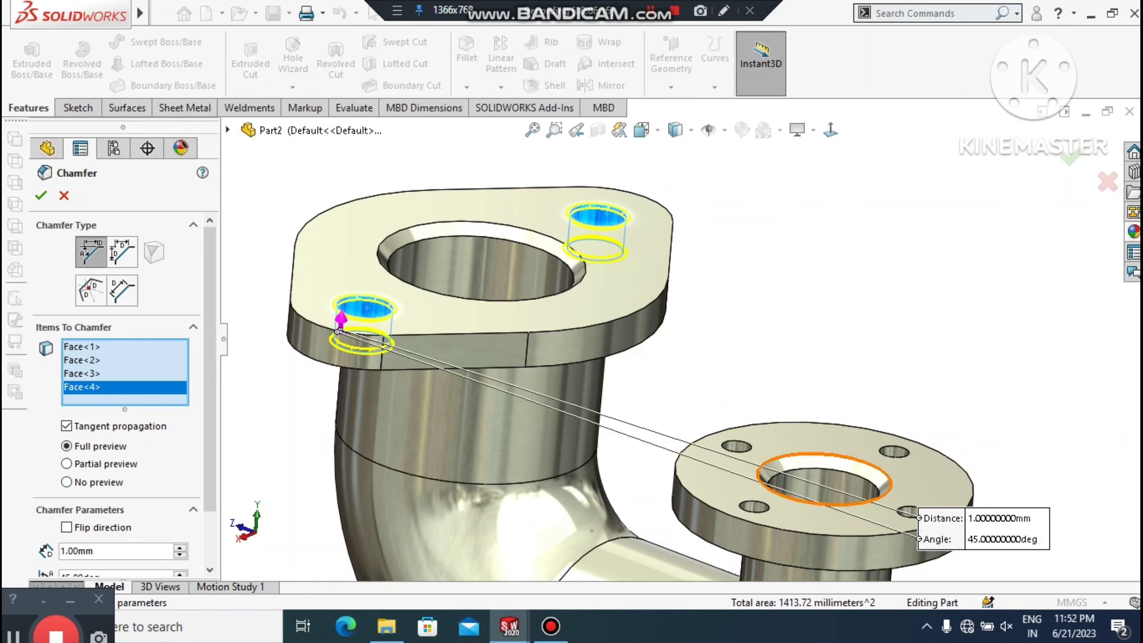
# Step: Add the branch flange's four bolt-hole faces to the chamfer selection and create the chamfer
pyautogui.scroll(-3, 708, 500)
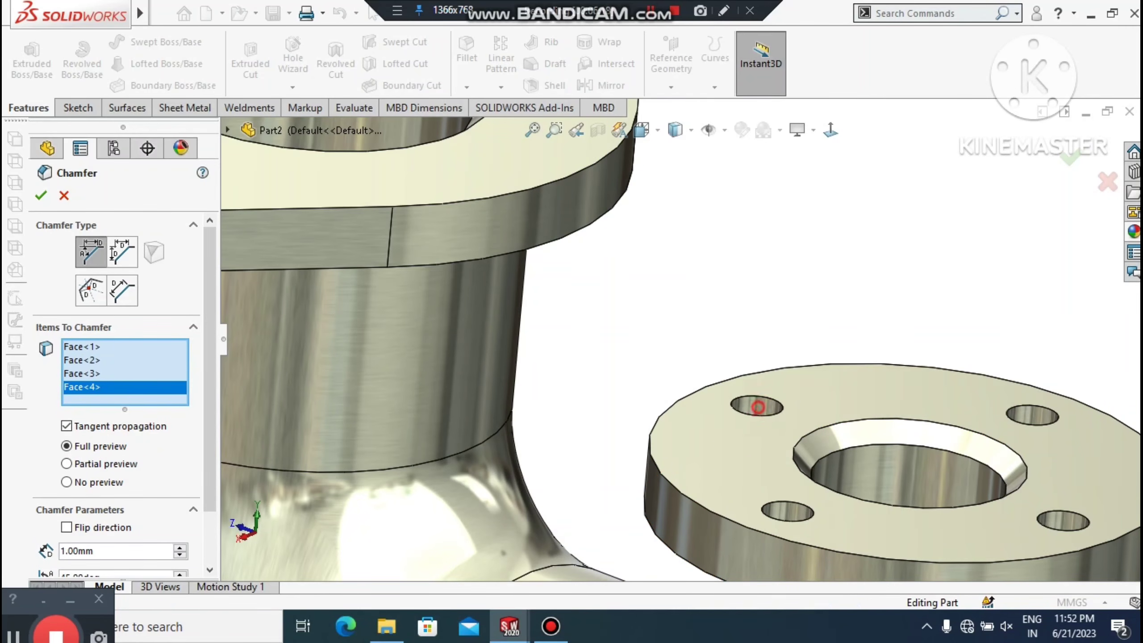
pyautogui.click(752, 436)
pyautogui.click(1040, 413)
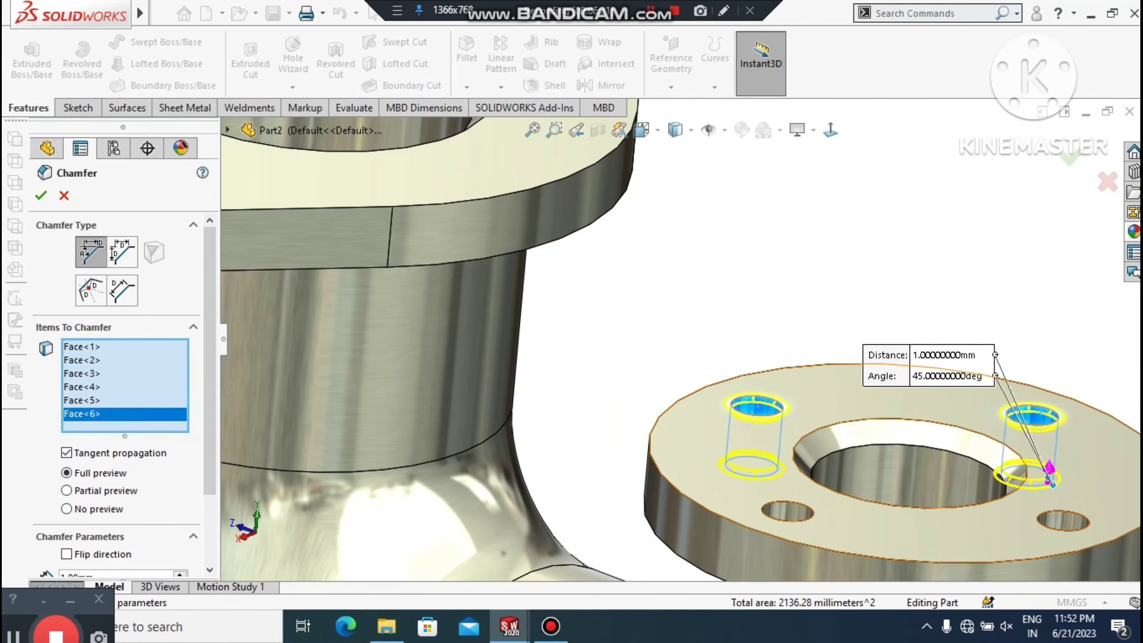
pyautogui.scroll(3, 1001, 491)
pyautogui.scroll(-4, 990, 491)
pyautogui.click(811, 413)
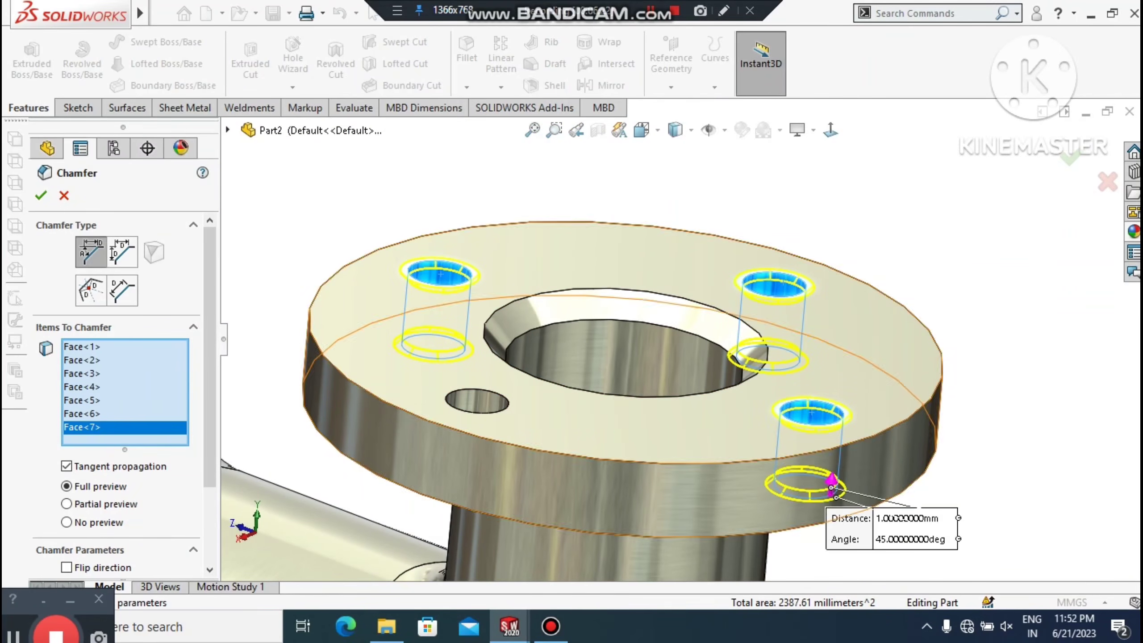
pyautogui.click(469, 400)
pyautogui.scroll(5, 673, 506)
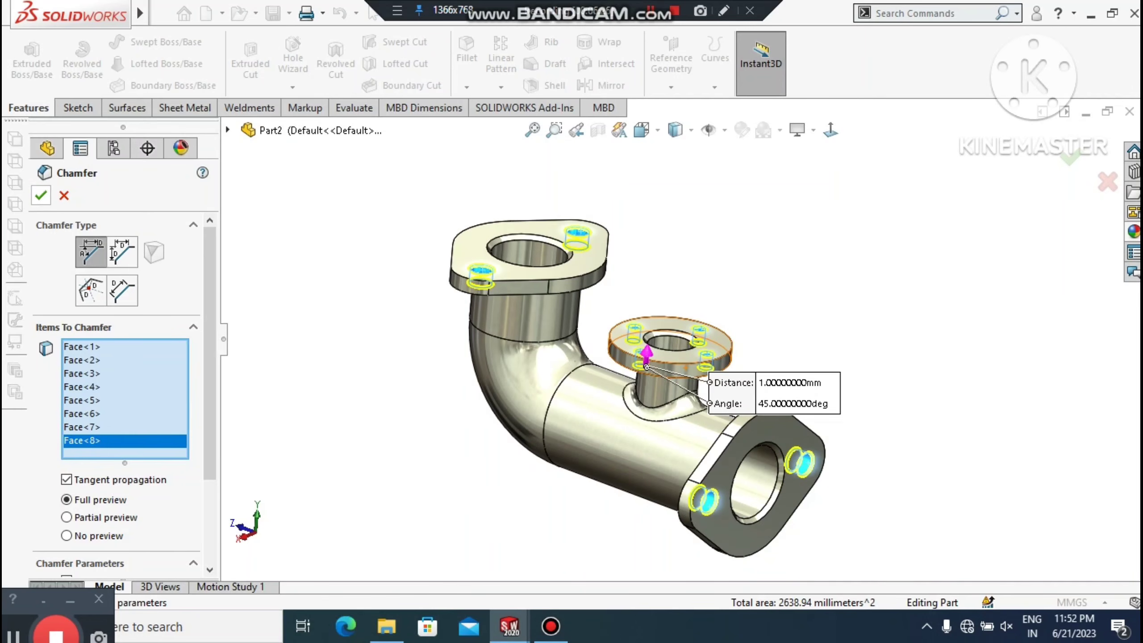
pyautogui.click(41, 195)
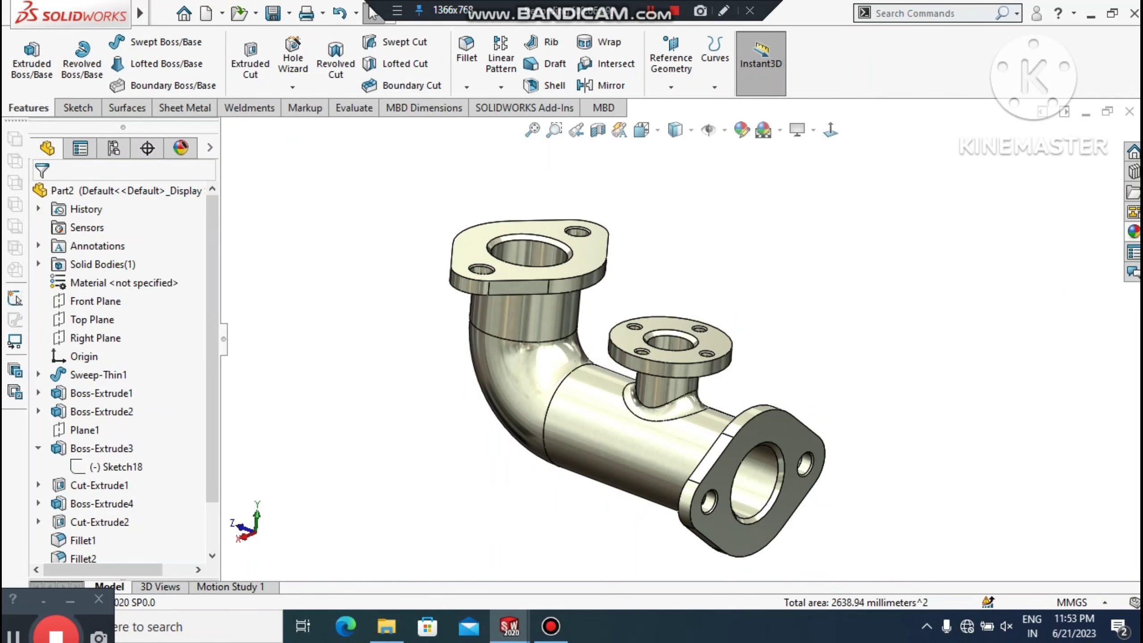
# Step: Display the elbow pipe shaded without edges and turn on Ambient Occlusion
pyautogui.moveTo(647, 432); pyautogui.dragTo(630, 434, button='middle')
pyautogui.scroll(-1, 587, 550)
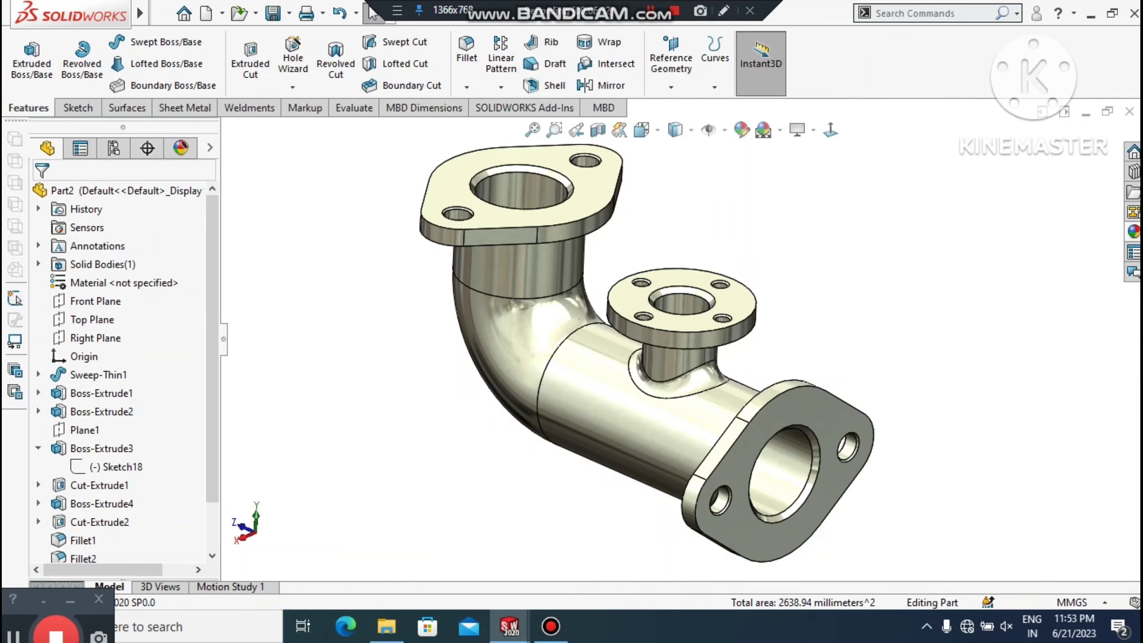
pyautogui.click(676, 129)
pyautogui.click(677, 176)
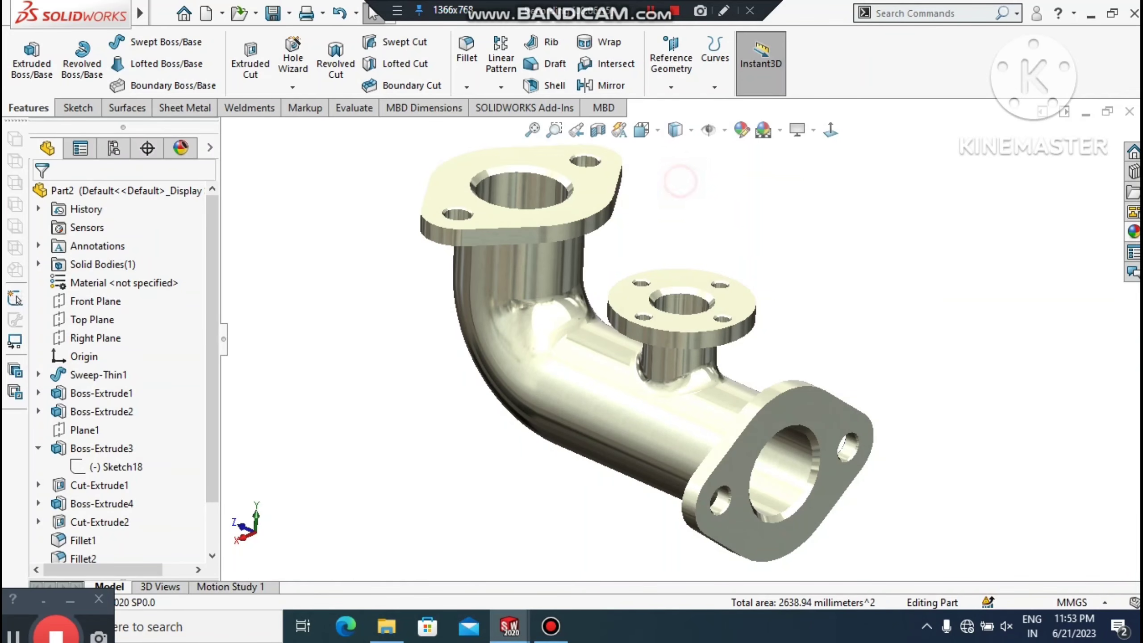
pyautogui.click(798, 131)
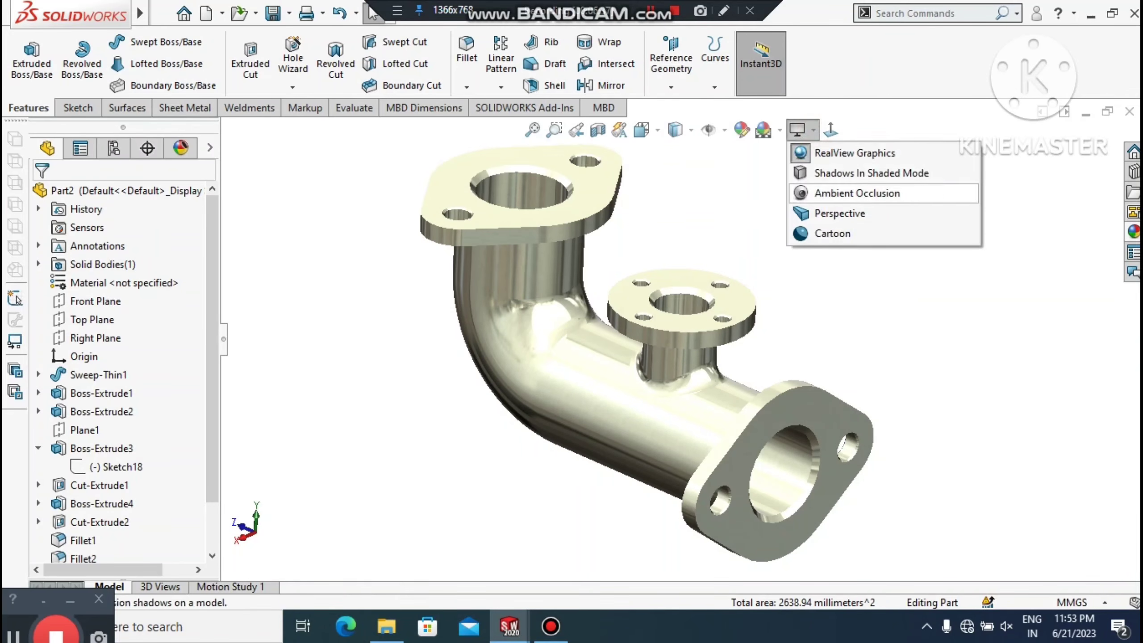
pyautogui.click(815, 191)
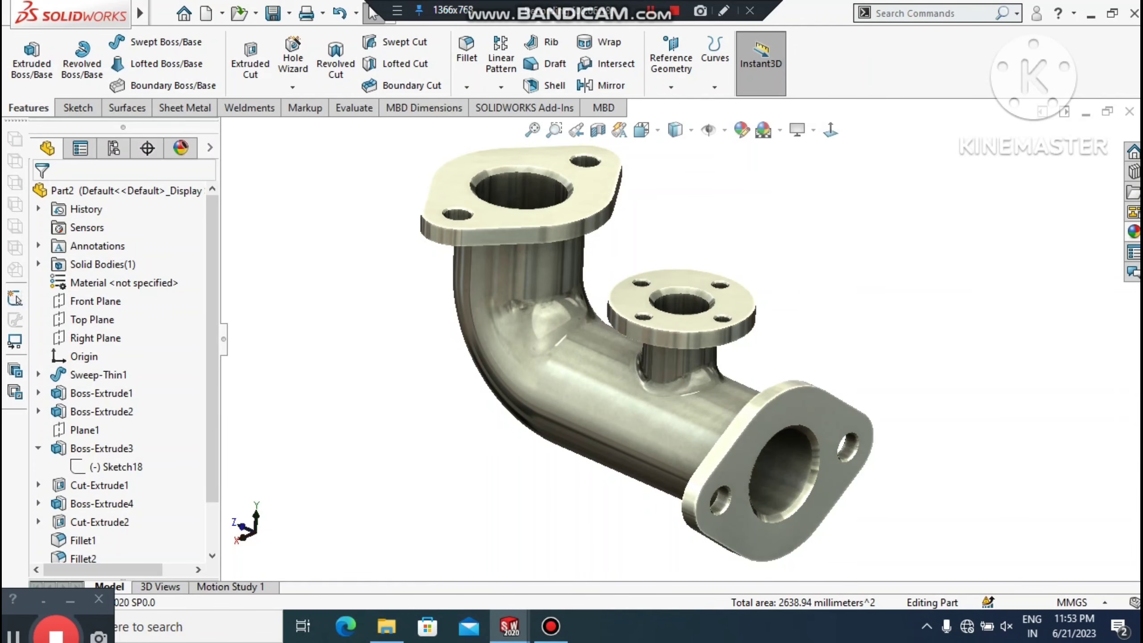
# Step: Turn on Shadows In Shaded Mode for the finished elbow pipe
pyautogui.click(798, 130)
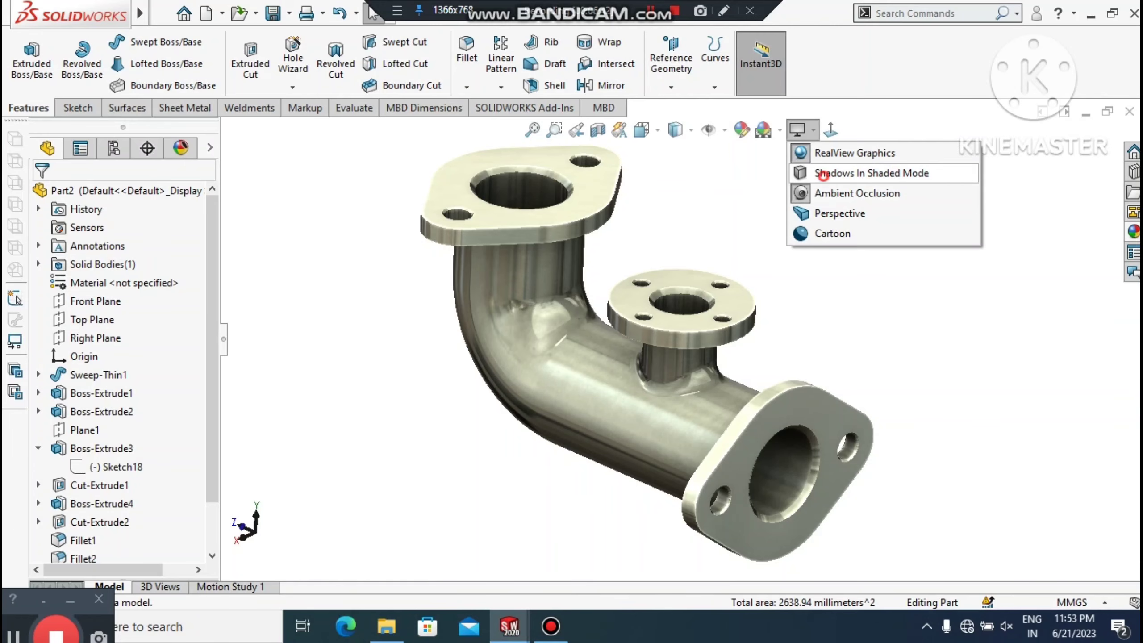
pyautogui.click(823, 174)
pyautogui.rightClick(851, 312)
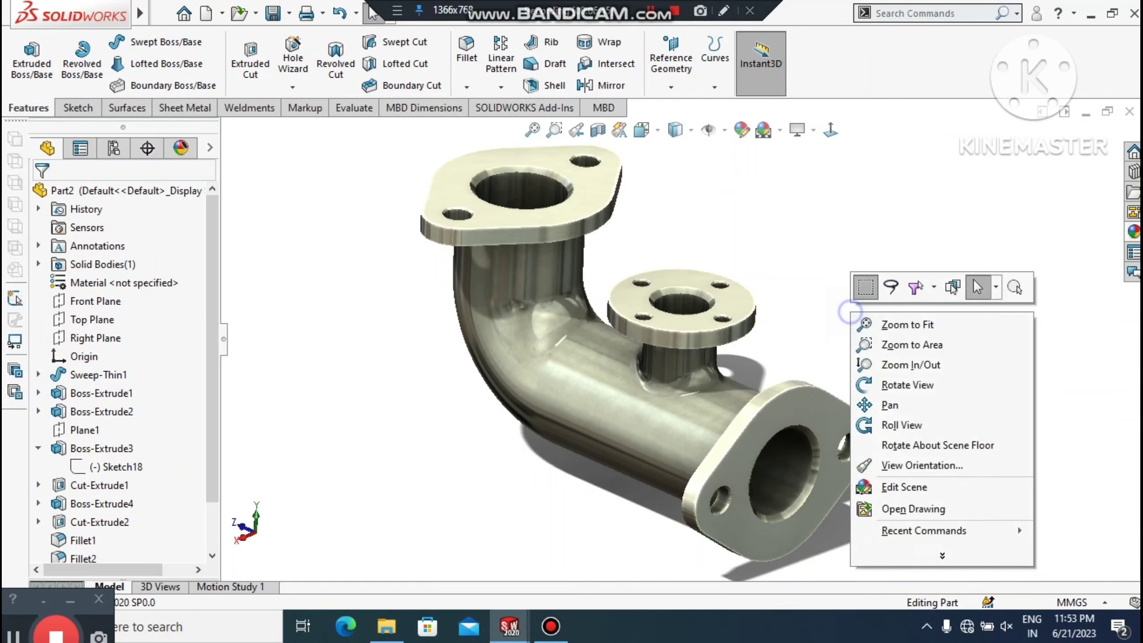
pyautogui.click(869, 386)
pyautogui.moveTo(861, 408); pyautogui.dragTo(885, 376)
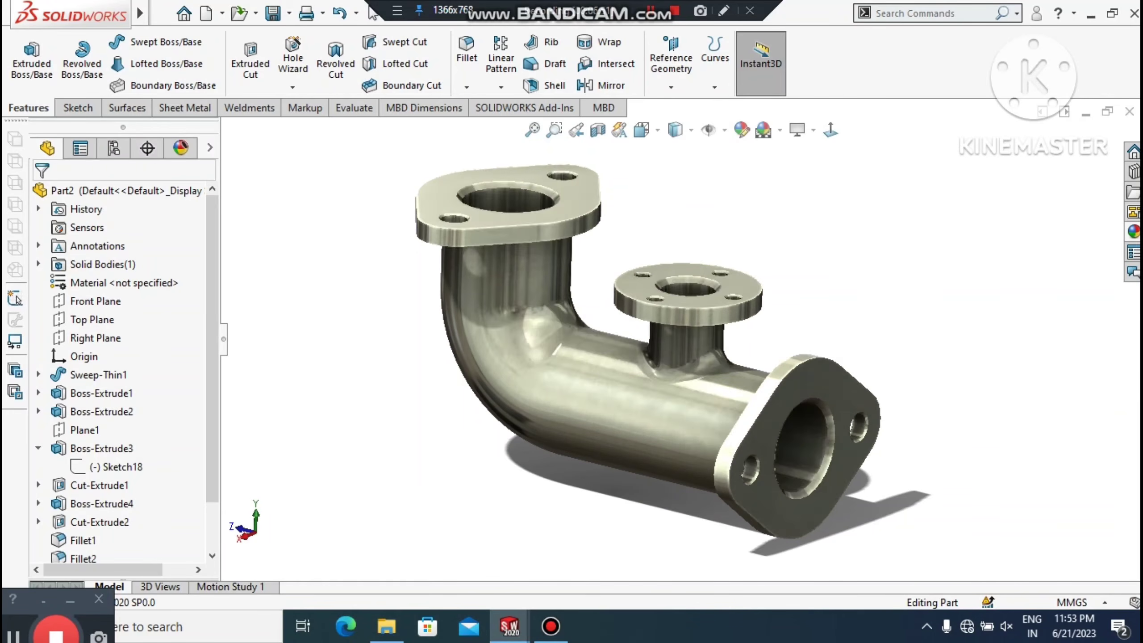